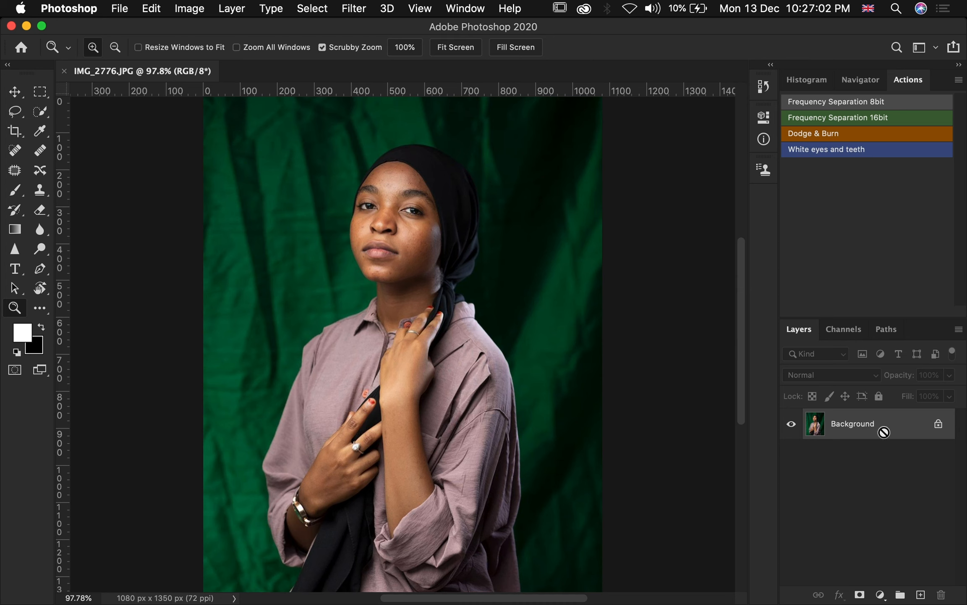
Duplicate the background layer and rename the copy to Subject
{"action": "key", "text": "super+j"}
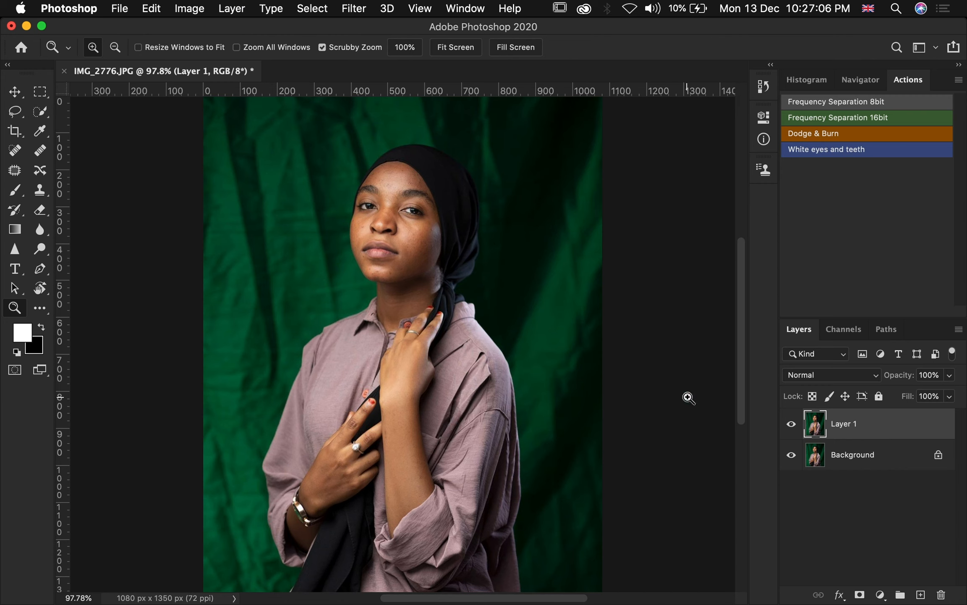
{"action": "double_click", "coordinate": [838, 425]}
{"action": "type", "text": "Subject"}
{"action": "key", "text": "Return"}
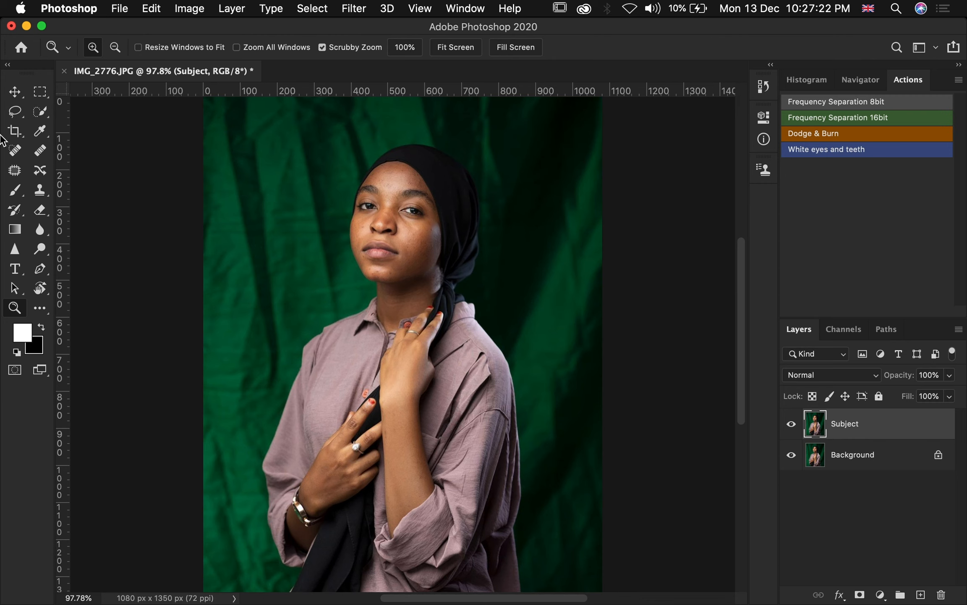
Select the woman automatically on the Subject layer with Select Subject
{"action": "left_click", "coordinate": [40, 116]}
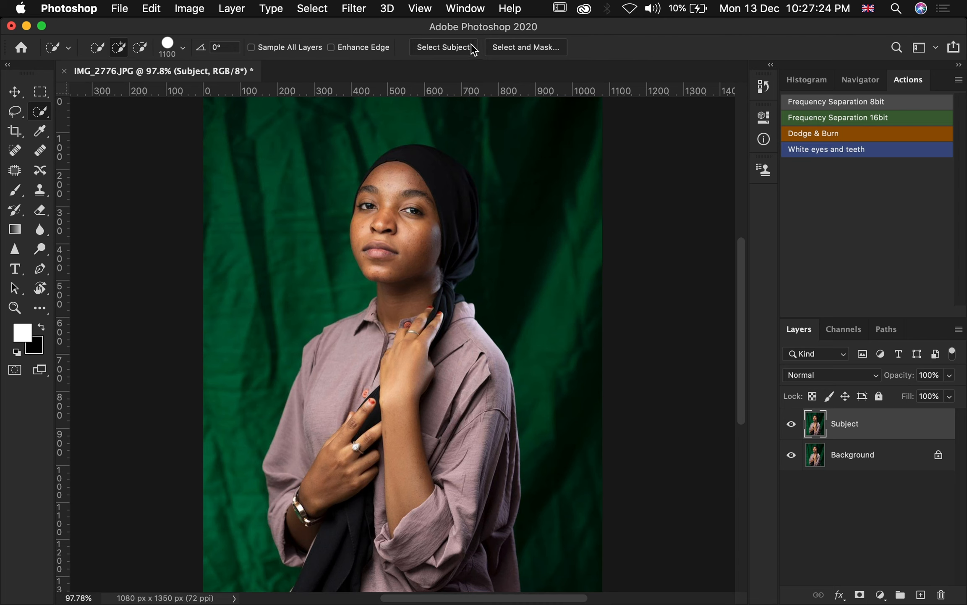
{"action": "left_click", "coordinate": [439, 47]}
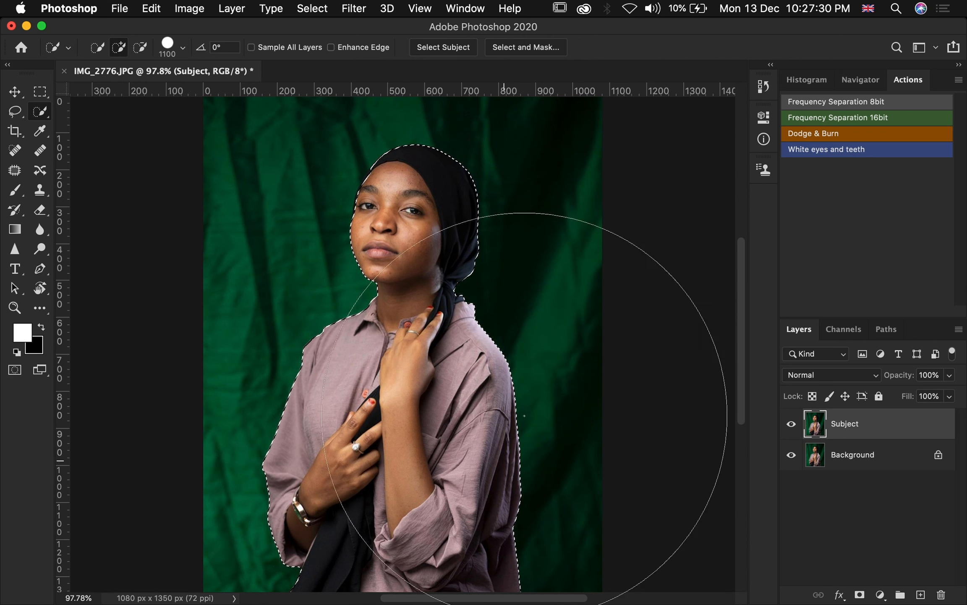
{"action": "key", "text": "c"}
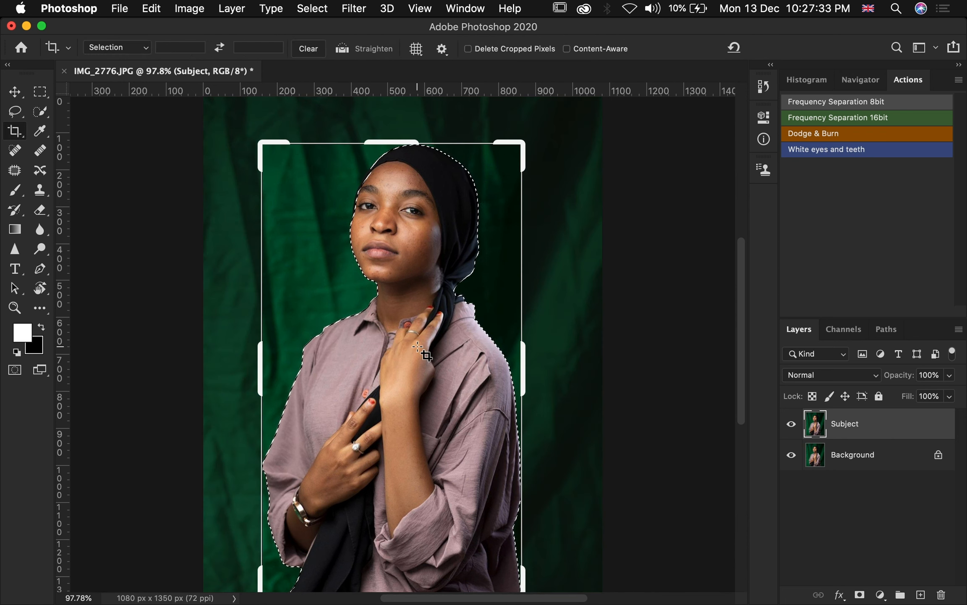
{"action": "key", "text": "v"}
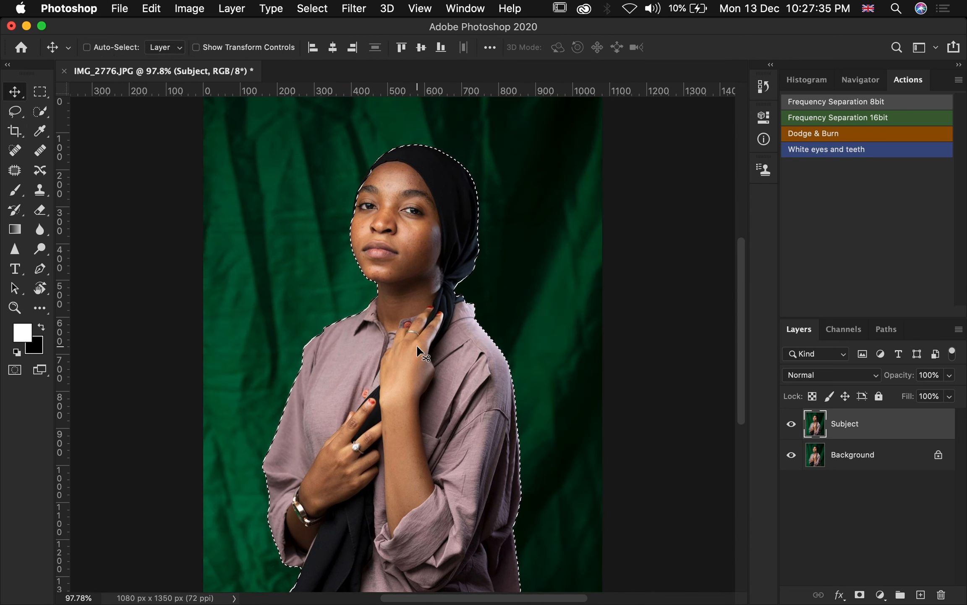
Subtract the green backdrop sliver between the sleeve cuff and the hanging black scarf from the selection with the Lasso tool
{"action": "scroll", "coordinate": [300, 437], "scroll_direction": "down", "scroll_amount": 5}
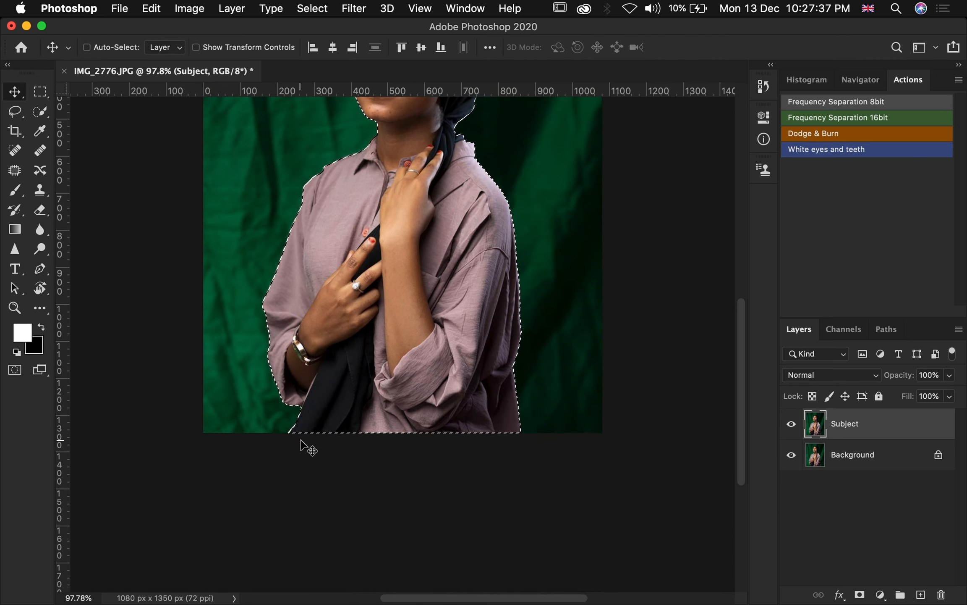
{"action": "key", "text": "z"}
{"action": "left_click_drag", "start_coordinate": [244, 432], "coordinate": [397, 445]}
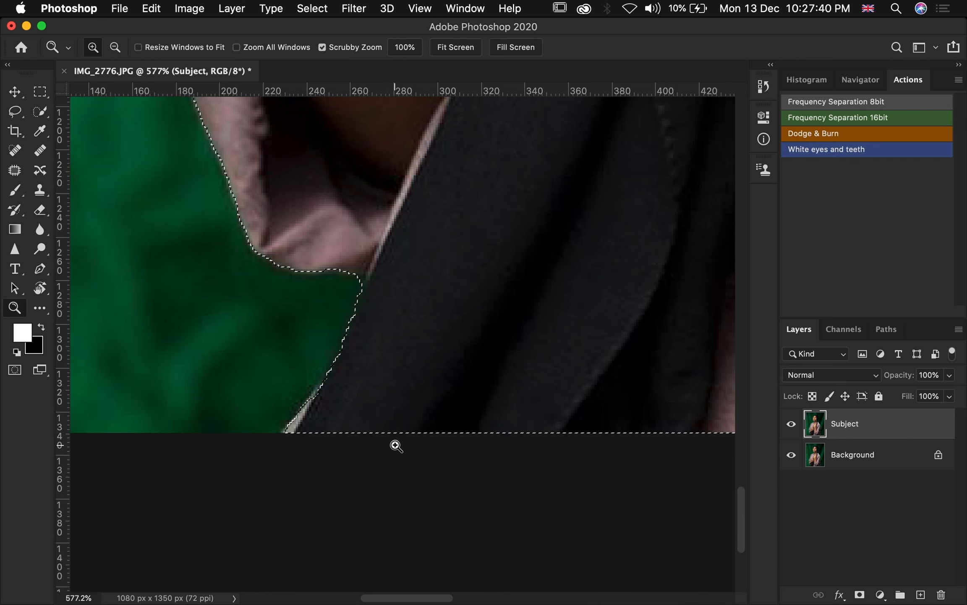
{"action": "scroll", "coordinate": [396, 445], "scroll_direction": "left", "scroll_amount": 3}
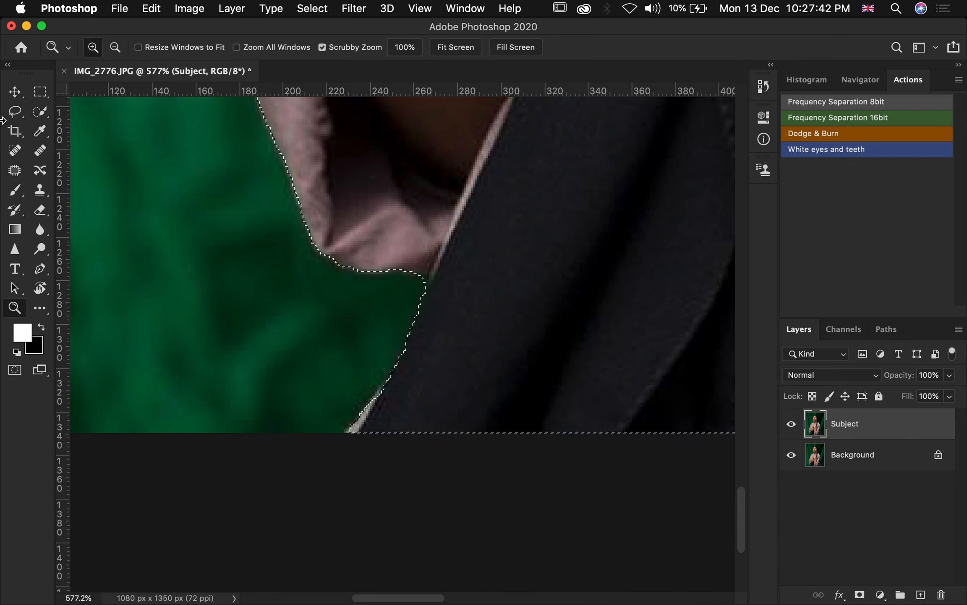
{"action": "left_click_drag", "start_coordinate": [15, 111], "coordinate": [88, 109]}
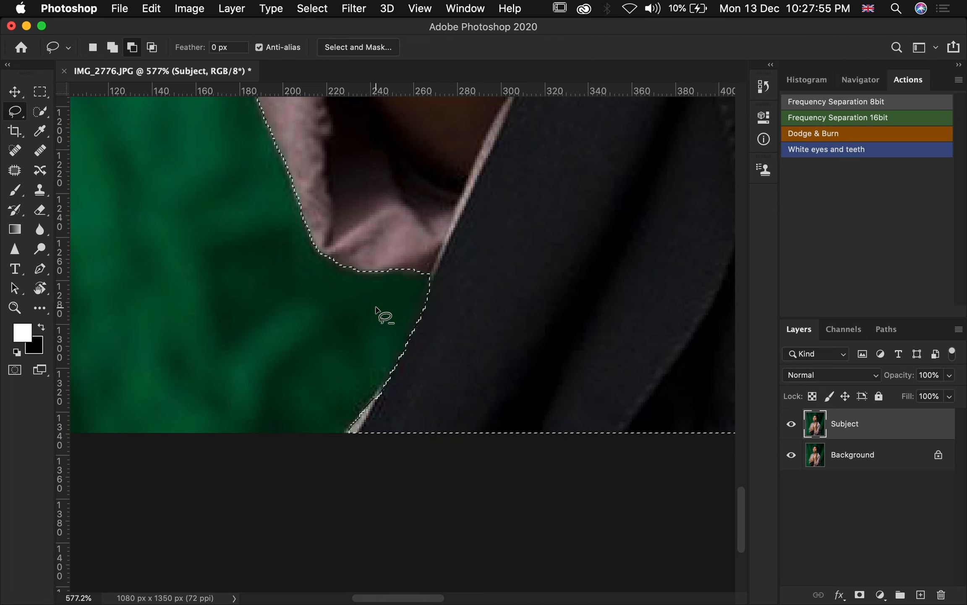
Subtract the small patch of green backdrop in the corner between the chin and neck from the selection with the Lasso
{"action": "scroll", "coordinate": [376, 309], "scroll_direction": "up", "scroll_amount": 10}
{"action": "scroll", "coordinate": [376, 309], "scroll_direction": "left", "scroll_amount": 4}
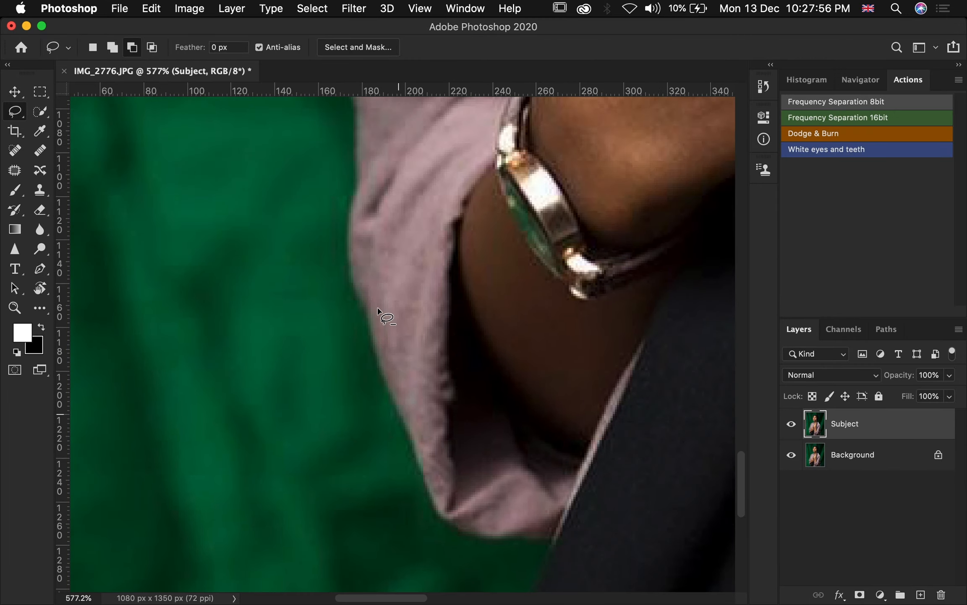
{"action": "scroll", "coordinate": [377, 310], "scroll_direction": "up", "scroll_amount": 15}
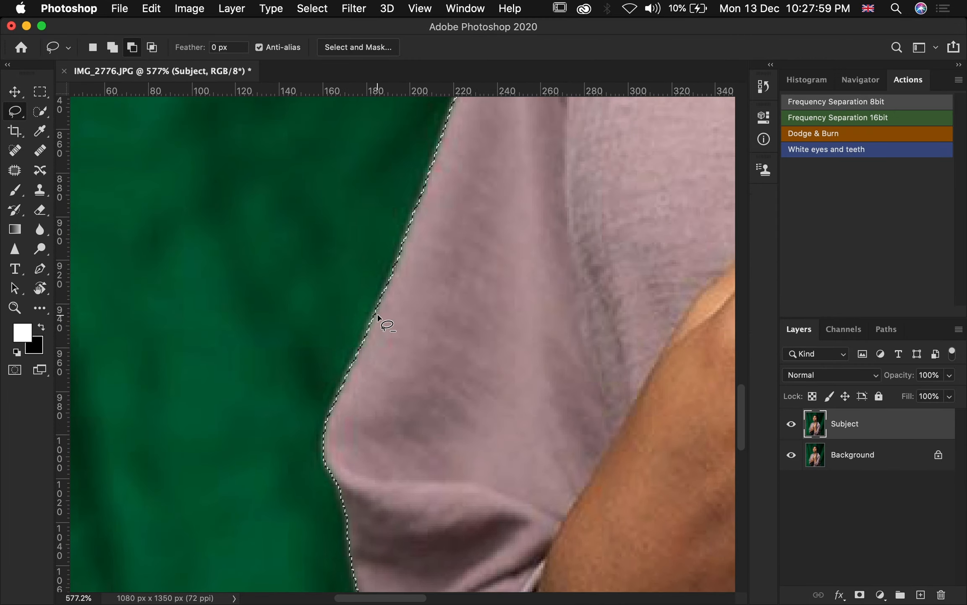
{"action": "scroll", "coordinate": [378, 317], "scroll_direction": "up", "scroll_amount": 15}
{"action": "scroll", "coordinate": [378, 318], "scroll_direction": "right", "scroll_amount": 6}
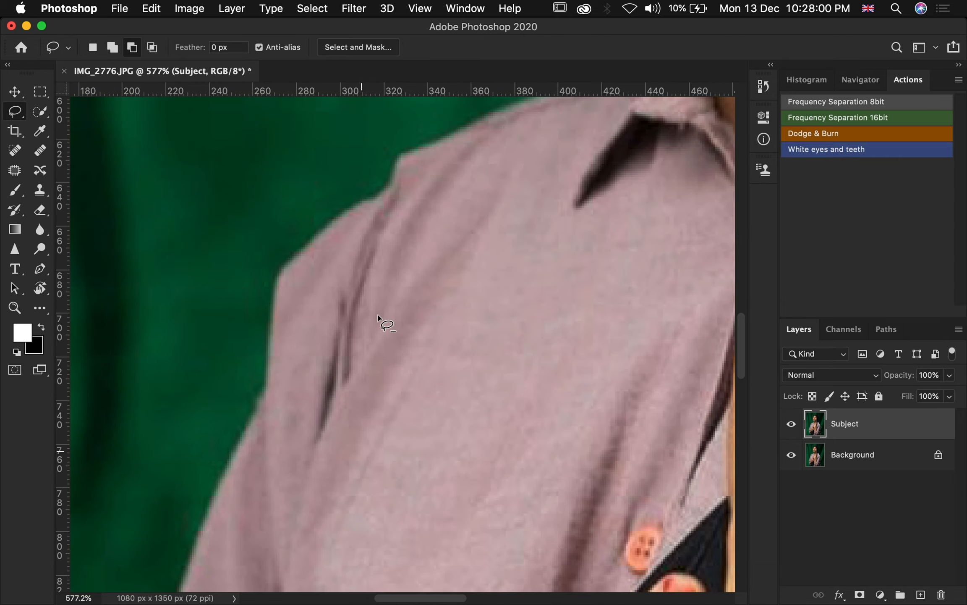
{"action": "scroll", "coordinate": [378, 318], "scroll_direction": "up", "scroll_amount": 12}
{"action": "scroll", "coordinate": [378, 317], "scroll_direction": "right", "scroll_amount": 6}
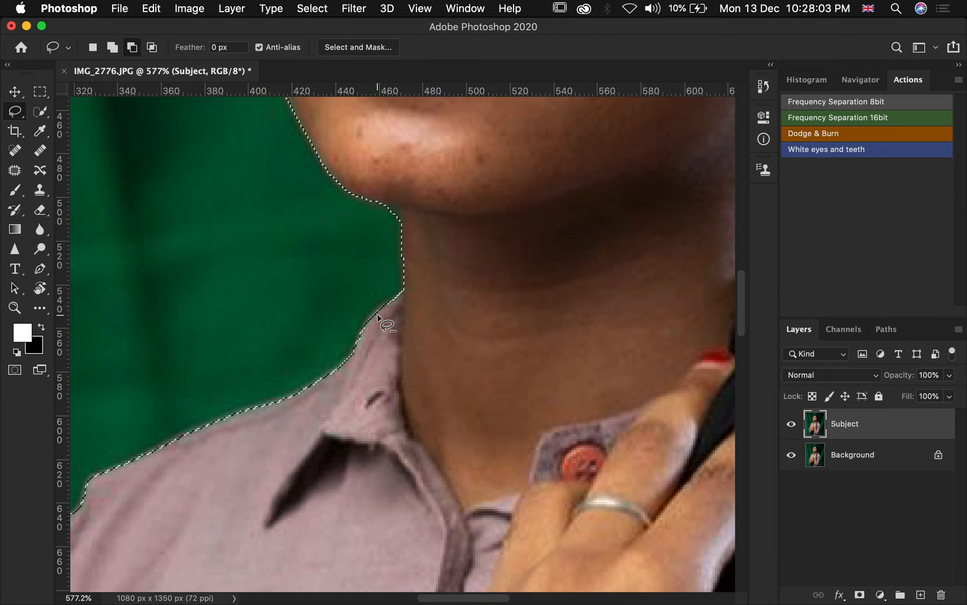
{"action": "key", "text": "z"}
{"action": "left_click_drag", "start_coordinate": [389, 210], "coordinate": [447, 227]}
{"action": "key", "text": "l"}
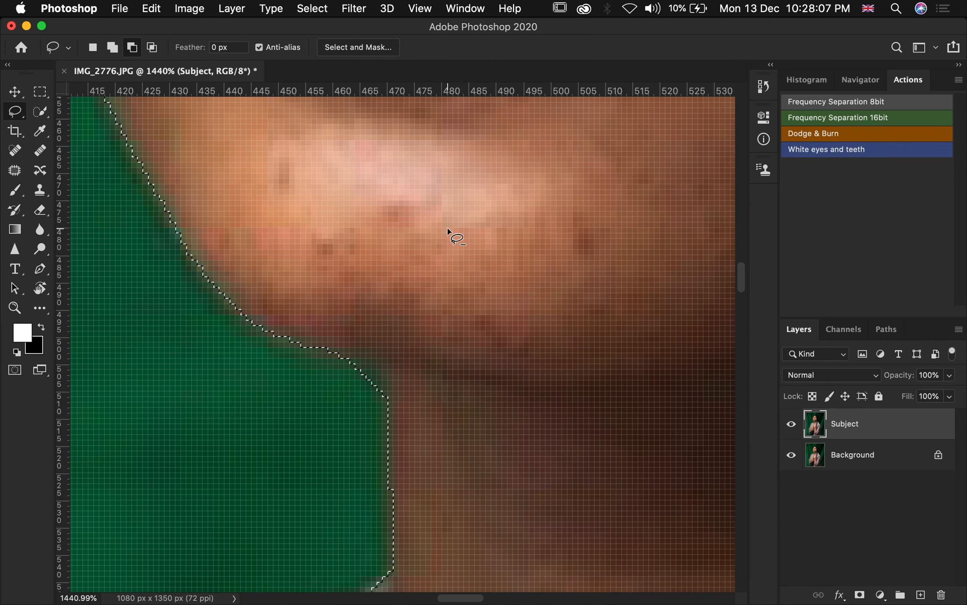
{"action": "left_click_drag", "start_coordinate": [386, 421], "coordinate": [390, 381]}
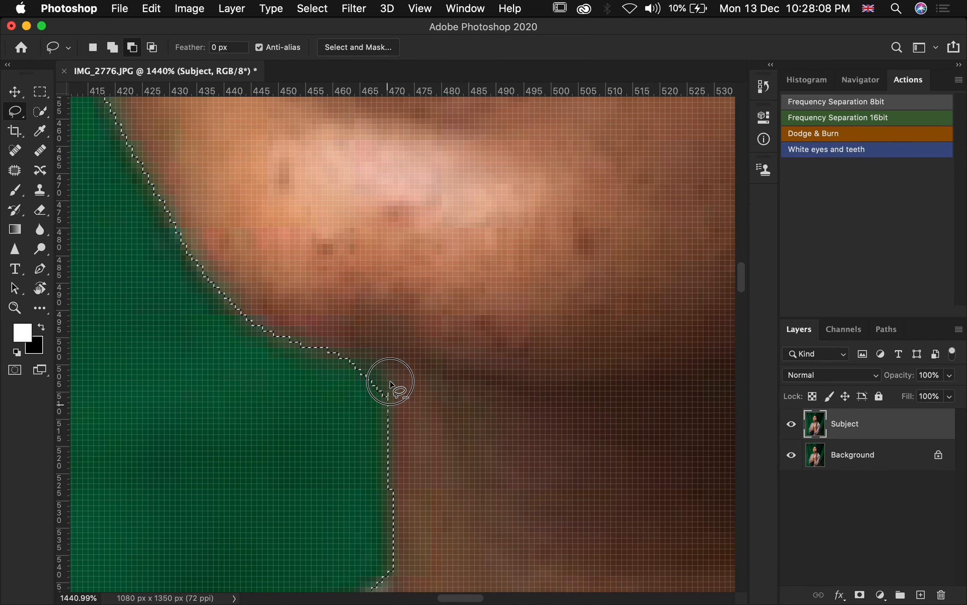
{"action": "mouse_move", "coordinate": [342, 348]}
{"action": "left_mouse_down"}
{"action": "mouse_move", "coordinate": [273, 361]}
{"action": "mouse_move", "coordinate": [316, 418]}
{"action": "left_mouse_up"}
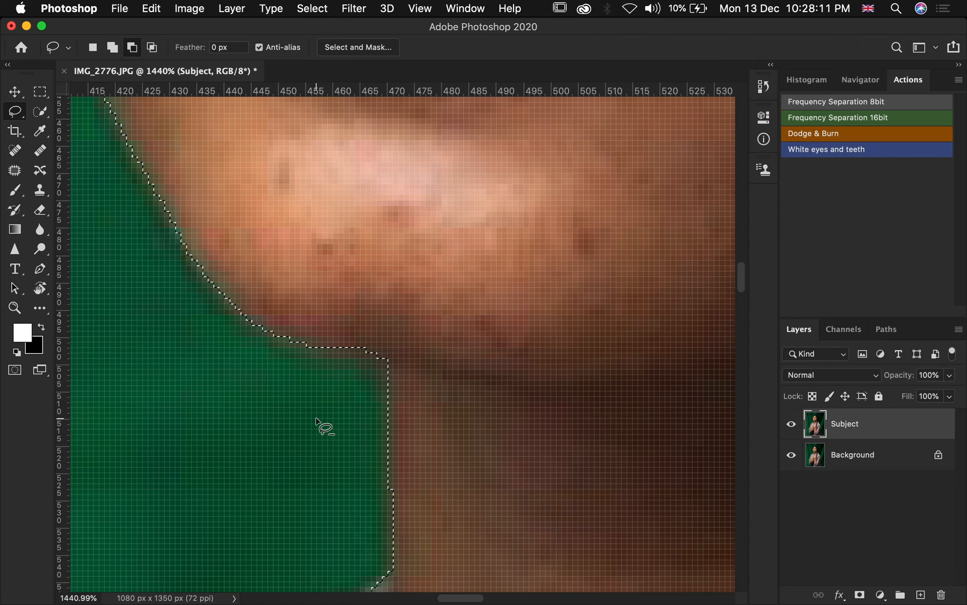
Switch to the Polygonal Lasso for correcting the selection at the headscarf edge beside the eye
{"action": "scroll", "coordinate": [316, 418], "scroll_direction": "left", "scroll_amount": 6}
{"action": "scroll", "coordinate": [317, 418], "scroll_direction": "up", "scroll_amount": 3}
{"action": "scroll", "coordinate": [316, 418], "scroll_direction": "down", "scroll_amount": 4}
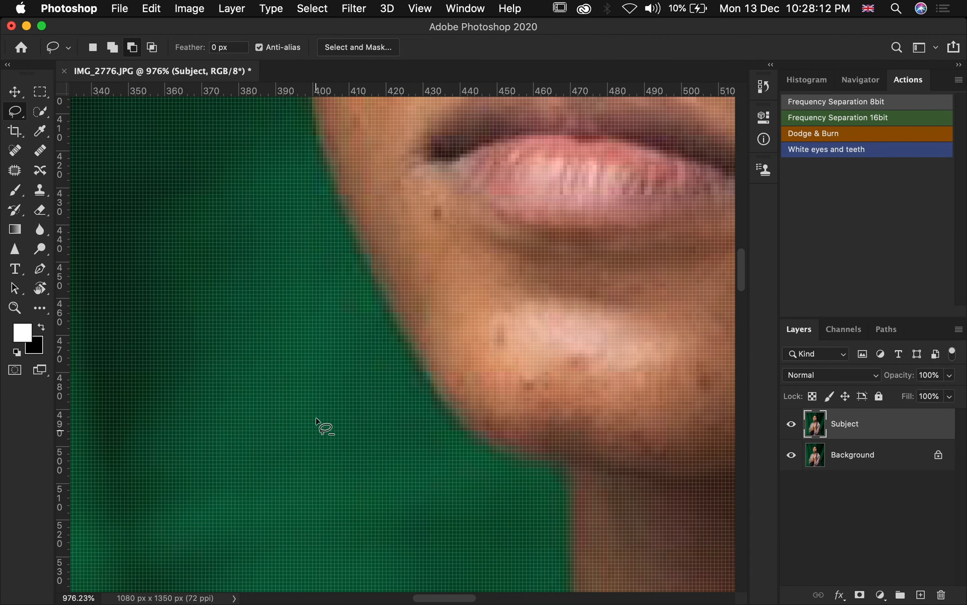
{"action": "scroll", "coordinate": [316, 418], "scroll_direction": "up", "scroll_amount": 10}
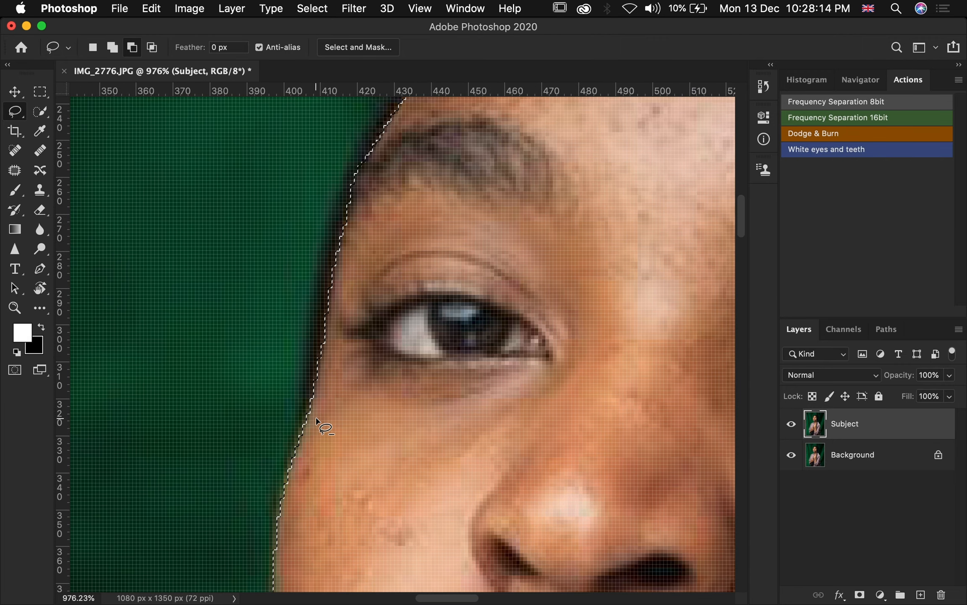
{"action": "scroll", "coordinate": [316, 418], "scroll_direction": "up", "scroll_amount": 3}
{"action": "scroll", "coordinate": [316, 417], "scroll_direction": "left", "scroll_amount": 2}
{"action": "scroll", "coordinate": [316, 417], "scroll_direction": "down", "scroll_amount": 1}
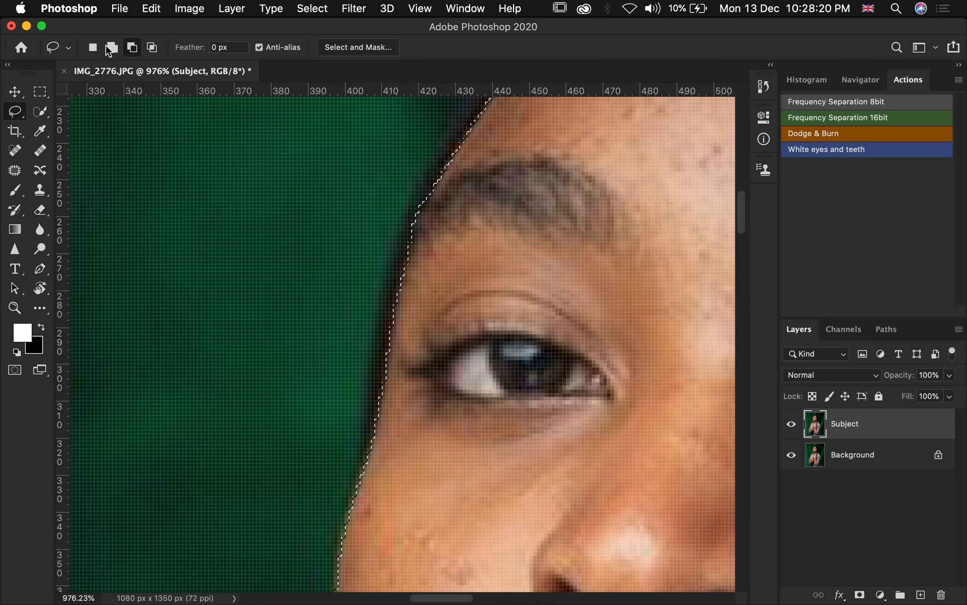
{"action": "left_click", "coordinate": [21, 122]}
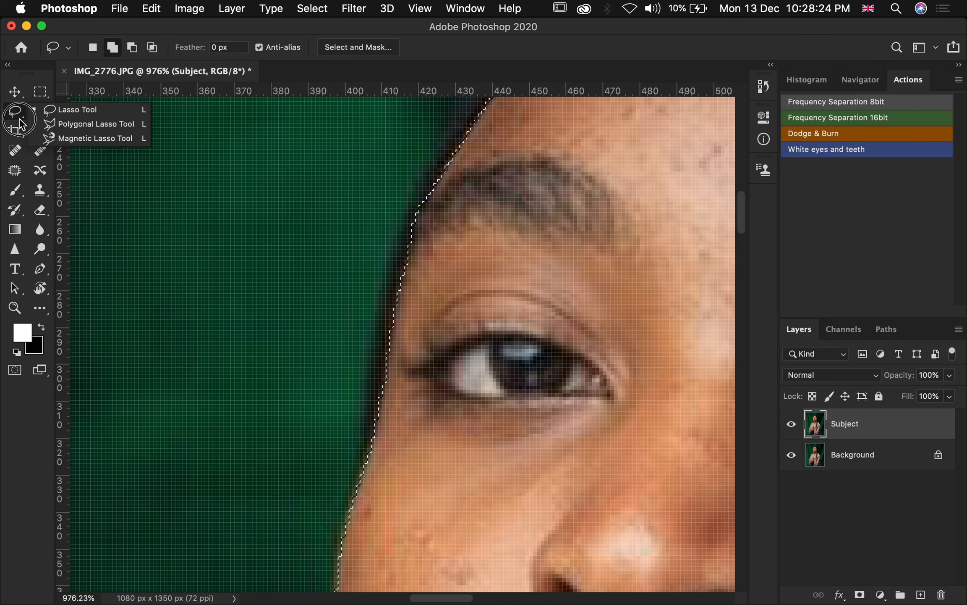
{"action": "left_click", "coordinate": [89, 124]}
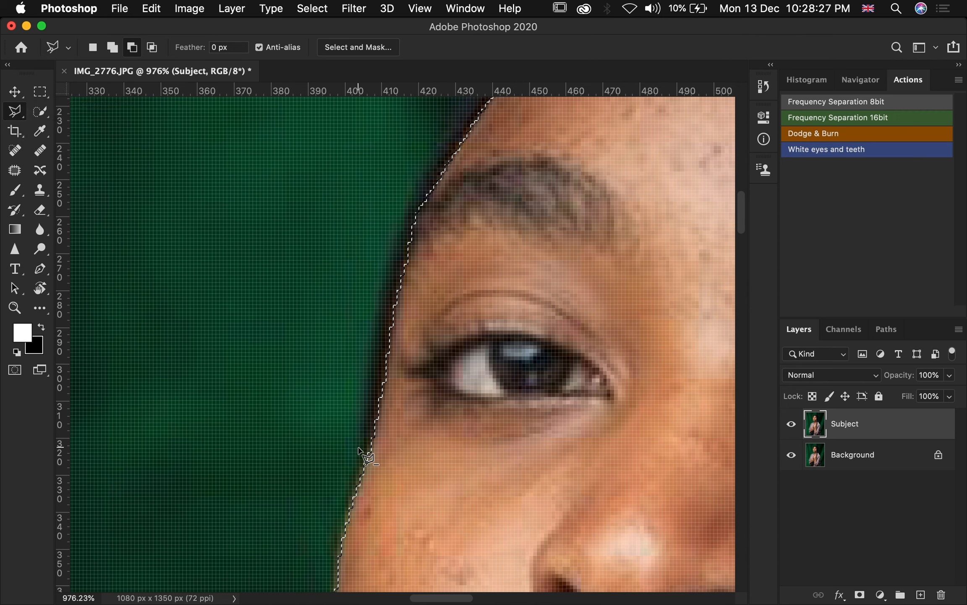
{"action": "left_click", "coordinate": [378, 328]}
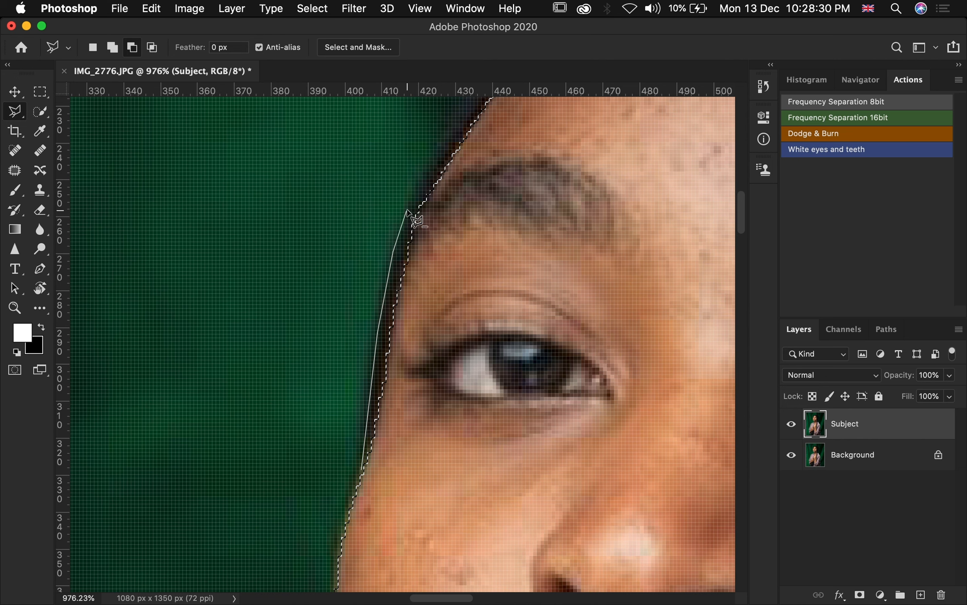
{"action": "left_click", "coordinate": [434, 153]}
{"action": "scroll", "coordinate": [441, 159], "scroll_direction": "up", "scroll_amount": 5}
{"action": "scroll", "coordinate": [440, 159], "scroll_direction": "right", "scroll_amount": 2}
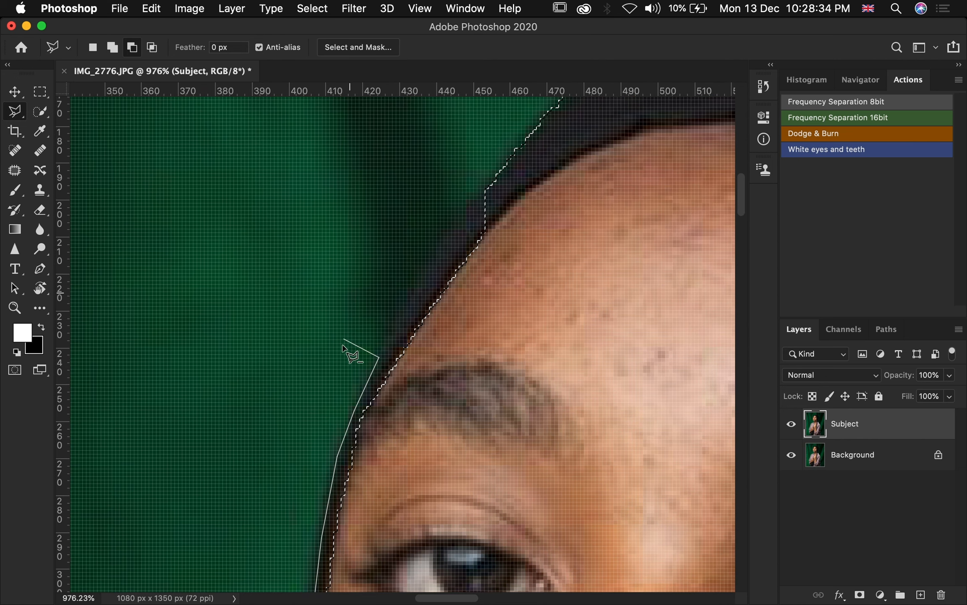
{"action": "left_click", "coordinate": [404, 308]}
{"action": "left_click", "coordinate": [464, 212]}
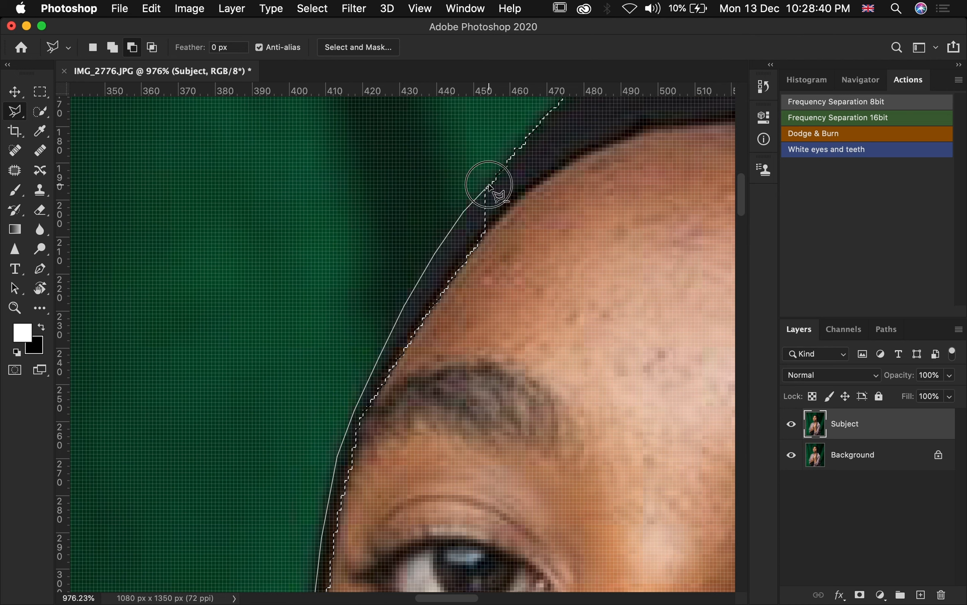
{"action": "double_click", "coordinate": [550, 162]}
{"action": "key", "text": "super+z"}
Set the Polygonal Lasso to add to the selection and trace the headscarf's outer edge from the cheek up to the forehead
{"action": "left_click", "coordinate": [112, 48]}
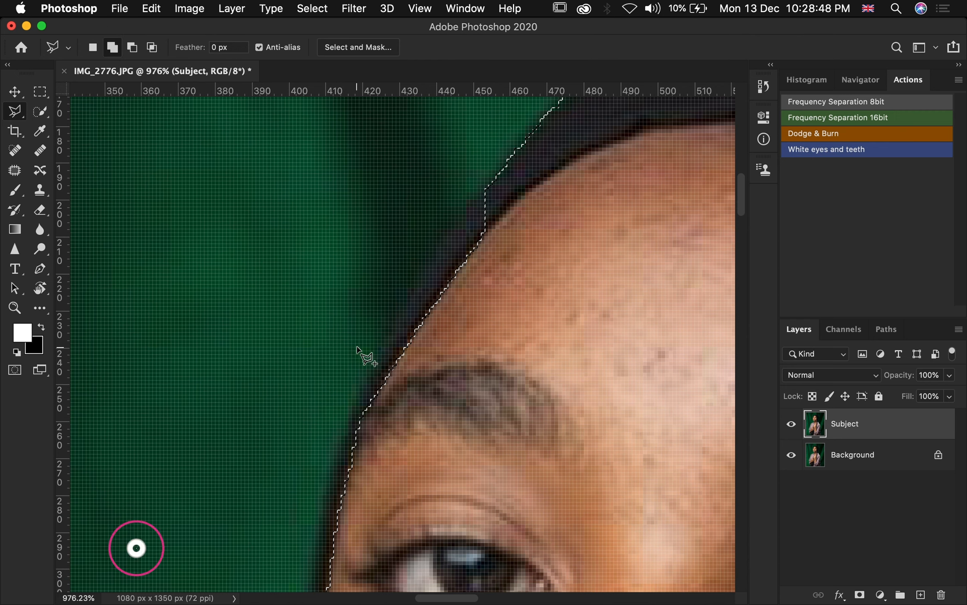
{"action": "scroll", "coordinate": [363, 352], "scroll_direction": "down", "scroll_amount": 6}
{"action": "scroll", "coordinate": [363, 352], "scroll_direction": "left", "scroll_amount": 3}
{"action": "scroll", "coordinate": [364, 352], "scroll_direction": "down", "scroll_amount": 3}
{"action": "scroll", "coordinate": [363, 353], "scroll_direction": "left", "scroll_amount": 2}
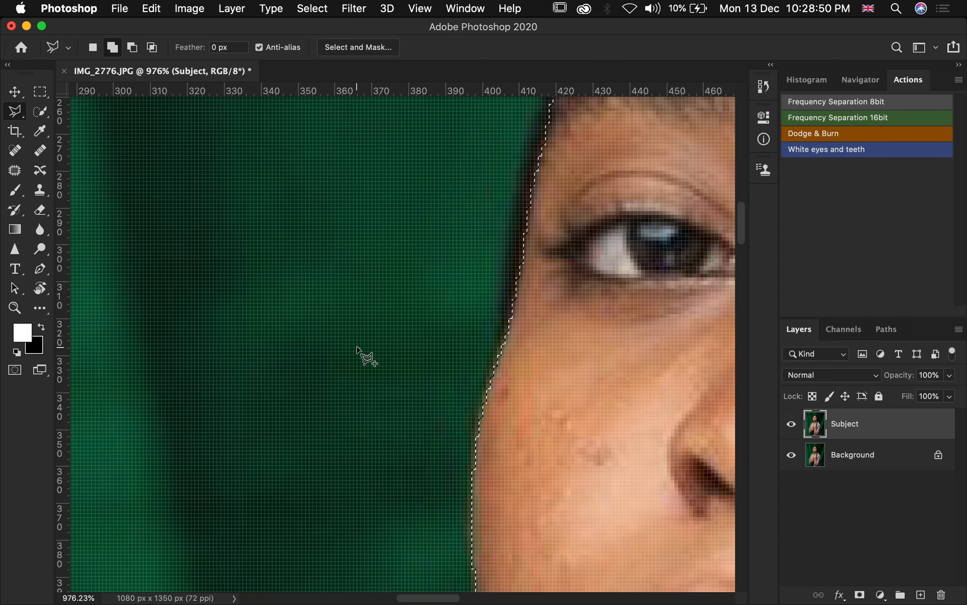
{"action": "left_click", "coordinate": [487, 394]}
{"action": "left_click", "coordinate": [501, 339]}
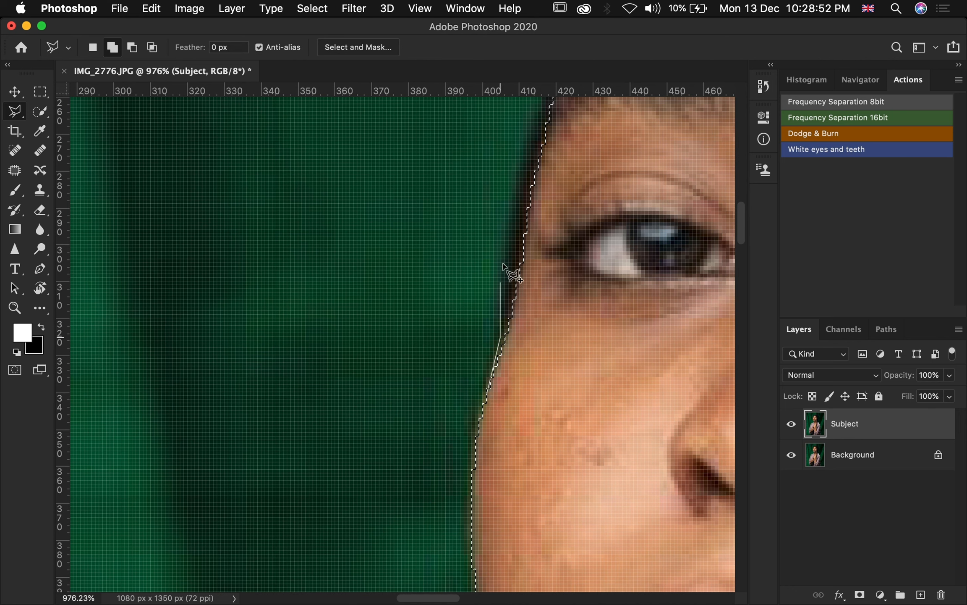
{"action": "left_click", "coordinate": [508, 250]}
{"action": "left_click", "coordinate": [518, 184]}
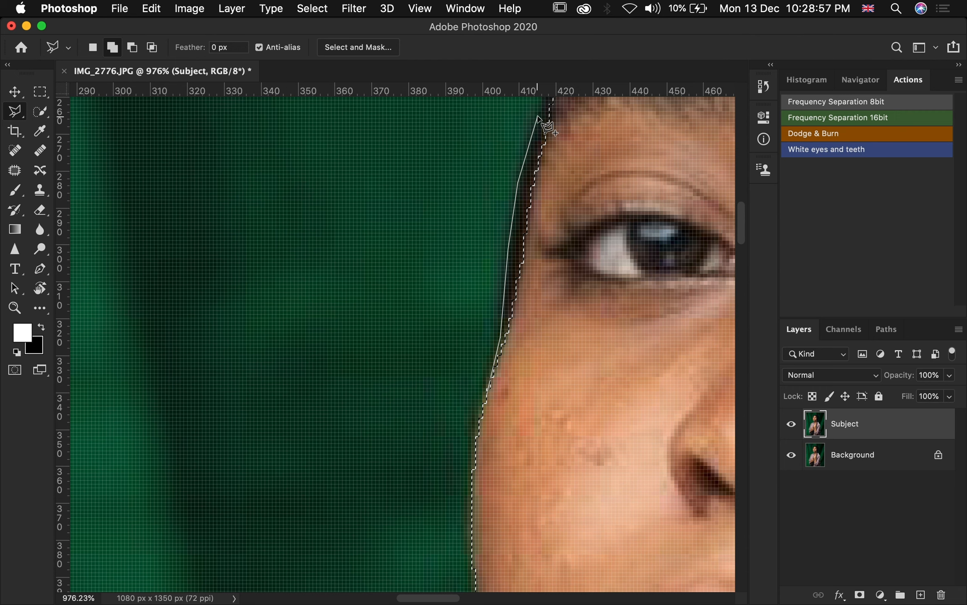
{"action": "scroll", "coordinate": [548, 126], "scroll_direction": "up", "scroll_amount": 5}
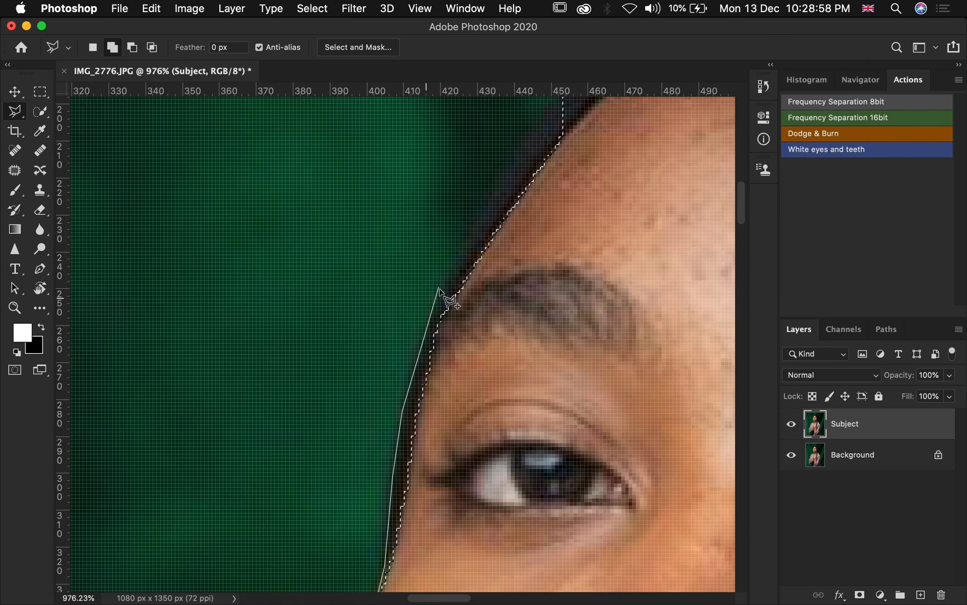
{"action": "left_click", "coordinate": [466, 231]}
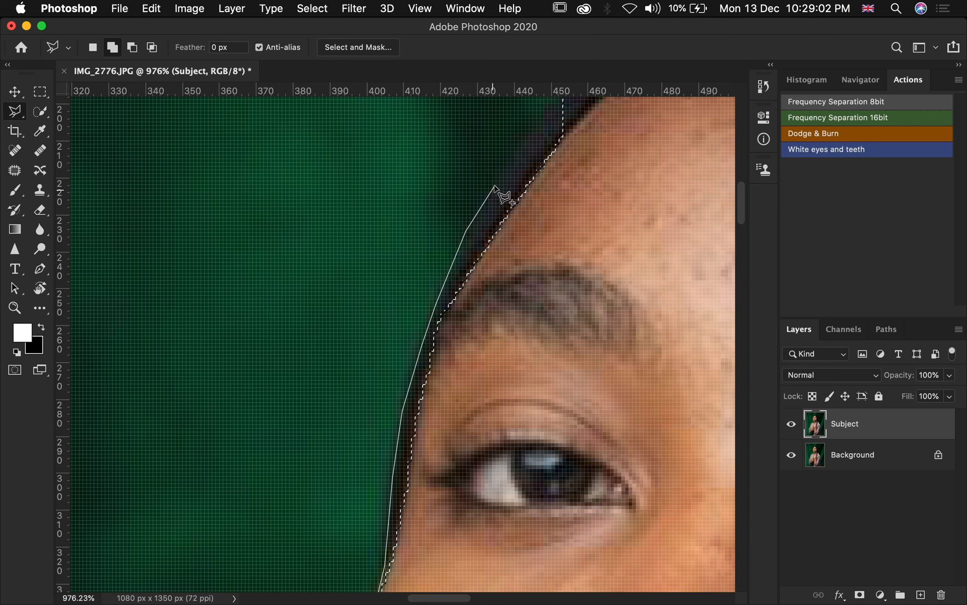
{"action": "left_click", "coordinate": [523, 140]}
{"action": "scroll", "coordinate": [523, 140], "scroll_direction": "up", "scroll_amount": 3}
{"action": "scroll", "coordinate": [524, 140], "scroll_direction": "right", "scroll_amount": 4}
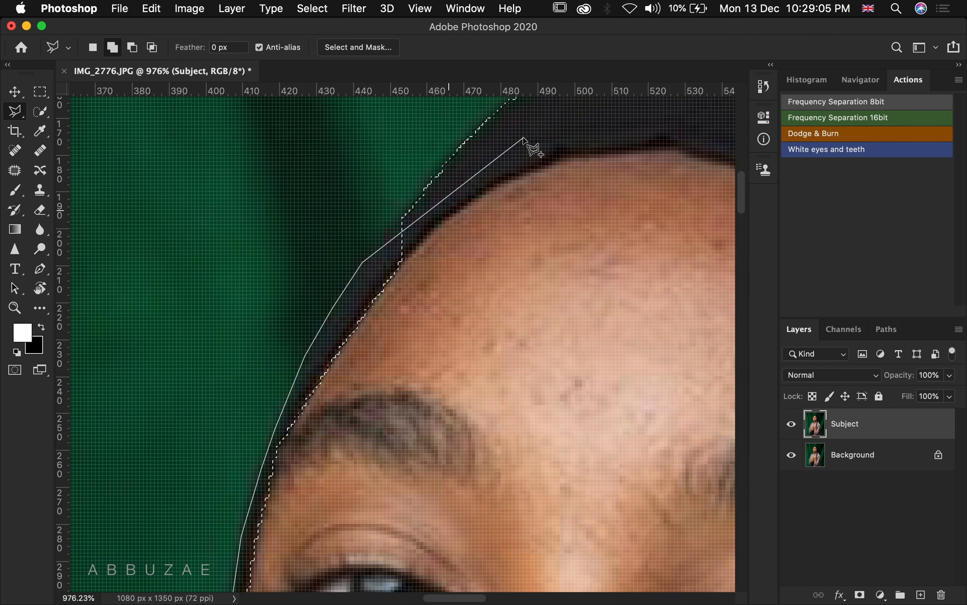
{"action": "left_click", "coordinate": [408, 208]}
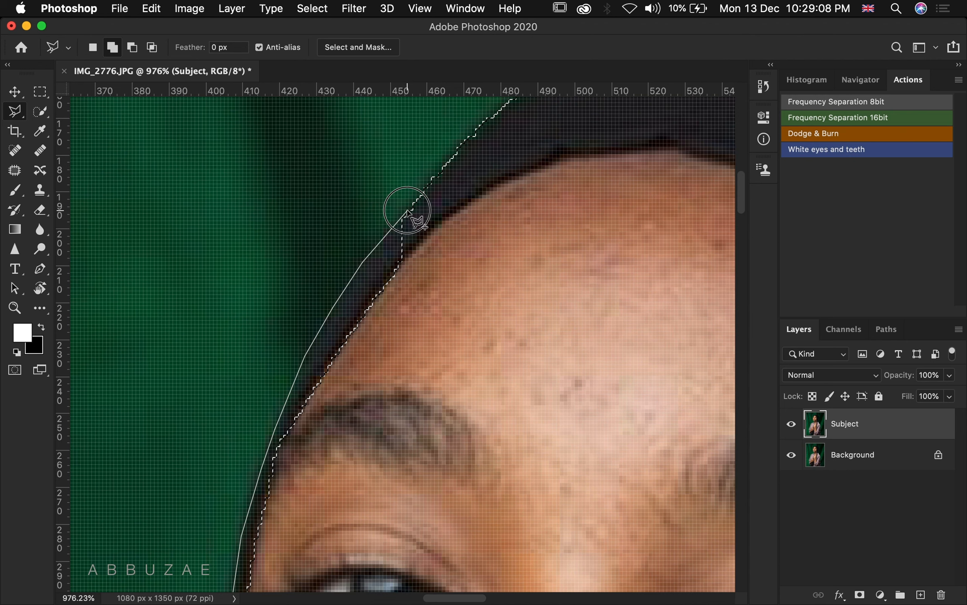
Close the Polygonal Lasso outline through the forehead and cheek to add the missing headscarf edge to the selection
{"action": "left_click", "coordinate": [442, 188]}
{"action": "scroll", "coordinate": [442, 187], "scroll_direction": "down", "scroll_amount": 5}
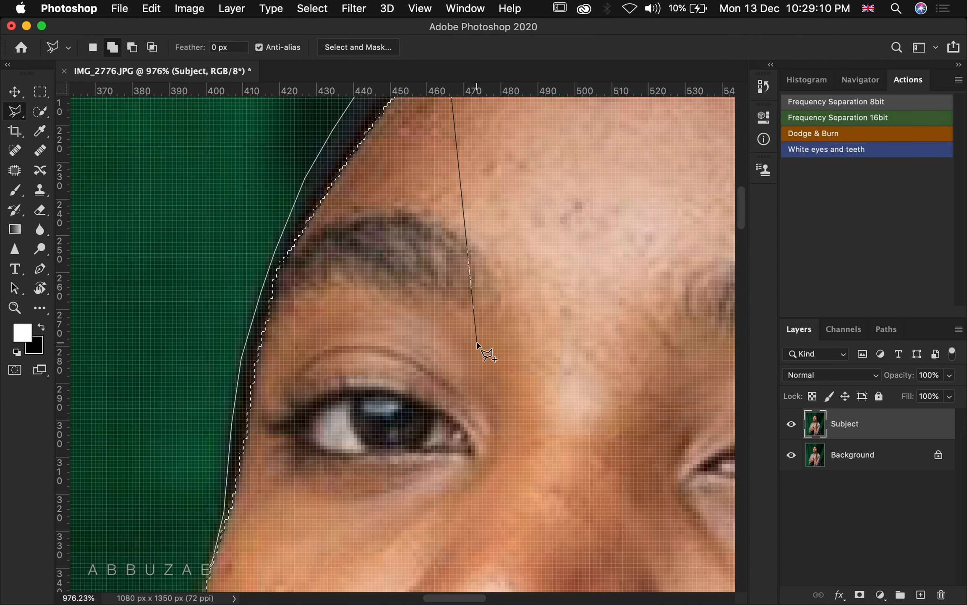
{"action": "left_click", "coordinate": [477, 344]}
{"action": "left_click", "coordinate": [343, 523]}
{"action": "scroll", "coordinate": [345, 525], "scroll_direction": "down", "scroll_amount": 5}
{"action": "scroll", "coordinate": [346, 524], "scroll_direction": "left", "scroll_amount": 2}
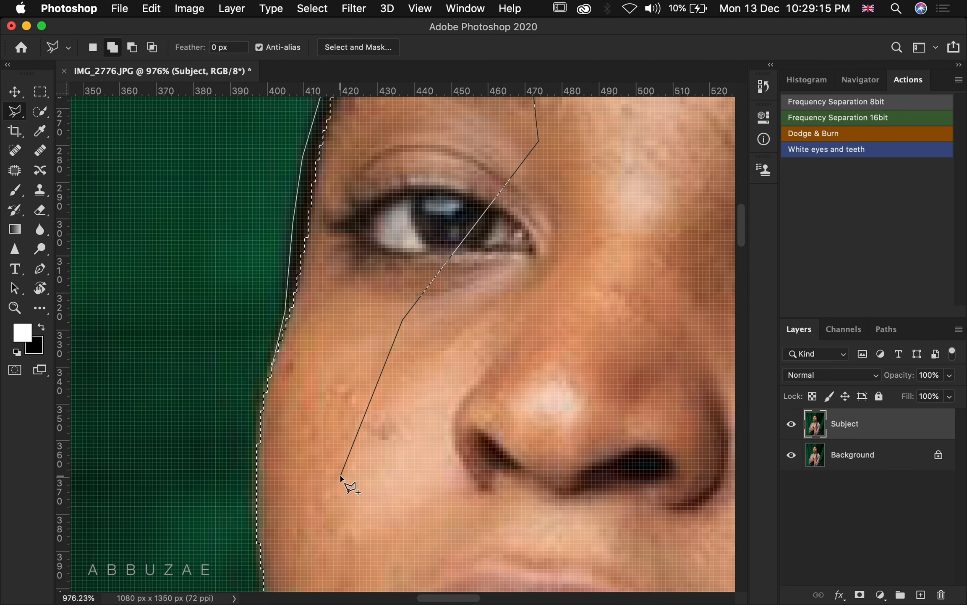
Switch to the freehand Lasso and add the missed notch between the scarf knot and the back of the shirt collar to the selection
{"action": "scroll", "coordinate": [341, 477], "scroll_direction": "up", "scroll_amount": 12}
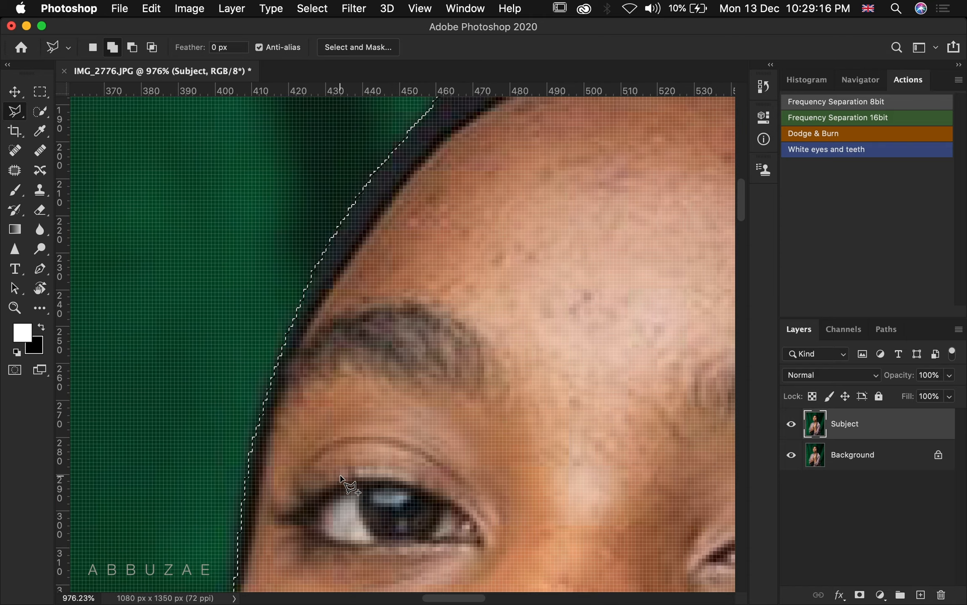
{"action": "scroll", "coordinate": [341, 477], "scroll_direction": "right", "scroll_amount": 5}
{"action": "scroll", "coordinate": [341, 477], "scroll_direction": "up", "scroll_amount": 3}
{"action": "scroll", "coordinate": [341, 476], "scroll_direction": "right", "scroll_amount": 12}
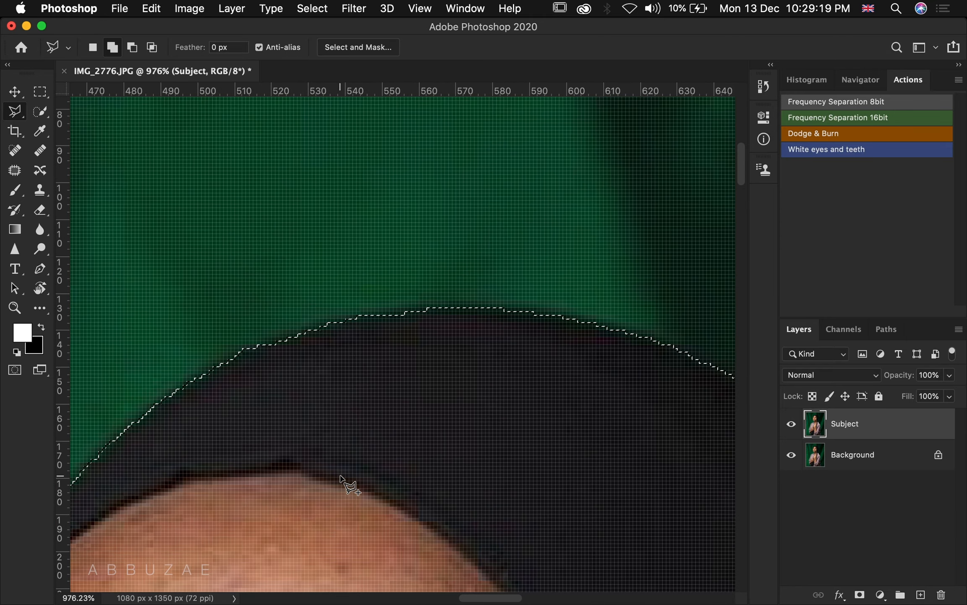
{"action": "scroll", "coordinate": [341, 477], "scroll_direction": "down", "scroll_amount": 15}
{"action": "scroll", "coordinate": [341, 477], "scroll_direction": "right", "scroll_amount": 7}
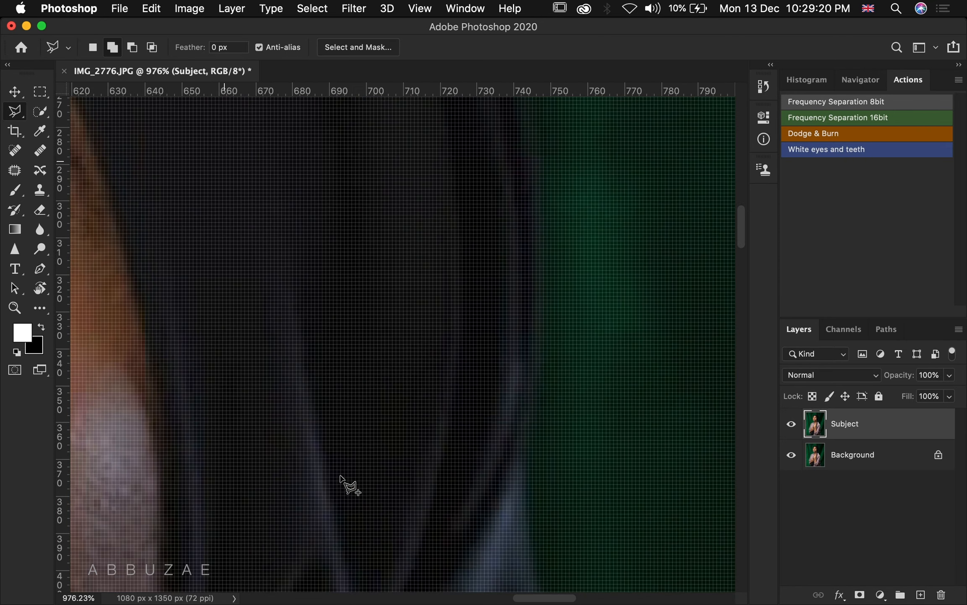
{"action": "scroll", "coordinate": [341, 477], "scroll_direction": "down", "scroll_amount": 10}
{"action": "scroll", "coordinate": [341, 477], "scroll_direction": "left", "scroll_amount": 5}
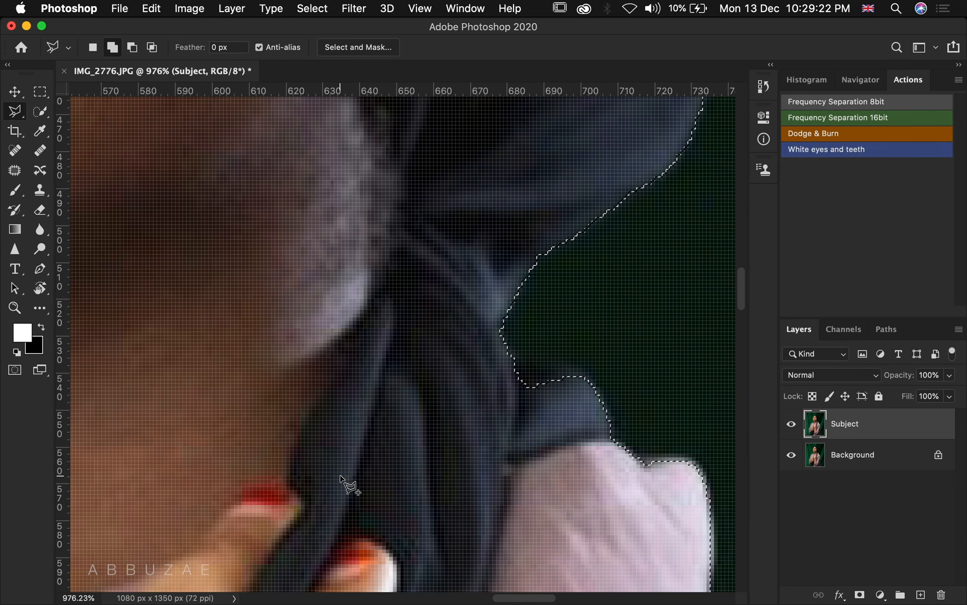
{"action": "scroll", "coordinate": [341, 477], "scroll_direction": "down", "scroll_amount": 2}
{"action": "scroll", "coordinate": [341, 477], "scroll_direction": "right", "scroll_amount": 1}
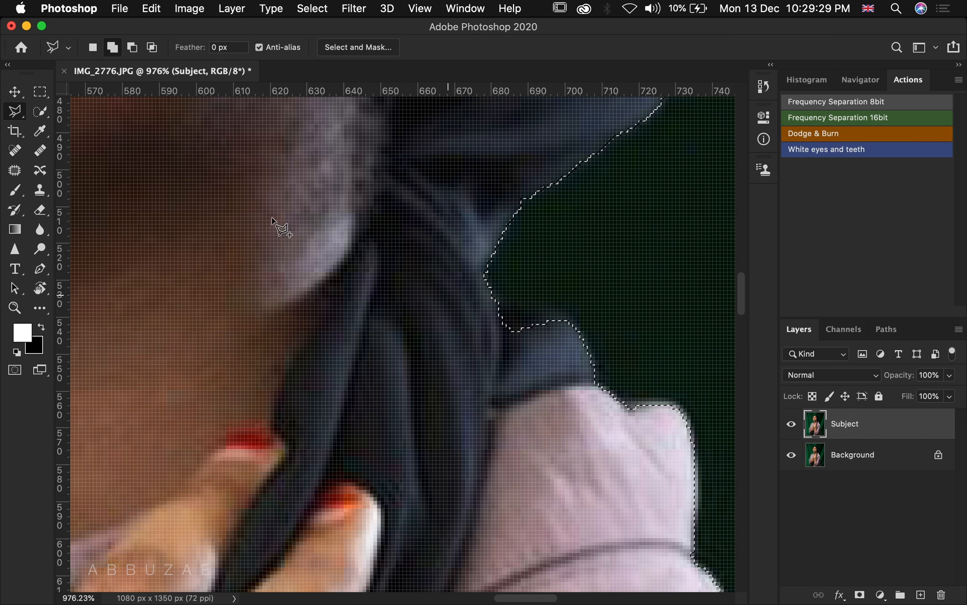
{"action": "mouse_move", "coordinate": [19, 119]}
{"action": "left_mouse_down"}
{"action": "mouse_move", "coordinate": [44, 125]}
{"action": "mouse_move", "coordinate": [60, 108]}
{"action": "left_mouse_up"}
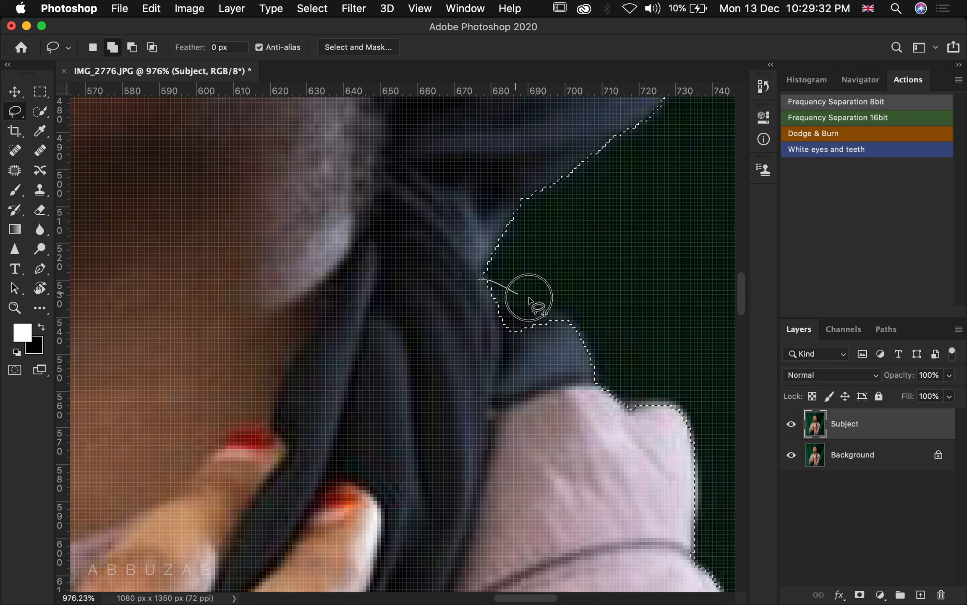
{"action": "mouse_move", "coordinate": [596, 380]}
{"action": "left_mouse_down"}
{"action": "mouse_move", "coordinate": [384, 334]}
{"action": "mouse_move", "coordinate": [350, 281]}
{"action": "left_mouse_up"}
Add the missed upper edge and outer corner of the shirt collar to the selection with the Lasso
{"action": "scroll", "coordinate": [350, 280], "scroll_direction": "right", "scroll_amount": 5}
{"action": "scroll", "coordinate": [350, 280], "scroll_direction": "down", "scroll_amount": 3}
{"action": "left_click_drag", "start_coordinate": [418, 302], "coordinate": [461, 308]}
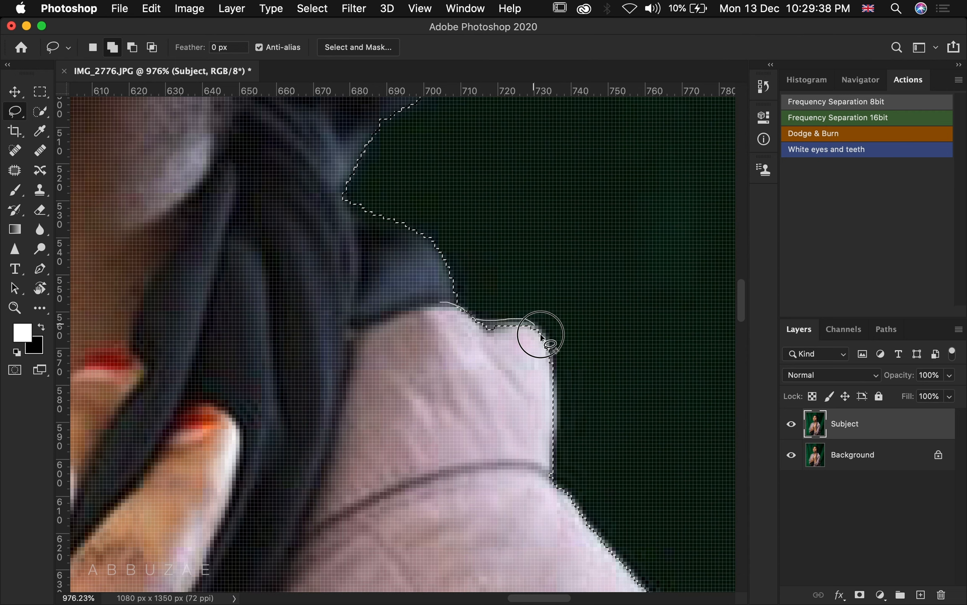
{"action": "left_click_drag", "start_coordinate": [520, 381], "coordinate": [316, 331]}
Examine the selection edge from the collar down the shoulder and sleeve to the bottom of the image
{"action": "scroll", "coordinate": [316, 332], "scroll_direction": "down", "scroll_amount": 8}
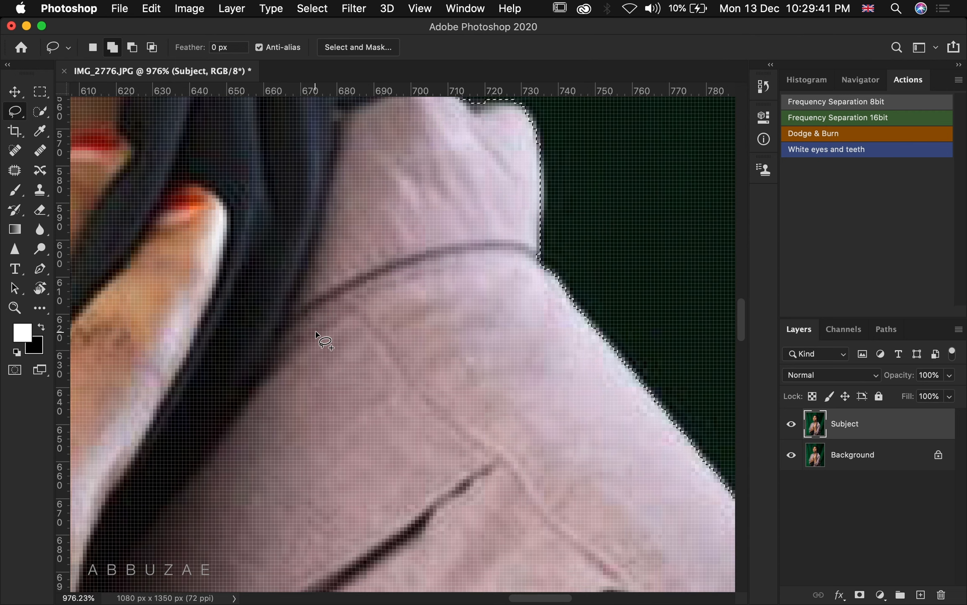
{"action": "scroll", "coordinate": [315, 332], "scroll_direction": "right", "scroll_amount": 4}
{"action": "scroll", "coordinate": [316, 332], "scroll_direction": "down", "scroll_amount": 15}
{"action": "scroll", "coordinate": [316, 331], "scroll_direction": "right", "scroll_amount": 4}
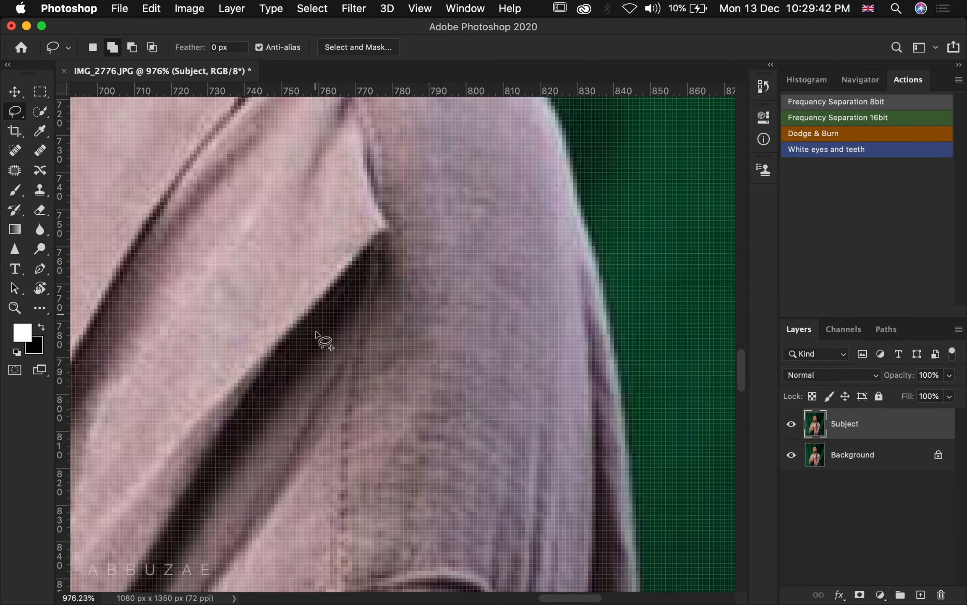
{"action": "scroll", "coordinate": [316, 332], "scroll_direction": "down", "scroll_amount": 10}
{"action": "scroll", "coordinate": [316, 332], "scroll_direction": "right", "scroll_amount": 4}
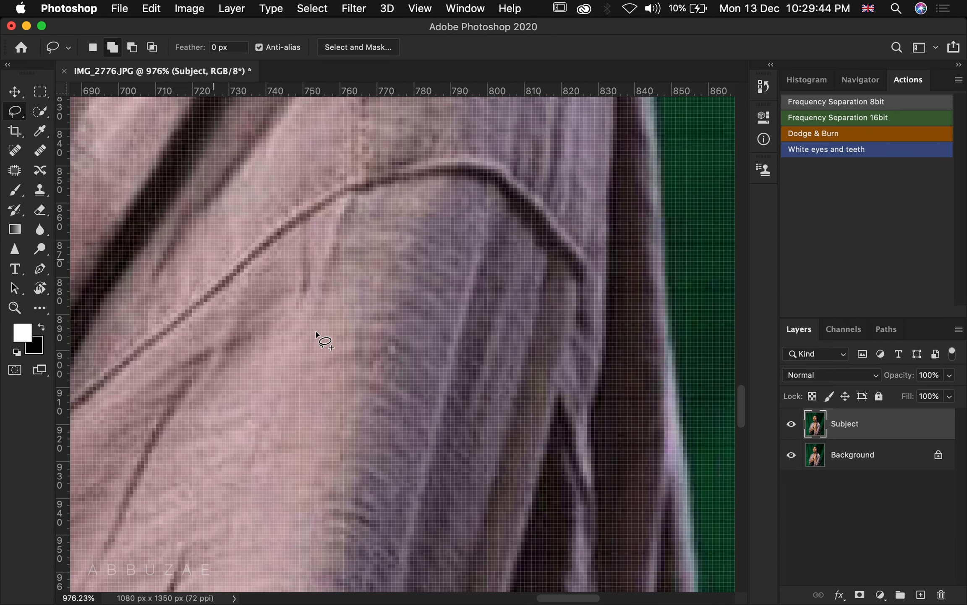
{"action": "scroll", "coordinate": [316, 332], "scroll_direction": "down", "scroll_amount": 14}
{"action": "scroll", "coordinate": [316, 332], "scroll_direction": "right", "scroll_amount": 2}
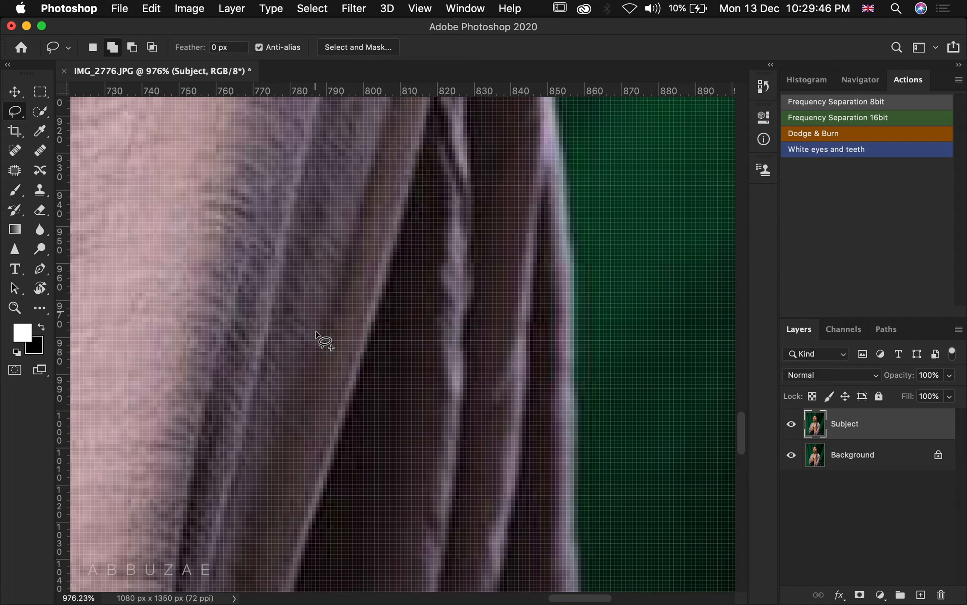
{"action": "scroll", "coordinate": [315, 332], "scroll_direction": "down", "scroll_amount": 12}
{"action": "scroll", "coordinate": [316, 331], "scroll_direction": "left", "scroll_amount": 4}
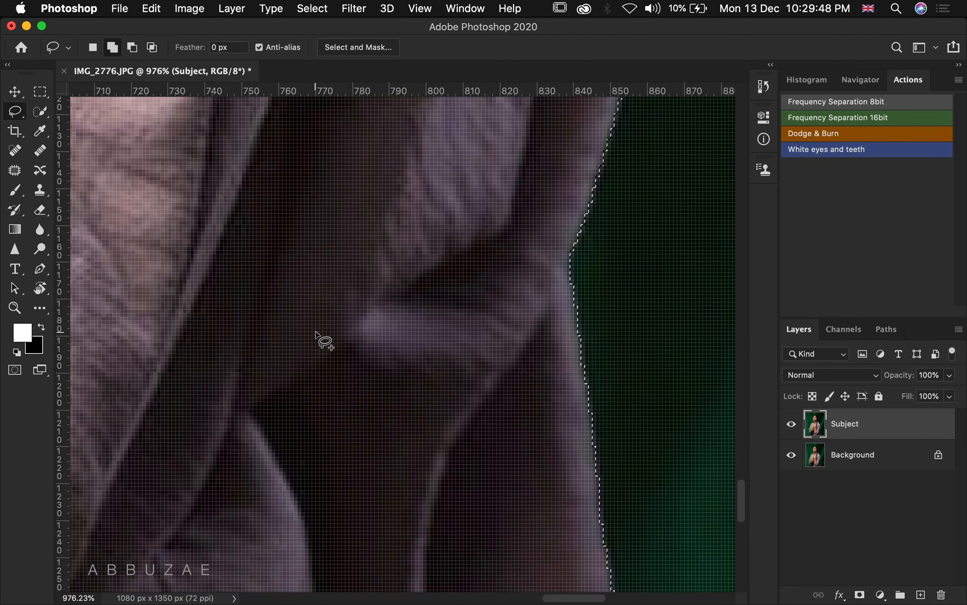
{"action": "scroll", "coordinate": [316, 332], "scroll_direction": "down", "scroll_amount": 15}
{"action": "scroll", "coordinate": [316, 332], "scroll_direction": "right", "scroll_amount": 3}
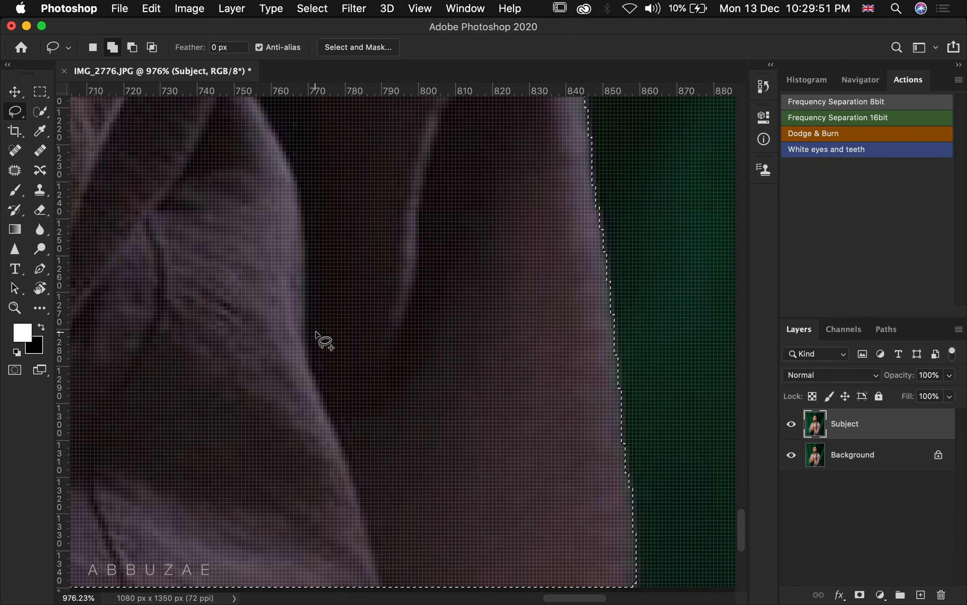
{"action": "scroll", "coordinate": [316, 331], "scroll_direction": "up", "scroll_amount": 10}
{"action": "scroll", "coordinate": [316, 332], "scroll_direction": "left", "scroll_amount": 2}
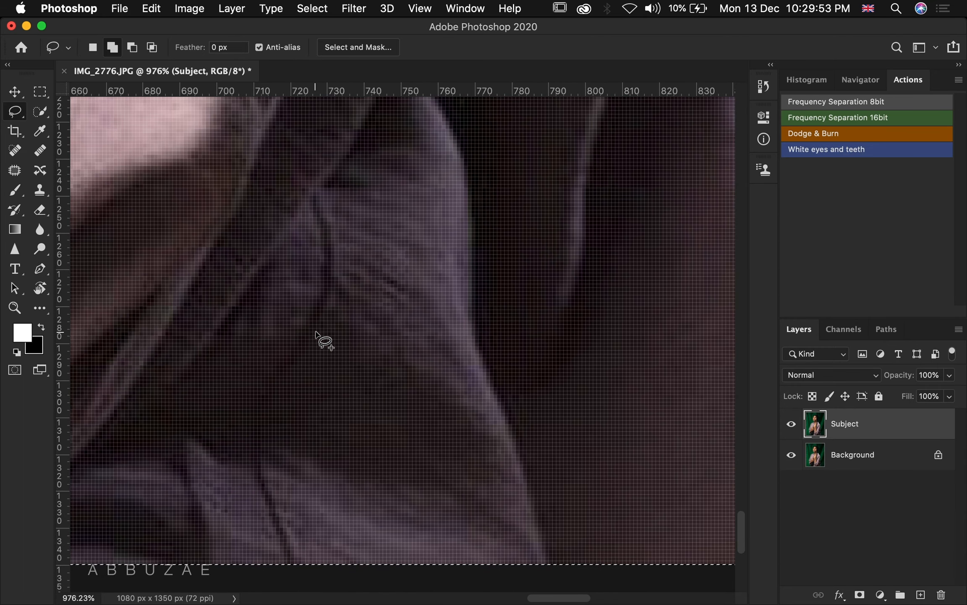
Add a layer mask to the Subject layer from the selection and hide the Background layer
{"action": "key", "text": "z"}
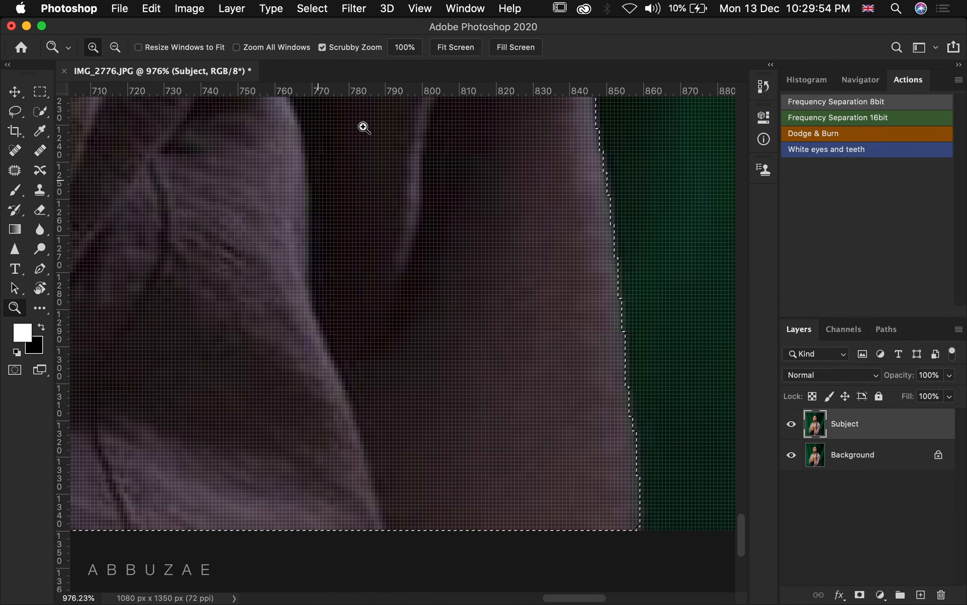
{"action": "left_click", "coordinate": [445, 53]}
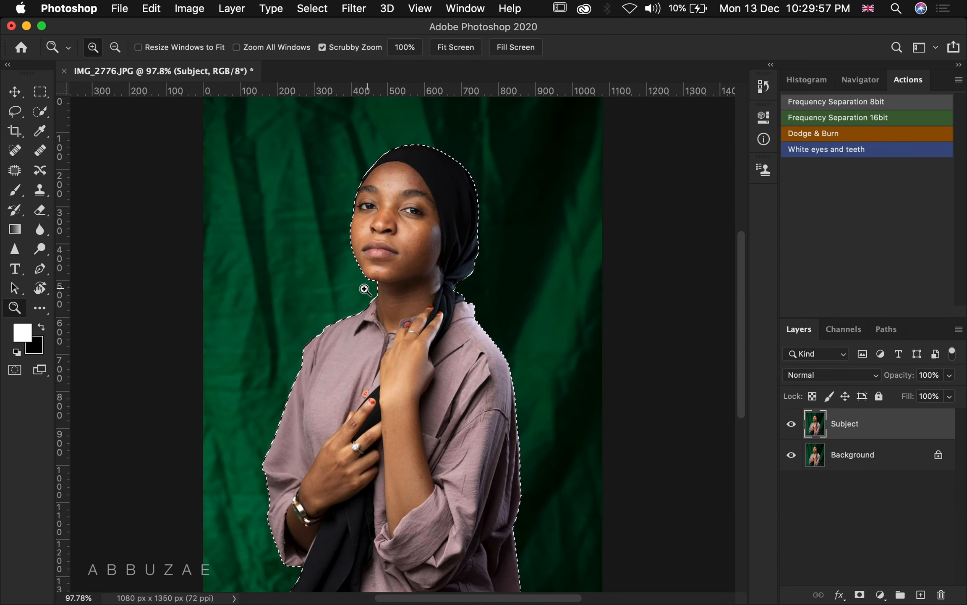
{"action": "left_click_drag", "start_coordinate": [364, 290], "coordinate": [355, 268]}
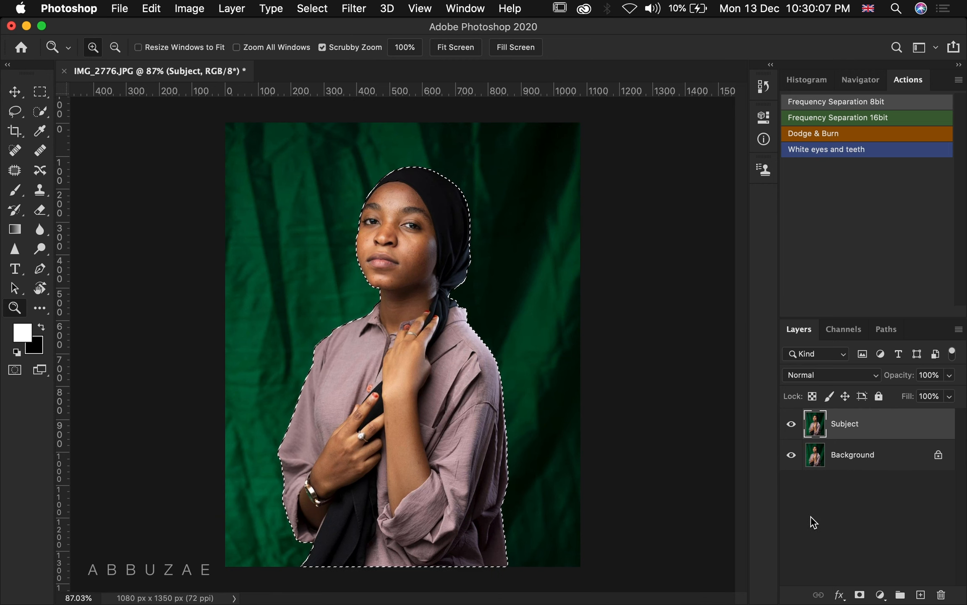
{"action": "left_click", "coordinate": [860, 594]}
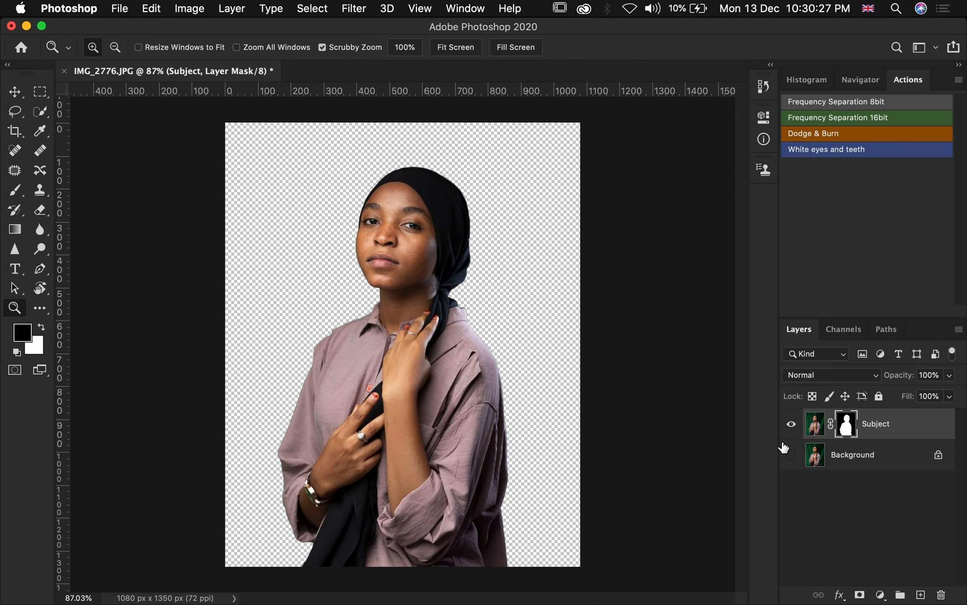
{"action": "left_click", "coordinate": [791, 455]}
{"action": "left_click", "coordinate": [790, 456]}
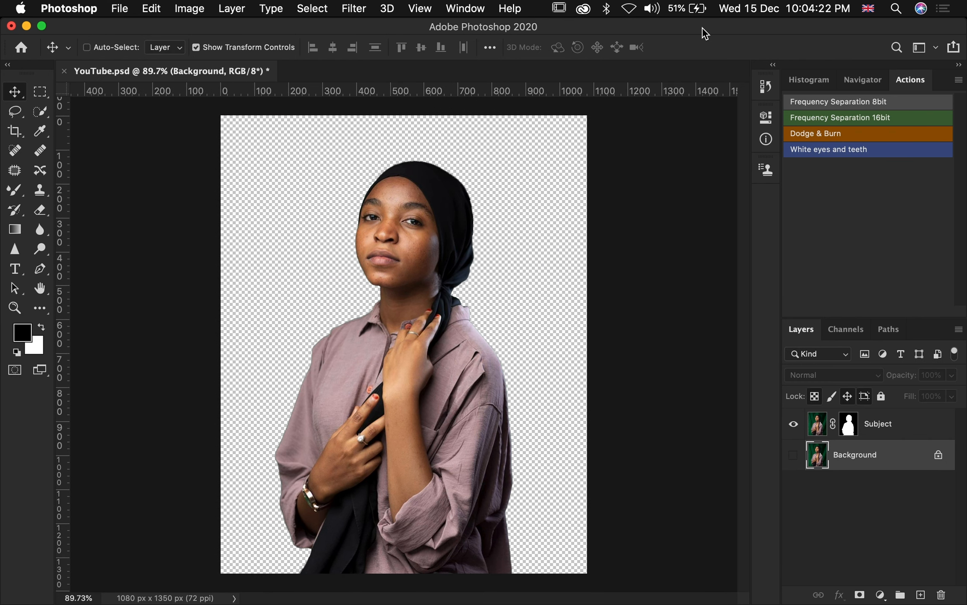
Place 2019_07_25_14_23_IMG_3117.JPG from the Finder's Files folder into the Photoshop document, beneath the Subject layer
{"action": "left_click_drag", "start_coordinate": [705, 33], "coordinate": [479, 20]}
{"action": "left_click", "coordinate": [784, 110]}
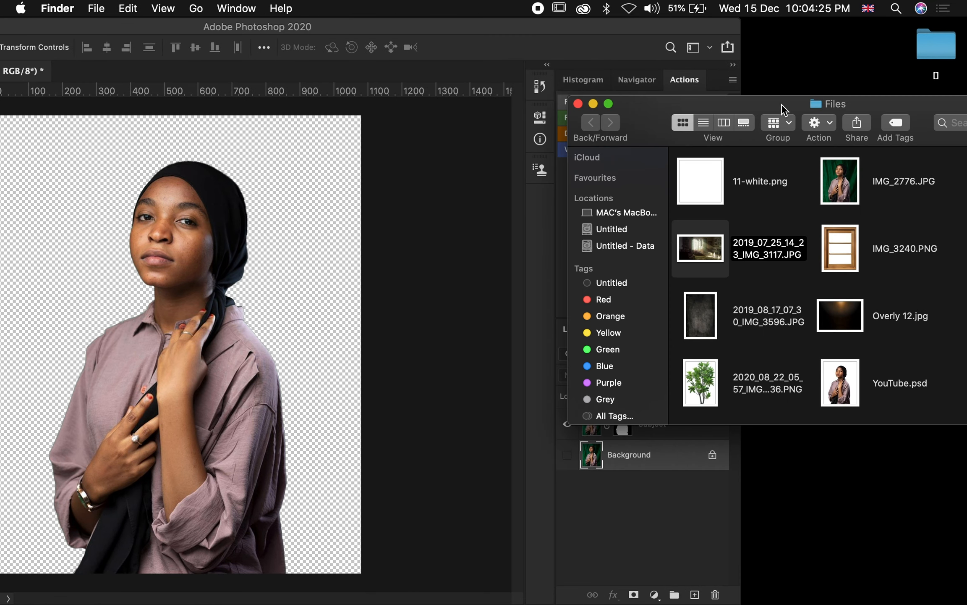
{"action": "left_click_drag", "start_coordinate": [717, 255], "coordinate": [117, 309]}
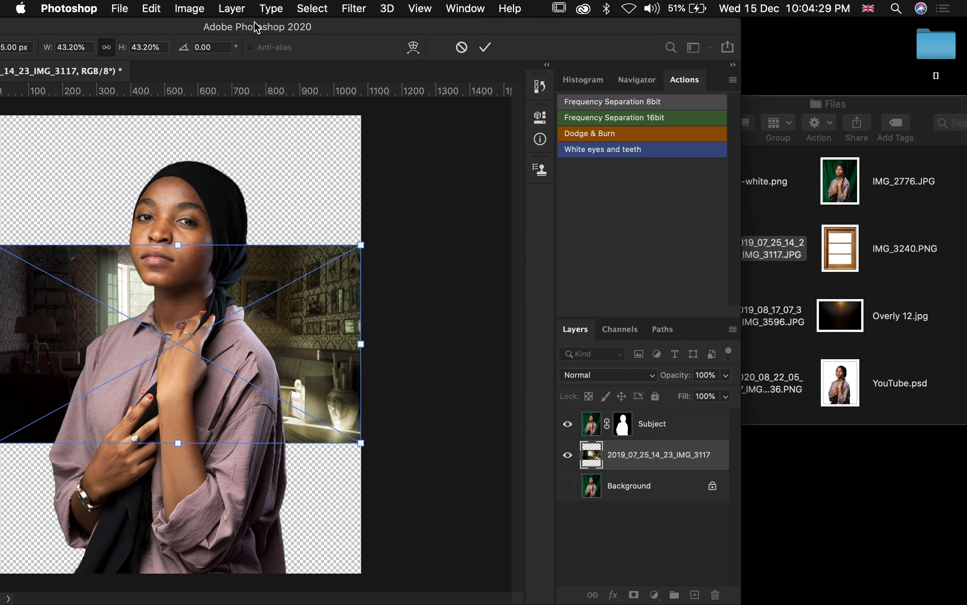
{"action": "double_click", "coordinate": [257, 28]}
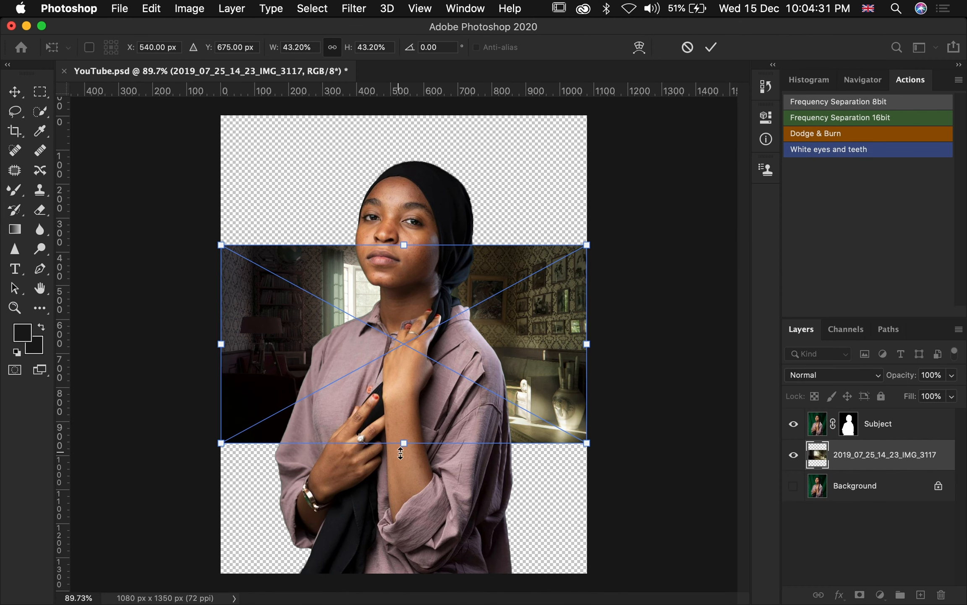
Scale the placed room image up proportionally about its centre so it covers more than the full canvas height
{"action": "left_click_drag", "start_coordinate": [406, 445], "coordinate": [389, 580]}
{"action": "left_click_drag", "start_coordinate": [406, 247], "coordinate": [412, 128]}
{"action": "scroll", "coordinate": [406, 183], "scroll_direction": "down", "scroll_amount": 3}
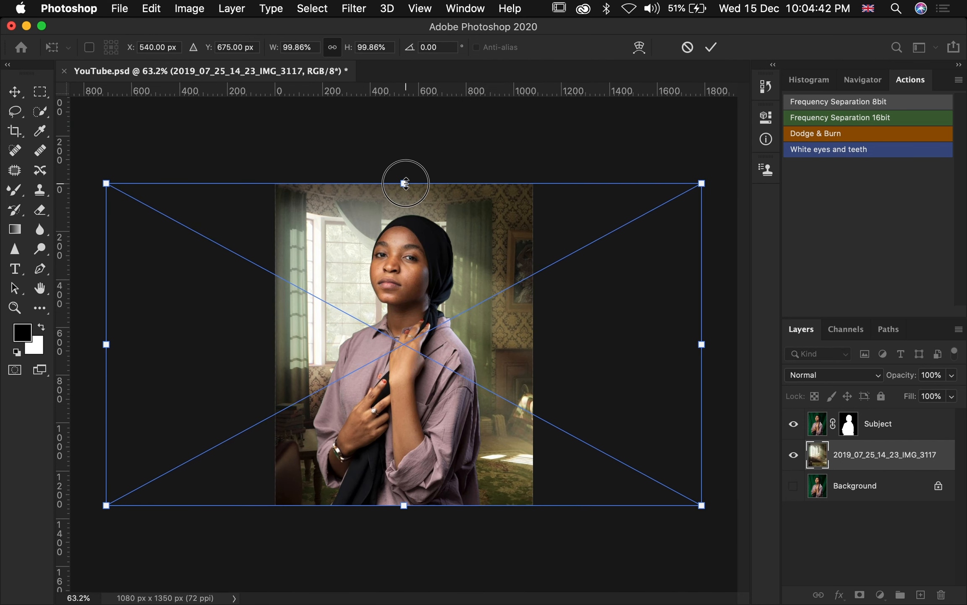
{"action": "left_click_drag", "start_coordinate": [406, 183], "coordinate": [406, 130]}
Reposition and further enlarge the room image so its bright window stands behind the woman at the canvas's right side, and commit the transform
{"action": "left_click_drag", "start_coordinate": [470, 205], "coordinate": [609, 208]}
{"action": "scroll", "coordinate": [339, 295], "scroll_direction": "down", "scroll_amount": 3}
{"action": "left_click_drag", "start_coordinate": [284, 449], "coordinate": [250, 474]}
{"action": "left_click_drag", "start_coordinate": [341, 384], "coordinate": [367, 384]}
{"action": "left_click_drag", "start_coordinate": [367, 383], "coordinate": [372, 383]}
{"action": "left_click_drag", "start_coordinate": [279, 207], "coordinate": [245, 189]}
{"action": "left_click_drag", "start_coordinate": [358, 286], "coordinate": [396, 297]}
{"action": "key", "text": "Return"}
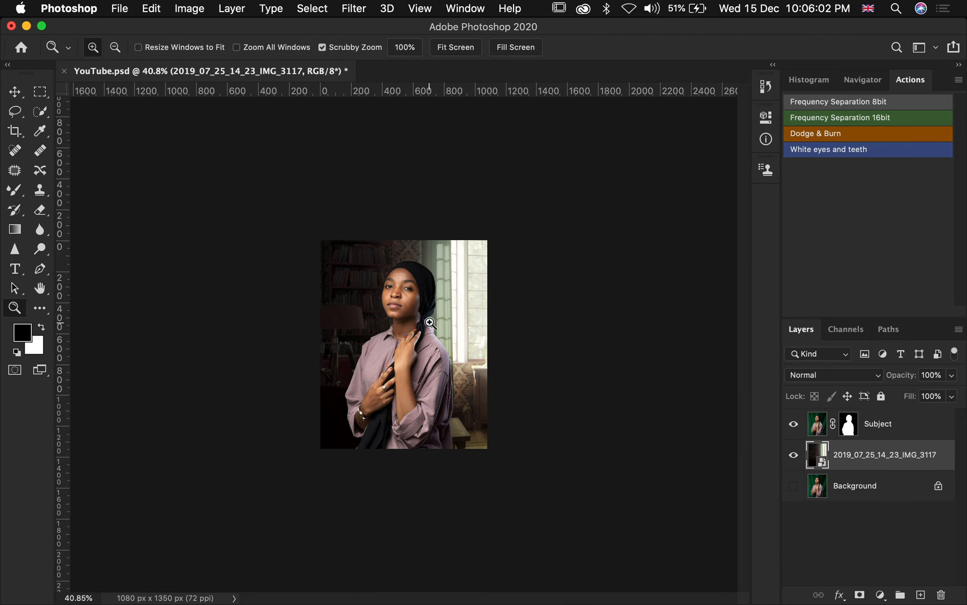
Extend the canvas around the woman with the Crop tool at the 4:5 ratio to about 1264 × 1581 px
{"action": "key", "text": "c"}
{"action": "mouse_move", "coordinate": [401, 457]}
{"action": "left_mouse_down"}
{"action": "mouse_move", "coordinate": [393, 533]}
{"action": "mouse_move", "coordinate": [401, 443]}
{"action": "mouse_move", "coordinate": [401, 452]}
{"action": "left_mouse_up"}
{"action": "left_click_drag", "start_coordinate": [414, 237], "coordinate": [414, 219]}
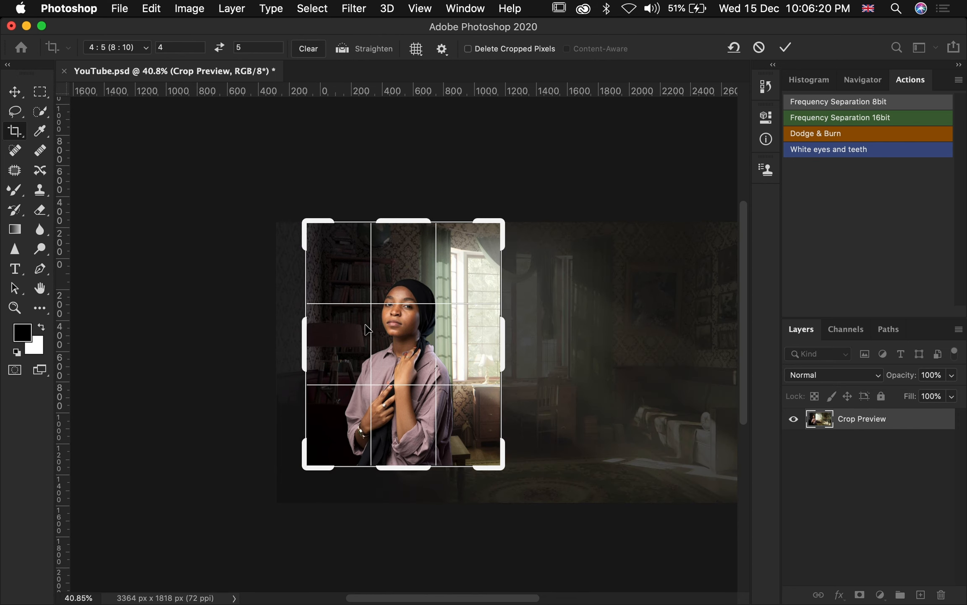
{"action": "mouse_move", "coordinate": [369, 329]}
{"action": "left_mouse_down"}
{"action": "mouse_move", "coordinate": [388, 329]}
{"action": "mouse_move", "coordinate": [372, 329]}
{"action": "left_mouse_up"}
{"action": "key", "text": "Return"}
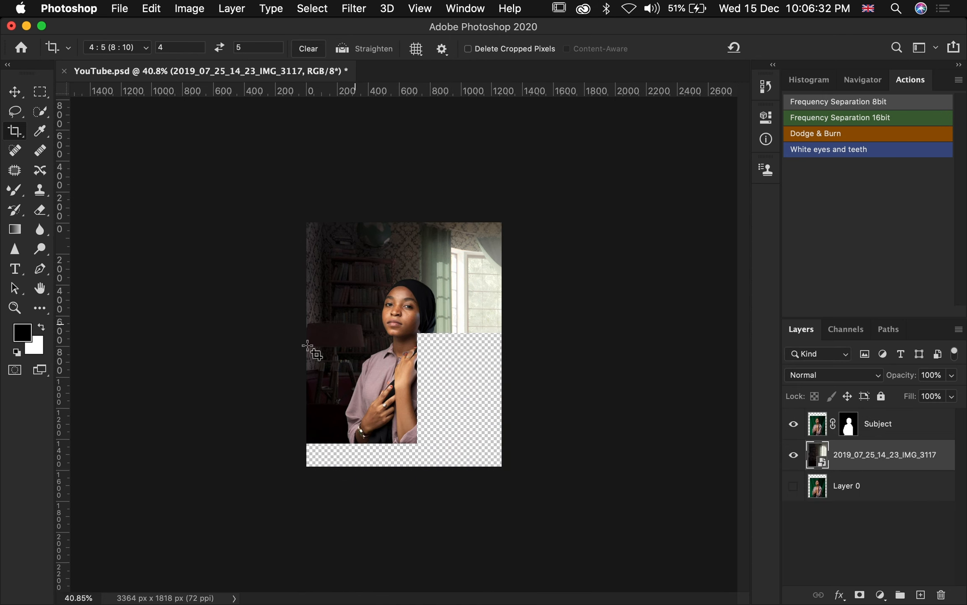
Place IMG_3240.PNG, the wooden window frame, from the Finder's Files folder between the Subject and room layers in Photoshop at 100% scale
{"action": "key", "text": "z"}
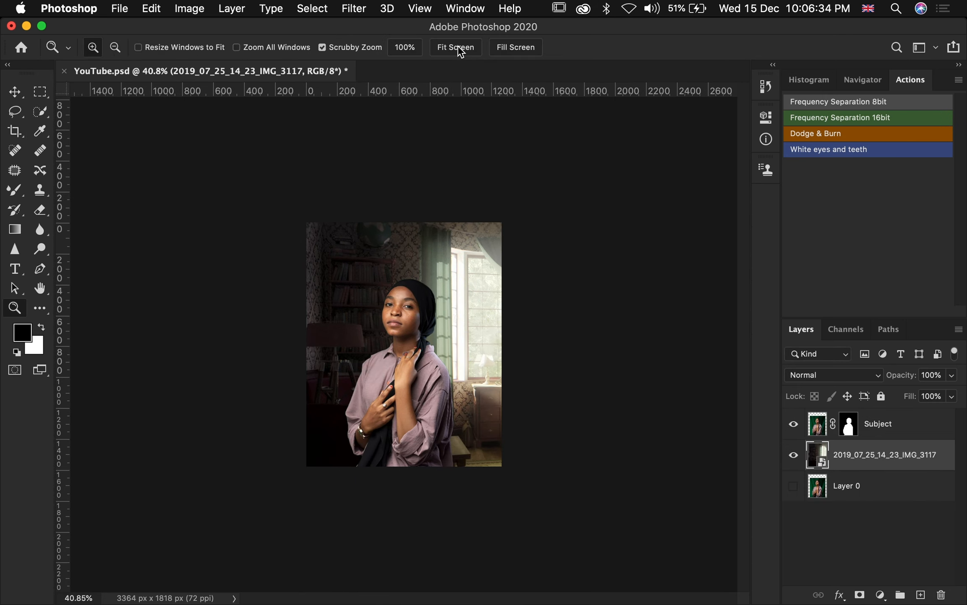
{"action": "left_click", "coordinate": [472, 47]}
{"action": "left_click_drag", "start_coordinate": [422, 291], "coordinate": [399, 302]}
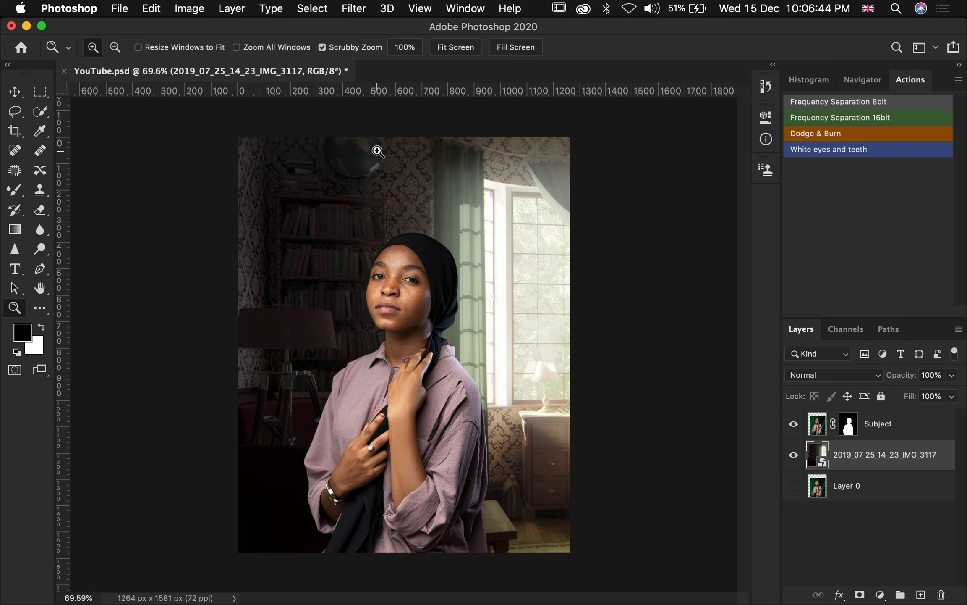
{"action": "left_click_drag", "start_coordinate": [816, 30], "coordinate": [478, 42]}
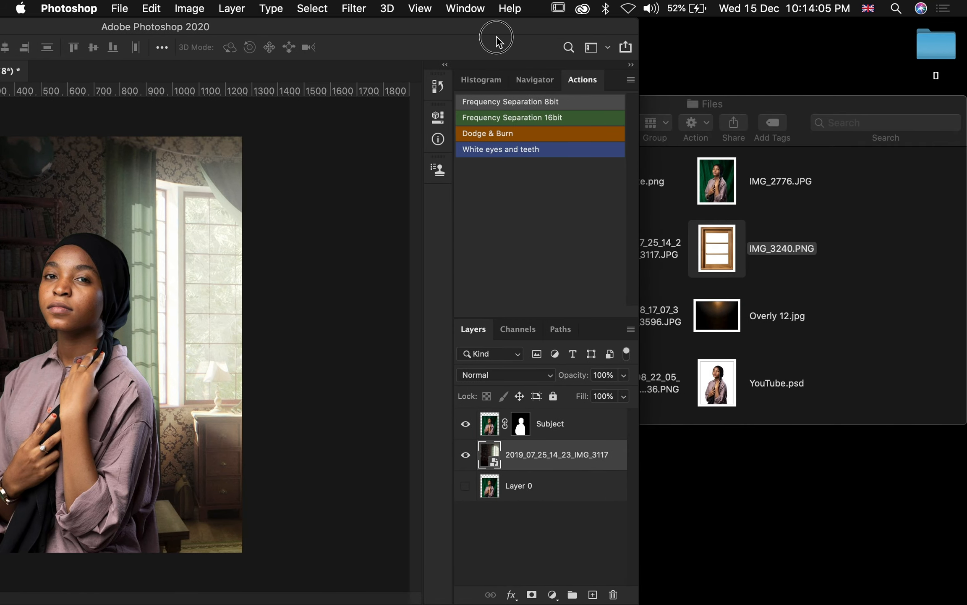
{"action": "left_click", "coordinate": [849, 299]}
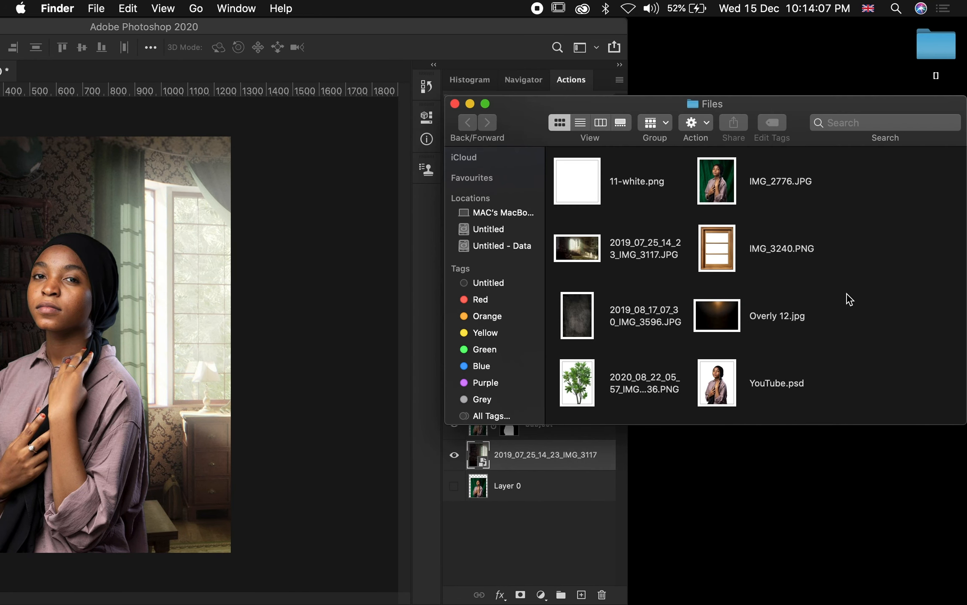
{"action": "left_click_drag", "start_coordinate": [716, 251], "coordinate": [58, 295]}
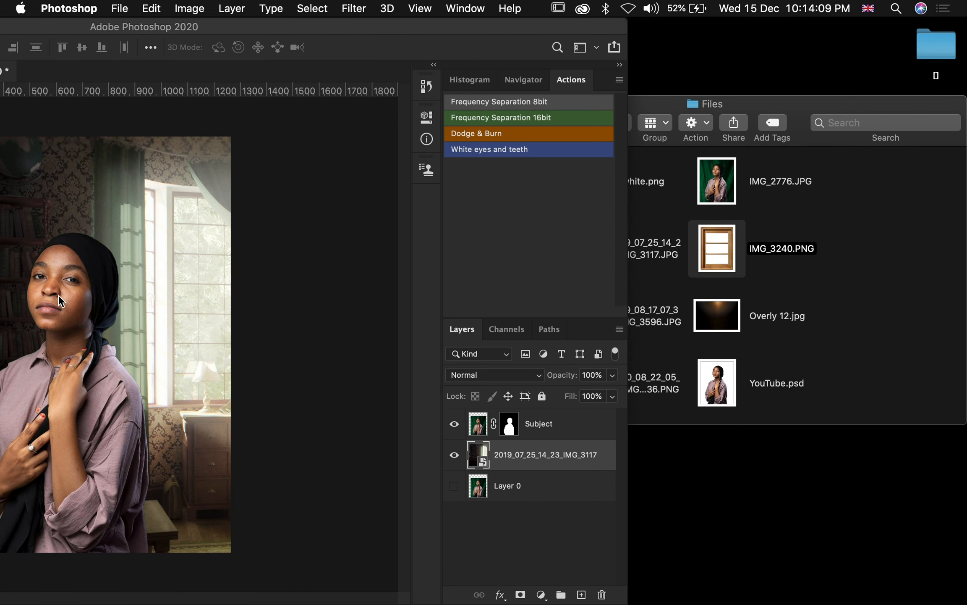
{"action": "double_click", "coordinate": [254, 27]}
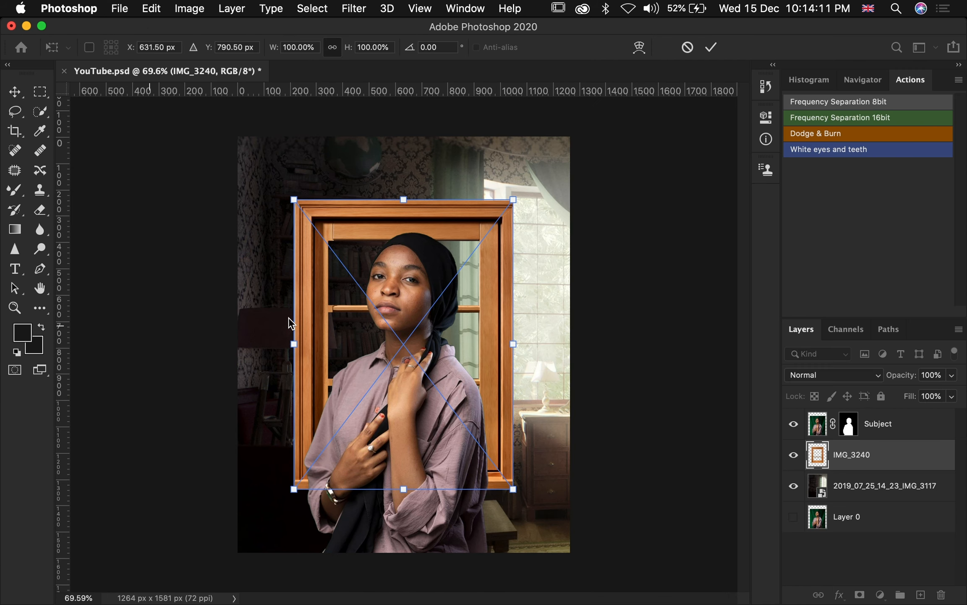
{"action": "key", "text": "Return"}
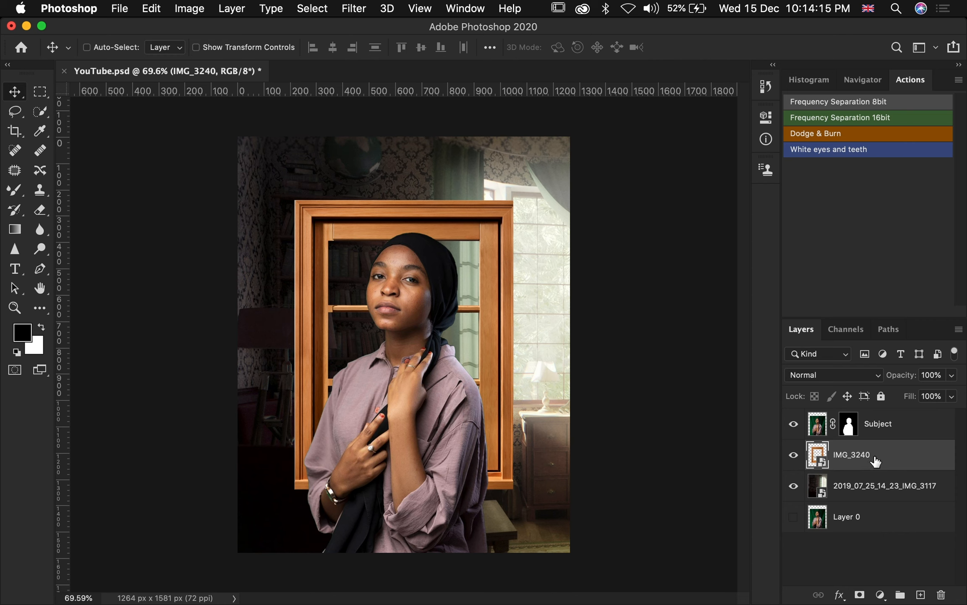
Move the IMG_3240 window frame layer above the Subject layer and enlarge the frame proportionally to nearly the full canvas height
{"action": "left_click_drag", "start_coordinate": [900, 461], "coordinate": [903, 413]}
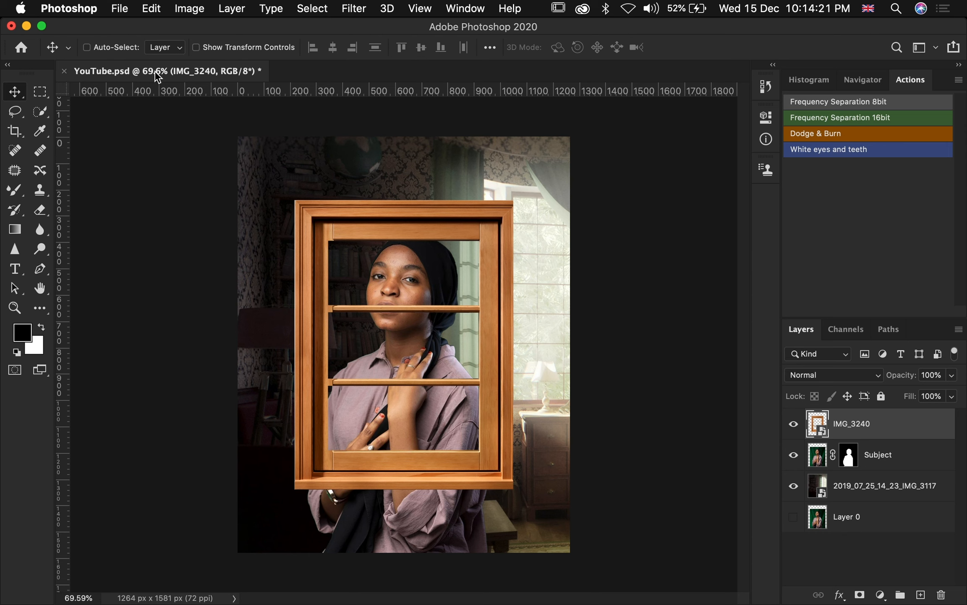
{"action": "left_click", "coordinate": [195, 47]}
{"action": "left_click_drag", "start_coordinate": [290, 200], "coordinate": [254, 148]}
{"action": "left_click_drag", "start_coordinate": [515, 491], "coordinate": [554, 543]}
{"action": "key", "text": "Return"}
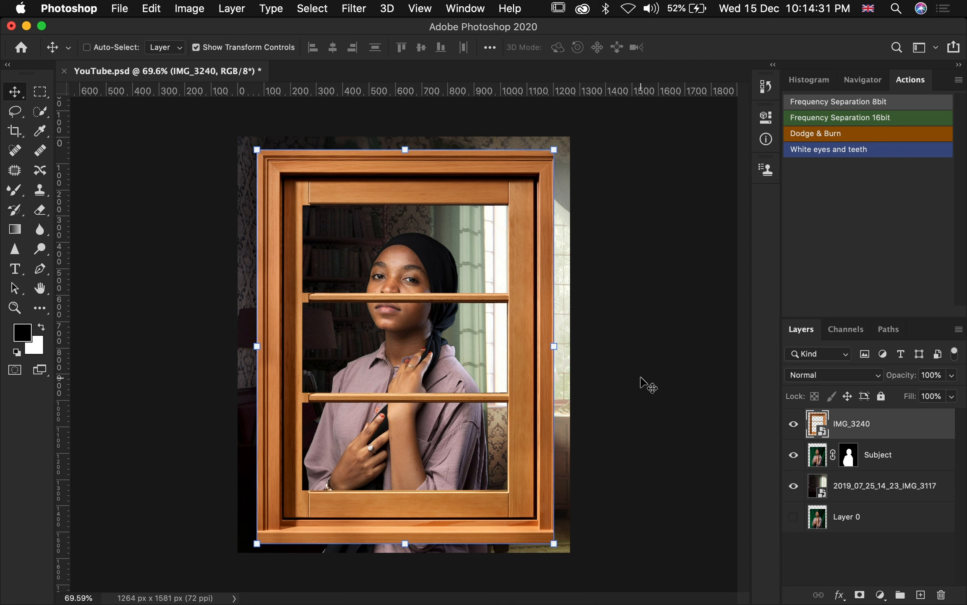
{"action": "left_click", "coordinate": [195, 47]}
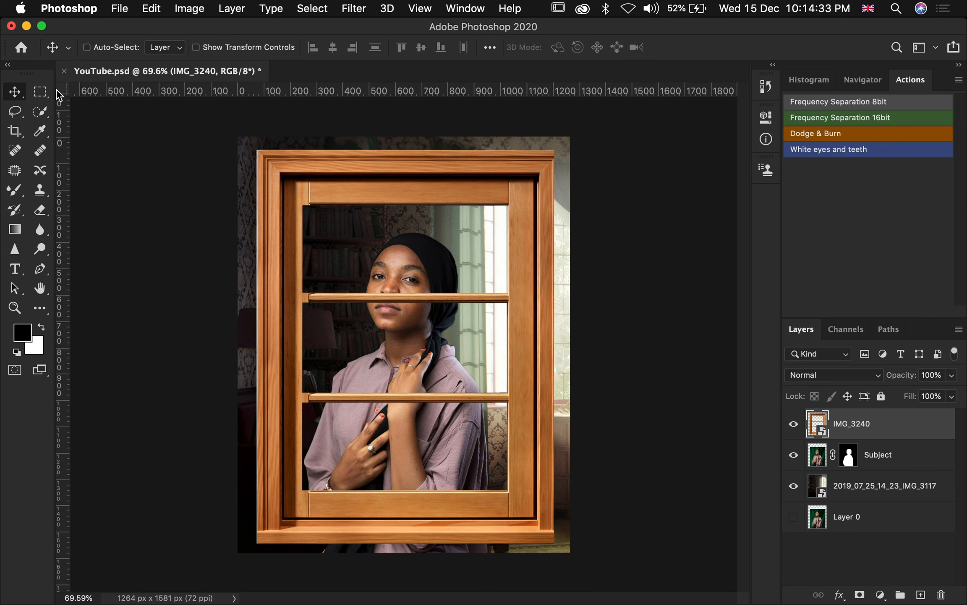
Mask out everything inside the outer wooden frame on IMG_3240, using an inverted rectangular selection drawn along the outer frame's inner edge
{"action": "left_click", "coordinate": [41, 92]}
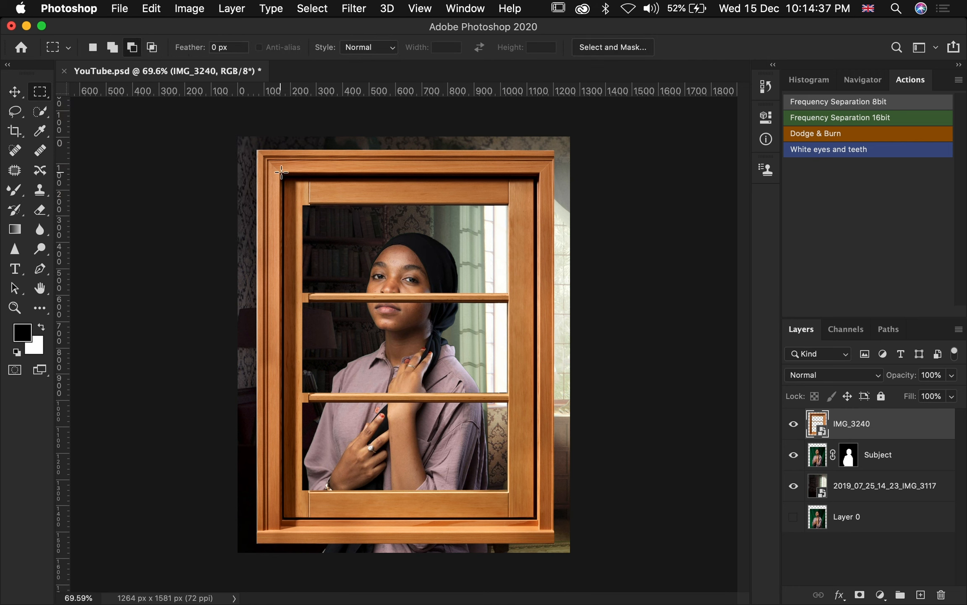
{"action": "left_click_drag", "start_coordinate": [280, 172], "coordinate": [539, 519]}
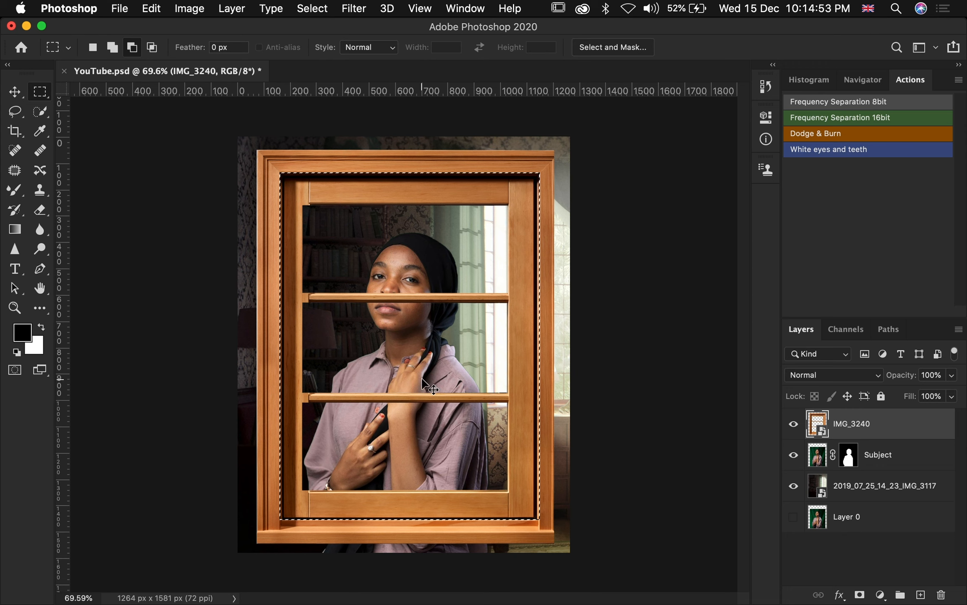
{"action": "key", "text": "super+shift+i"}
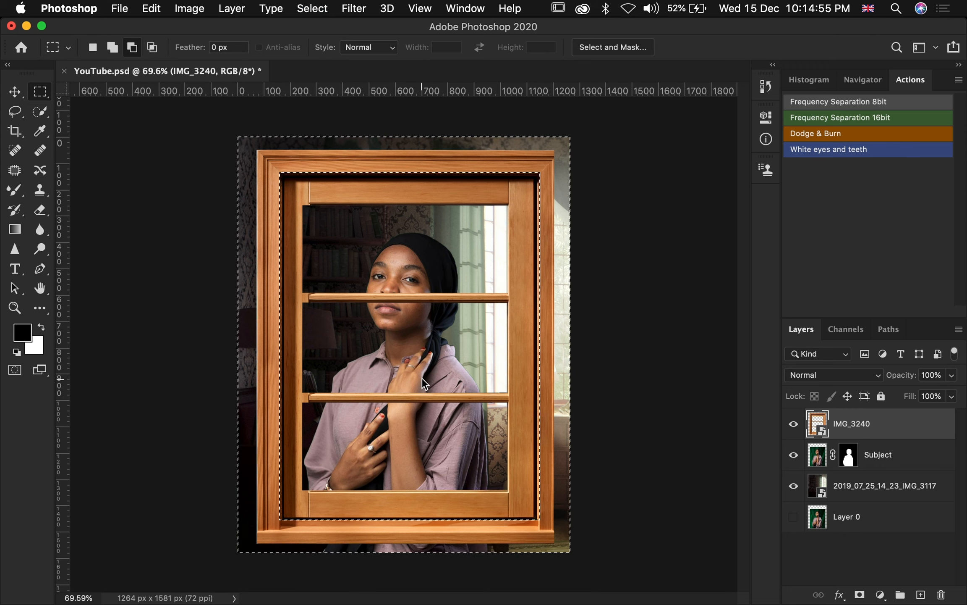
{"action": "left_click", "coordinate": [859, 595]}
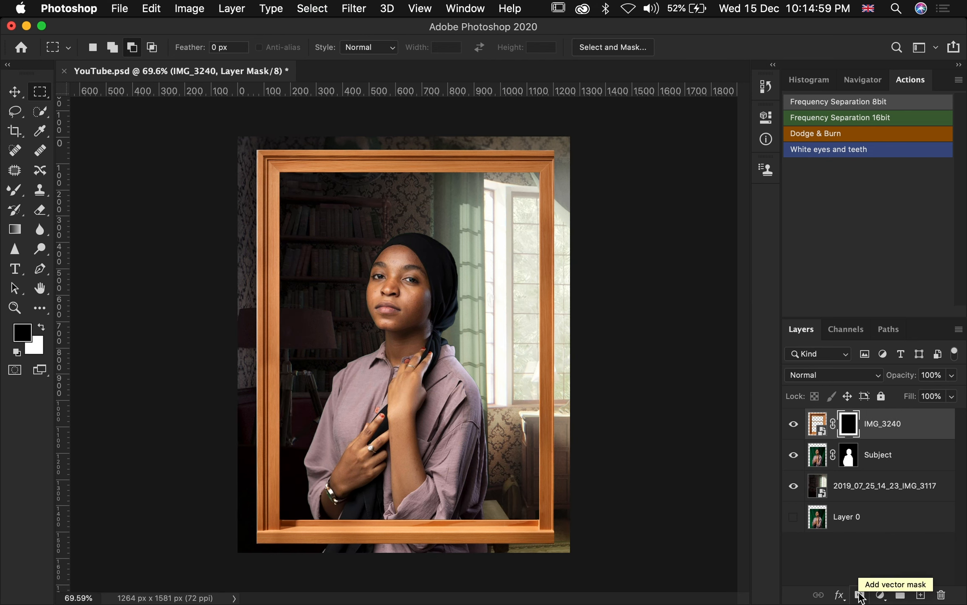
Reposition the masked window frame against the canvas's left and bottom edges and enlarge it to span the full canvas height
{"action": "left_click", "coordinate": [15, 90]}
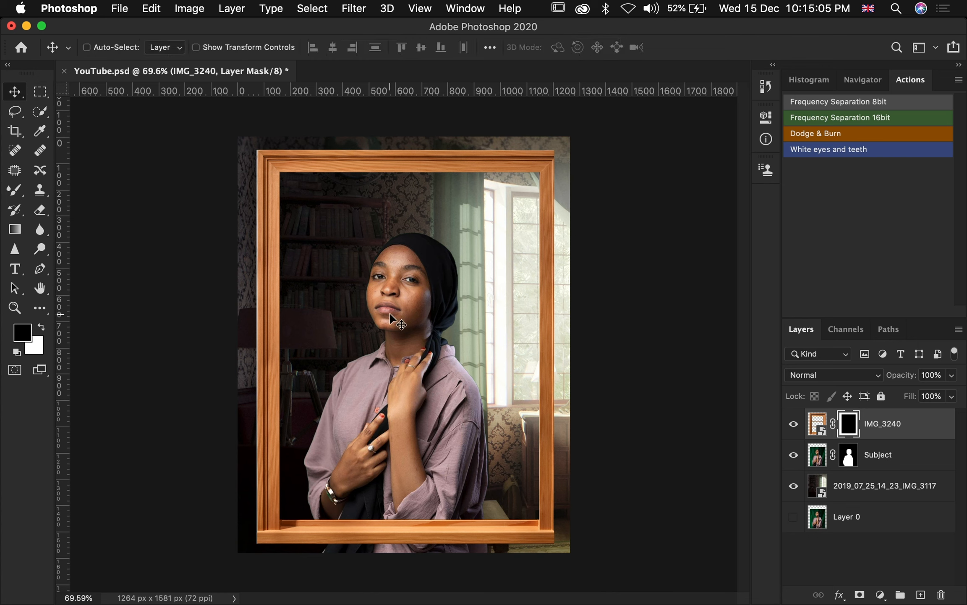
{"action": "mouse_move", "coordinate": [420, 320]}
{"action": "left_mouse_down"}
{"action": "mouse_move", "coordinate": [402, 343]}
{"action": "mouse_move", "coordinate": [410, 331]}
{"action": "left_mouse_up"}
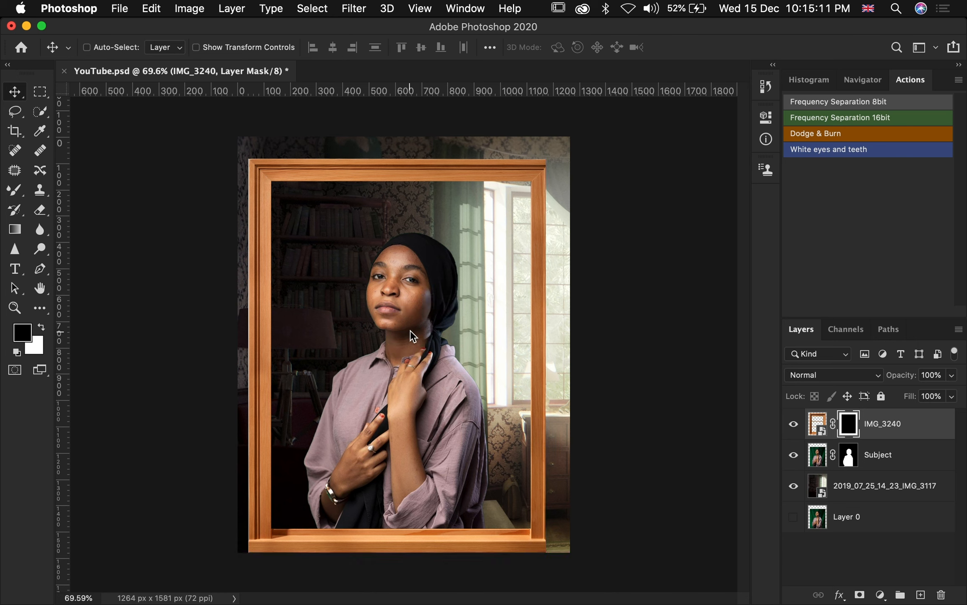
{"action": "left_click", "coordinate": [196, 47]}
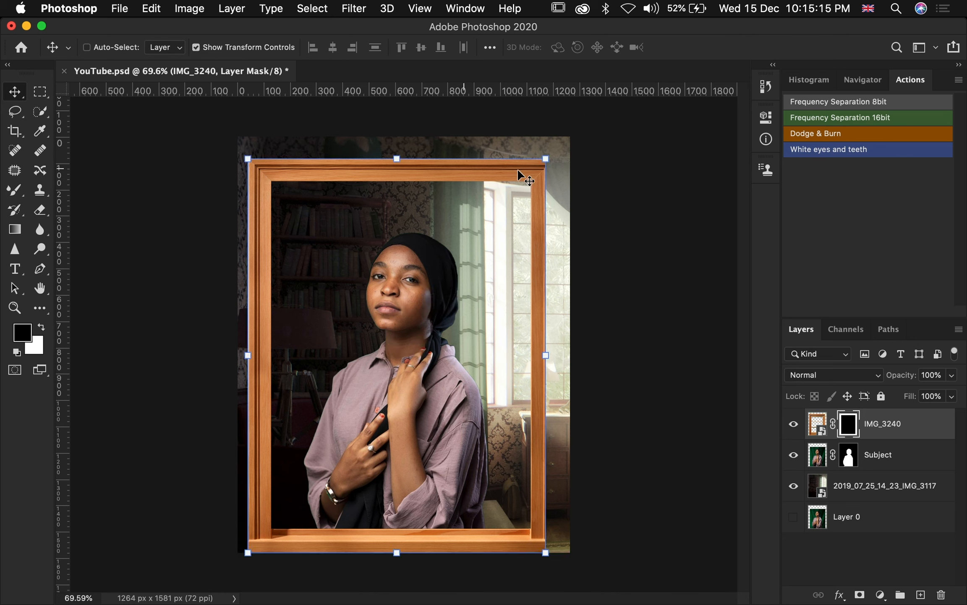
{"action": "left_click_drag", "start_coordinate": [549, 159], "coordinate": [562, 137]}
{"action": "left_click_drag", "start_coordinate": [410, 258], "coordinate": [402, 257]}
{"action": "key", "text": "Return"}
Extend the canvas around the window frame with the Crop tool at the 4:5 ratio to about 1396 × 1744 px
{"action": "key", "text": "c"}
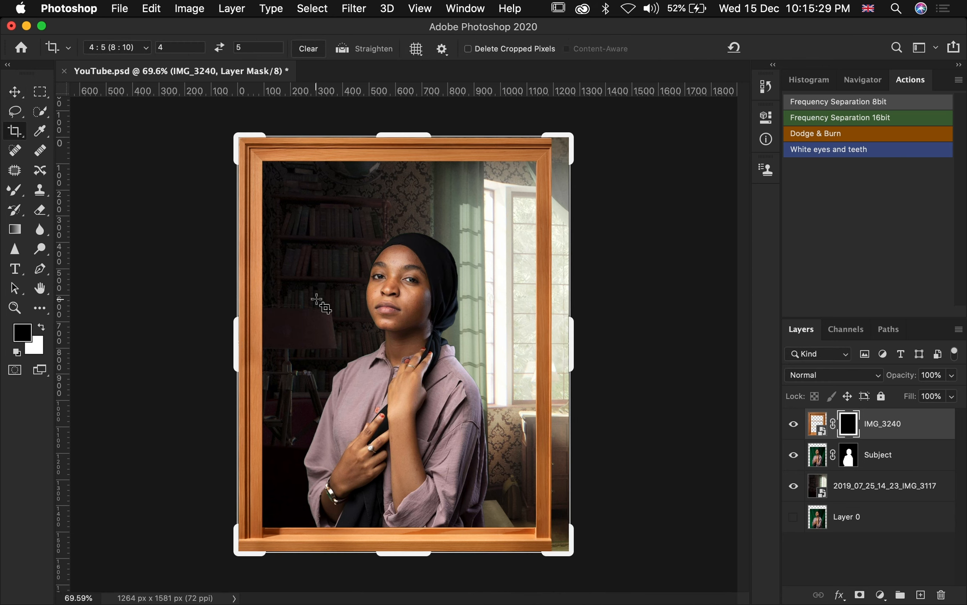
{"action": "scroll", "coordinate": [317, 299], "scroll_direction": "down", "scroll_amount": 2}
{"action": "left_click_drag", "start_coordinate": [251, 158], "coordinate": [233, 149]}
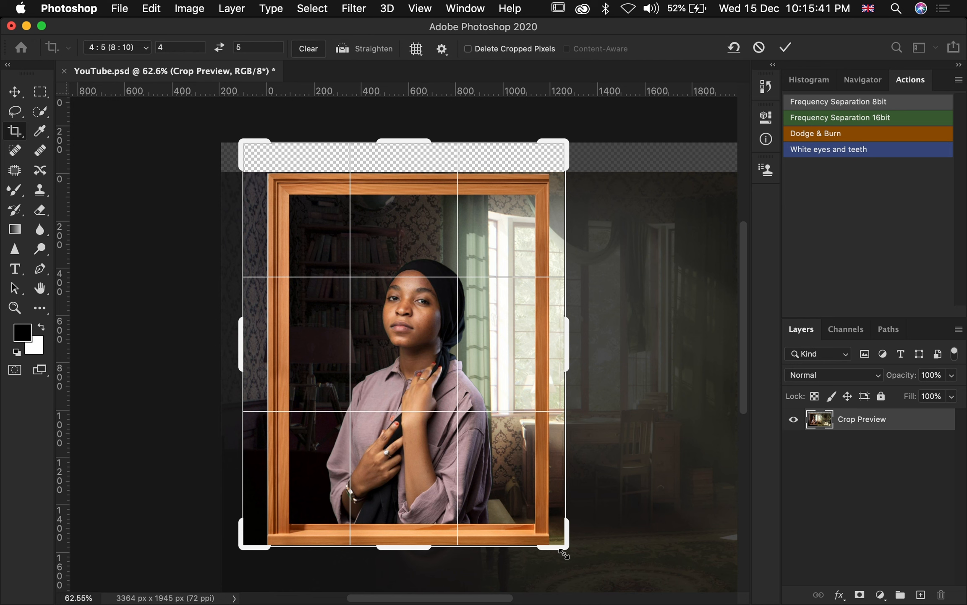
{"action": "mouse_move", "coordinate": [565, 548]}
{"action": "left_mouse_down"}
{"action": "mouse_move", "coordinate": [578, 569]}
{"action": "mouse_move", "coordinate": [558, 562]}
{"action": "left_mouse_up"}
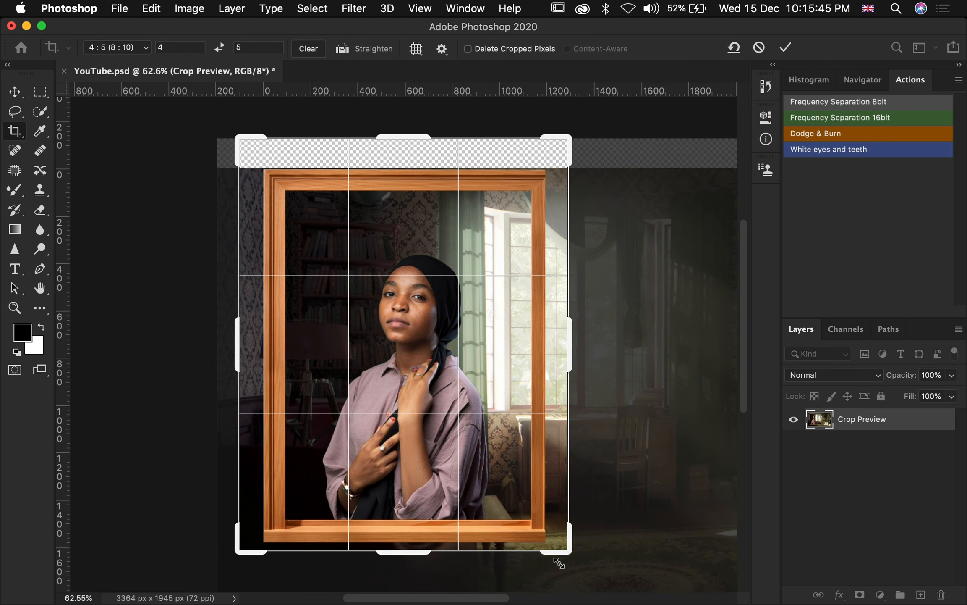
{"action": "key", "text": "Return"}
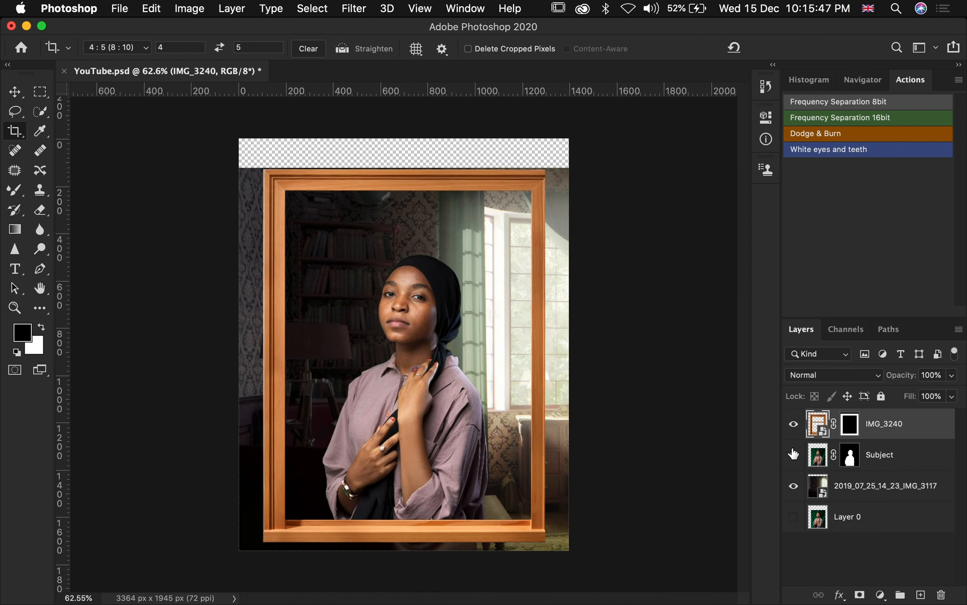
Scale the window frame layer proportionally to about 106.13%, aligning it with the canvas's lower-left corner, and commit the transform
{"action": "left_click", "coordinate": [820, 418]}
{"action": "left_click", "coordinate": [15, 91]}
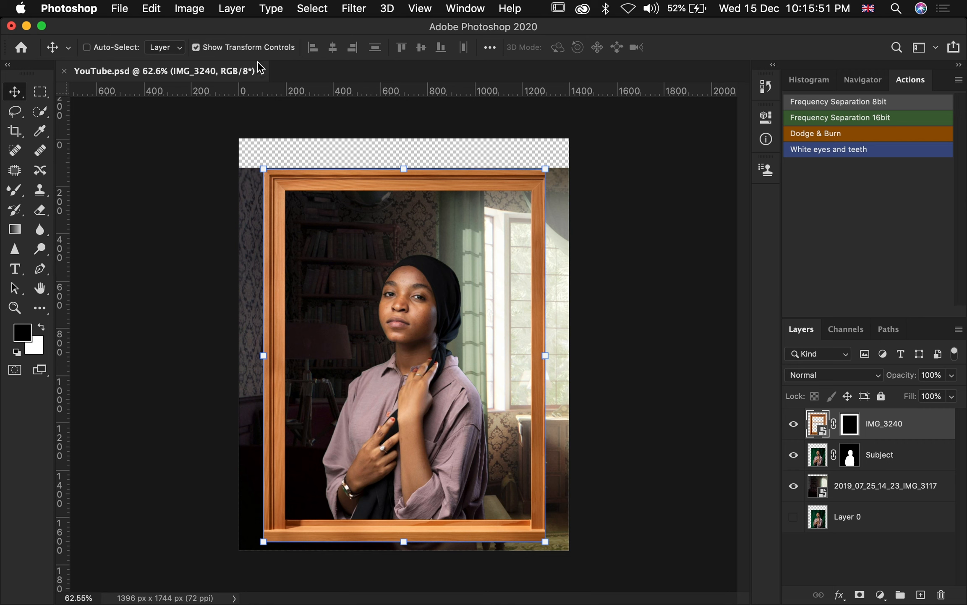
{"action": "left_click_drag", "start_coordinate": [263, 169], "coordinate": [244, 159]}
{"action": "left_click_drag", "start_coordinate": [386, 315], "coordinate": [387, 318]}
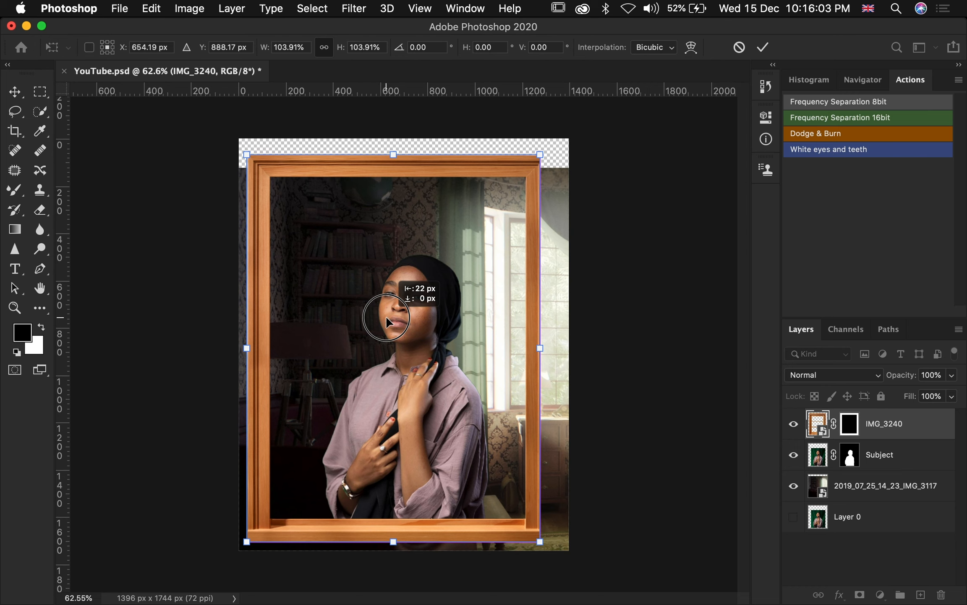
{"action": "left_click_drag", "start_coordinate": [387, 315], "coordinate": [386, 316]}
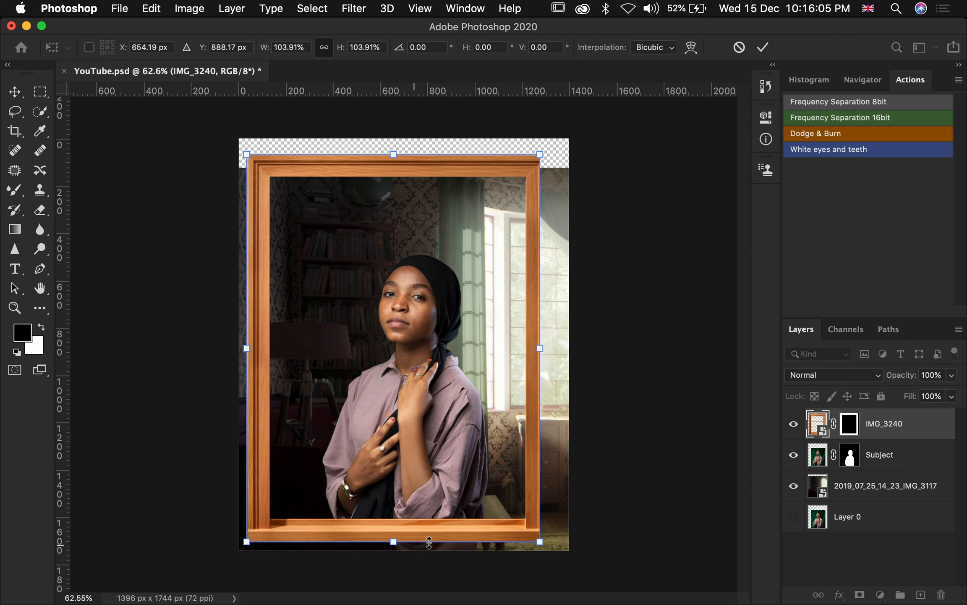
{"action": "left_click_drag", "start_coordinate": [247, 542], "coordinate": [242, 549]}
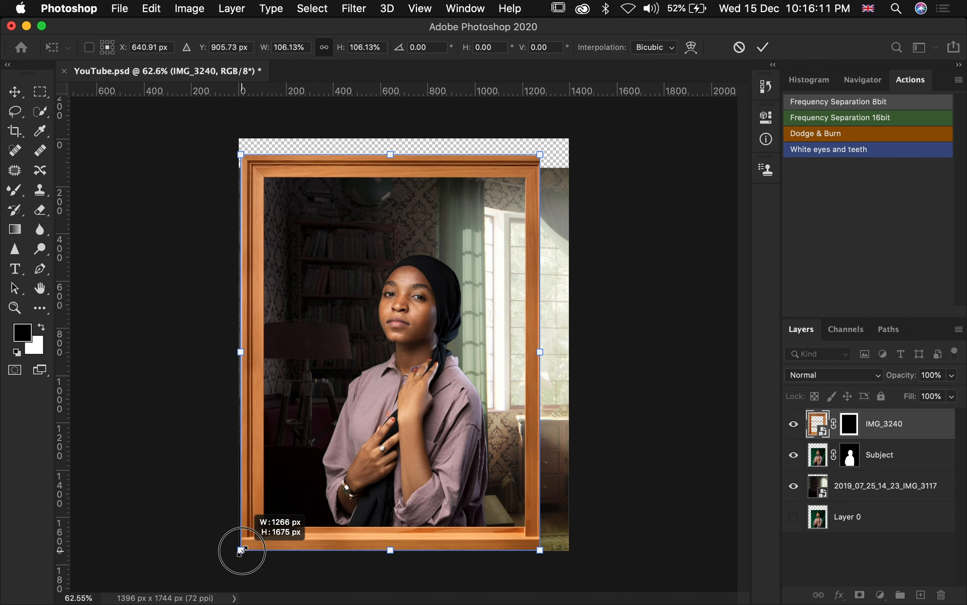
{"action": "left_click_drag", "start_coordinate": [241, 550], "coordinate": [241, 551]}
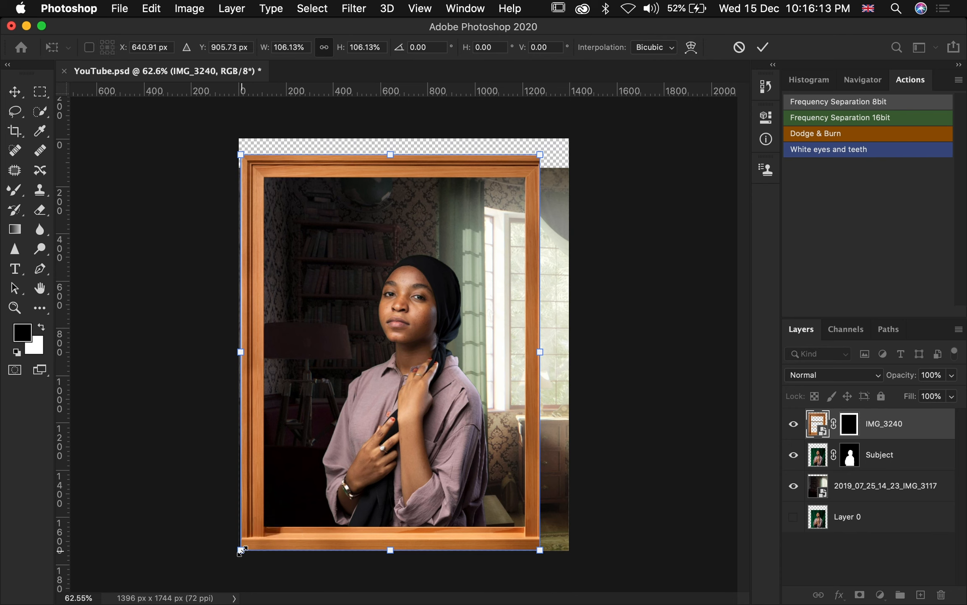
{"action": "key", "text": "Return"}
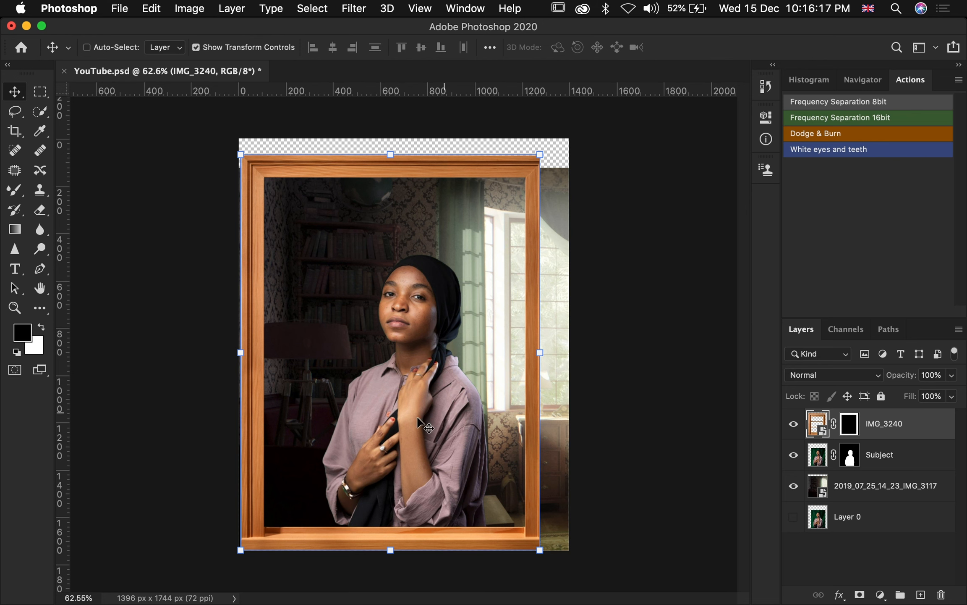
Extend the canvas beyond the frame's left and lower edges with the Crop tool at 4:5 to about 1479 × 1848 px
{"action": "key", "text": "c"}
{"action": "left_click_drag", "start_coordinate": [235, 548], "coordinate": [226, 561]}
{"action": "key", "text": "Return"}
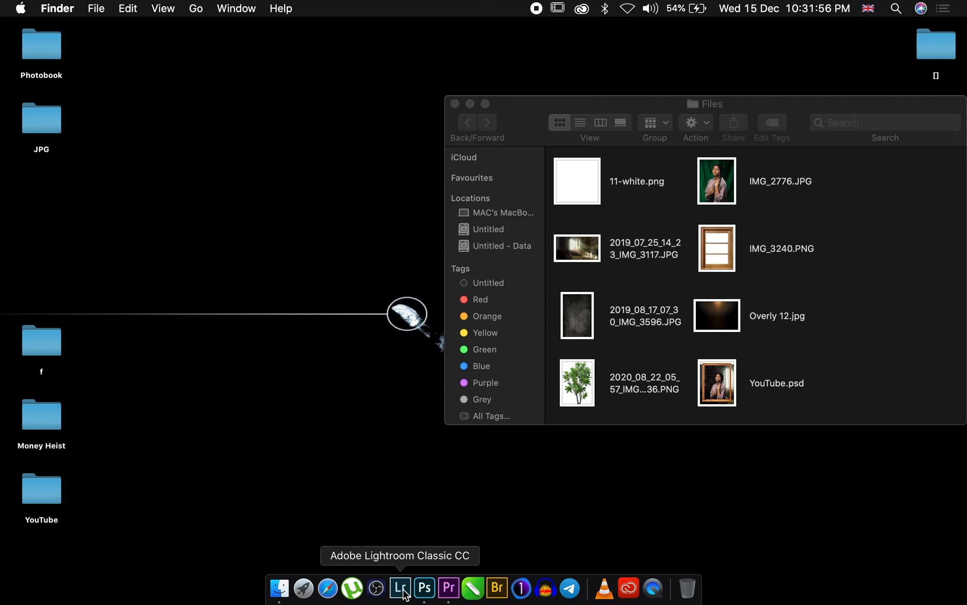
Switch to Photoshop and add a Solid Color fill layer in dark brown, #562b0c, on top of the layer stack
{"action": "left_click", "coordinate": [409, 584]}
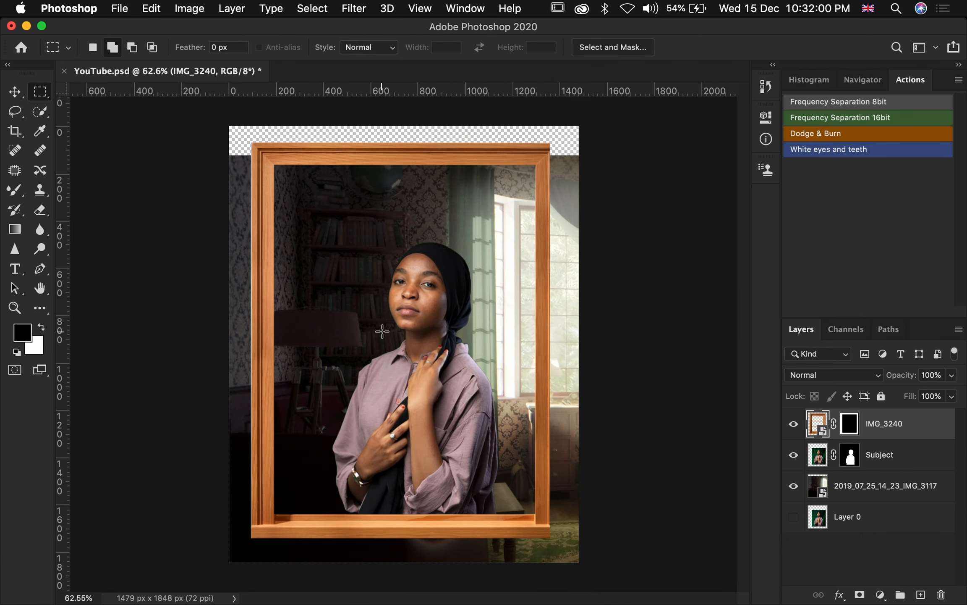
{"action": "left_click", "coordinate": [880, 595]}
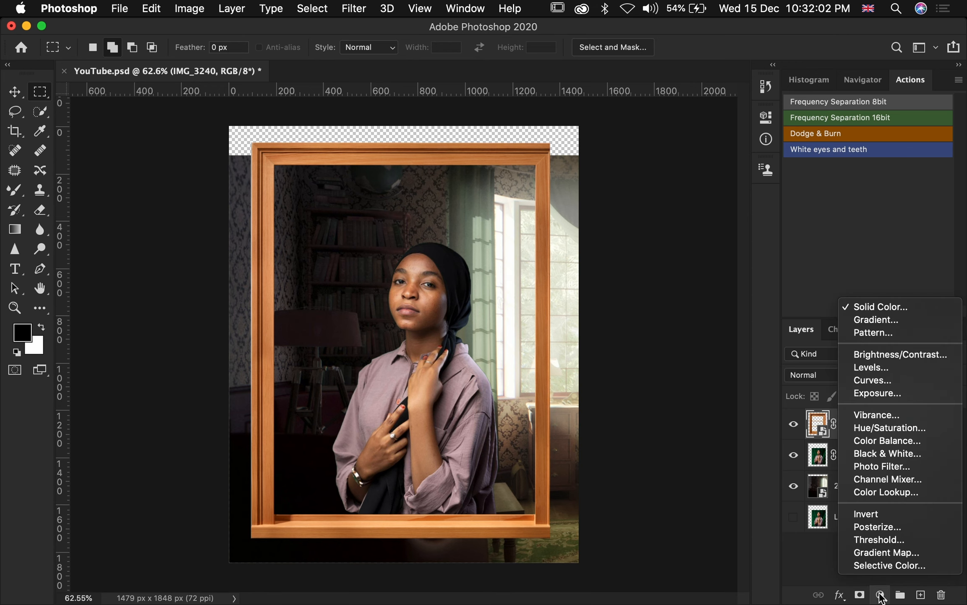
{"action": "left_click", "coordinate": [881, 308]}
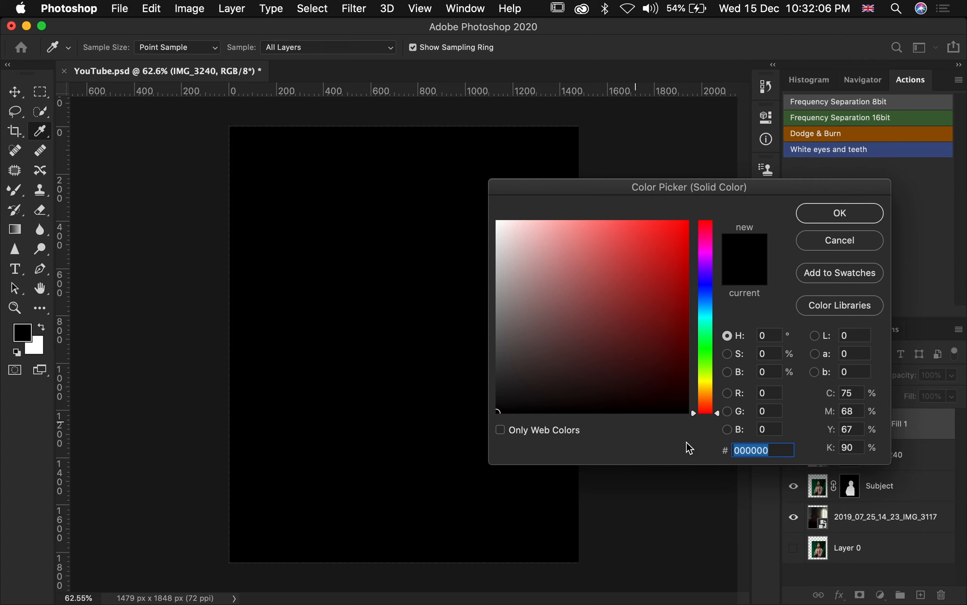
{"action": "type", "text": "5"}
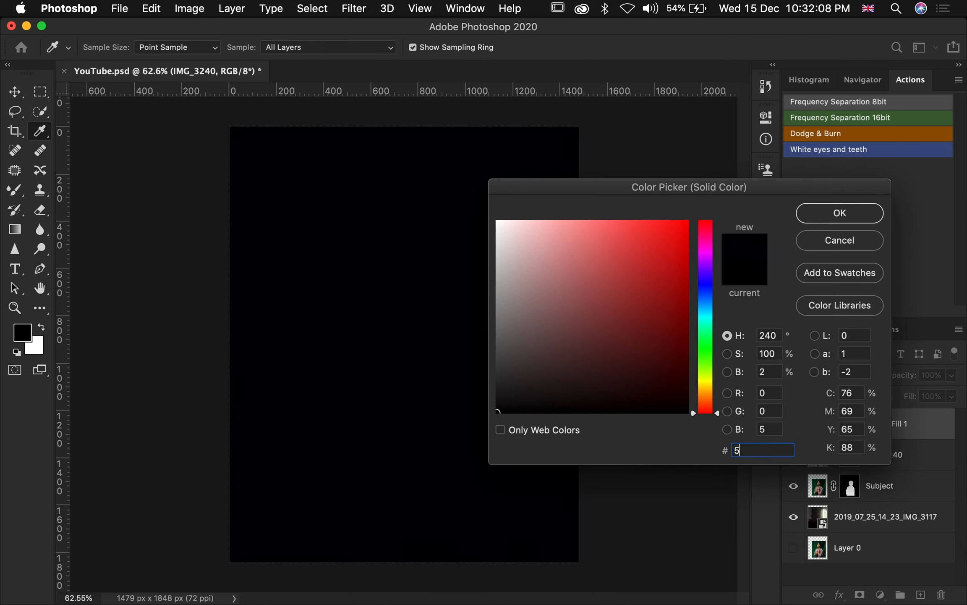
{"action": "type", "text": "62"}
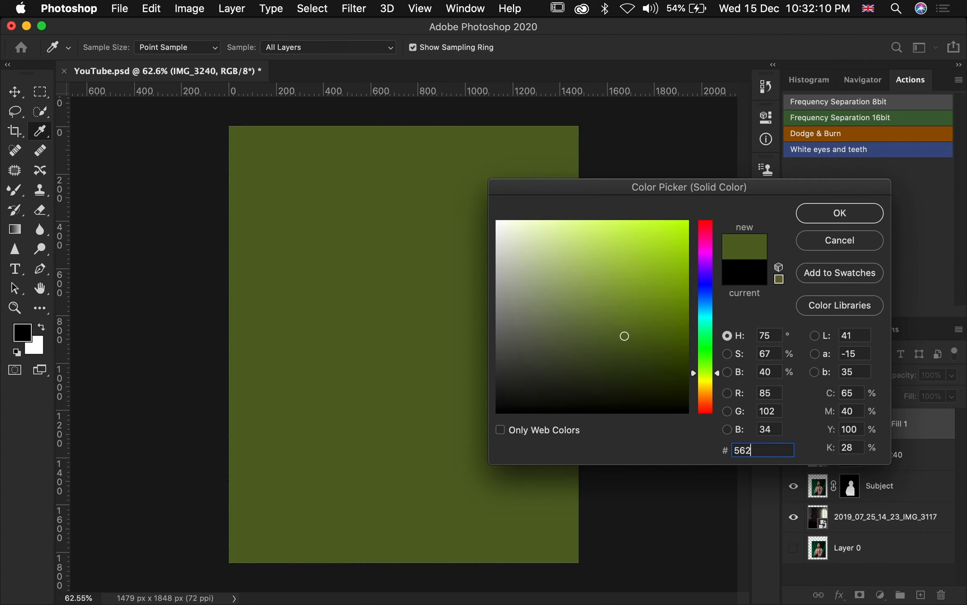
{"action": "type", "text": "b0c"}
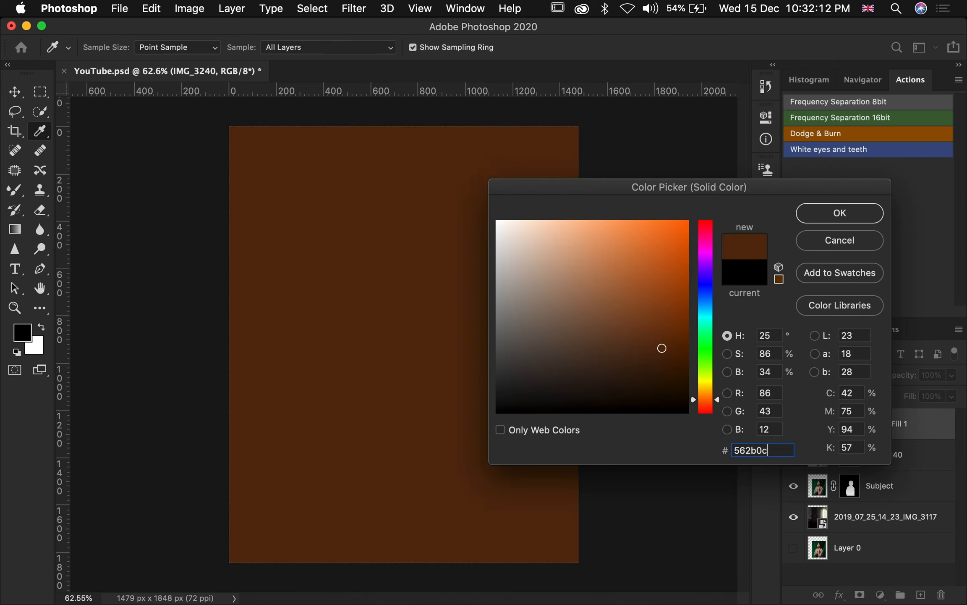
{"action": "left_click", "coordinate": [852, 217]}
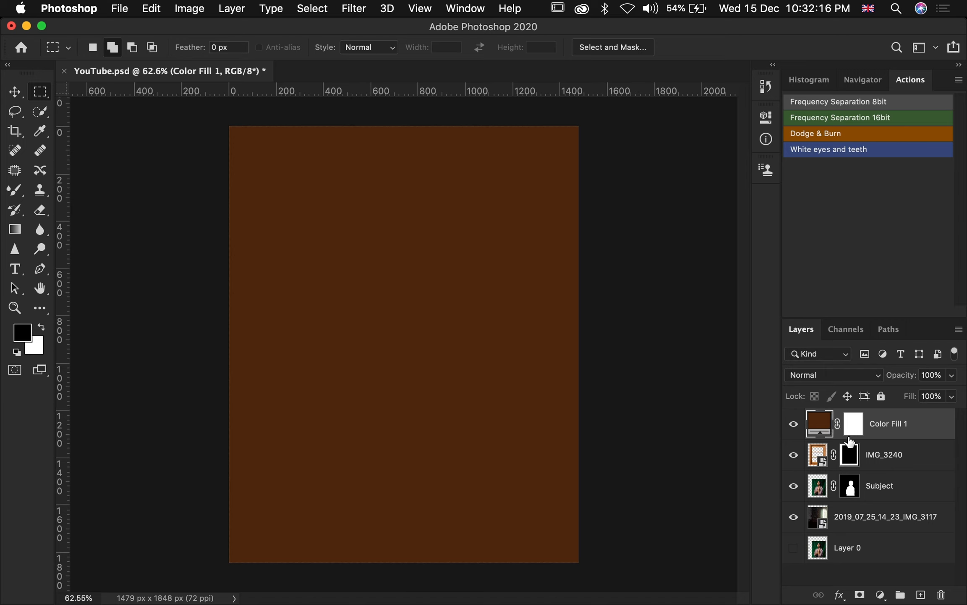
Place the brown color fill layer directly below the window frame layer and rename the IMG_3240 layer as Window
{"action": "left_click_drag", "start_coordinate": [913, 425], "coordinate": [881, 470]}
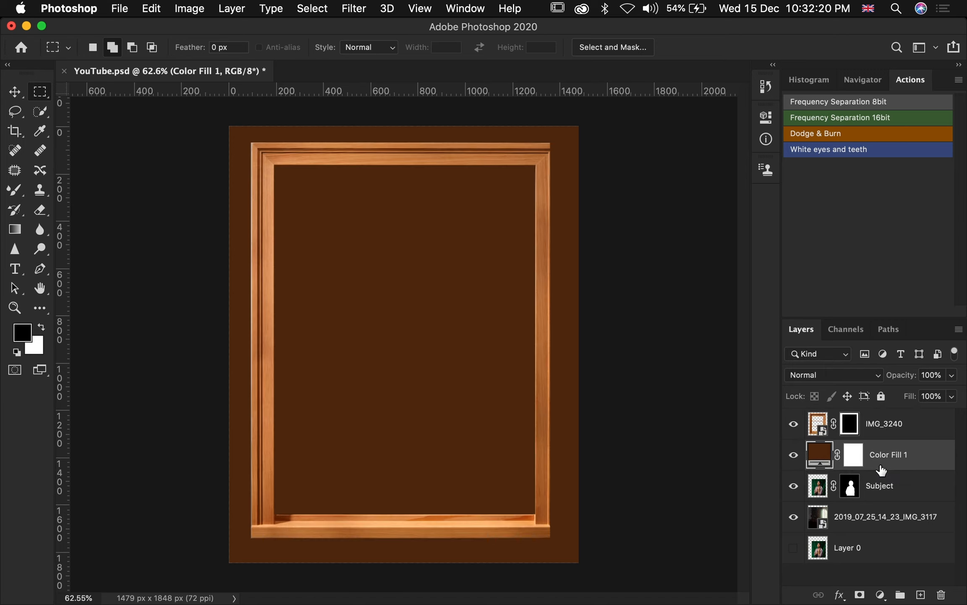
{"action": "double_click", "coordinate": [876, 425]}
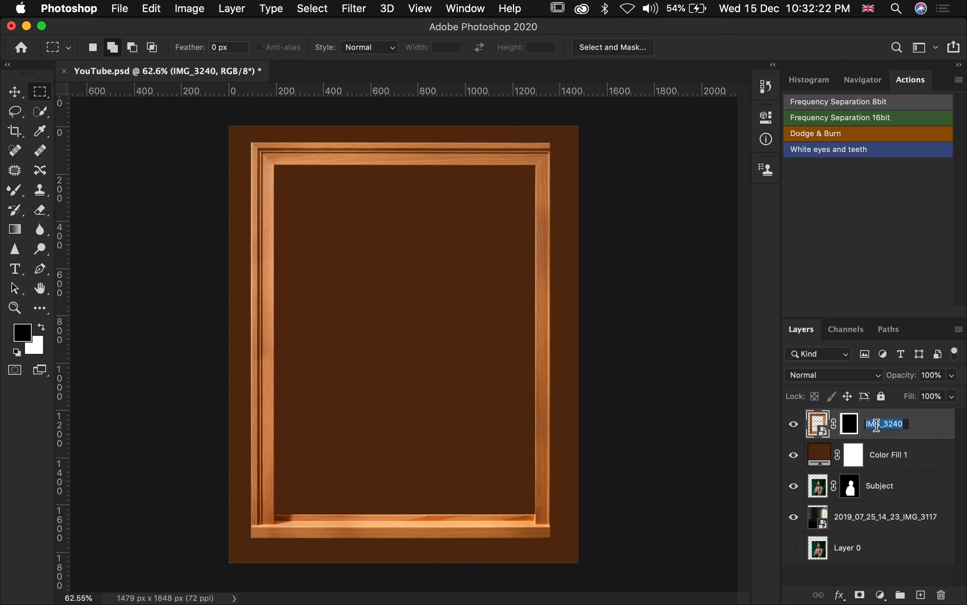
{"action": "type", "text": "Window"}
{"action": "left_click", "coordinate": [915, 431]}
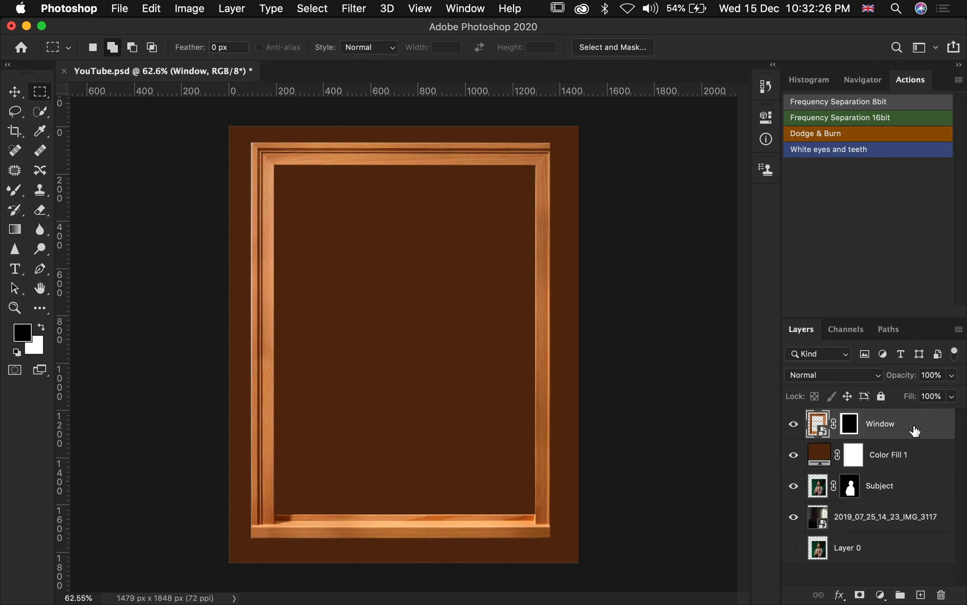
Fill a rectangle just inside the frame's outer edge with black on the brown fill layer's mask, then clear the selection
{"action": "left_click", "coordinate": [854, 455]}
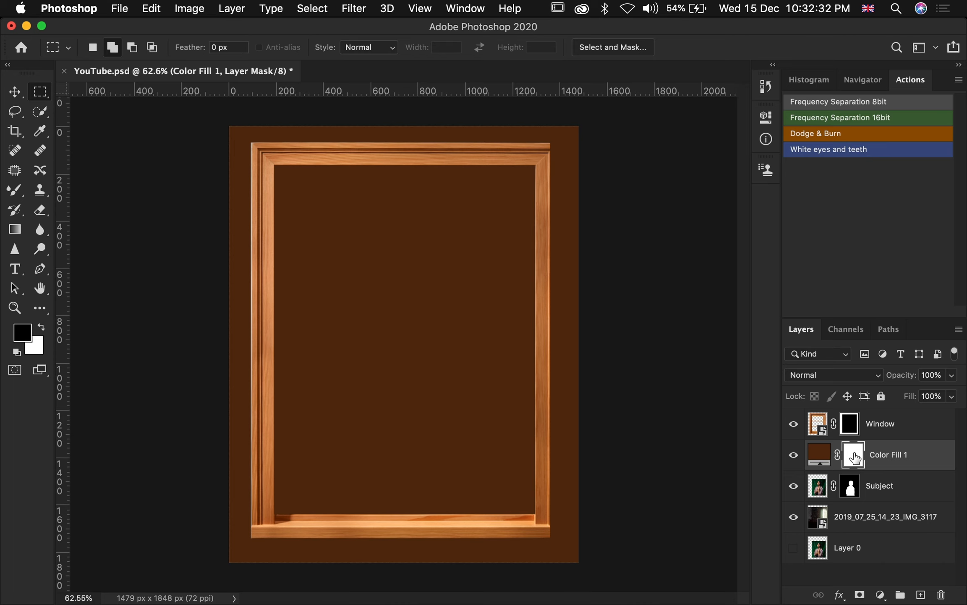
{"action": "left_click", "coordinate": [38, 93]}
{"action": "left_click_drag", "start_coordinate": [255, 146], "coordinate": [545, 532]}
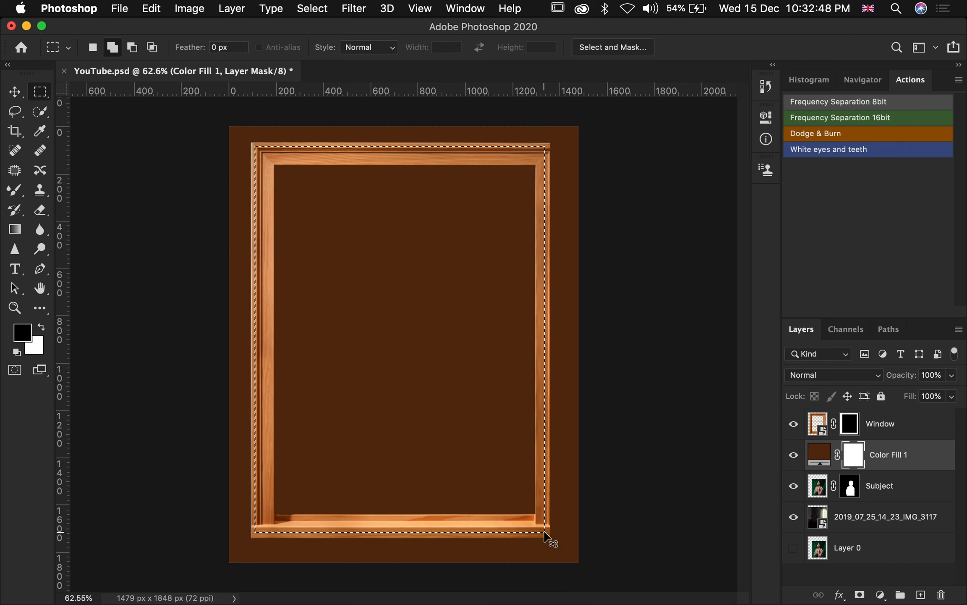
{"action": "key", "text": "alt+BackSpace"}
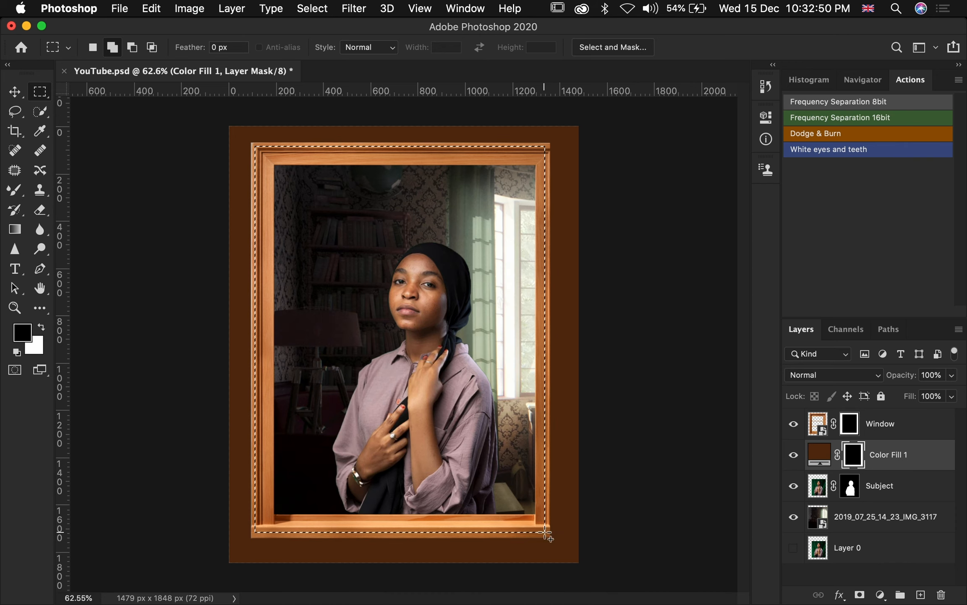
{"action": "key", "text": "super+d"}
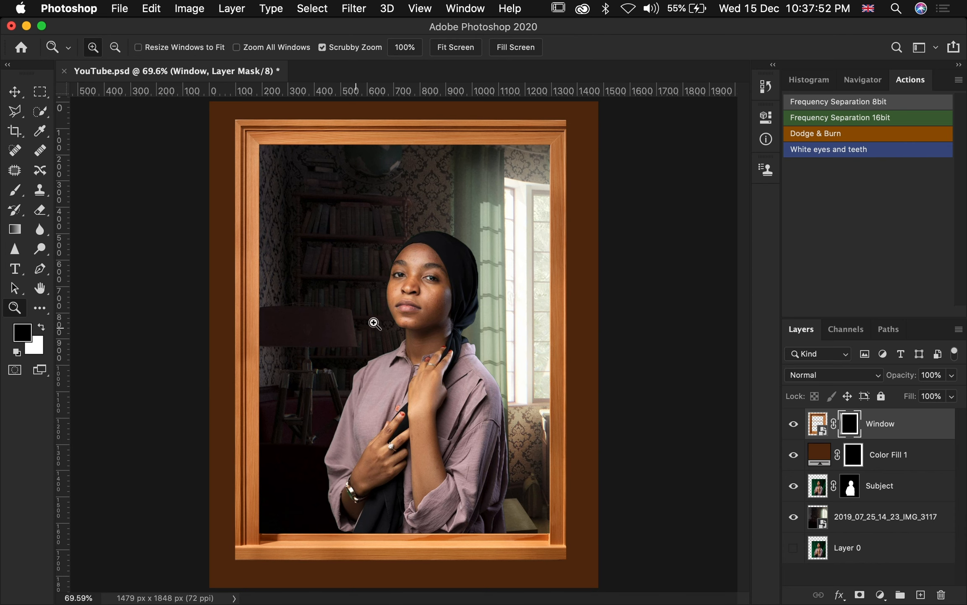
Extend the canvas around the window frame with the Crop tool at 4:5 to about 1709 × 2138 px
{"action": "left_click_drag", "start_coordinate": [408, 301], "coordinate": [392, 307]}
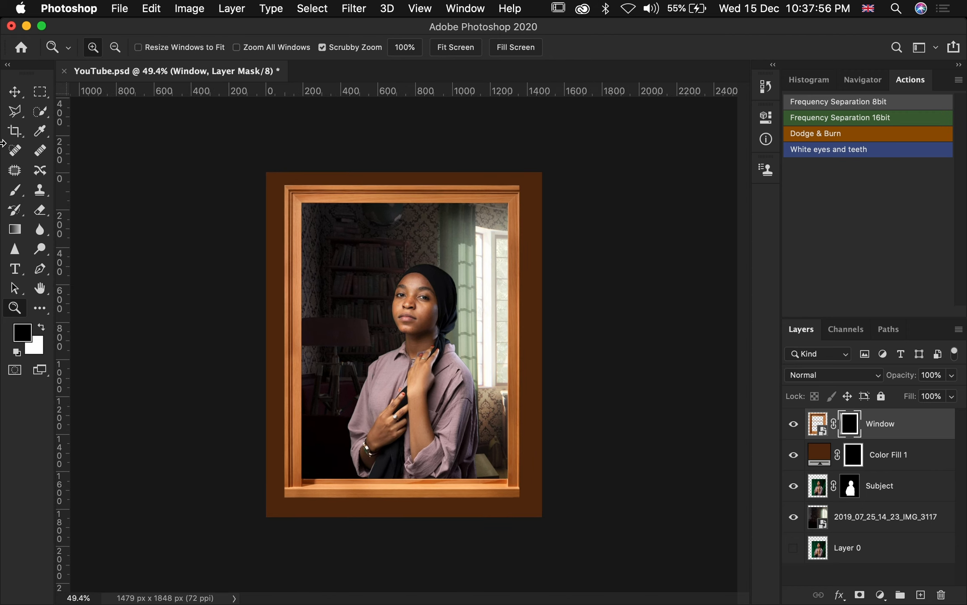
{"action": "left_click", "coordinate": [15, 133]}
{"action": "left_click_drag", "start_coordinate": [265, 173], "coordinate": [257, 162]}
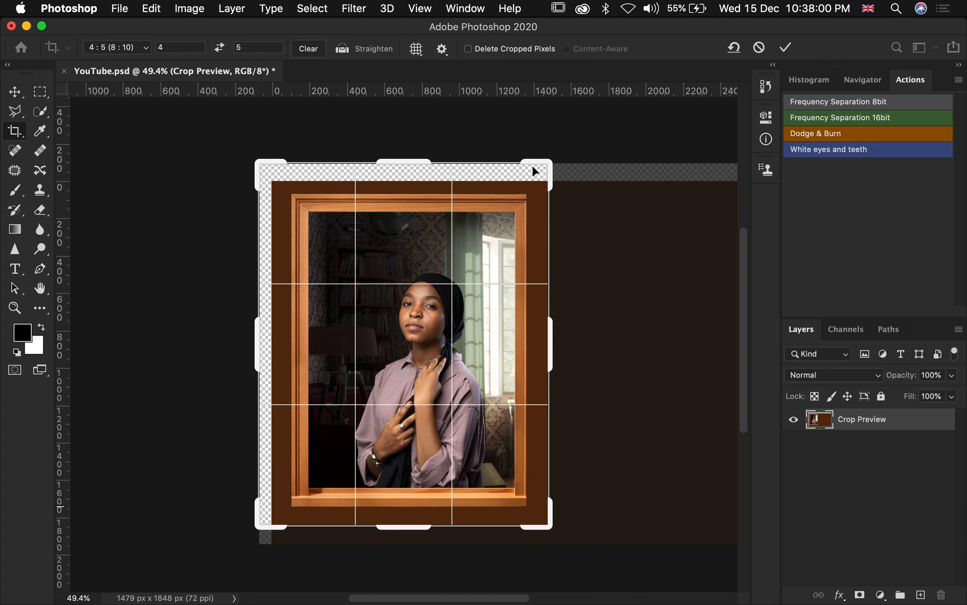
{"action": "left_click_drag", "start_coordinate": [548, 162], "coordinate": [557, 155]}
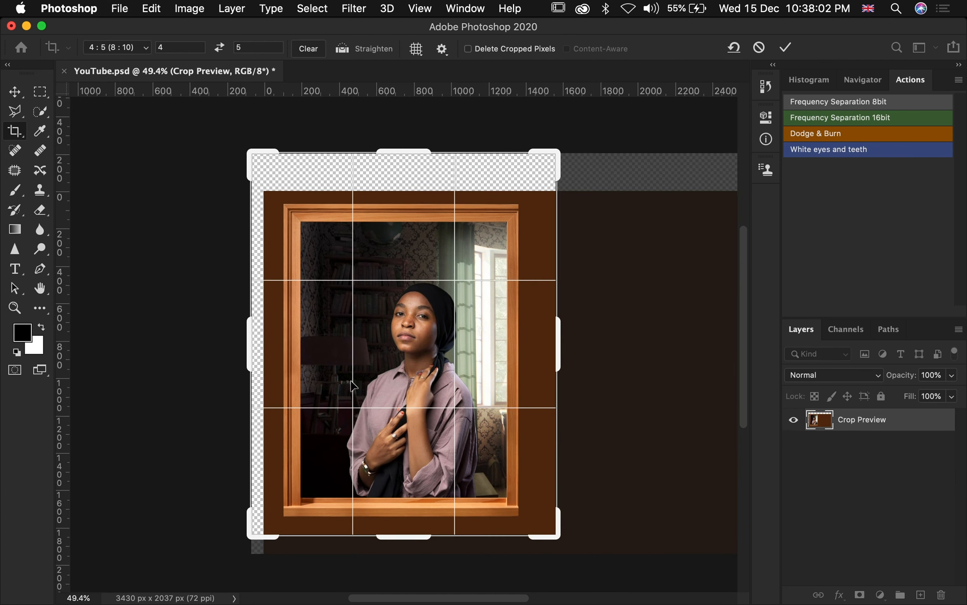
{"action": "left_click_drag", "start_coordinate": [248, 535], "coordinate": [243, 545]}
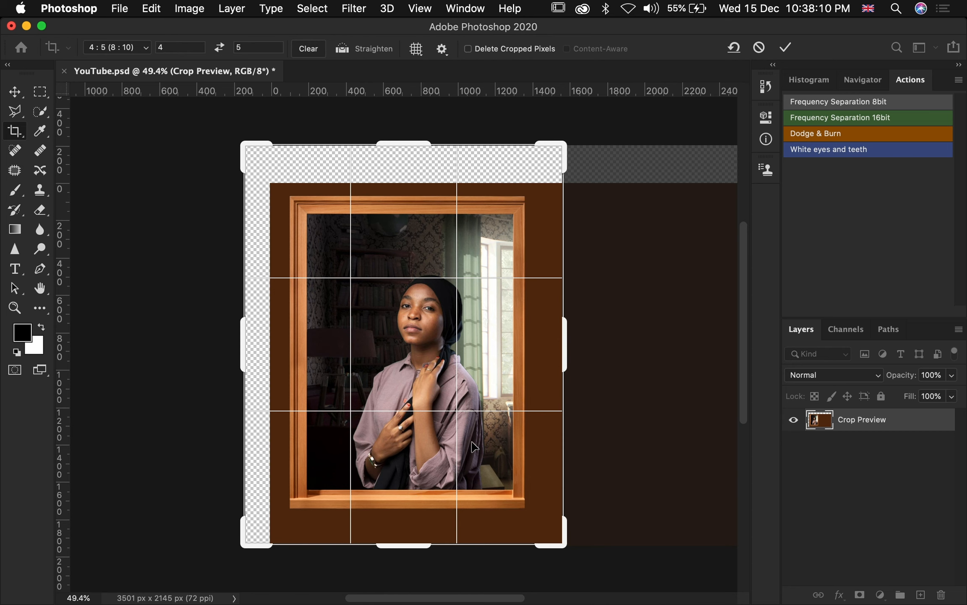
{"action": "left_click_drag", "start_coordinate": [397, 393], "coordinate": [387, 390]}
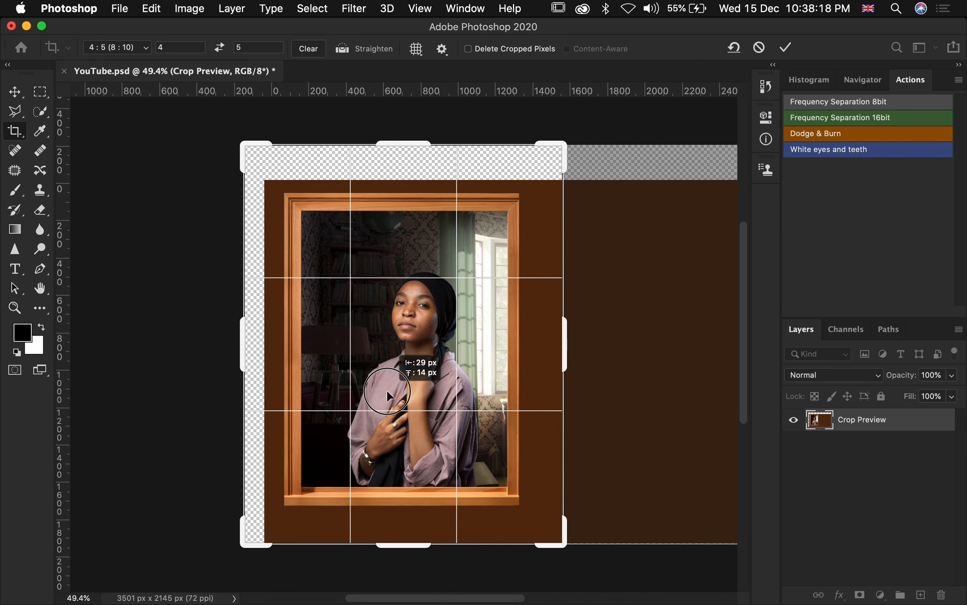
{"action": "left_click_drag", "start_coordinate": [387, 389], "coordinate": [387, 384]}
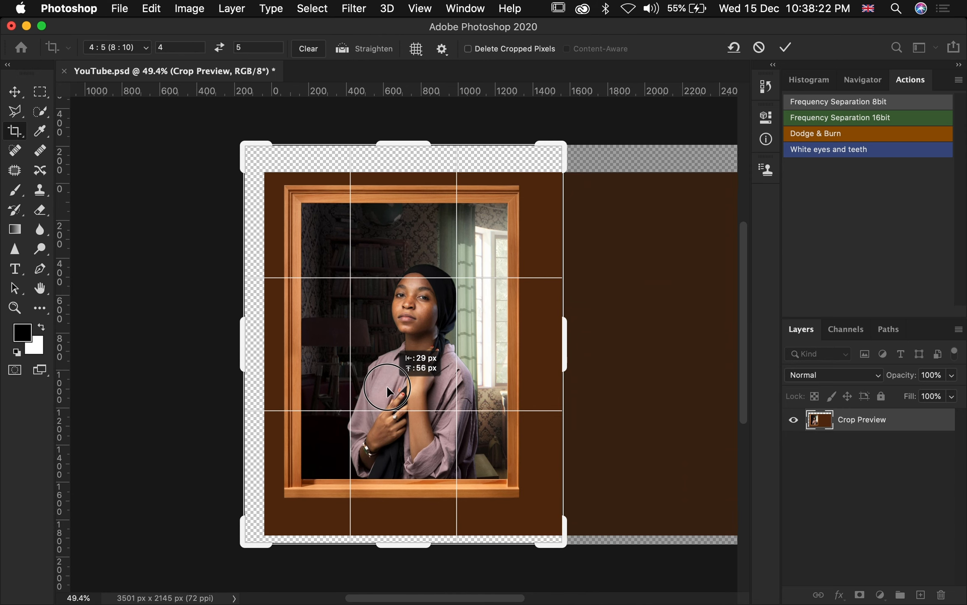
{"action": "left_click_drag", "start_coordinate": [387, 385], "coordinate": [387, 384]}
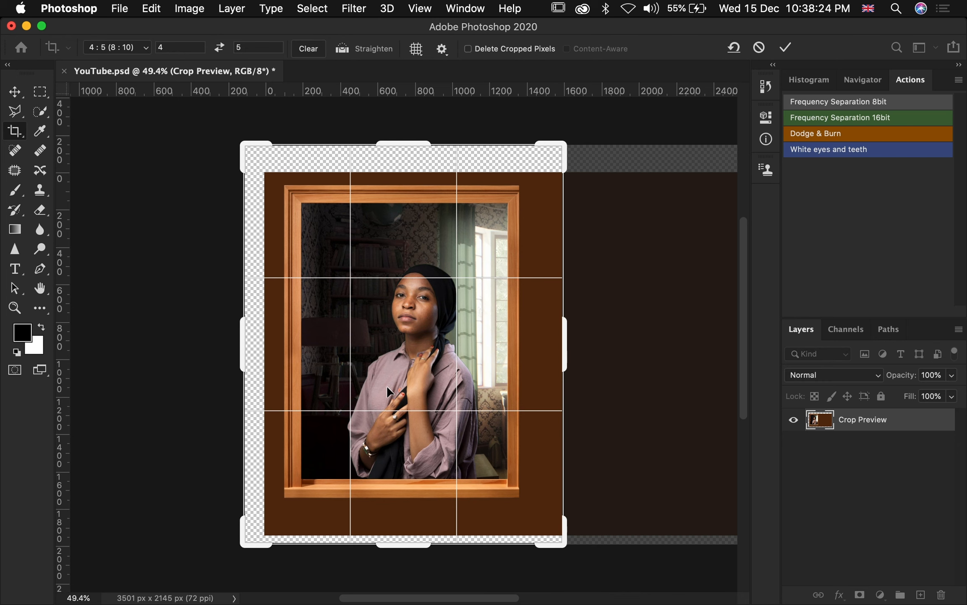
{"action": "key", "text": "Return"}
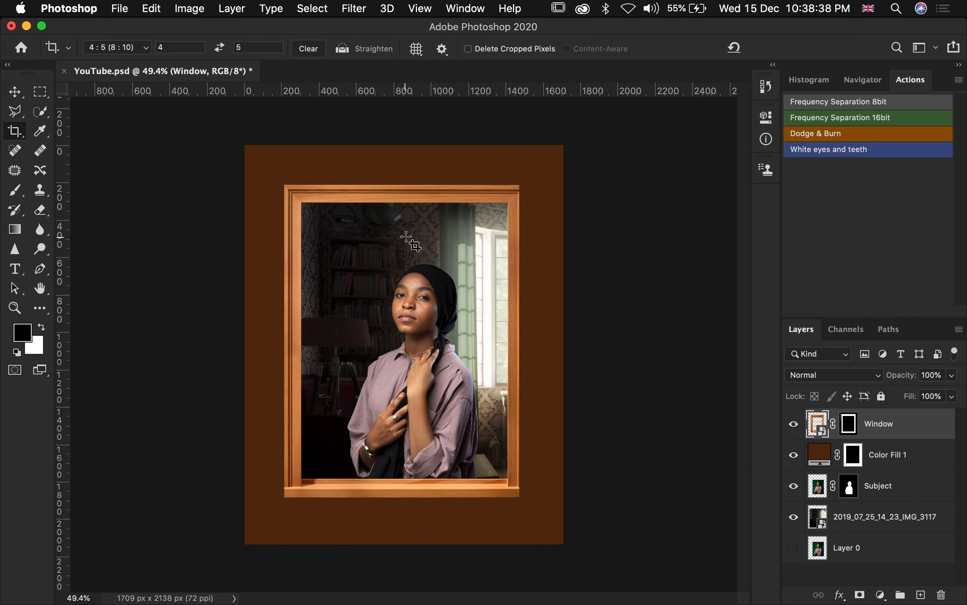
Scale the 2019_07_25_14_23_IMG_3117 room layer to 129.18% and reposition it behind the woman so it fills the window opening
{"action": "left_click", "coordinate": [861, 520]}
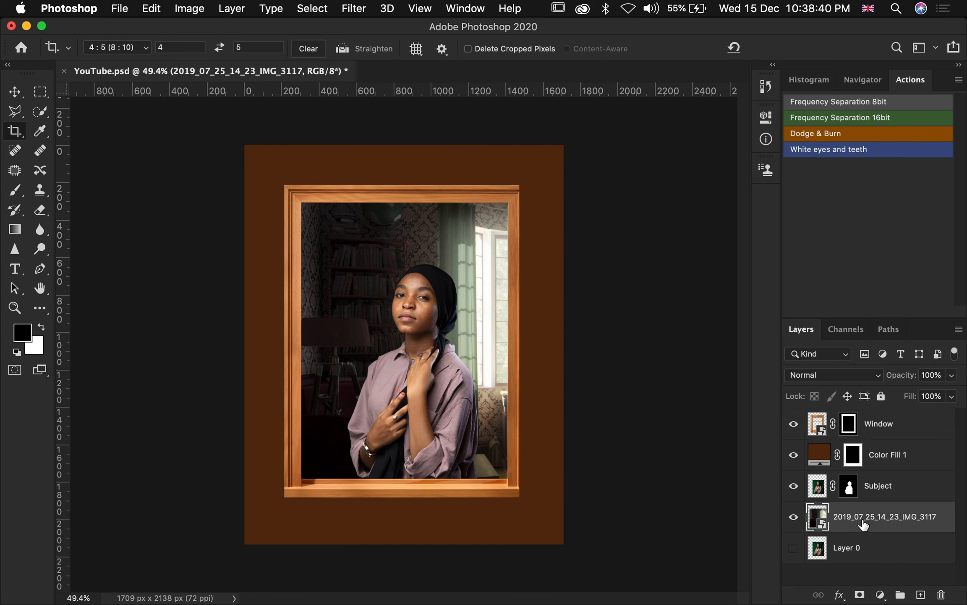
{"action": "left_click", "coordinate": [12, 98]}
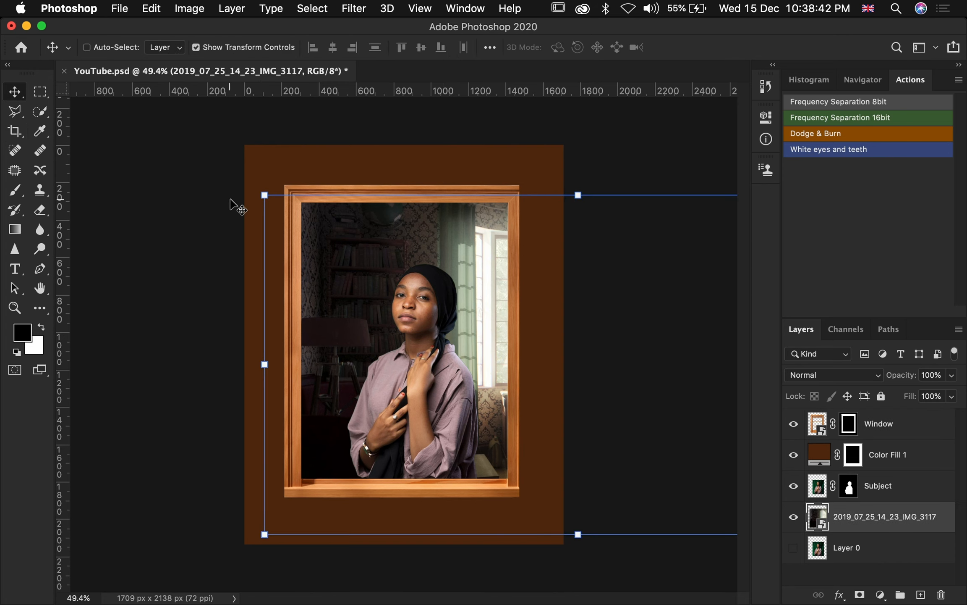
{"action": "left_click_drag", "start_coordinate": [254, 193], "coordinate": [287, 201]}
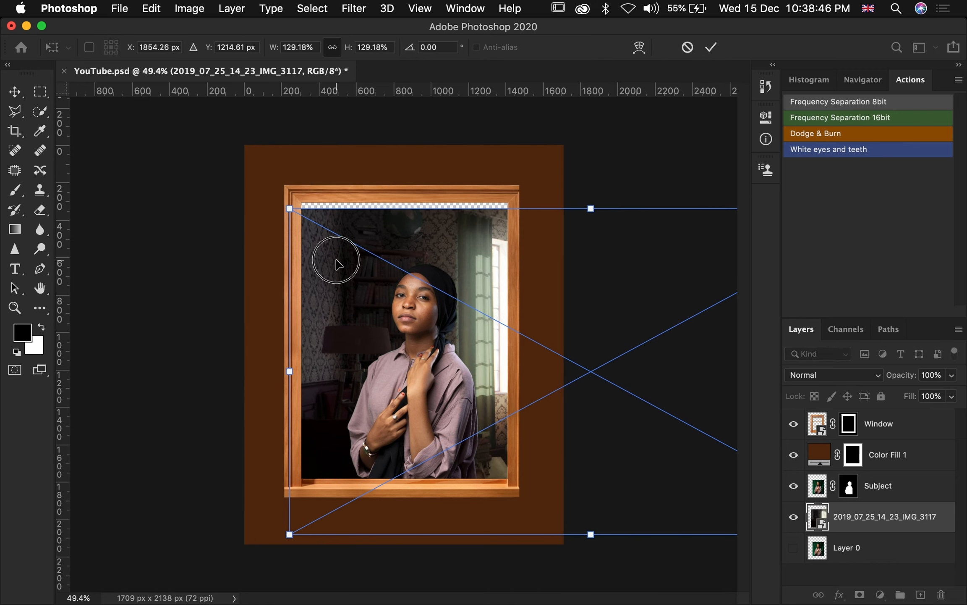
{"action": "left_click_drag", "start_coordinate": [330, 263], "coordinate": [336, 254]}
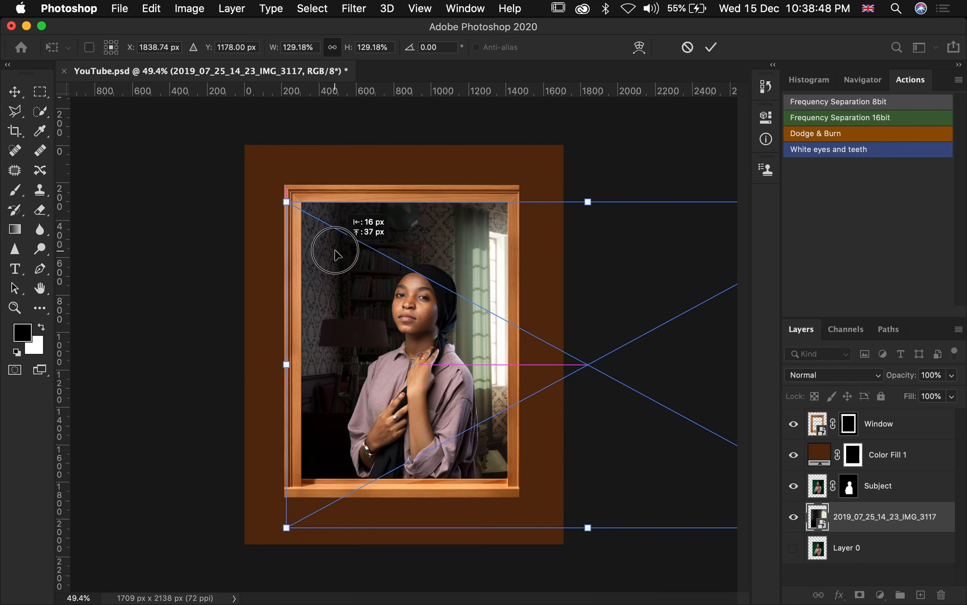
{"action": "left_click_drag", "start_coordinate": [336, 254], "coordinate": [317, 248]}
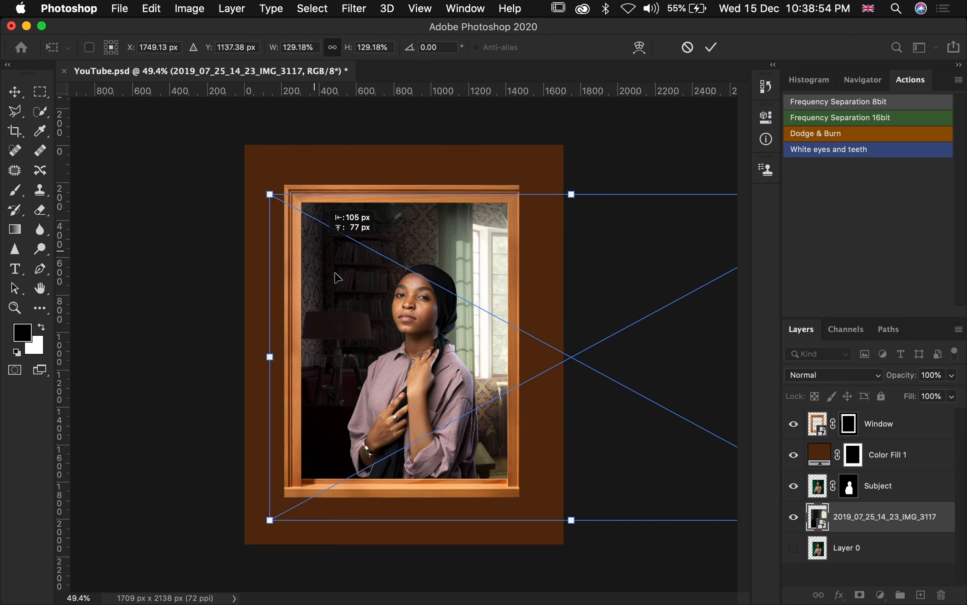
Scale the Window and Color Fill 1 layers together to 103.60% and shift them down to meet the woman's lower edge
{"action": "left_click", "coordinate": [819, 455]}
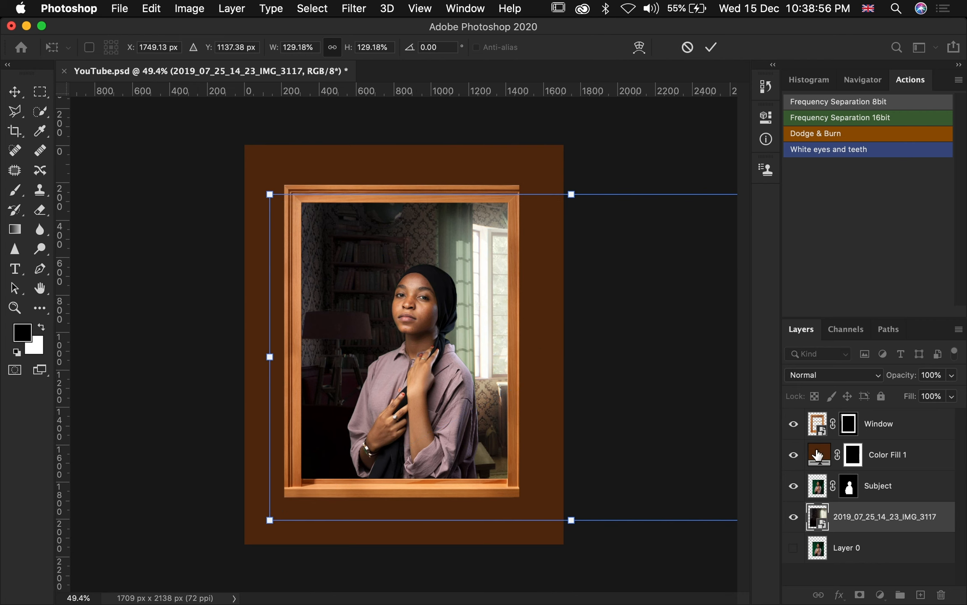
{"action": "left_click", "coordinate": [890, 426], "text": "shift"}
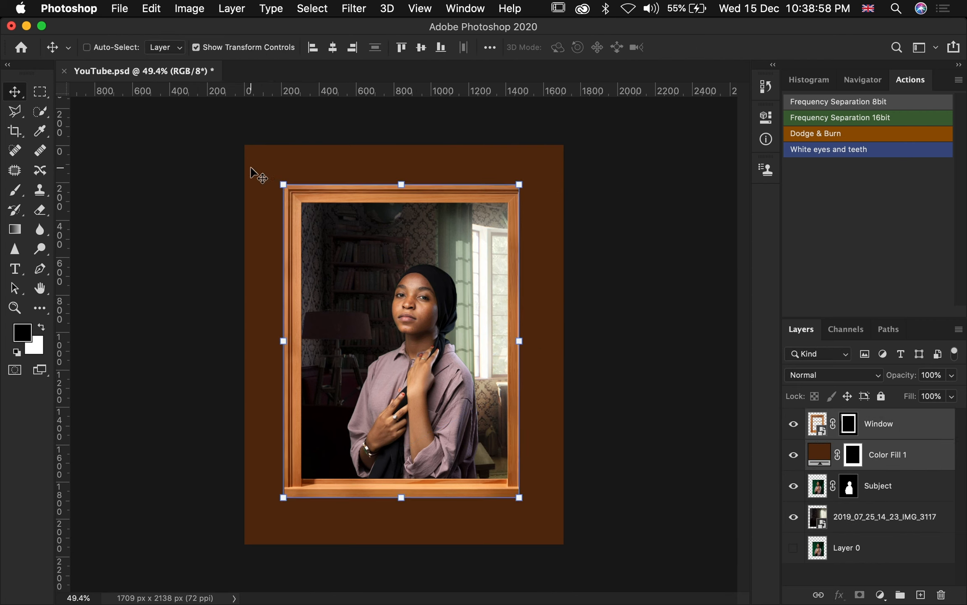
{"action": "left_click_drag", "start_coordinate": [282, 186], "coordinate": [266, 180]}
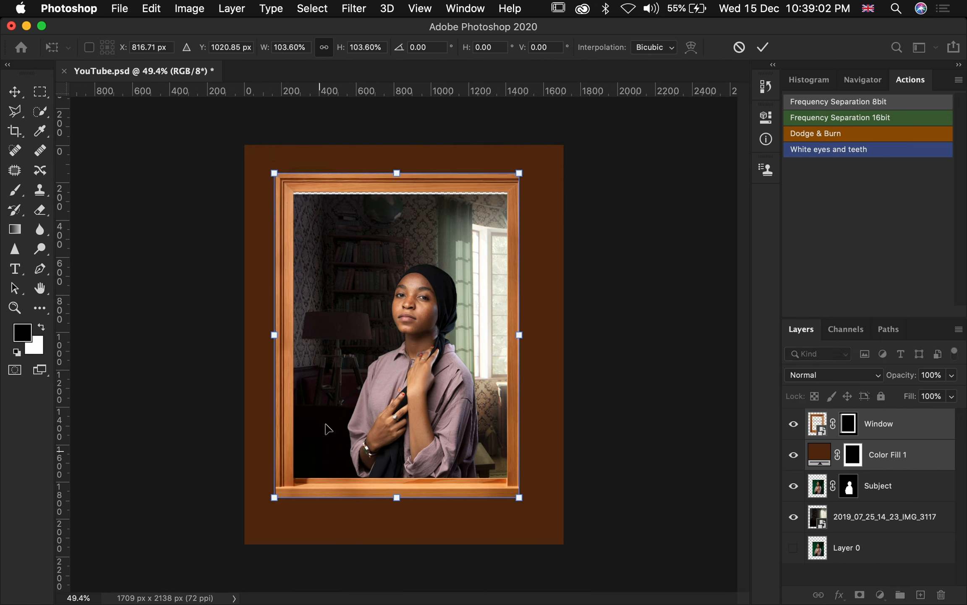
{"action": "left_click_drag", "start_coordinate": [325, 403], "coordinate": [329, 413]}
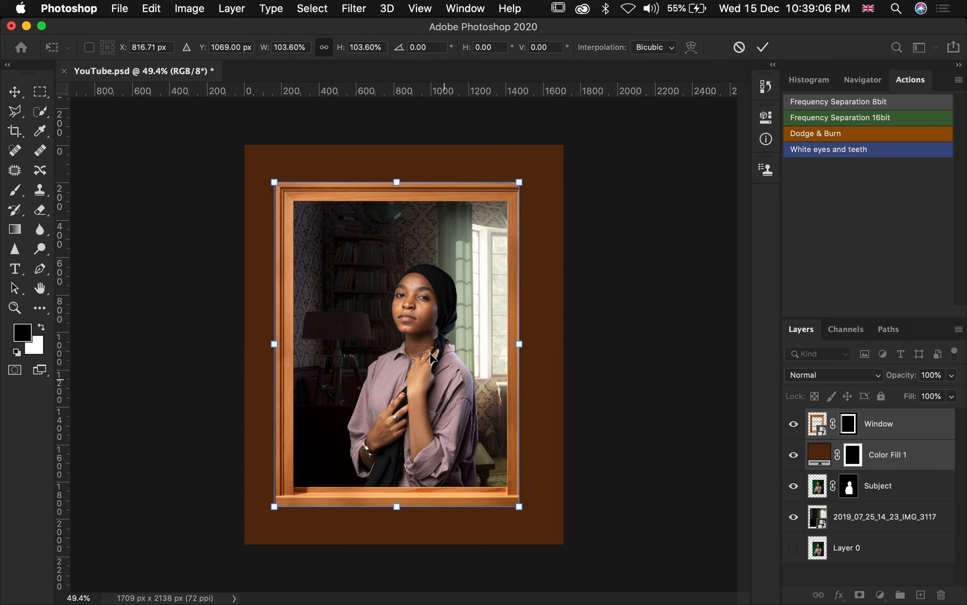
{"action": "key", "text": "Return"}
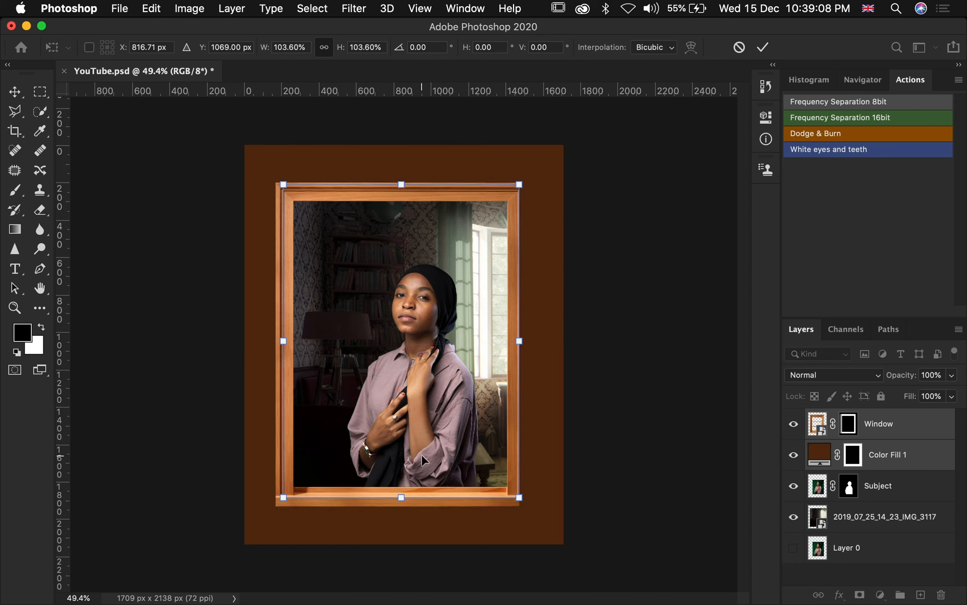
Select the room scene layer and turn off the Move tool's transform controls
{"action": "left_click", "coordinate": [818, 517]}
{"action": "left_click_drag", "start_coordinate": [438, 367], "coordinate": [437, 363]}
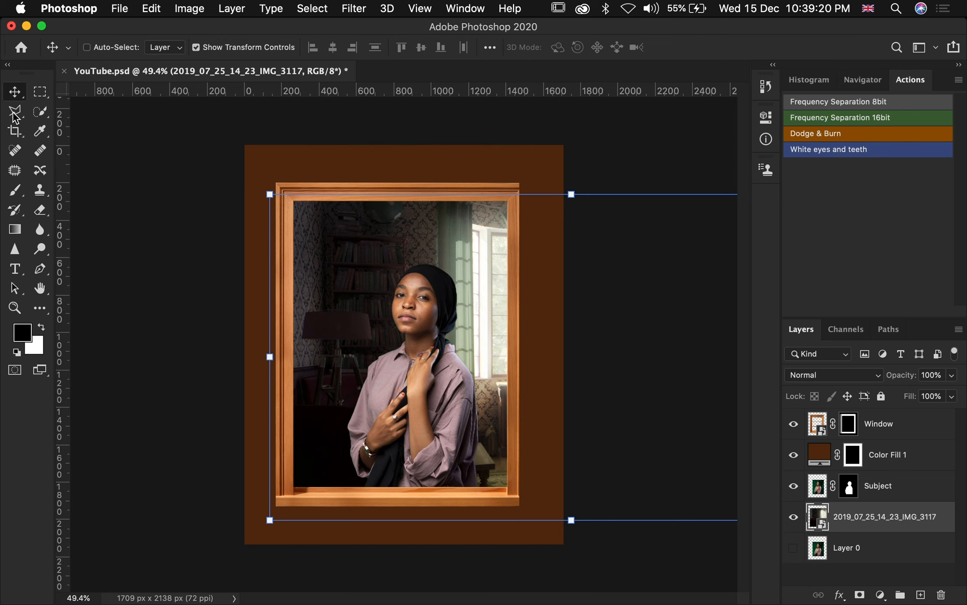
{"action": "left_click", "coordinate": [196, 47]}
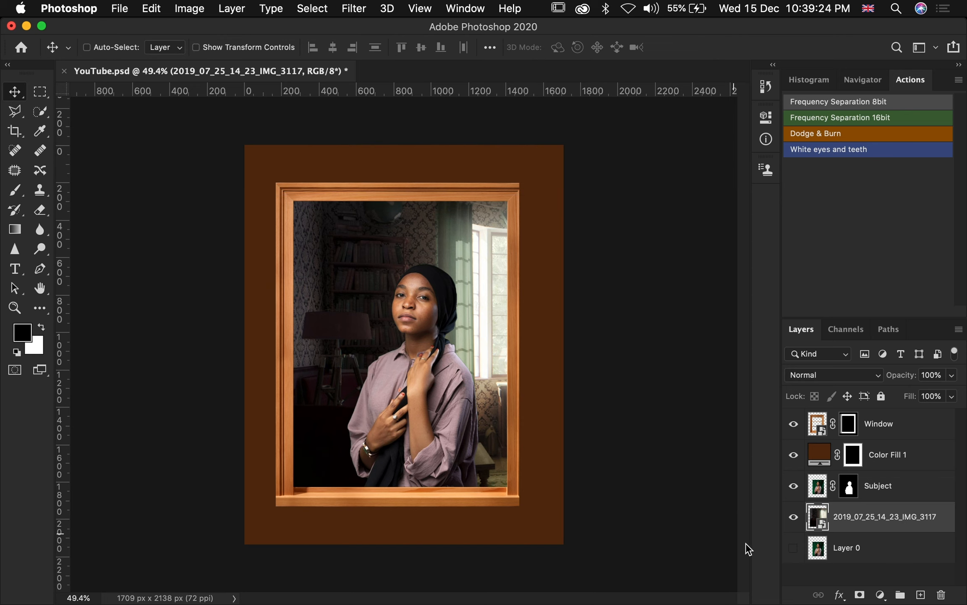
Place 2019_08_17_07_30_IMG_3596.JPG from the Files folder into the composition and scale it to about 813% to cover the whole canvas
{"action": "left_click_drag", "start_coordinate": [865, 27], "coordinate": [584, 31]}
{"action": "left_click", "coordinate": [937, 335]}
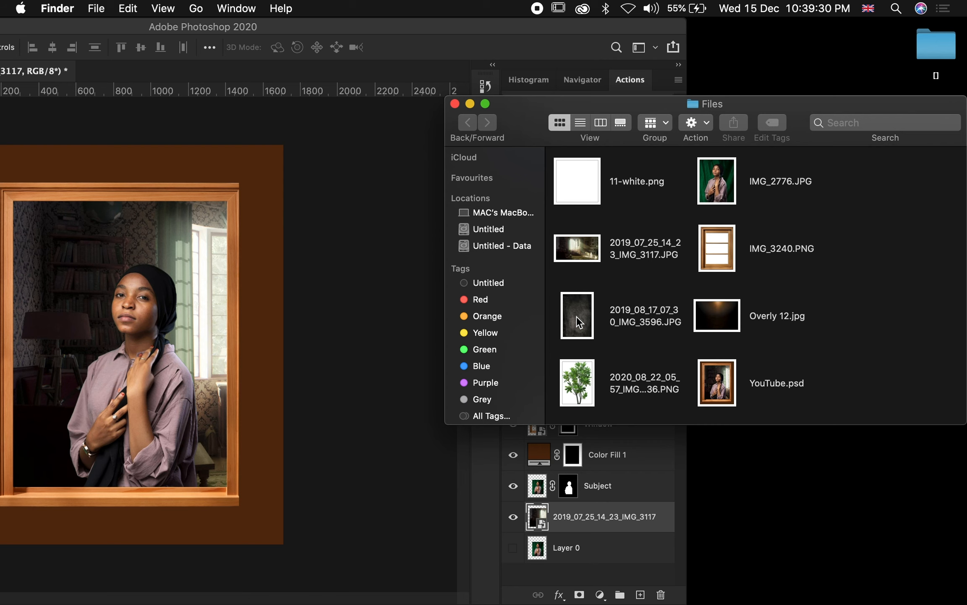
{"action": "left_click_drag", "start_coordinate": [576, 316], "coordinate": [97, 303]}
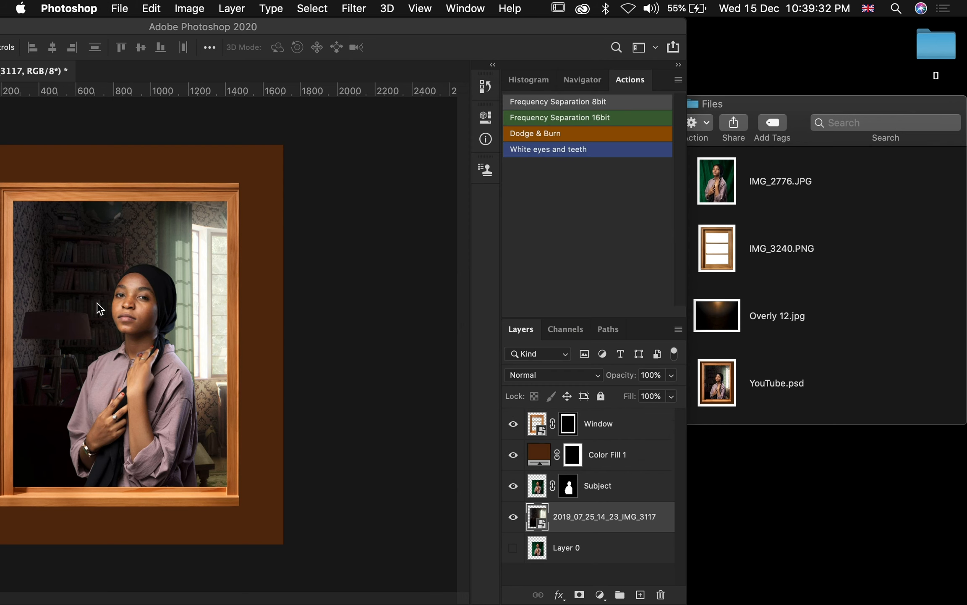
{"action": "double_click", "coordinate": [323, 30]}
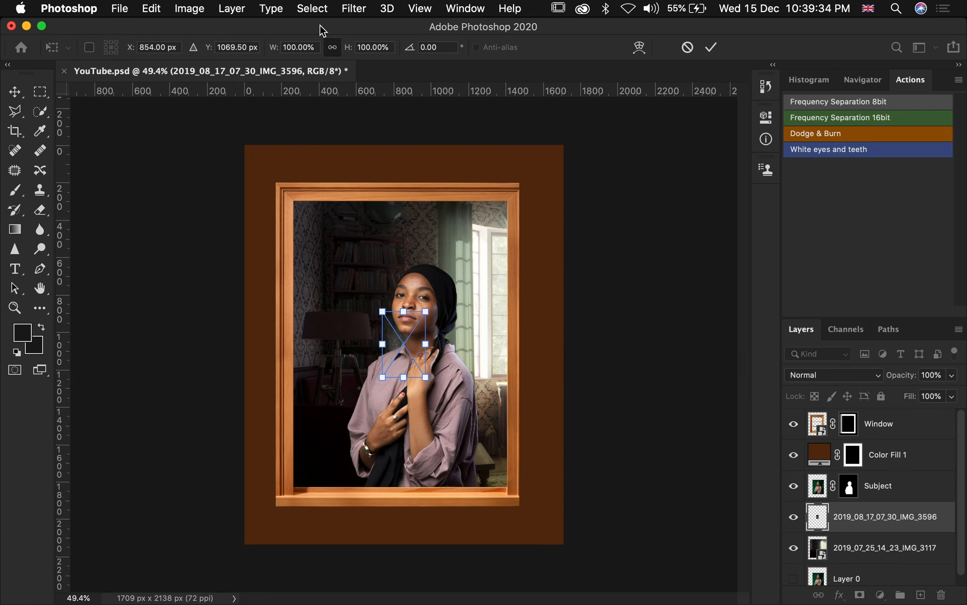
{"action": "left_click_drag", "start_coordinate": [381, 344], "coordinate": [223, 353]}
{"action": "left_click_drag", "start_coordinate": [426, 344], "coordinate": [579, 354]}
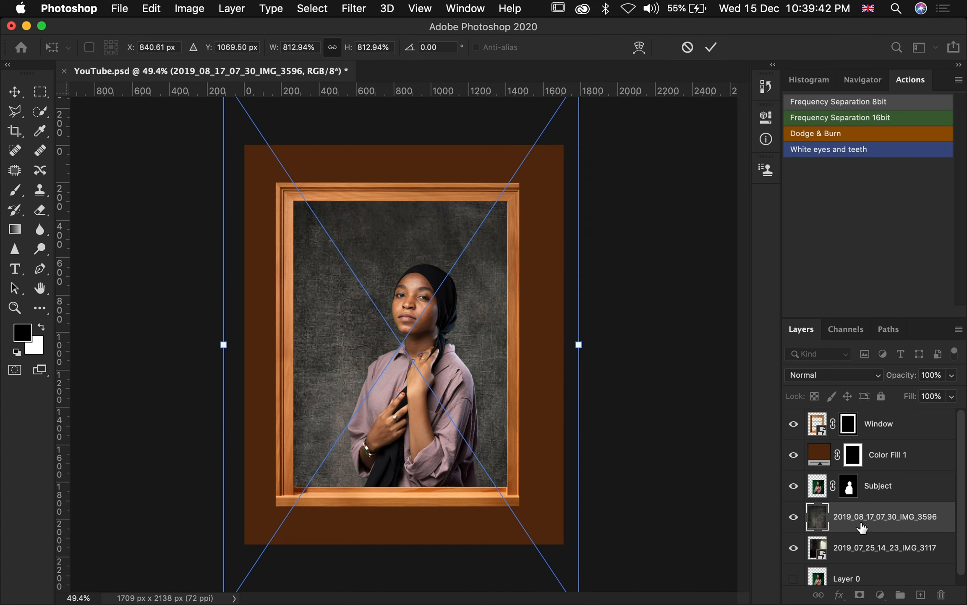
Move the dark texture layer to the top of the layer stack and rename it Wall
{"action": "left_click_drag", "start_coordinate": [881, 521], "coordinate": [881, 419]}
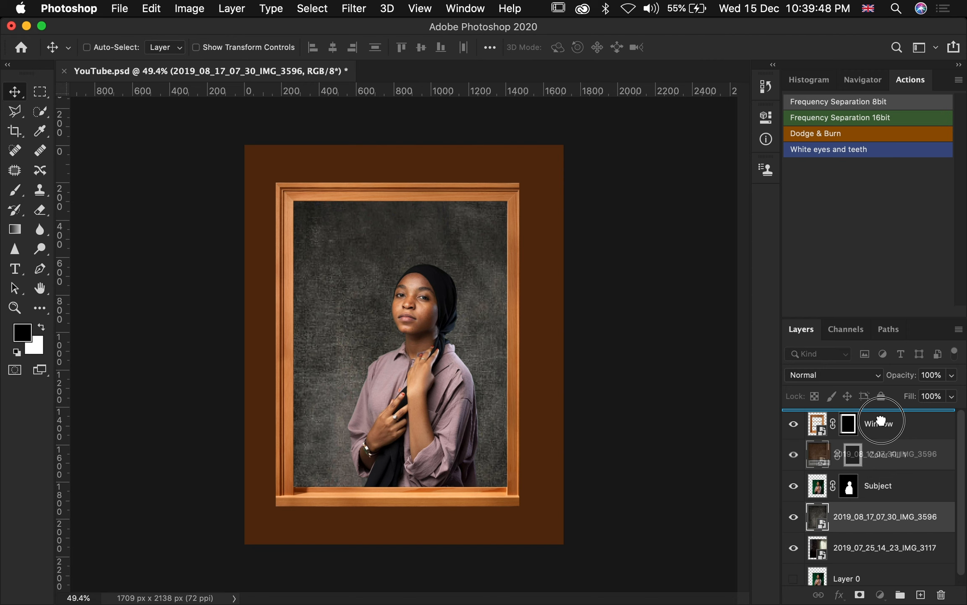
{"action": "left_click_drag", "start_coordinate": [881, 420], "coordinate": [882, 424]}
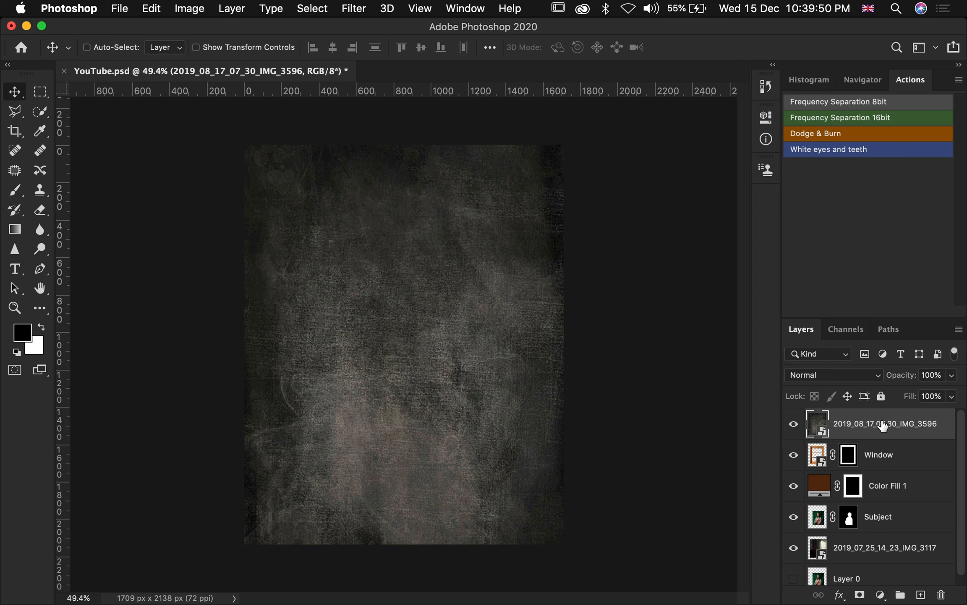
{"action": "double_click", "coordinate": [859, 425]}
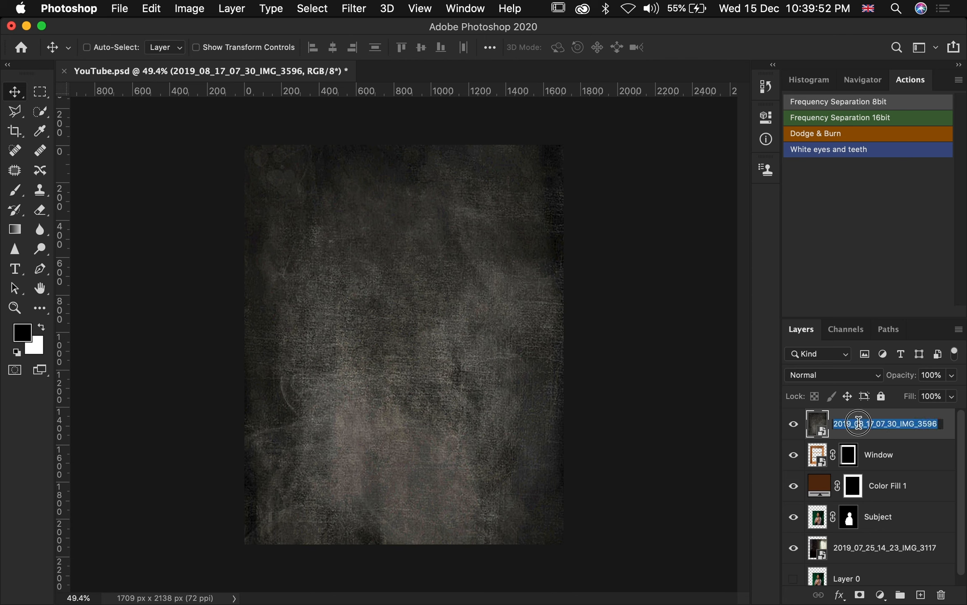
{"action": "type", "text": "W"}
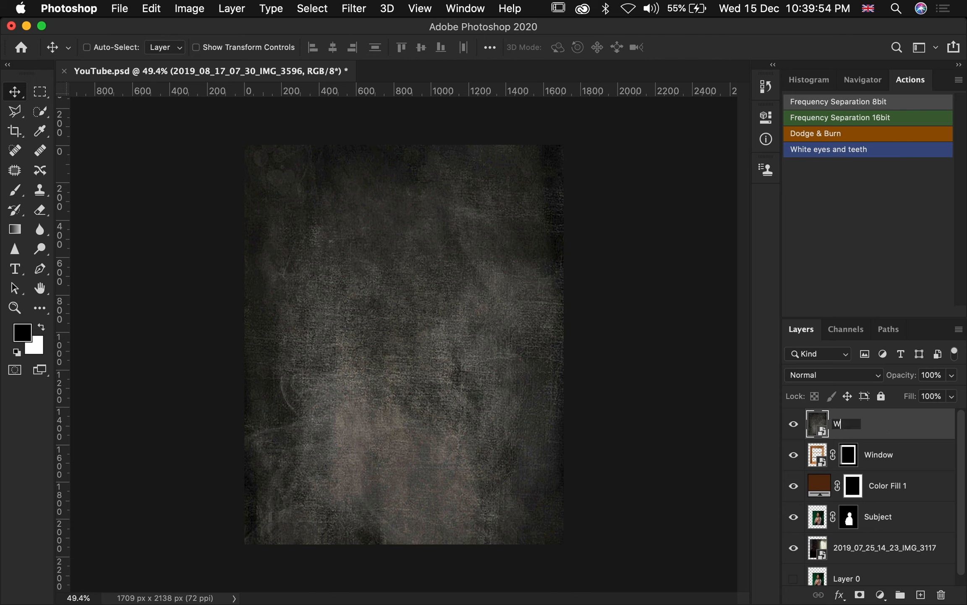
{"action": "type", "text": "all"}
{"action": "key", "text": "Return"}
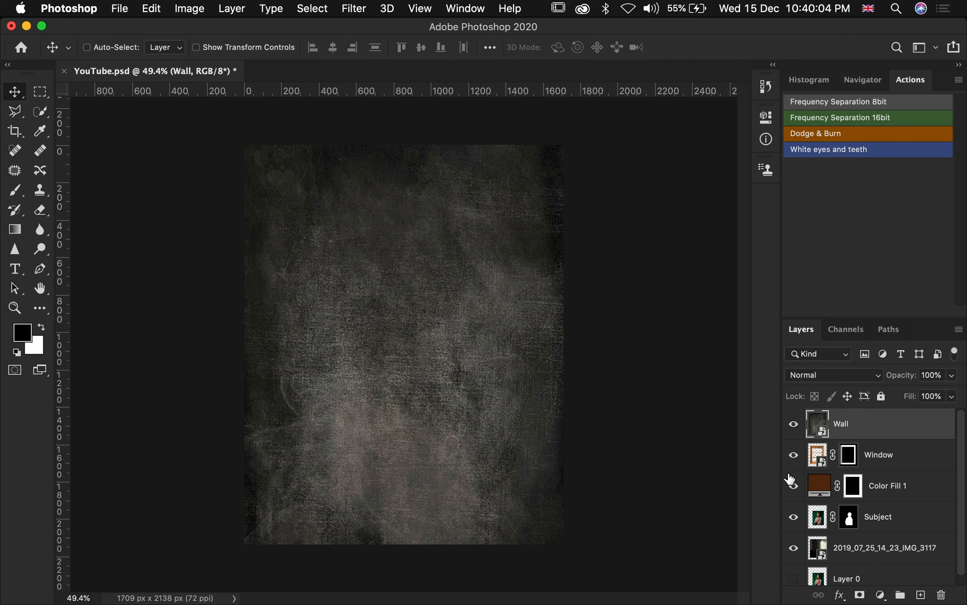
Clip the Wall layer to Color Fill 1 directly beneath the Window layer and set its blend mode to Screen
{"action": "left_click_drag", "start_coordinate": [893, 423], "coordinate": [857, 463]}
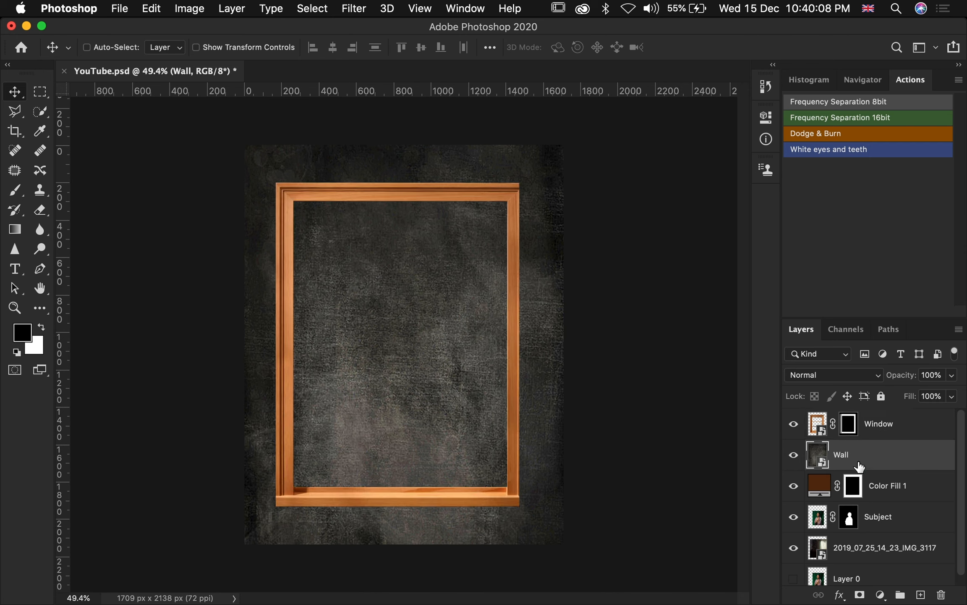
{"action": "left_click", "coordinate": [819, 468], "text": "alt"}
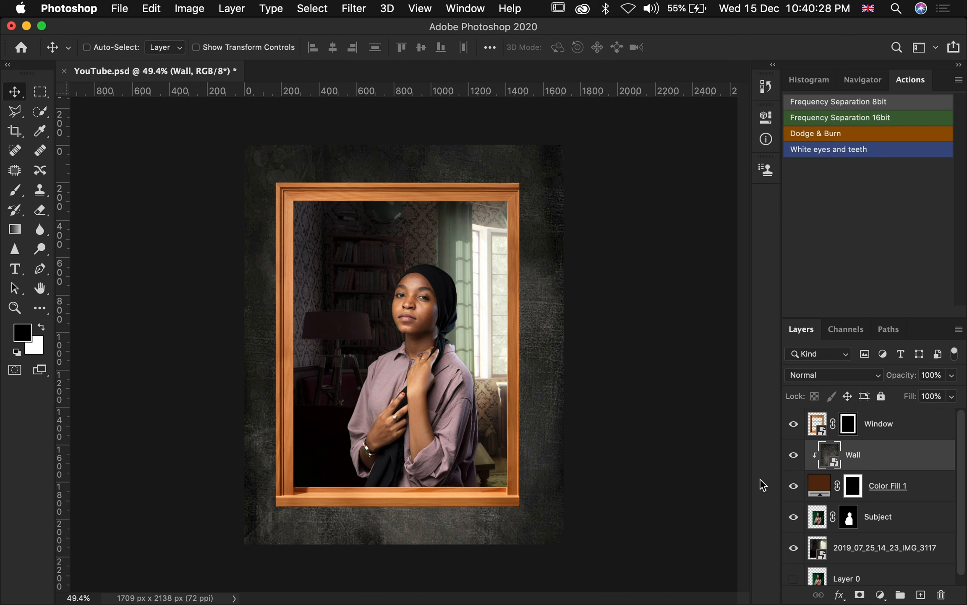
{"action": "left_click", "coordinate": [807, 375]}
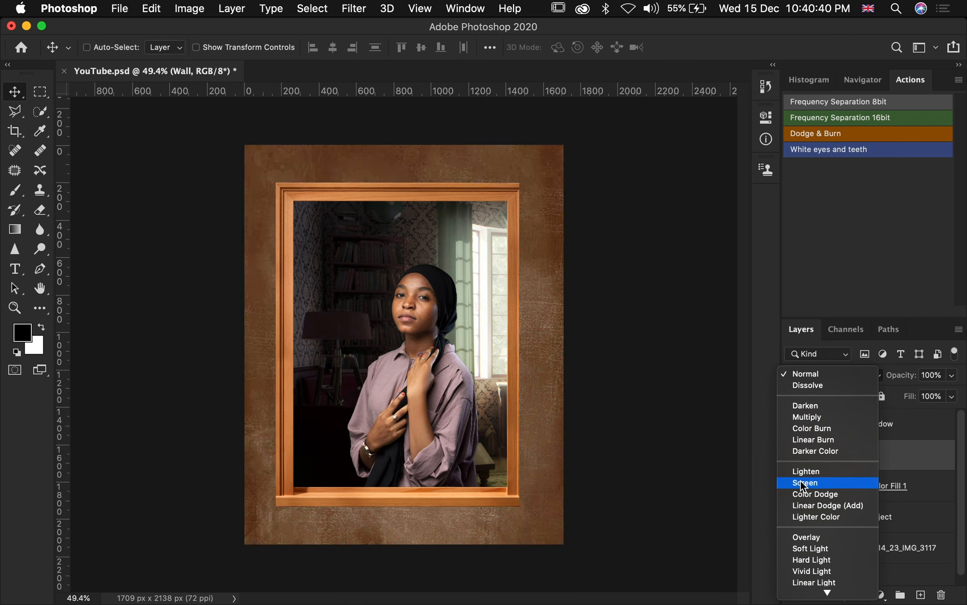
{"action": "left_click", "coordinate": [800, 486]}
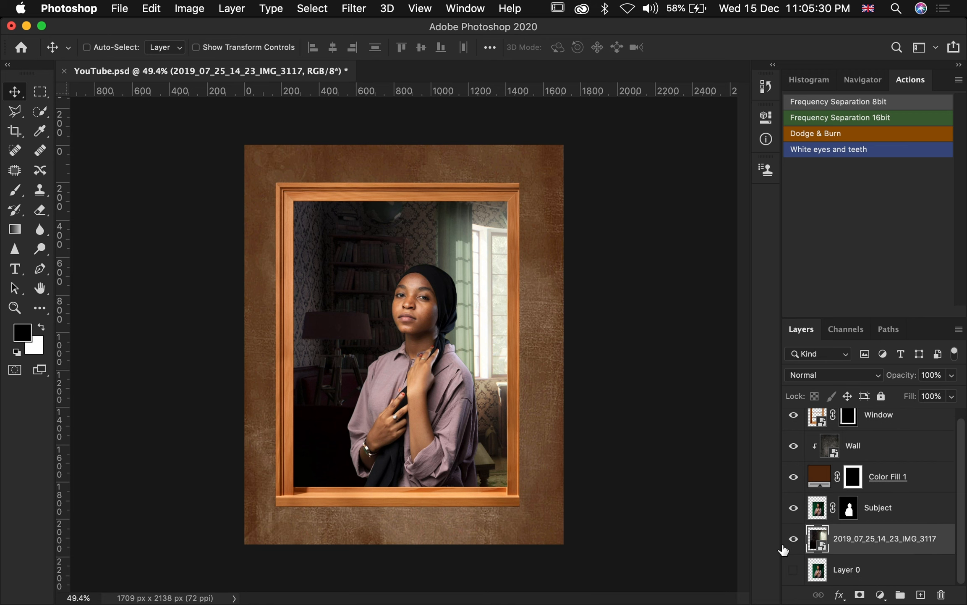
Check the room scene layer by toggling its visibility off and on, and rename it Interior
{"action": "left_click", "coordinate": [793, 542]}
{"action": "left_click", "coordinate": [793, 542]}
{"action": "double_click", "coordinate": [869, 540]}
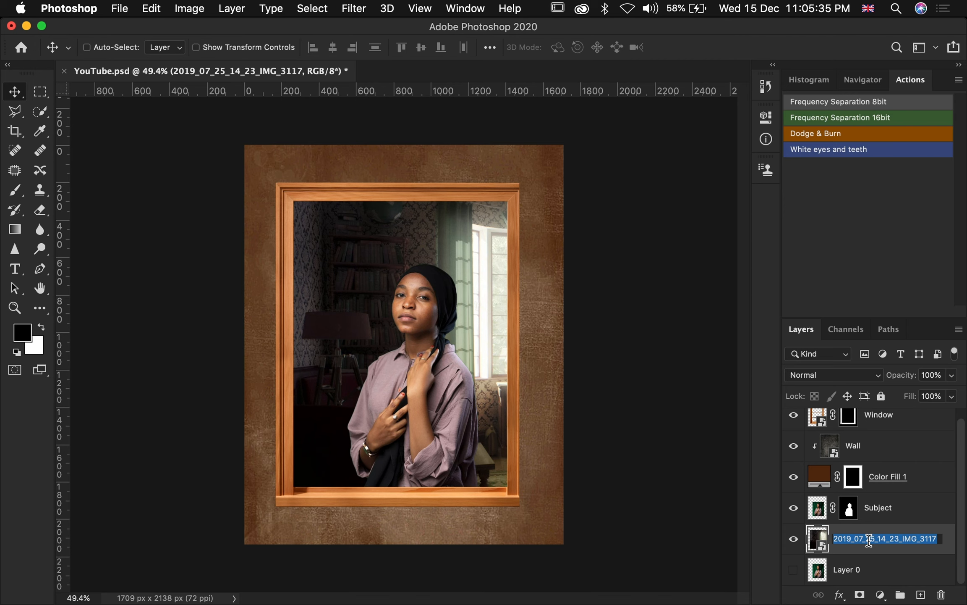
{"action": "type", "text": "Interior"}
{"action": "key", "text": "Return"}
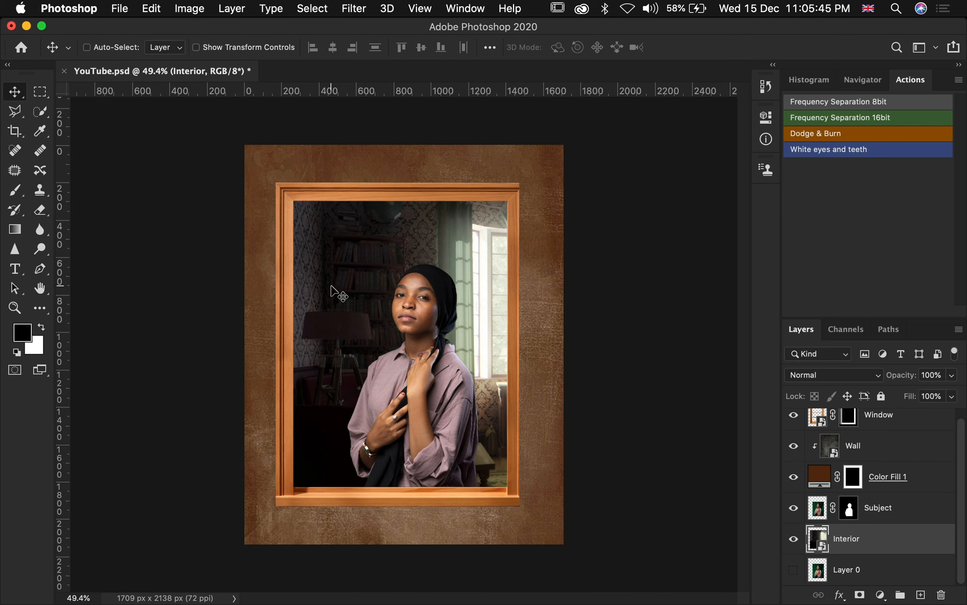
Apply a Gaussian Blur with a 5.5-pixel radius to the Interior layer, comparing the preview off and on
{"action": "left_click", "coordinate": [354, 9]}
{"action": "mouse_move", "coordinate": [416, 190]}
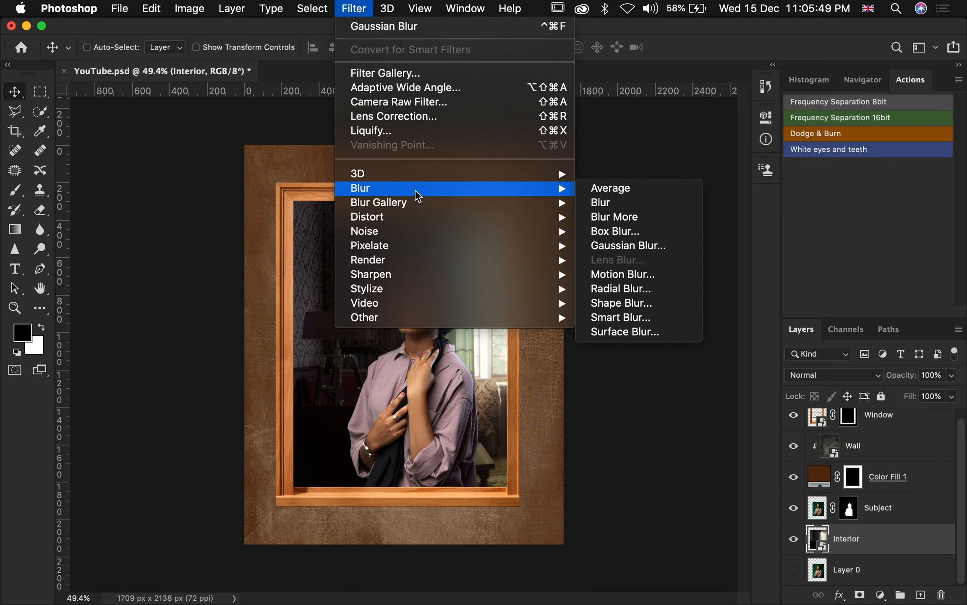
{"action": "left_click", "coordinate": [641, 245]}
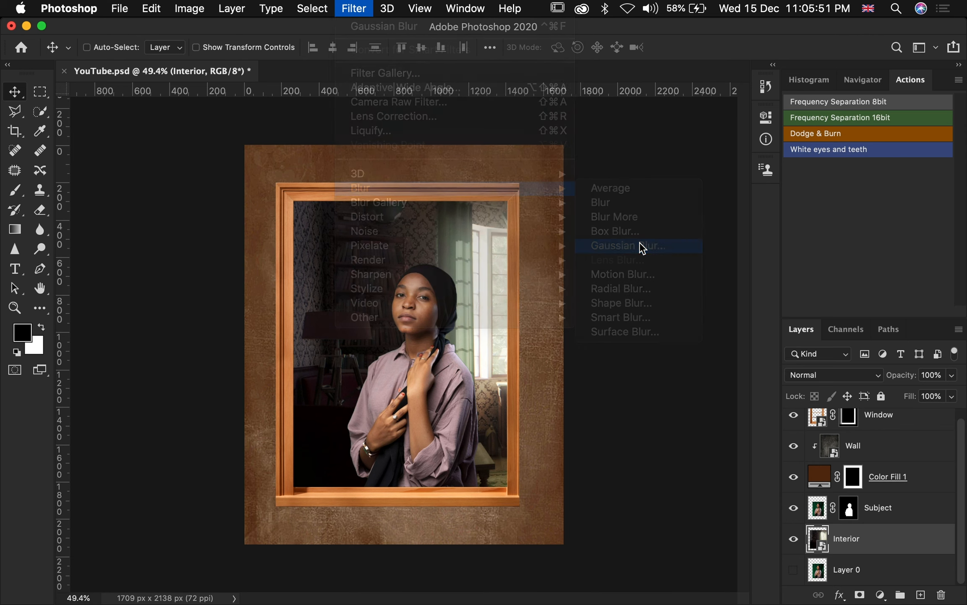
{"action": "left_click", "coordinate": [686, 317]}
{"action": "left_click_drag", "start_coordinate": [686, 316], "coordinate": [703, 319]}
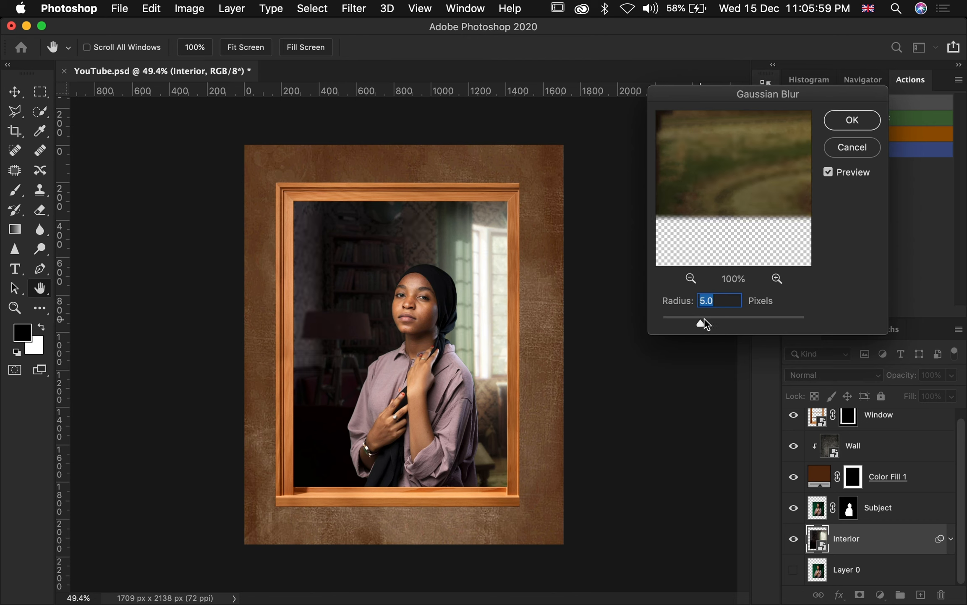
{"action": "left_click", "coordinate": [726, 301]}
{"action": "key", "text": "BackSpace"}
{"action": "type", "text": "5"}
{"action": "left_click", "coordinate": [827, 173]}
{"action": "left_click", "coordinate": [828, 173]}
{"action": "left_click", "coordinate": [861, 122]}
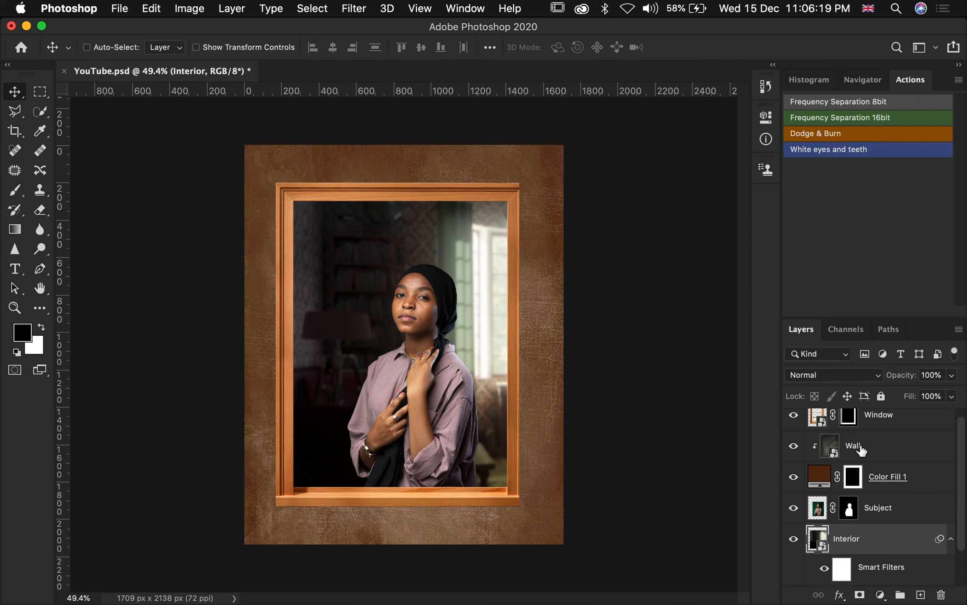
Apply a Gaussian Blur with a 1.8-pixel radius to the Wall layer
{"action": "left_click", "coordinate": [896, 451]}
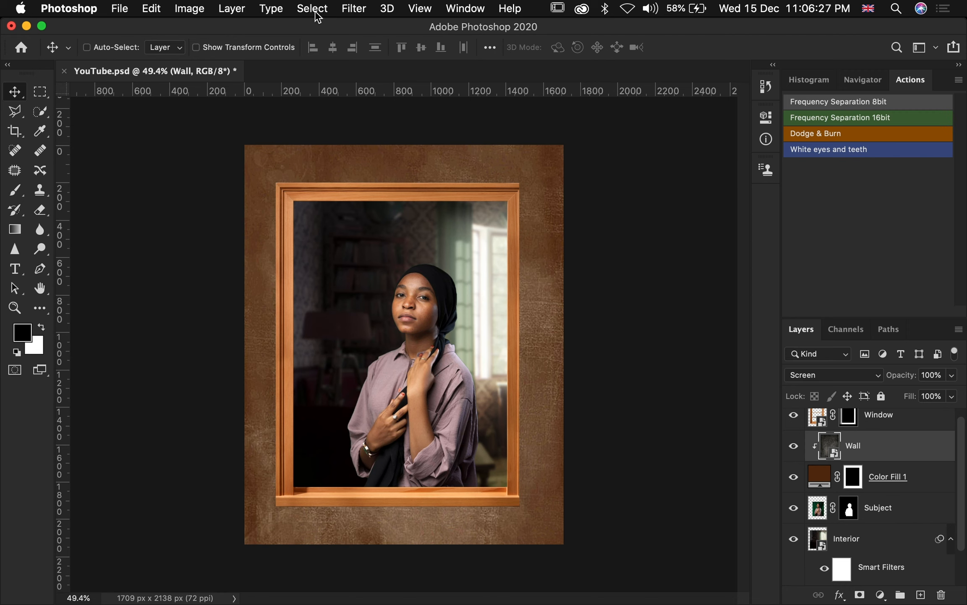
{"action": "left_click", "coordinate": [354, 9]}
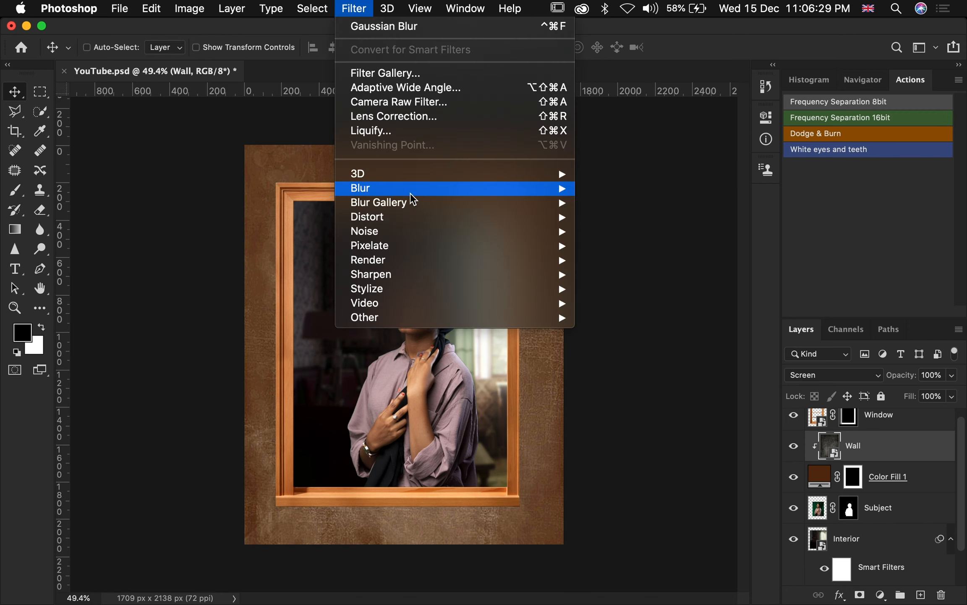
{"action": "mouse_move", "coordinate": [413, 199]}
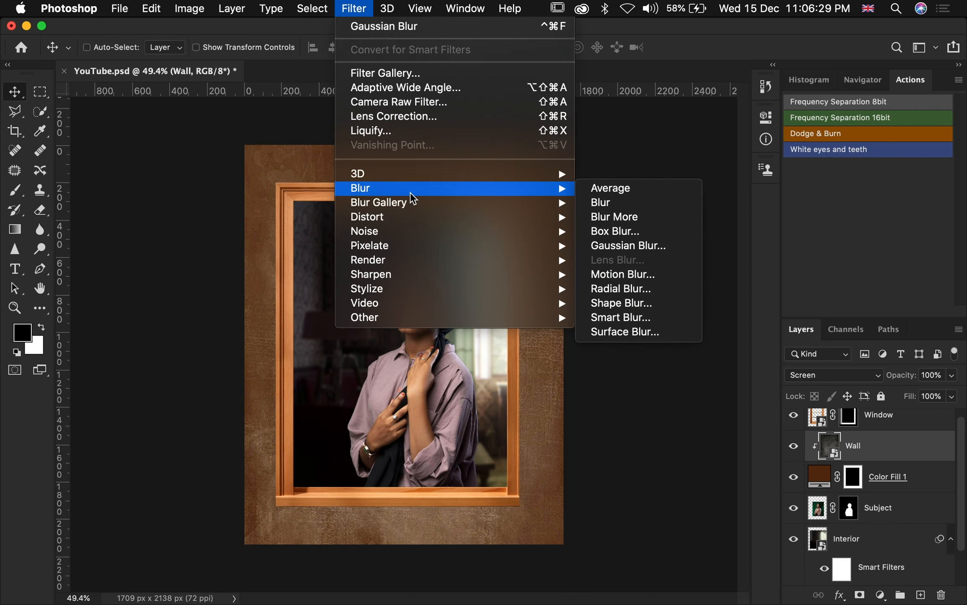
{"action": "left_click", "coordinate": [630, 246]}
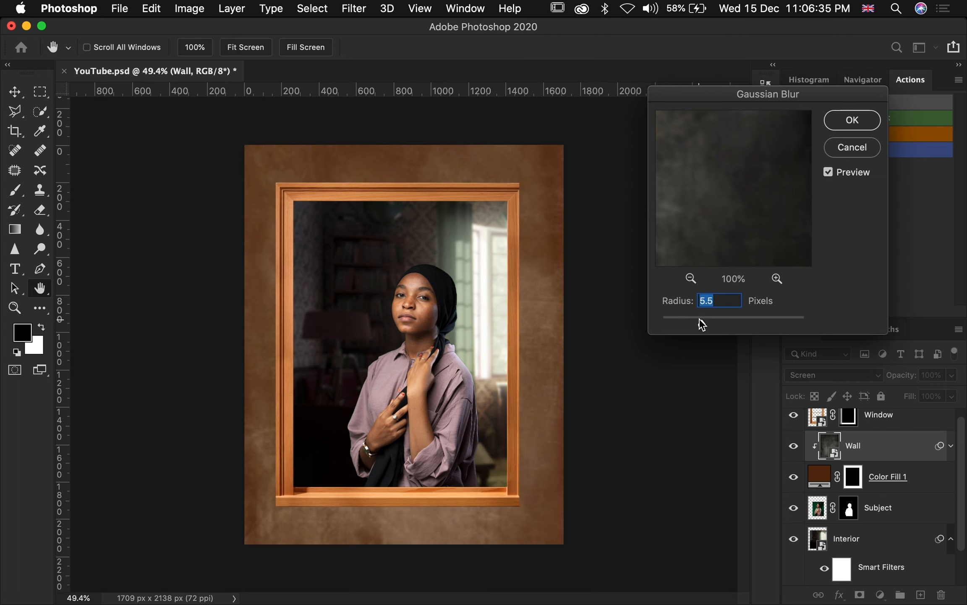
{"action": "left_click_drag", "start_coordinate": [689, 319], "coordinate": [677, 319]}
{"action": "left_click", "coordinate": [725, 299]}
{"action": "key", "text": "BackSpace"}
{"action": "key", "text": "BackSpace"}
{"action": "key", "text": "BackSpace"}
{"action": "type", "text": "1.8"}
{"action": "key", "text": "Return"}
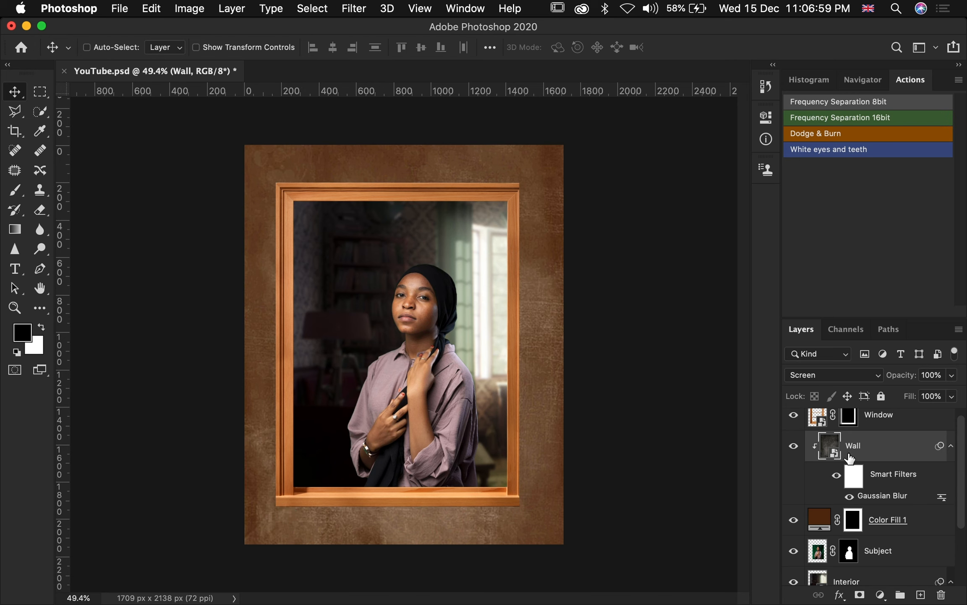
Add a Hue/Saturation adjustment above the Wall layer and clip it to the layers below
{"action": "left_click", "coordinate": [880, 596]}
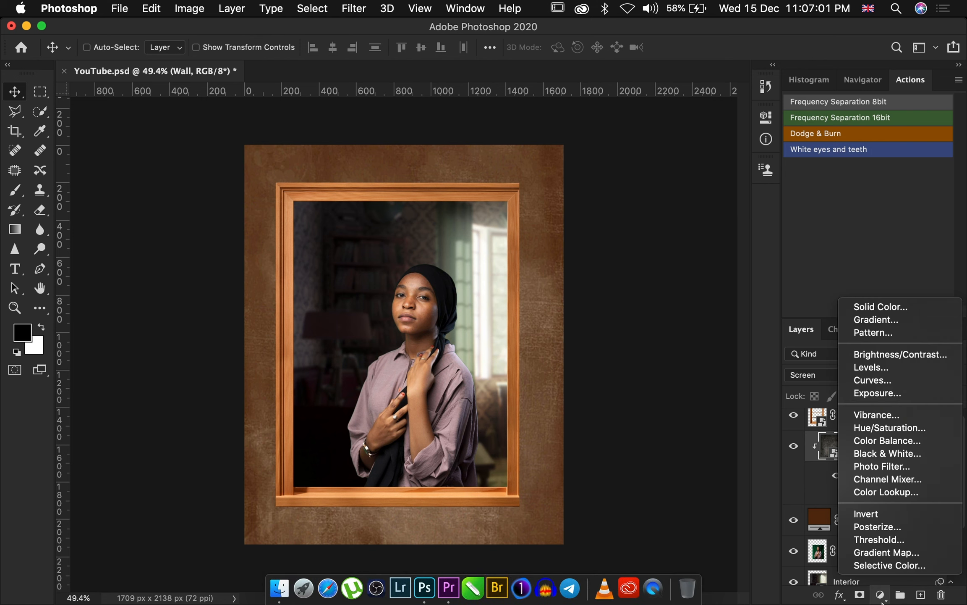
{"action": "left_click", "coordinate": [877, 426]}
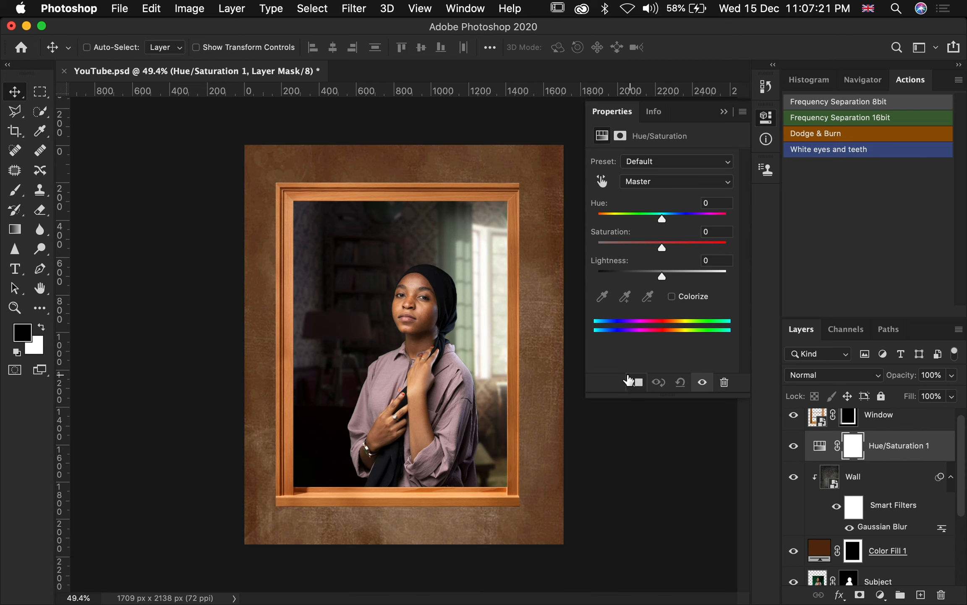
{"action": "left_click", "coordinate": [635, 385]}
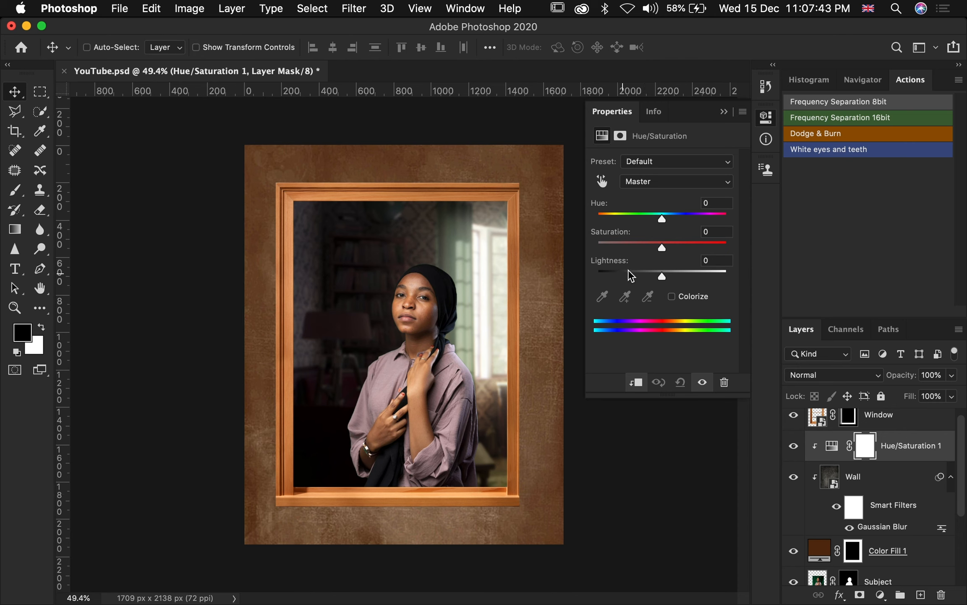
Darken the wall by setting the Hue/Saturation 1 lightness to about -55, and compare it by toggling the adjustment's visibility
{"action": "left_click_drag", "start_coordinate": [640, 272], "coordinate": [636, 273]}
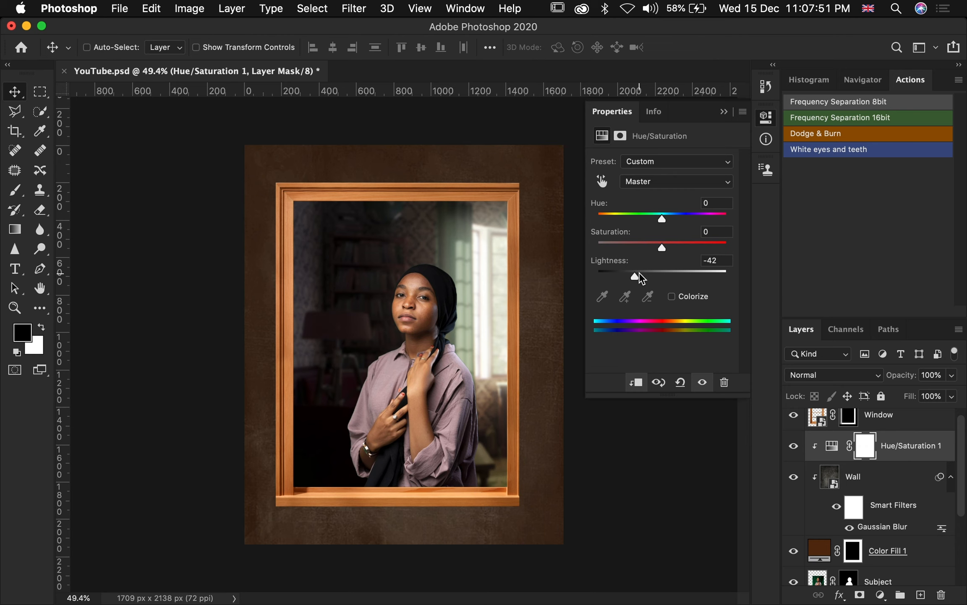
{"action": "left_click_drag", "start_coordinate": [639, 272], "coordinate": [626, 273]}
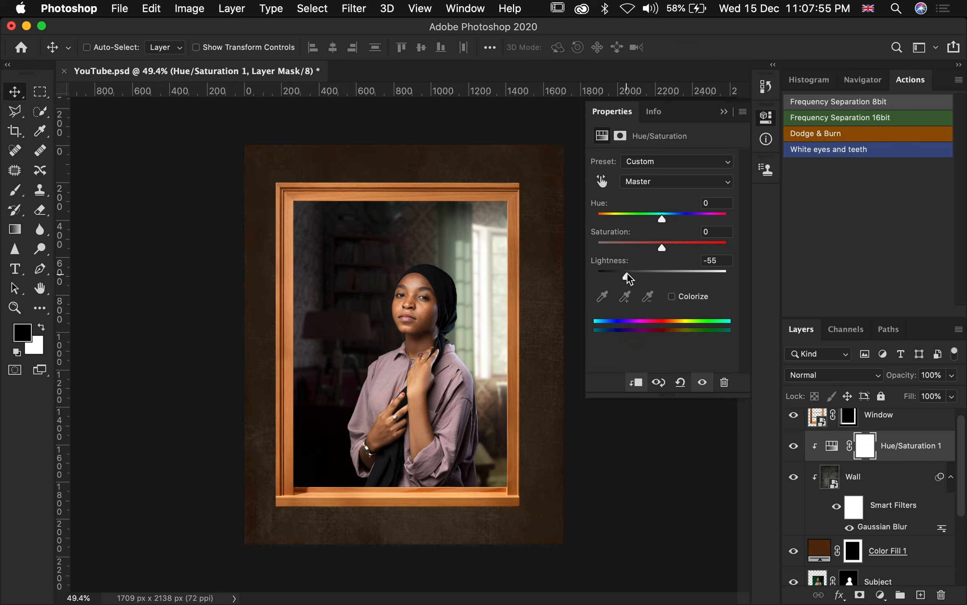
{"action": "left_click", "coordinate": [626, 272]}
{"action": "left_click", "coordinate": [793, 445]}
{"action": "left_click", "coordinate": [792, 451]}
{"action": "left_click", "coordinate": [723, 114]}
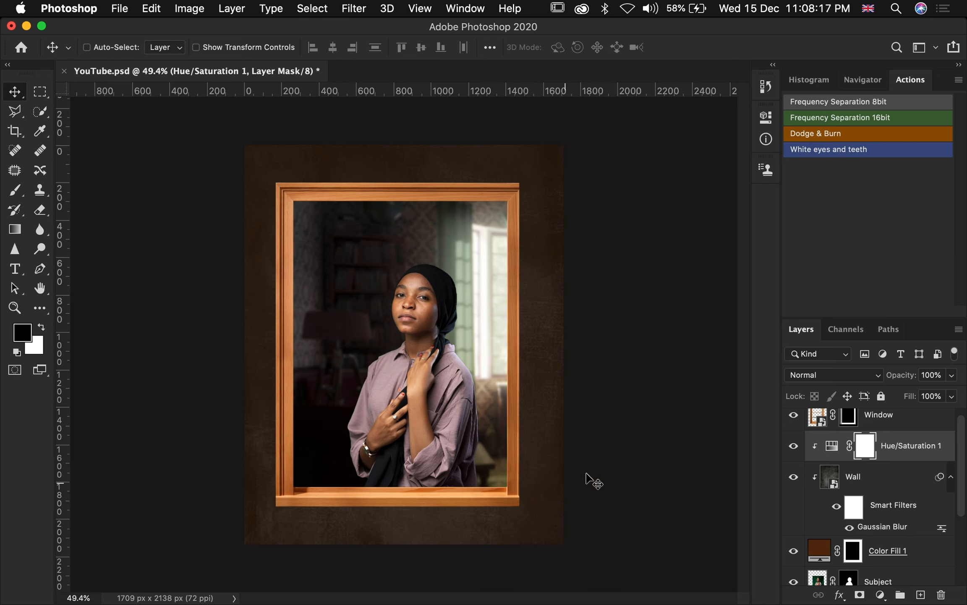
Apply a Gaussian Blur with a 1.8-pixel radius to the Window layer
{"action": "scroll", "coordinate": [872, 442], "scroll_direction": "up", "scroll_amount": 1}
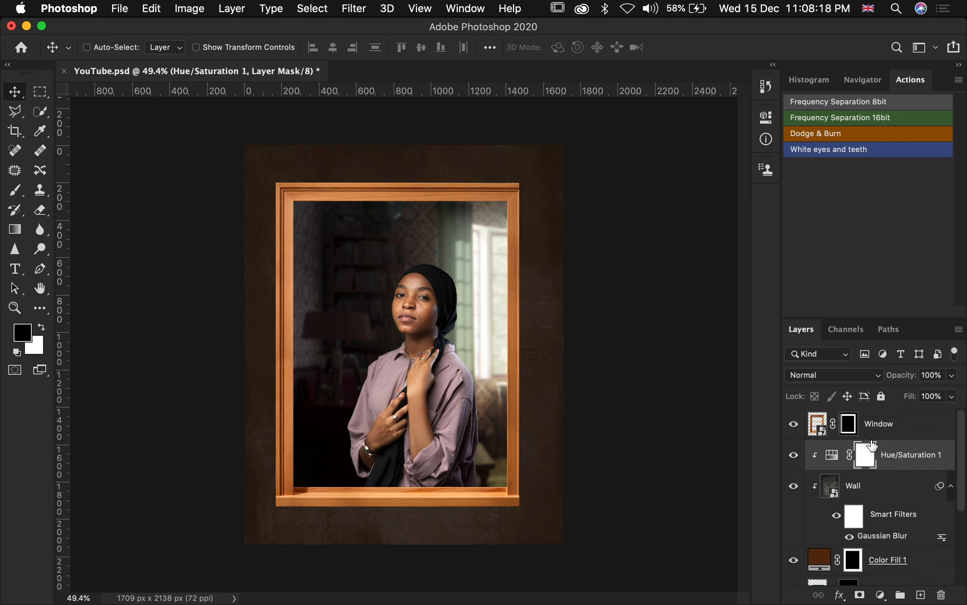
{"action": "left_click", "coordinate": [901, 425]}
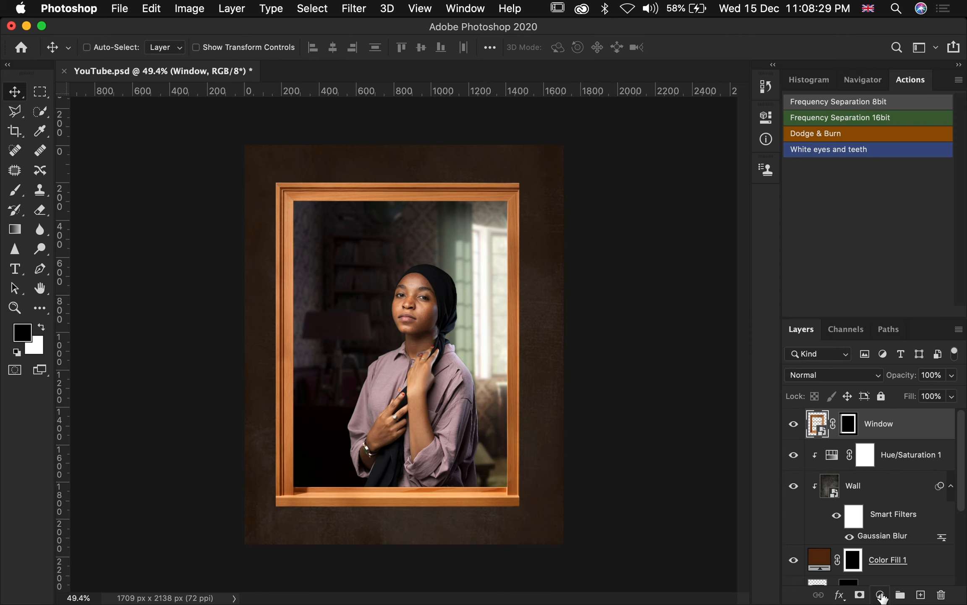
{"action": "left_click", "coordinate": [358, 11]}
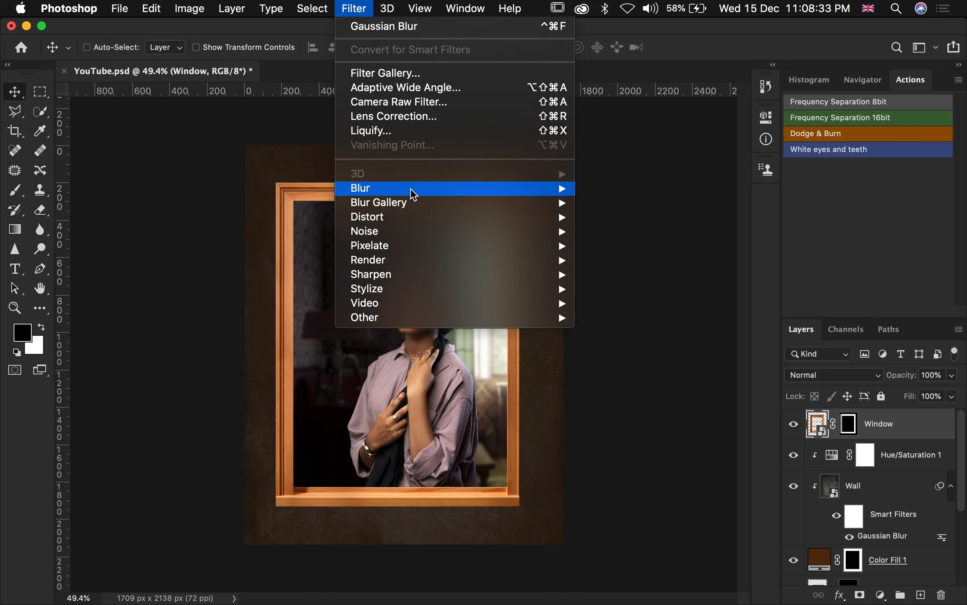
{"action": "mouse_move", "coordinate": [411, 194]}
{"action": "left_click", "coordinate": [630, 247]}
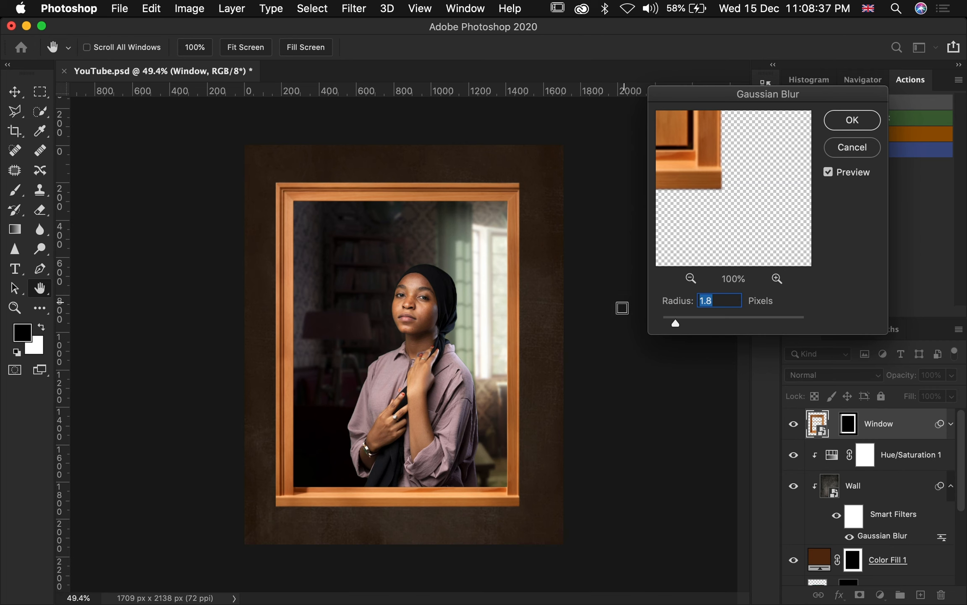
{"action": "left_click", "coordinate": [708, 317]}
{"action": "left_click_drag", "start_coordinate": [705, 315], "coordinate": [692, 320]}
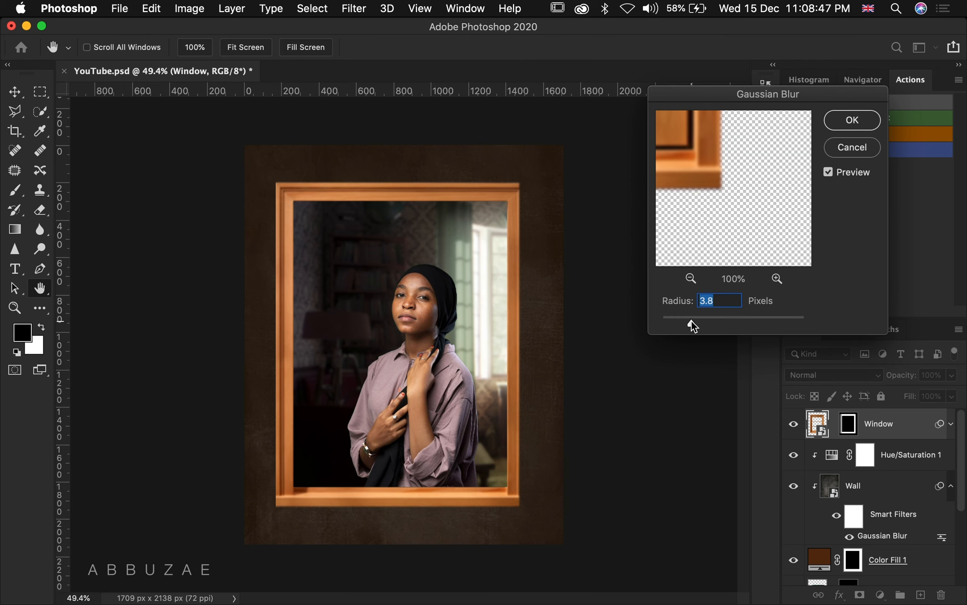
{"action": "left_click_drag", "start_coordinate": [692, 322], "coordinate": [676, 317]}
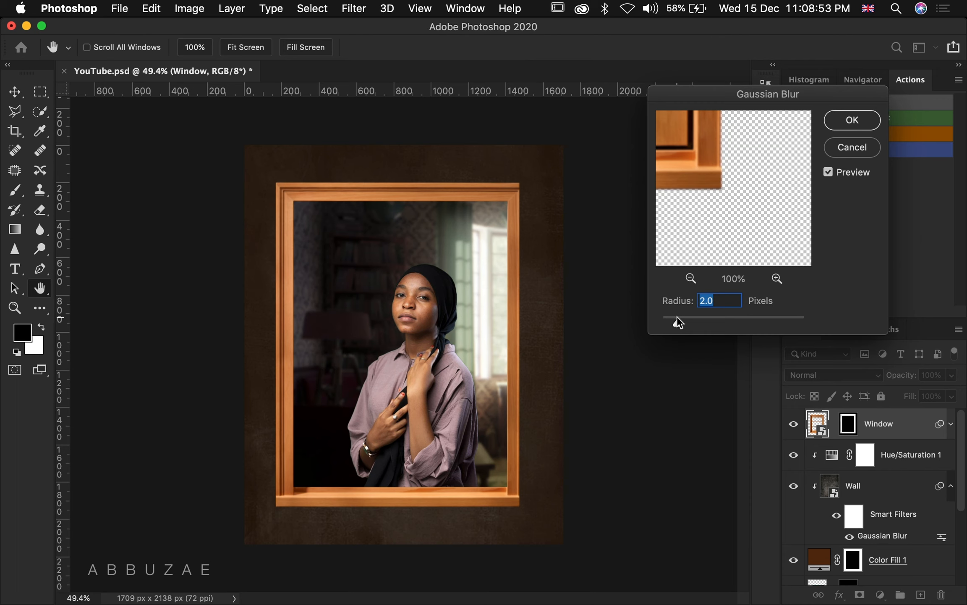
{"action": "left_click_drag", "start_coordinate": [676, 319], "coordinate": [675, 318]}
{"action": "left_click", "coordinate": [721, 301]}
{"action": "key", "text": "BackSpace"}
{"action": "key", "text": "BackSpace"}
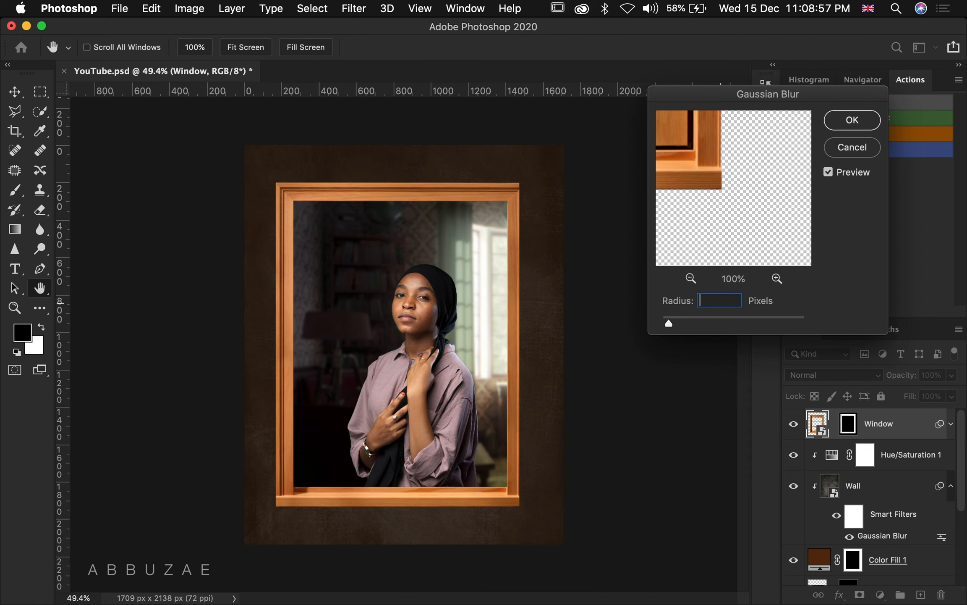
{"action": "type", "text": "1.8"}
{"action": "key", "text": "Return"}
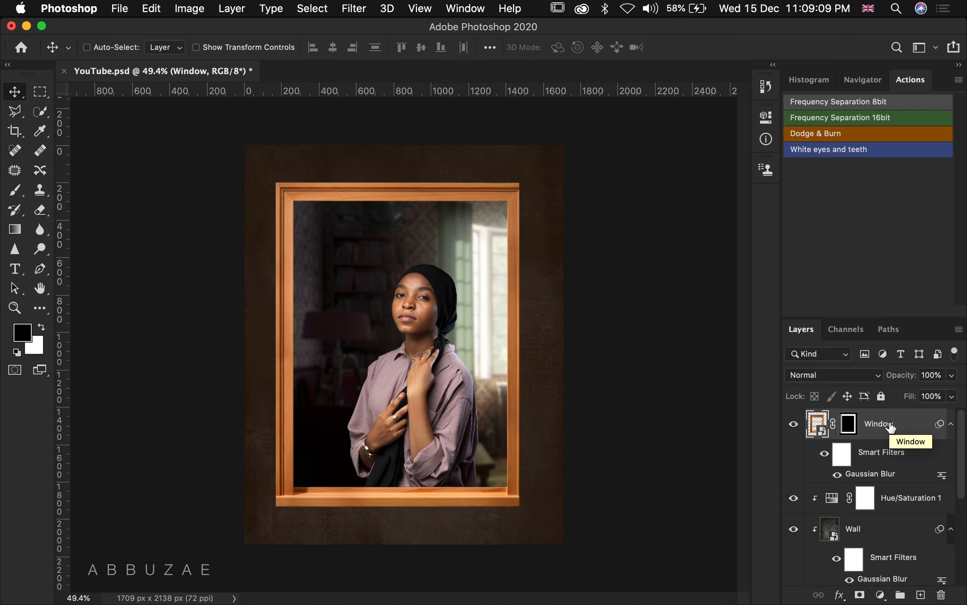
Add a Hue/Saturation adjustment above the Window layer and clip it to that layer
{"action": "left_click", "coordinate": [881, 595]}
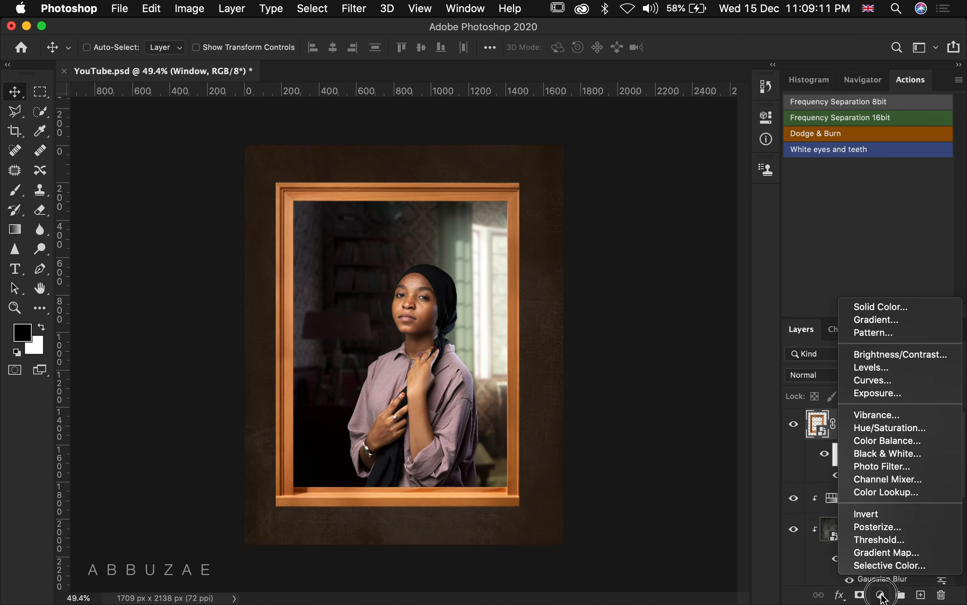
{"action": "left_click", "coordinate": [887, 429]}
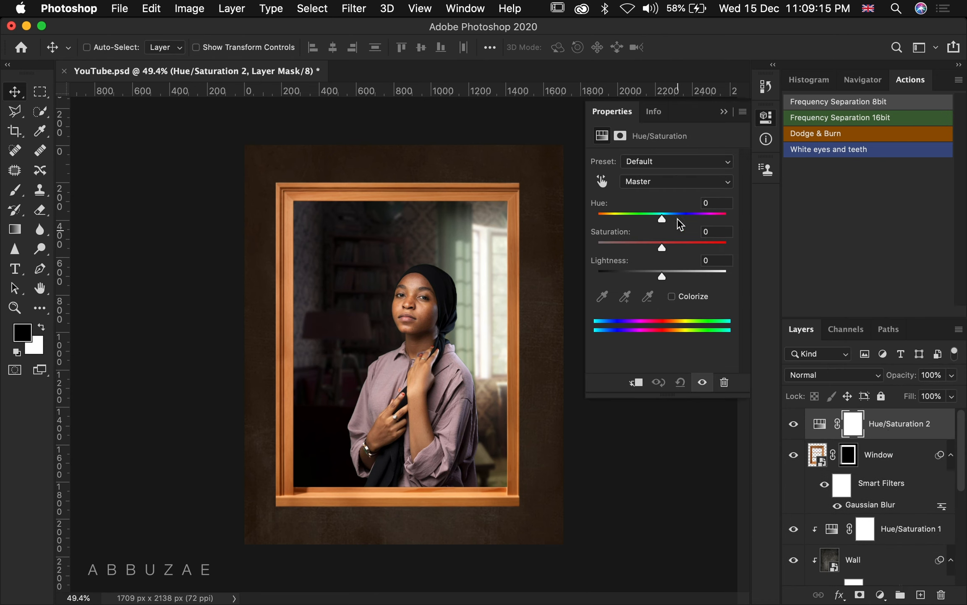
{"action": "left_click", "coordinate": [636, 383]}
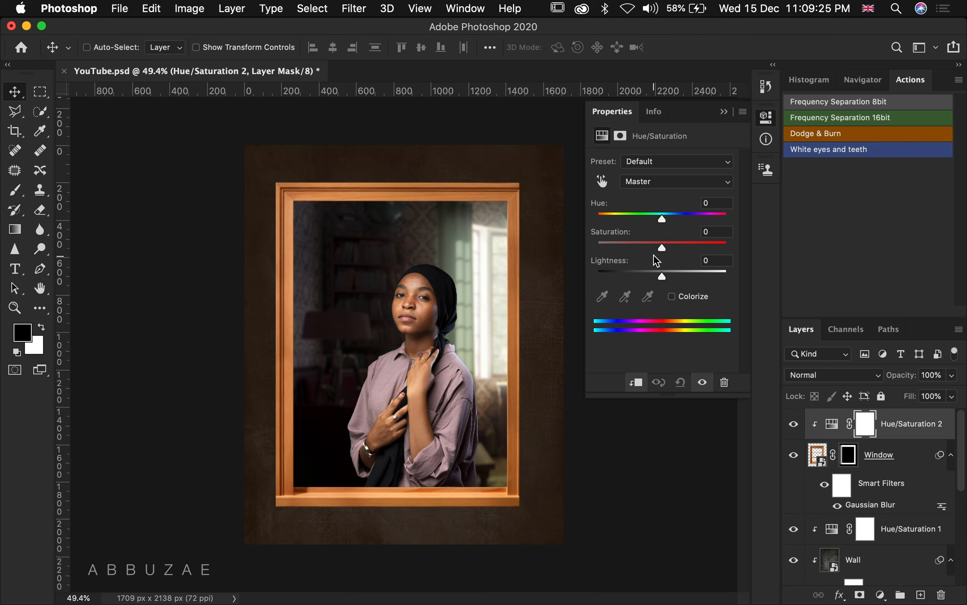
Set the window frame adjustment to saturation -17 and lightness -48, and compare it by toggling its visibility
{"action": "left_click_drag", "start_coordinate": [644, 274], "coordinate": [633, 271]}
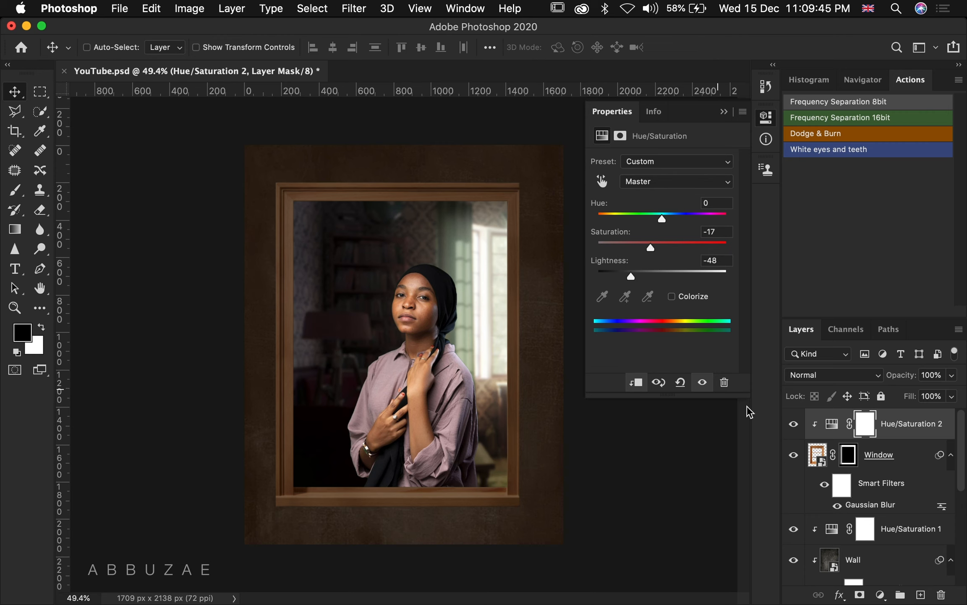
{"action": "left_click", "coordinate": [795, 425]}
{"action": "left_click", "coordinate": [795, 425]}
{"action": "left_click", "coordinate": [723, 114]}
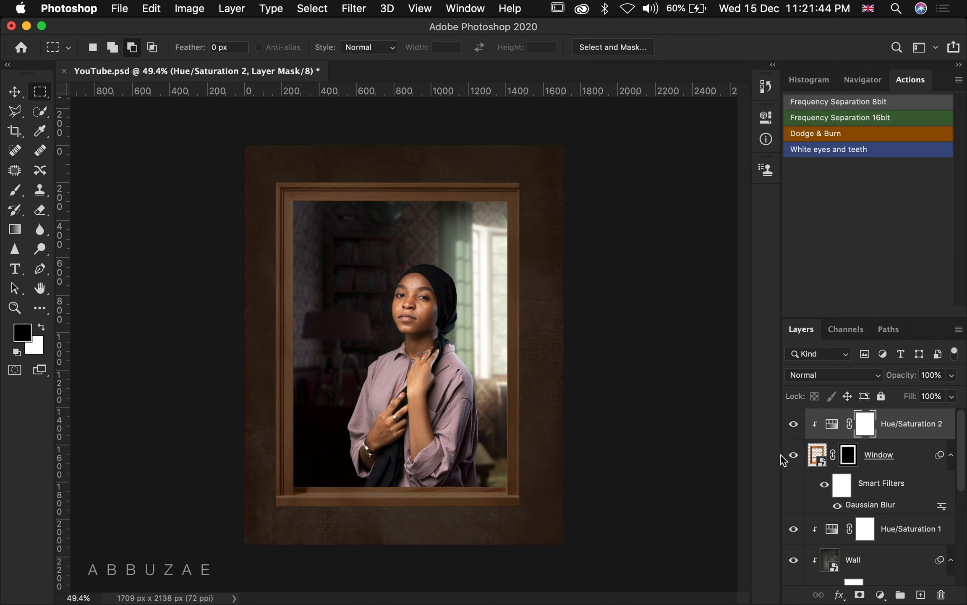
Load the Window layer's outline as a selection and subtract the rectangular opening so only the frame remains selected
{"action": "left_click", "coordinate": [818, 456]}
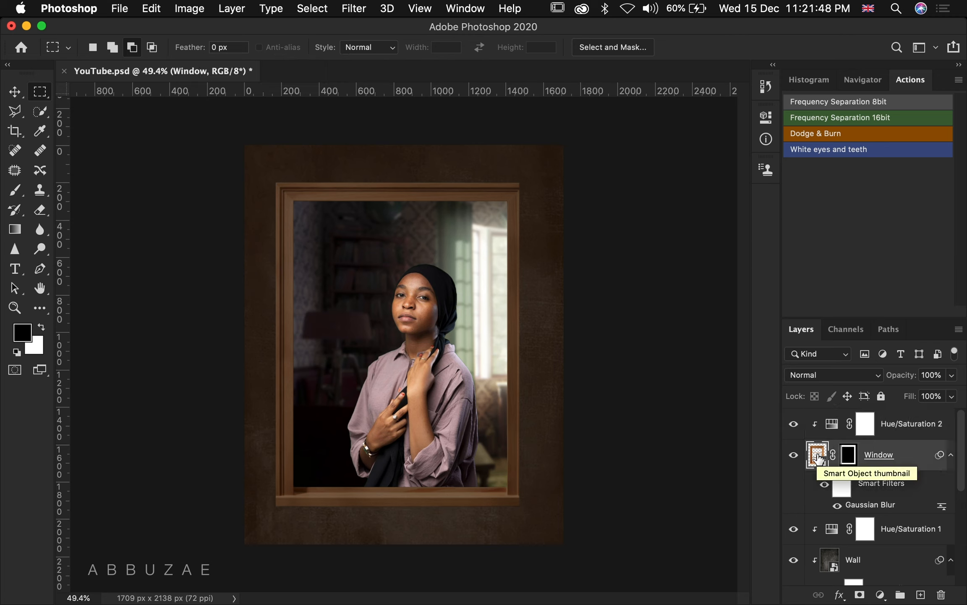
{"action": "left_click", "coordinate": [818, 458], "text": "super"}
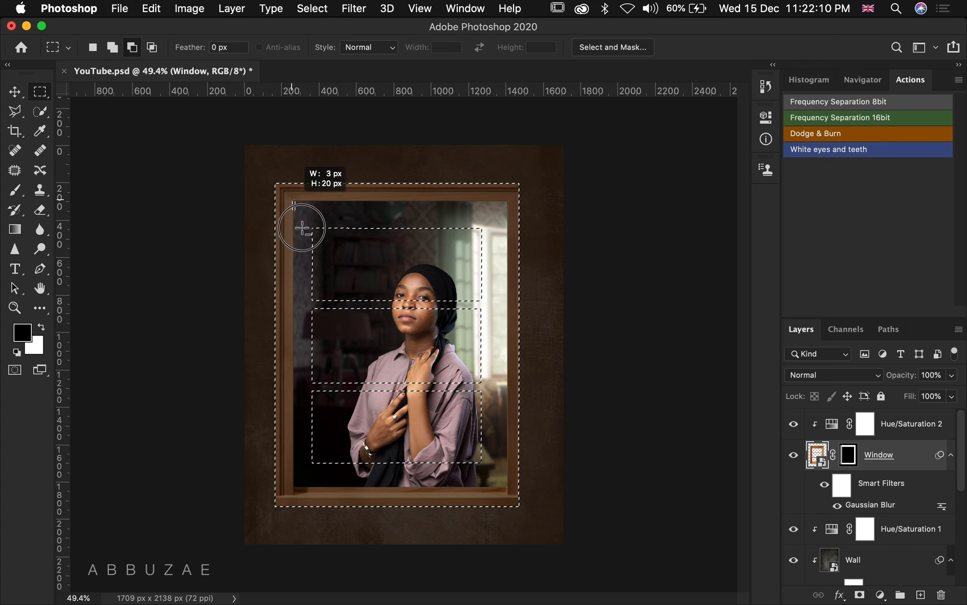
{"action": "left_click_drag", "start_coordinate": [453, 448], "coordinate": [507, 487]}
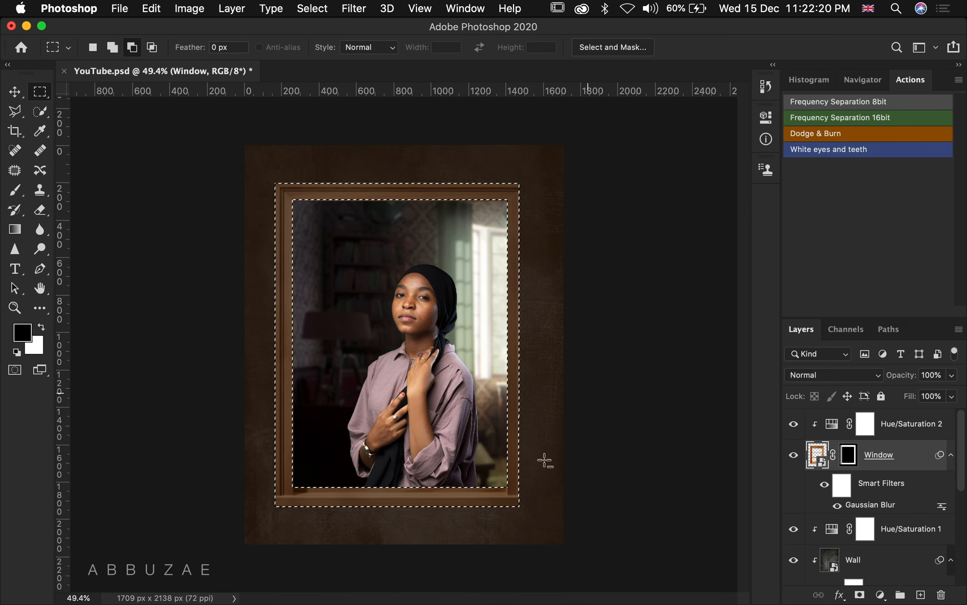
Create a new layer above Hue/Saturation 1, fill the frame-shaped selection on it with black, and deselect
{"action": "left_click", "coordinate": [907, 531]}
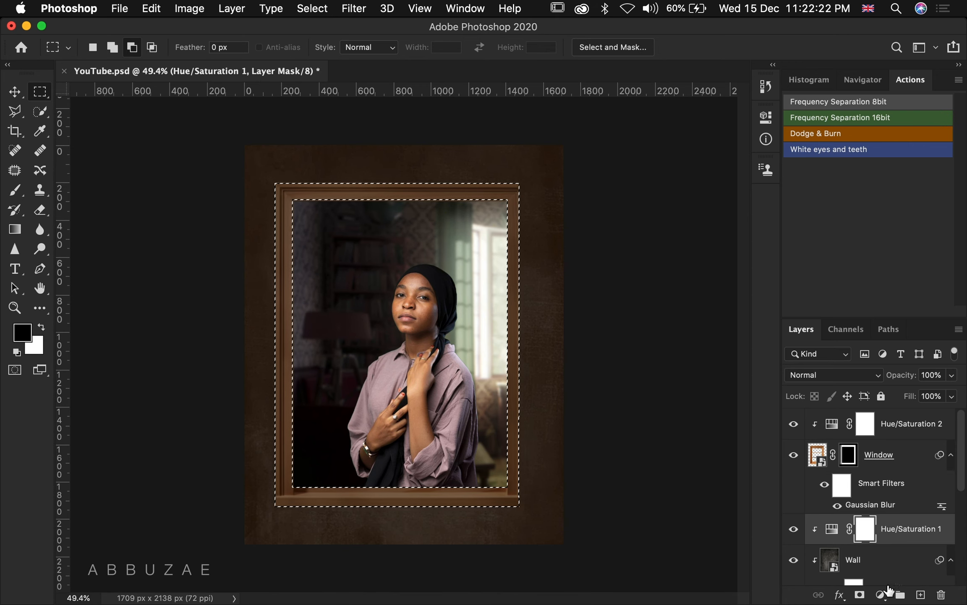
{"action": "left_click", "coordinate": [922, 595]}
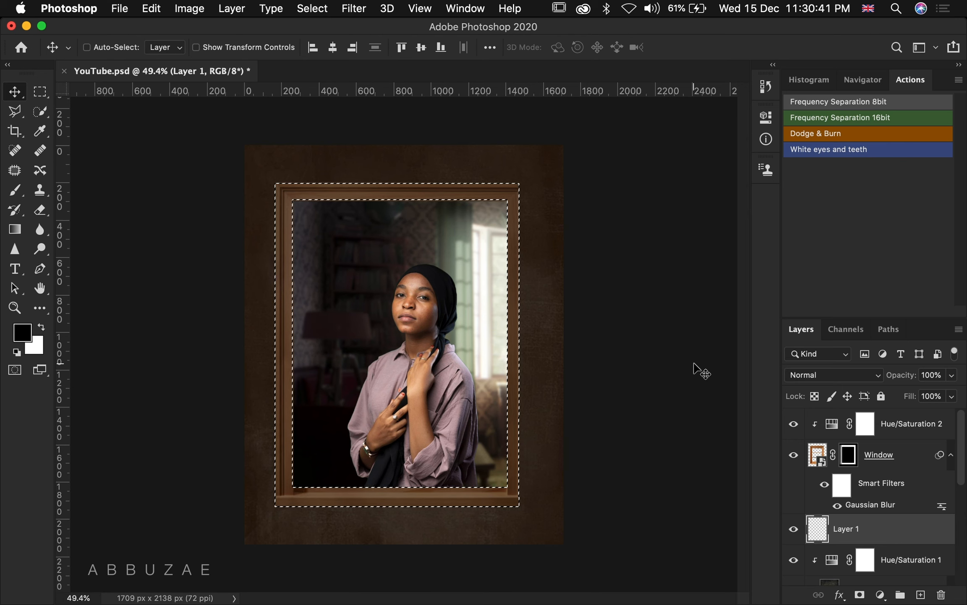
{"action": "key", "text": "shift+BackSpace"}
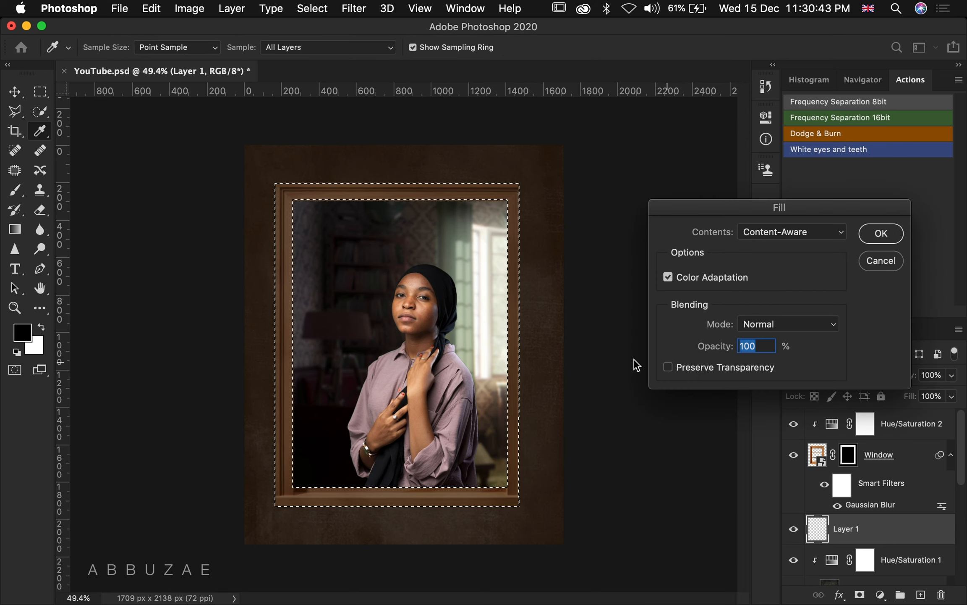
{"action": "left_click", "coordinate": [788, 237]}
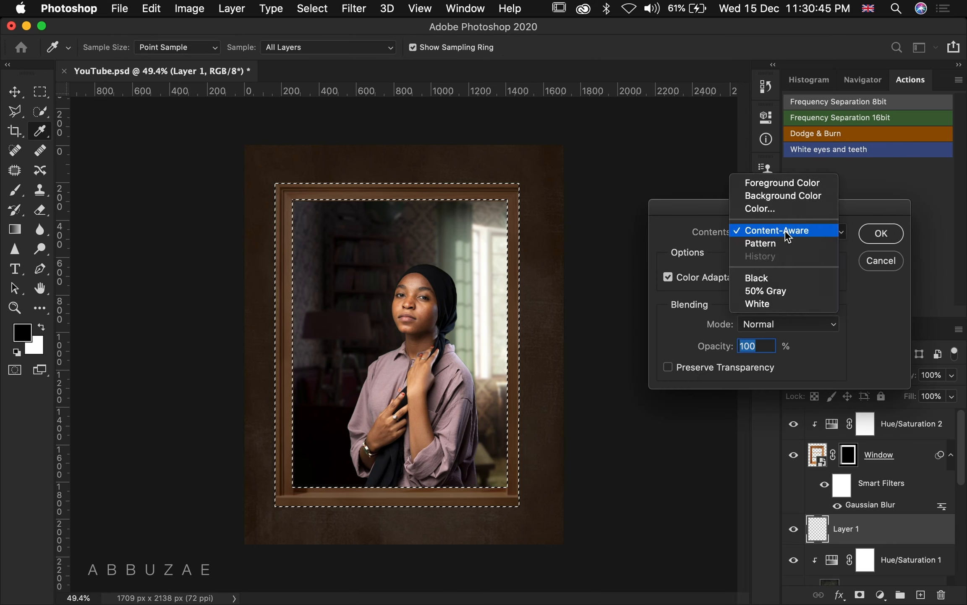
{"action": "left_click", "coordinate": [766, 279]}
{"action": "left_click", "coordinate": [881, 234]}
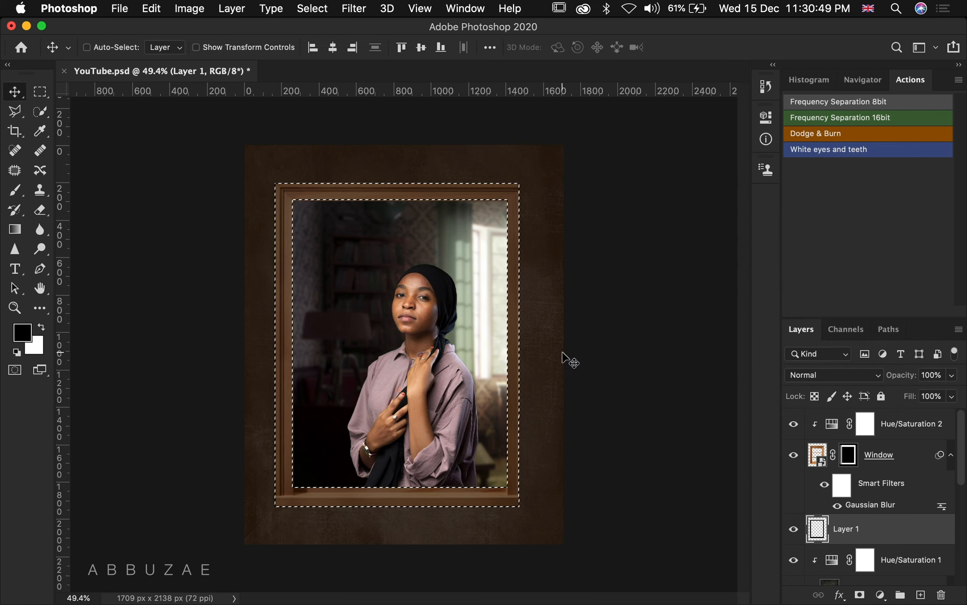
{"action": "key", "text": "super+d"}
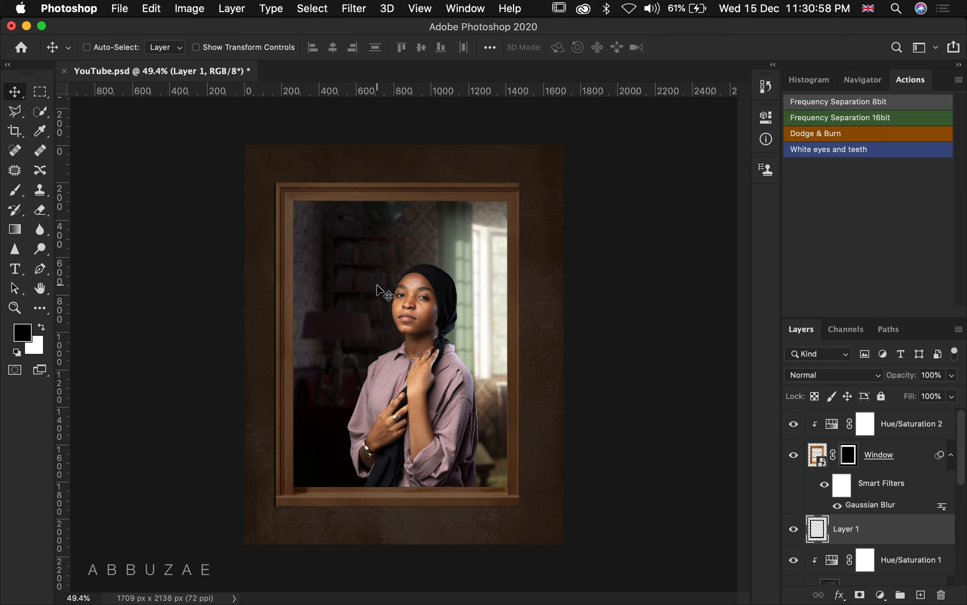
Nudge the black frame fill on Layer 1 down and to the right so it shows as an offset shadow
{"action": "mouse_move", "coordinate": [378, 286]}
{"action": "left_mouse_down"}
{"action": "mouse_move", "coordinate": [385, 295]}
{"action": "mouse_move", "coordinate": [378, 286]}
{"action": "left_mouse_up"}
{"action": "key", "text": "Up"}
{"action": "key", "text": "Up"}
{"action": "key", "text": "Up"}
{"action": "key", "text": "Up"}
{"action": "key", "text": "Up"}
{"action": "key", "text": "Up"}
{"action": "key", "text": "Up"}
{"action": "key", "text": "Up"}
{"action": "key", "text": "Up"}
{"action": "key", "text": "Up"}
{"action": "key", "text": "Up"}
{"action": "key", "text": "Up"}
{"action": "key", "text": "Up"}
{"action": "key", "text": "Up"}
{"action": "key", "text": "Left"}
{"action": "key", "text": "Left"}
{"action": "key", "text": "Left"}
{"action": "key", "text": "Left"}
{"action": "key", "text": "Left"}
{"action": "key", "text": "Left"}
{"action": "key", "text": "Left"}
{"action": "key", "text": "Left"}
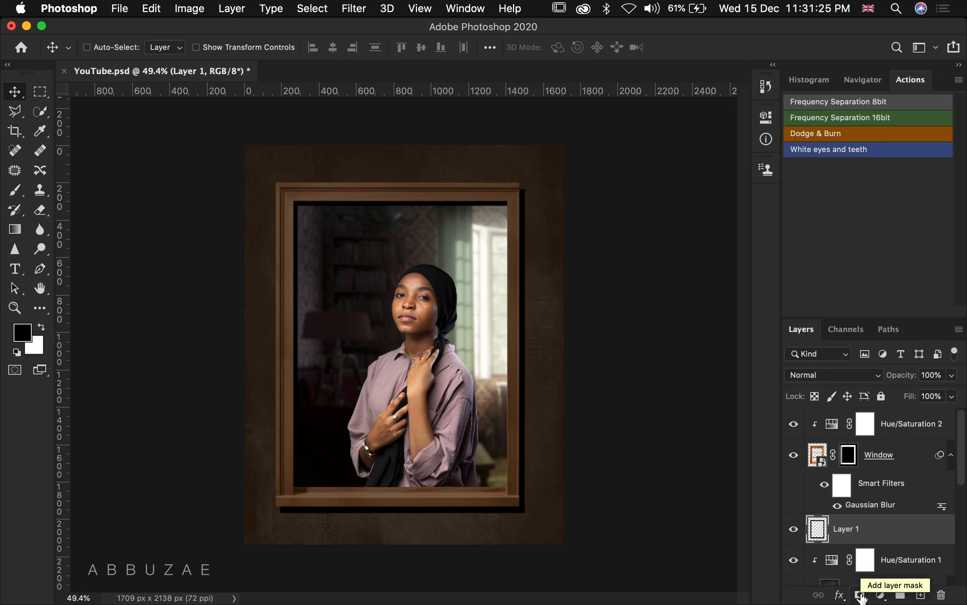
Outline the upper-left half of the window frame with the Polygonal Lasso, cutting diagonally from its top-right to its bottom-left corner
{"action": "left_click", "coordinate": [14, 113]}
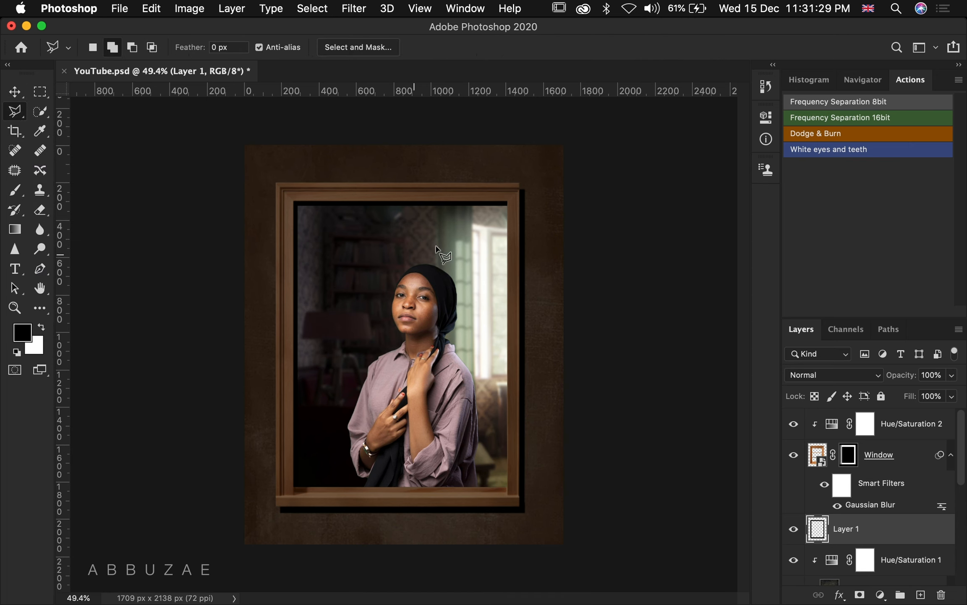
{"action": "left_click", "coordinate": [520, 179]}
{"action": "left_click", "coordinate": [506, 216]}
{"action": "left_click", "coordinate": [309, 486]}
{"action": "left_click", "coordinate": [271, 503]}
{"action": "left_click", "coordinate": [269, 170]}
{"action": "left_click", "coordinate": [519, 180]}
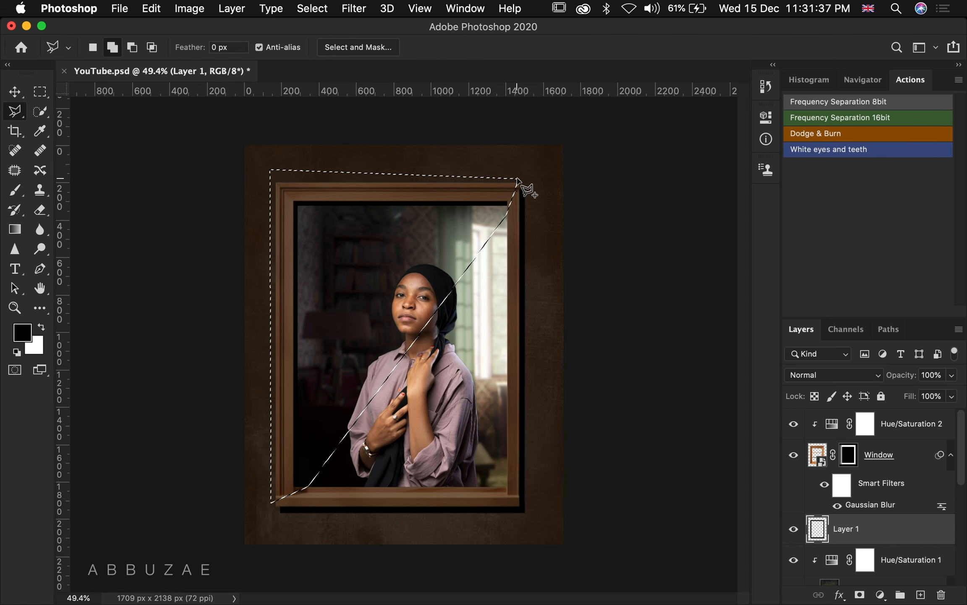
Erase the black shadow inside the polygonal selection, deselect, and compare Layer 1 by toggling its visibility
{"action": "left_click", "coordinate": [38, 211]}
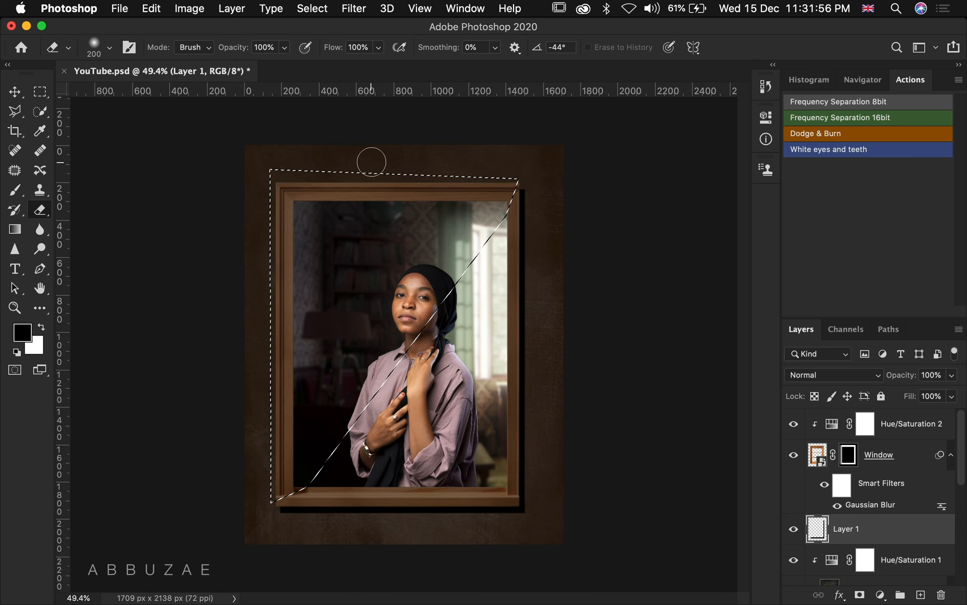
{"action": "key", "text": "super+d"}
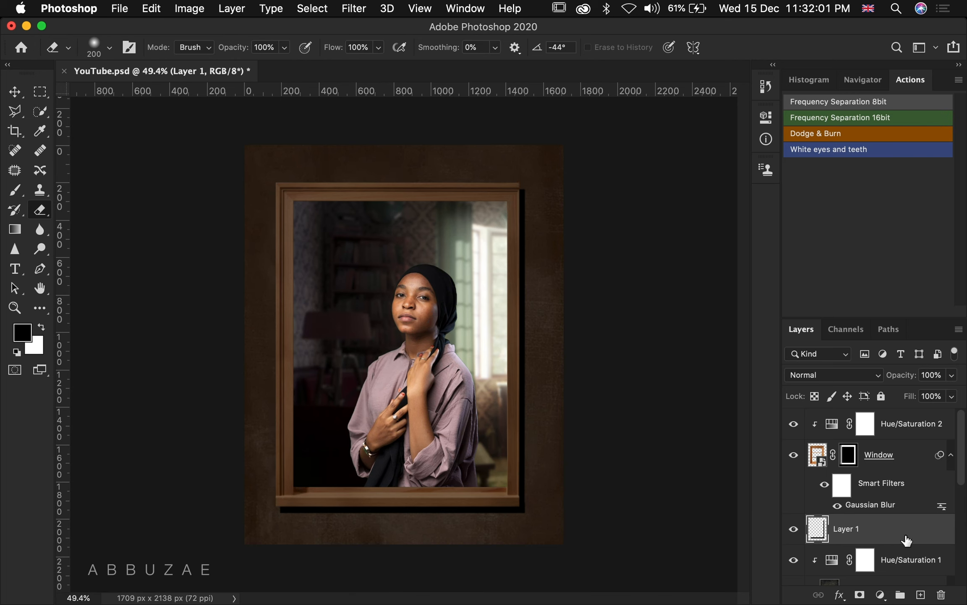
{"action": "left_click", "coordinate": [794, 530]}
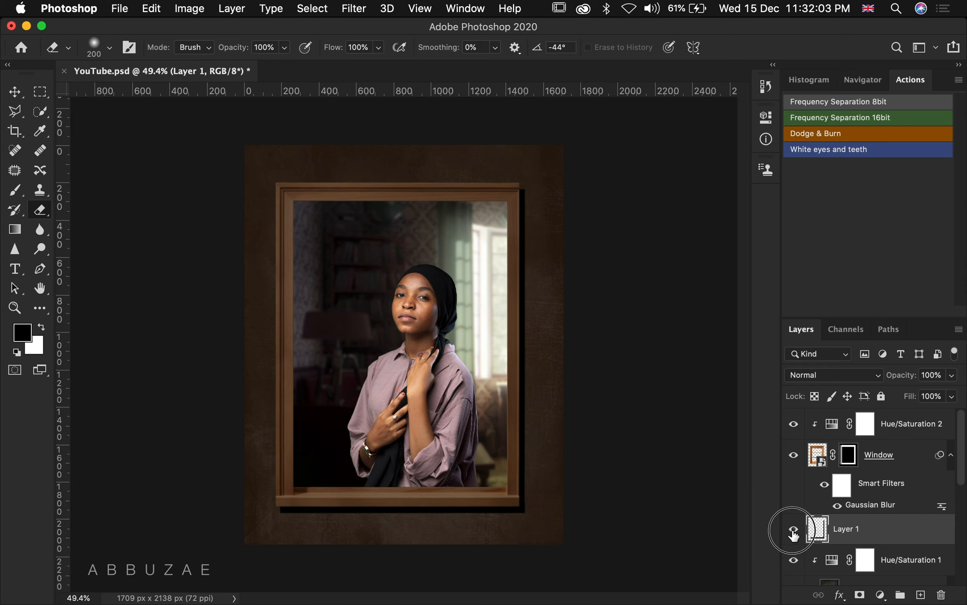
{"action": "left_click", "coordinate": [794, 530]}
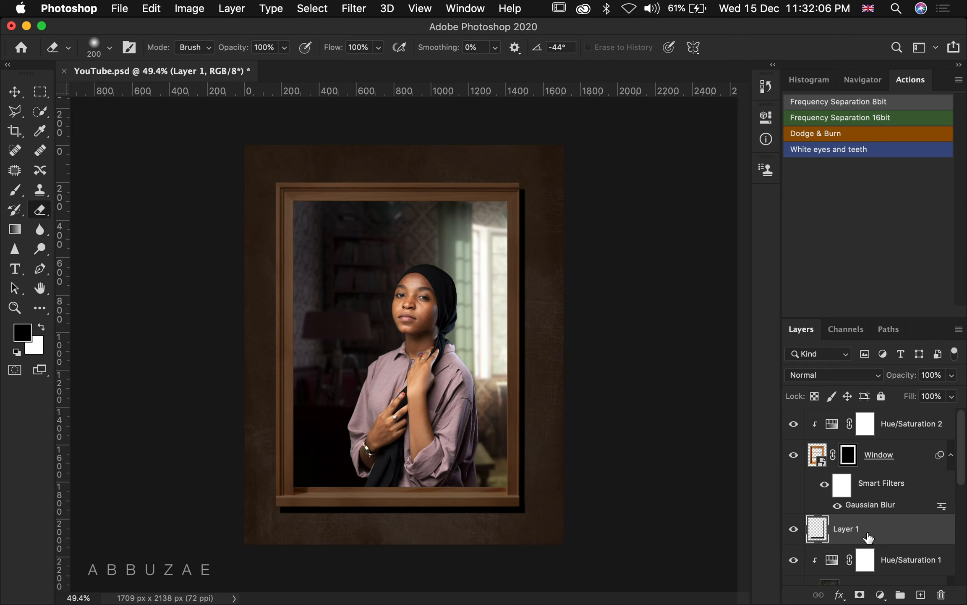
Soften the shadow on Layer 1 with a Gaussian Blur of 9.9 pixels radius
{"action": "left_click", "coordinate": [359, 11]}
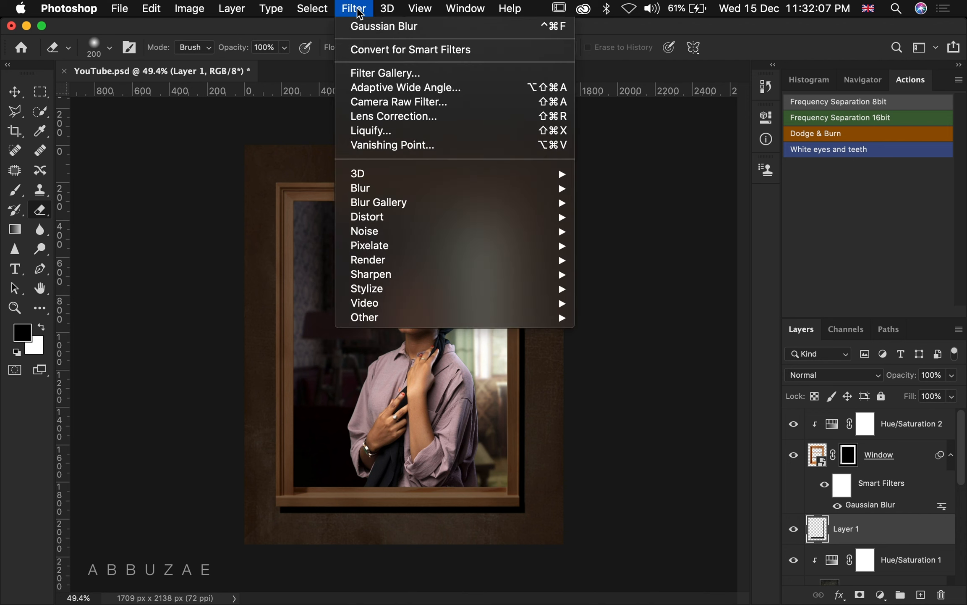
{"action": "mouse_move", "coordinate": [383, 193]}
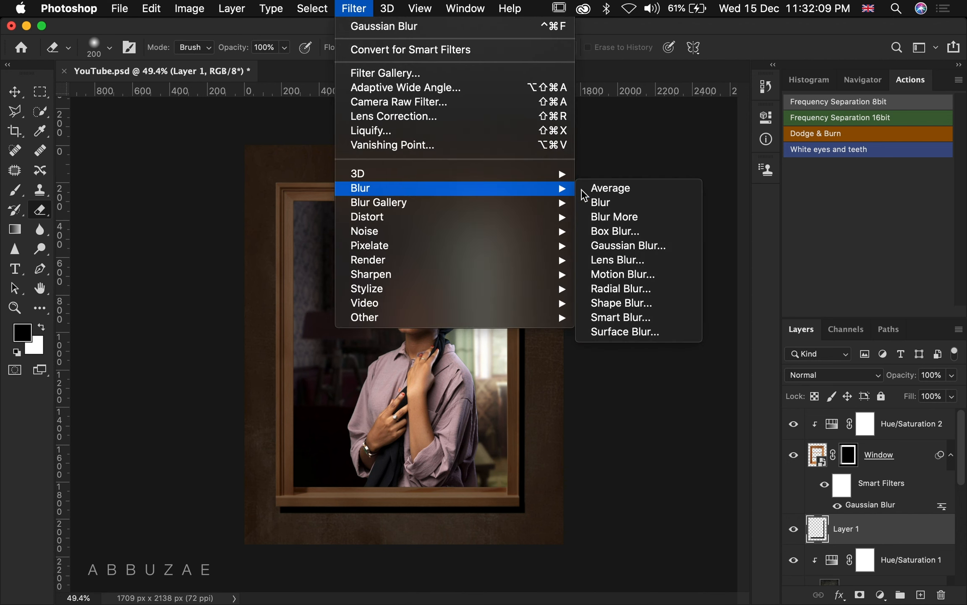
{"action": "left_click", "coordinate": [638, 252]}
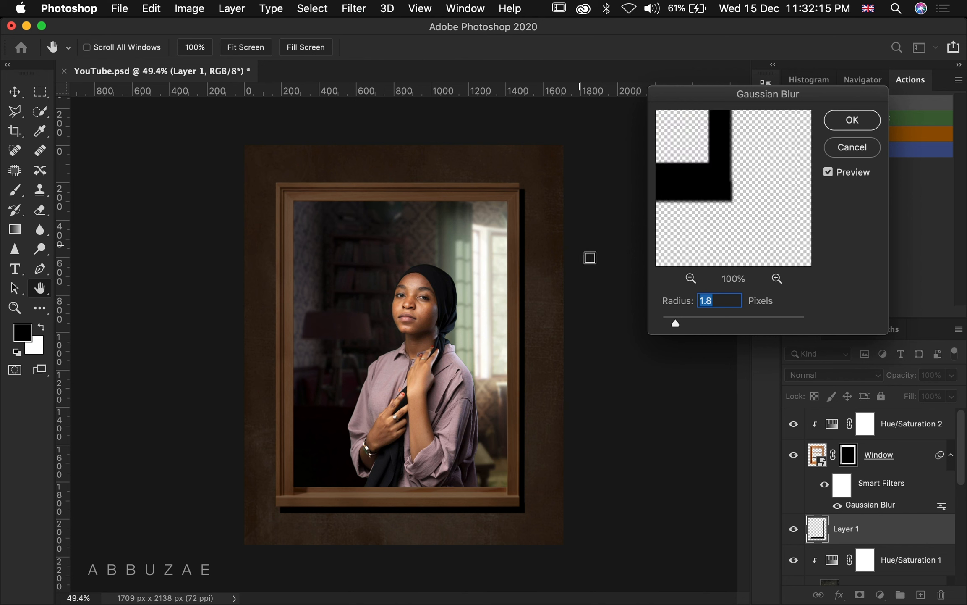
{"action": "left_click_drag", "start_coordinate": [693, 318], "coordinate": [719, 320]}
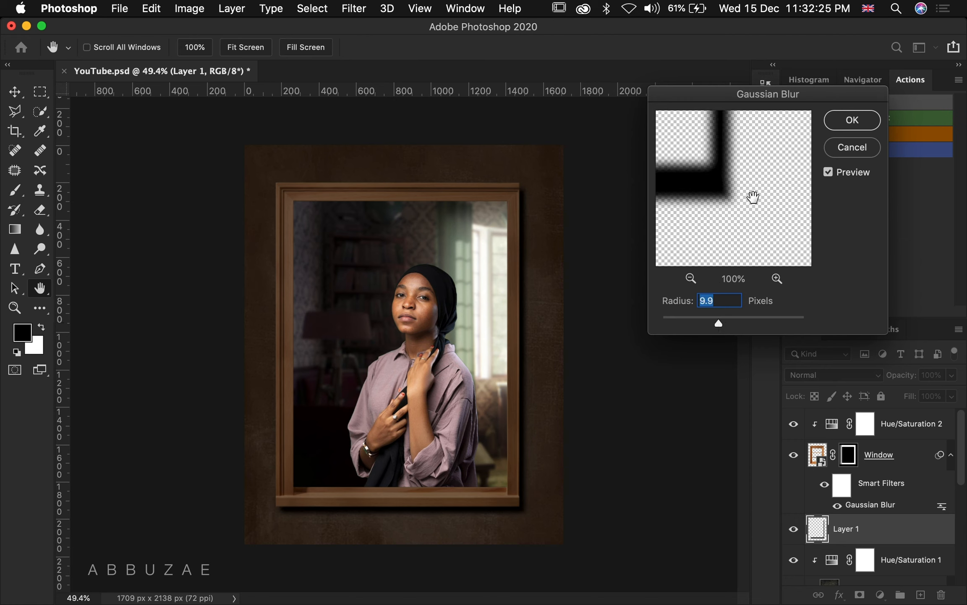
{"action": "left_click", "coordinate": [857, 123]}
{"action": "key", "text": "e"}
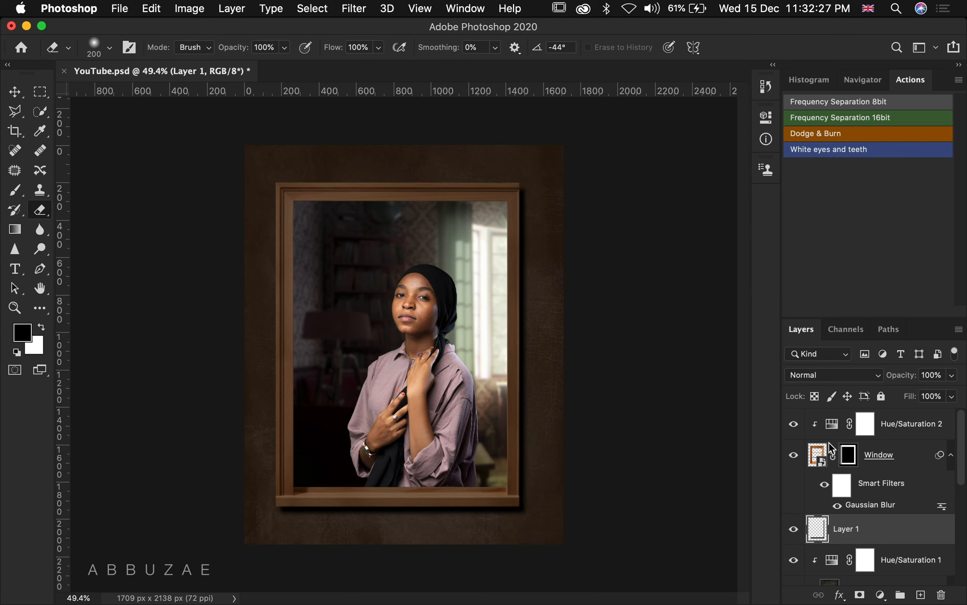
Lower the shadow layer's opacity to 56%, toggling its visibility to compare the effect
{"action": "left_click_drag", "start_coordinate": [905, 380], "coordinate": [894, 385]}
{"action": "left_click", "coordinate": [793, 530]}
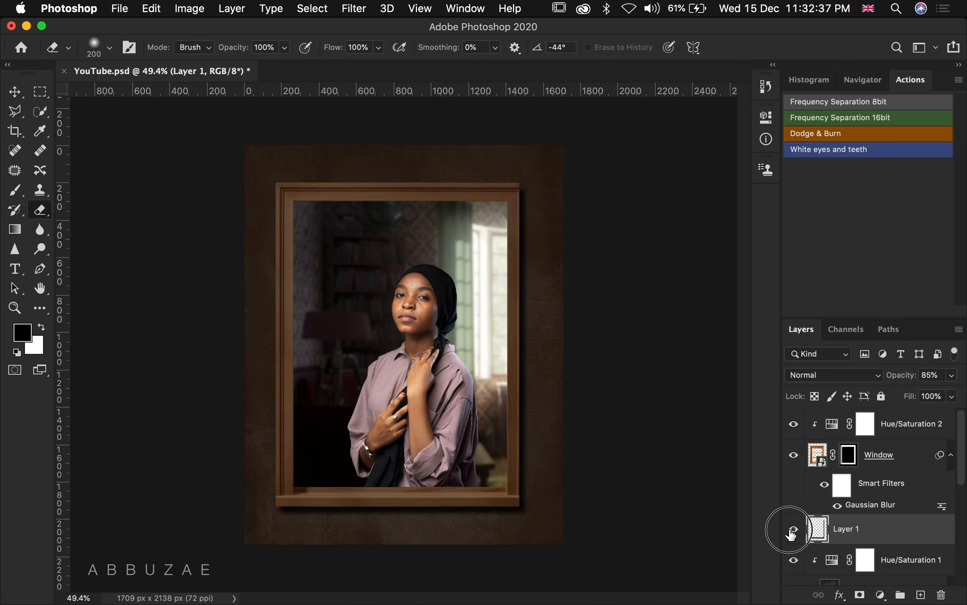
{"action": "left_click", "coordinate": [792, 530]}
{"action": "left_click", "coordinate": [793, 530]}
{"action": "left_click", "coordinate": [792, 530]}
{"action": "left_click_drag", "start_coordinate": [911, 383], "coordinate": [900, 383]}
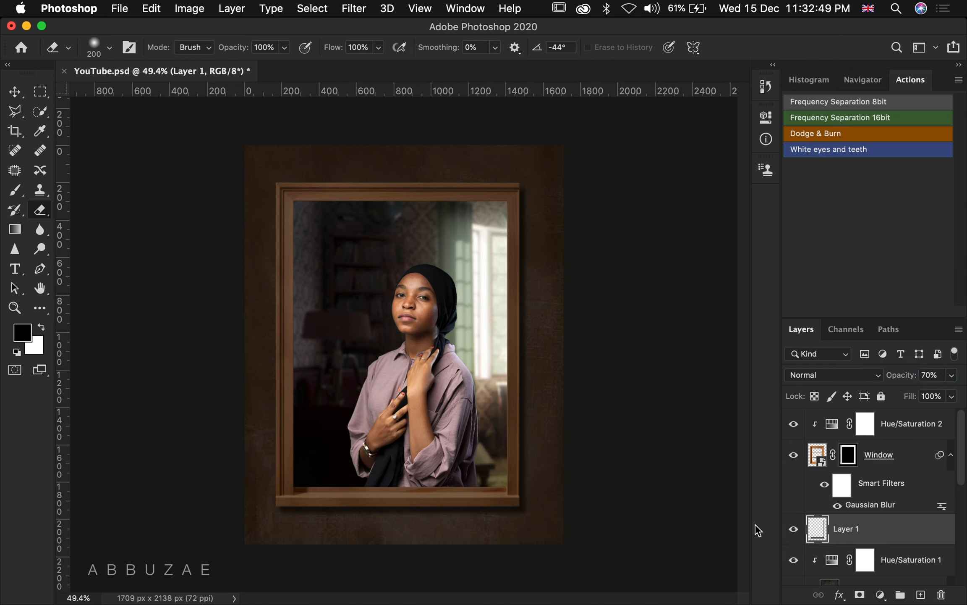
{"action": "left_click", "coordinate": [794, 531]}
{"action": "left_click", "coordinate": [793, 531]}
{"action": "left_click", "coordinate": [793, 531]}
{"action": "left_click", "coordinate": [793, 532]}
{"action": "left_click_drag", "start_coordinate": [896, 381], "coordinate": [902, 380]}
{"action": "left_click", "coordinate": [793, 529]}
{"action": "left_click", "coordinate": [793, 529]}
{"action": "left_click", "coordinate": [793, 529]}
{"action": "left_click", "coordinate": [791, 532]}
Examine the shadow along the frame's bottom-left and top-right corners up close, then fit the whole image in view
{"action": "key", "text": "z"}
{"action": "left_click_drag", "start_coordinate": [274, 552], "coordinate": [367, 521]}
{"action": "scroll", "coordinate": [326, 369], "scroll_direction": "up", "scroll_amount": 15}
{"action": "scroll", "coordinate": [326, 370], "scroll_direction": "right", "scroll_amount": 5}
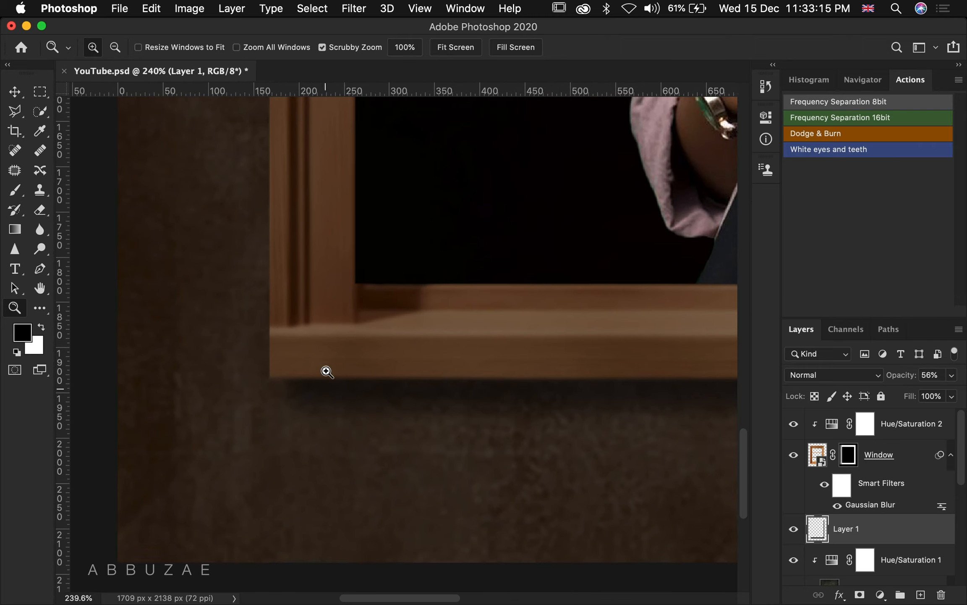
{"action": "scroll", "coordinate": [326, 371], "scroll_direction": "up", "scroll_amount": 15}
{"action": "scroll", "coordinate": [327, 372], "scroll_direction": "right", "scroll_amount": 15}
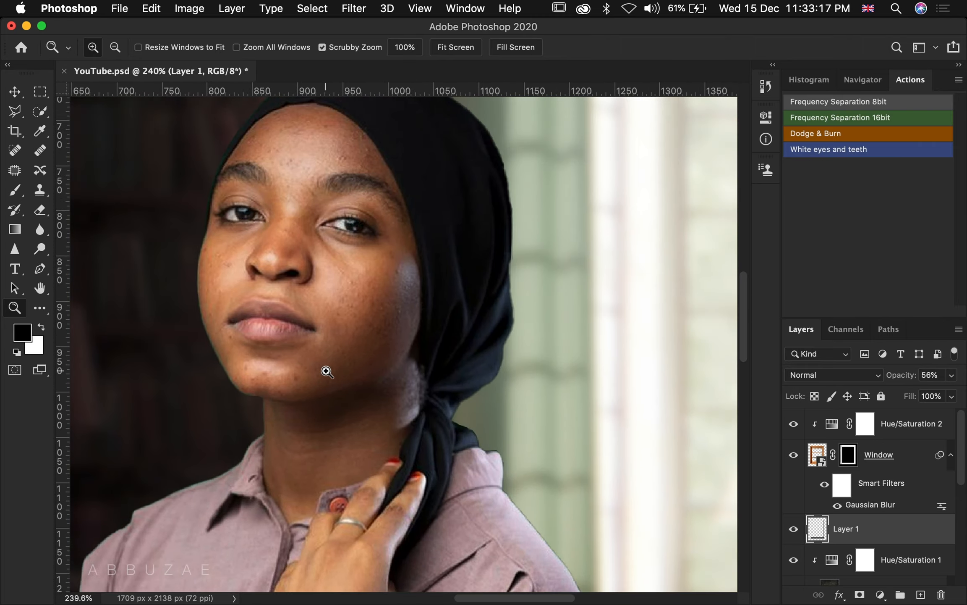
{"action": "scroll", "coordinate": [327, 372], "scroll_direction": "up", "scroll_amount": 5}
{"action": "scroll", "coordinate": [326, 371], "scroll_direction": "right", "scroll_amount": 3}
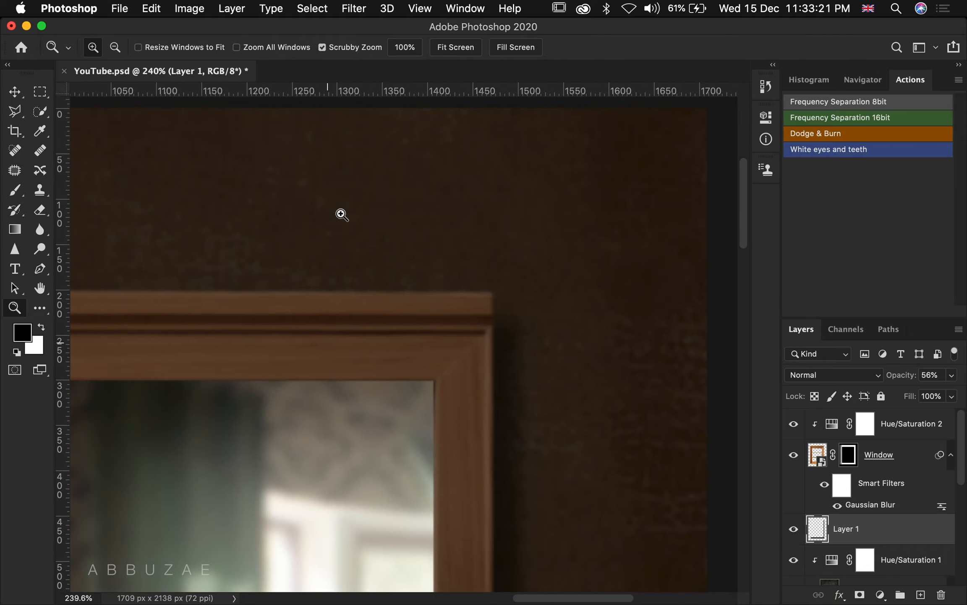
{"action": "left_click", "coordinate": [455, 47]}
{"action": "left_click_drag", "start_coordinate": [422, 325], "coordinate": [396, 326]}
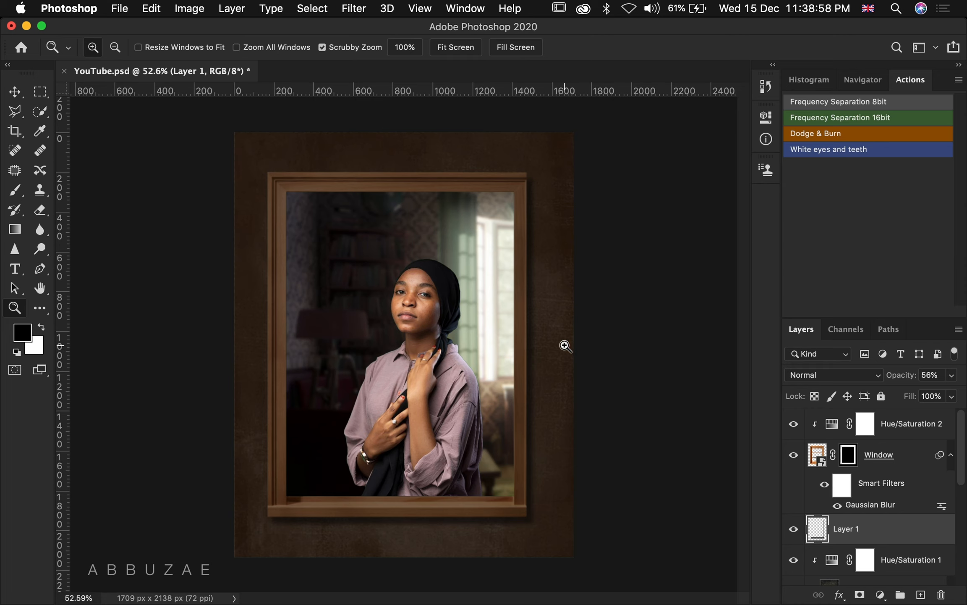
Add a Curves adjustment above Hue/Saturation 2, clip it to the Window layer, and darken it with a point at input 96, output 64
{"action": "left_click", "coordinate": [918, 430]}
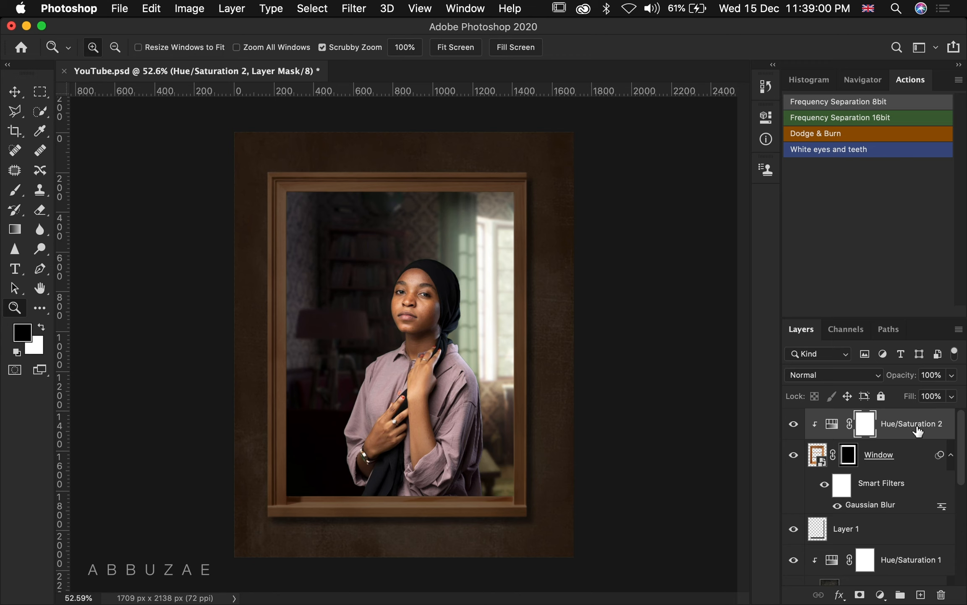
{"action": "left_click", "coordinate": [880, 598]}
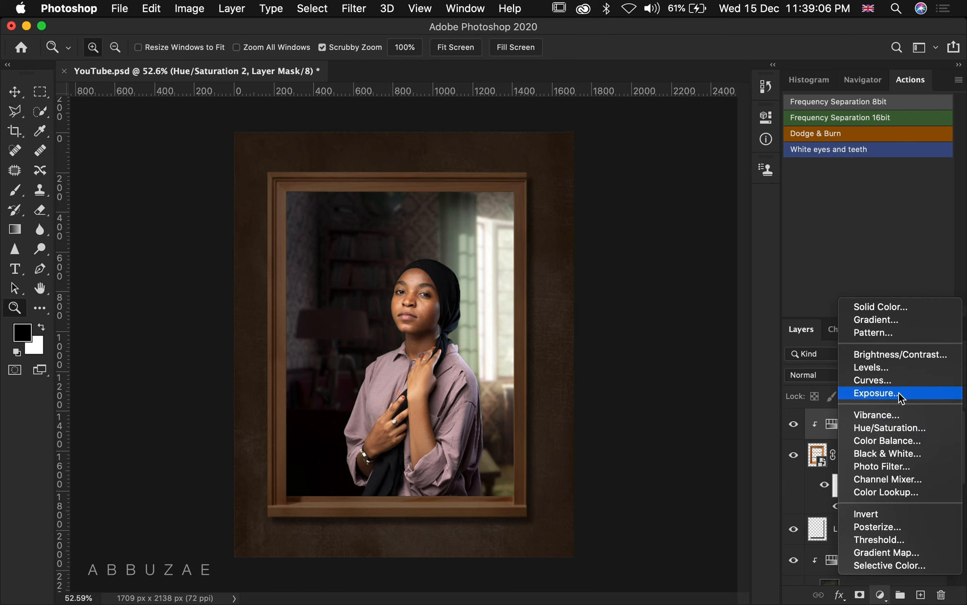
{"action": "left_click", "coordinate": [901, 376]}
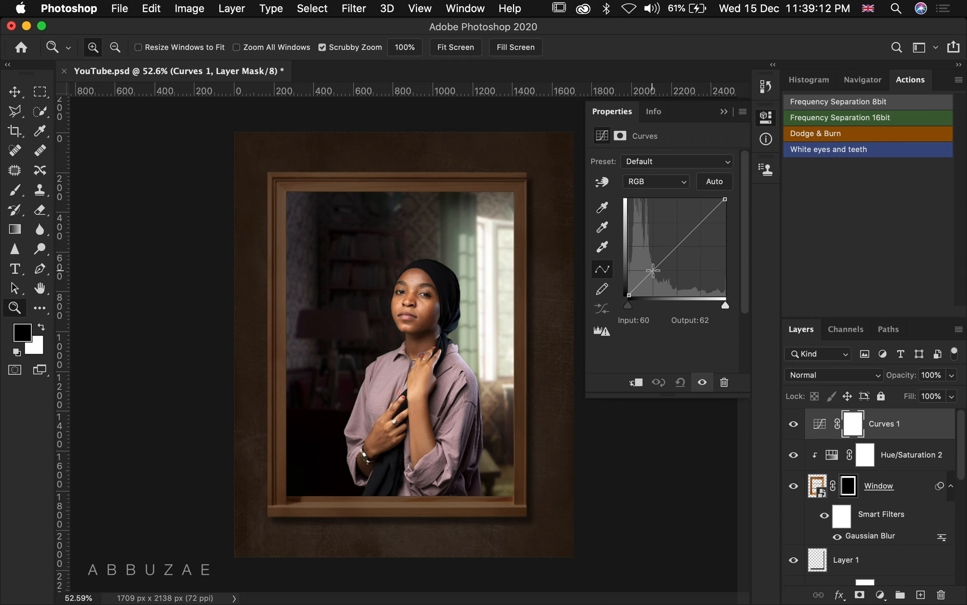
{"action": "left_click", "coordinate": [637, 383]}
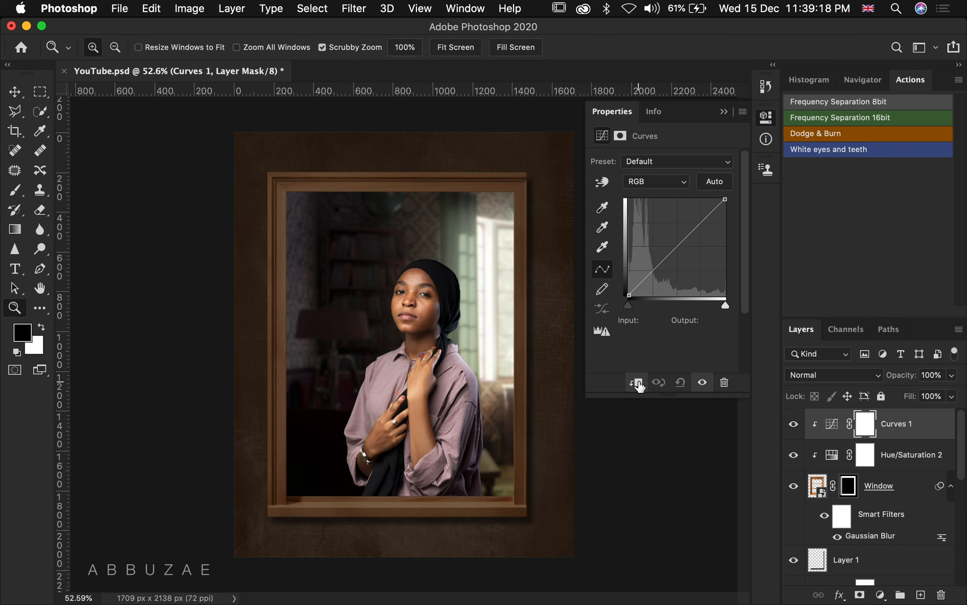
{"action": "left_click_drag", "start_coordinate": [658, 266], "coordinate": [666, 271]}
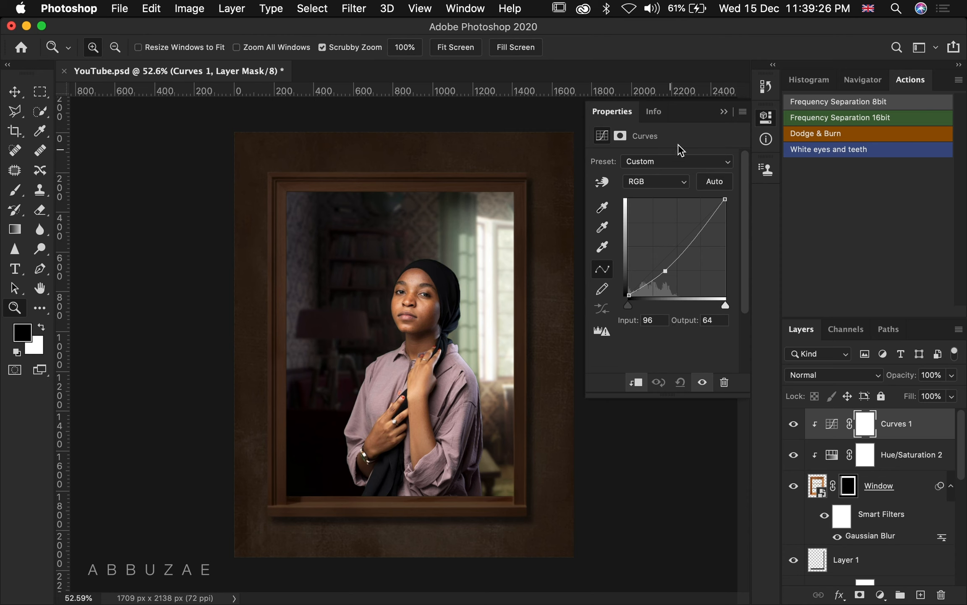
{"action": "left_click", "coordinate": [723, 111]}
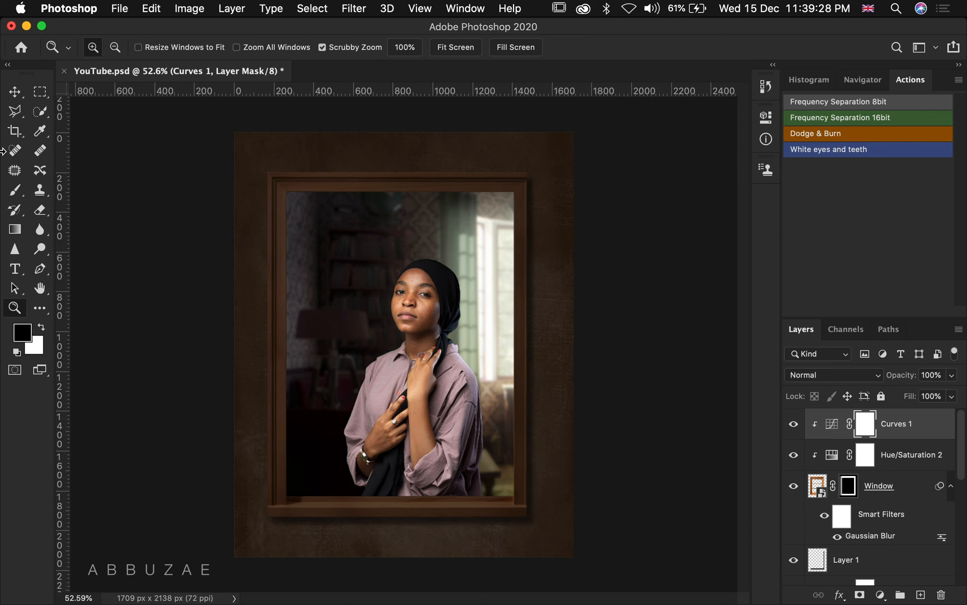
Mask the Curves darkening with black-to-transparent linear gradients running diagonally from the image's upper left to the frame's lower right
{"action": "left_click", "coordinate": [14, 234]}
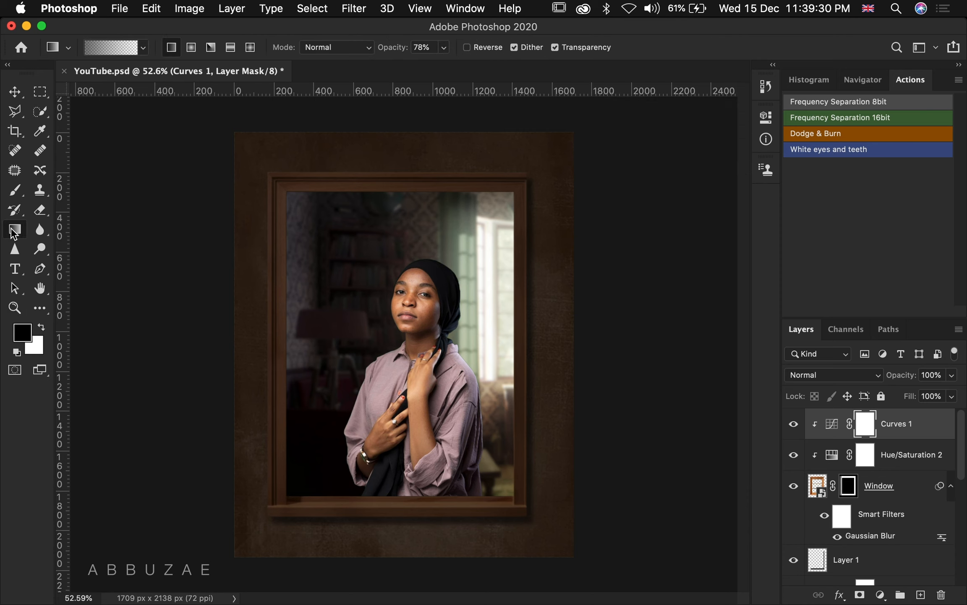
{"action": "left_click", "coordinate": [145, 48]}
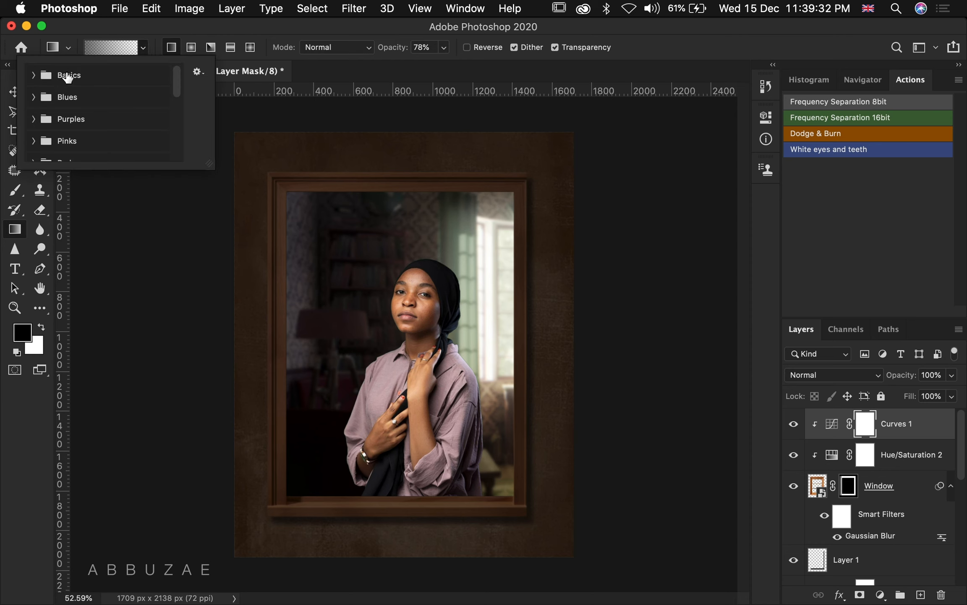
{"action": "left_click", "coordinate": [34, 76]}
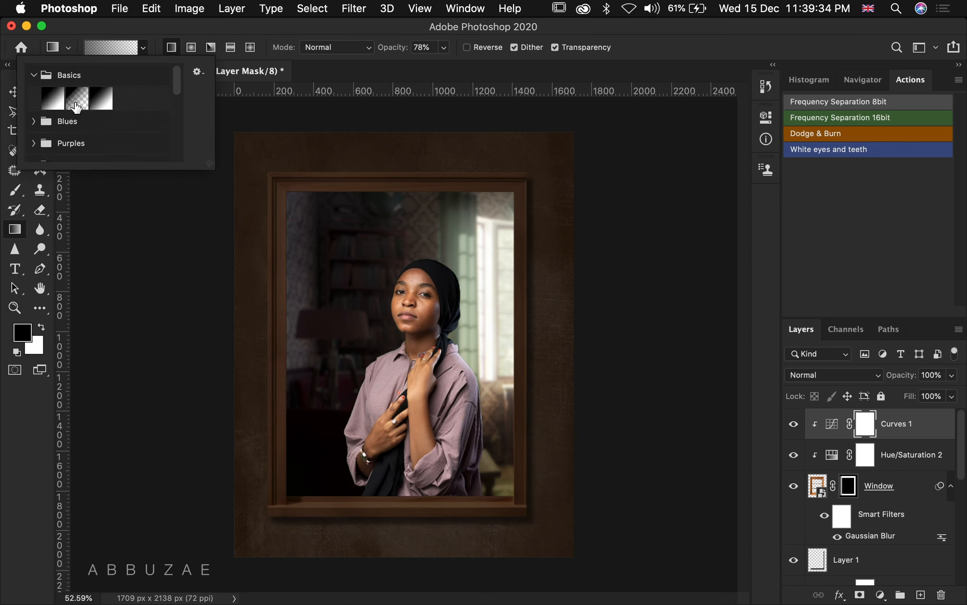
{"action": "left_click", "coordinate": [31, 448]}
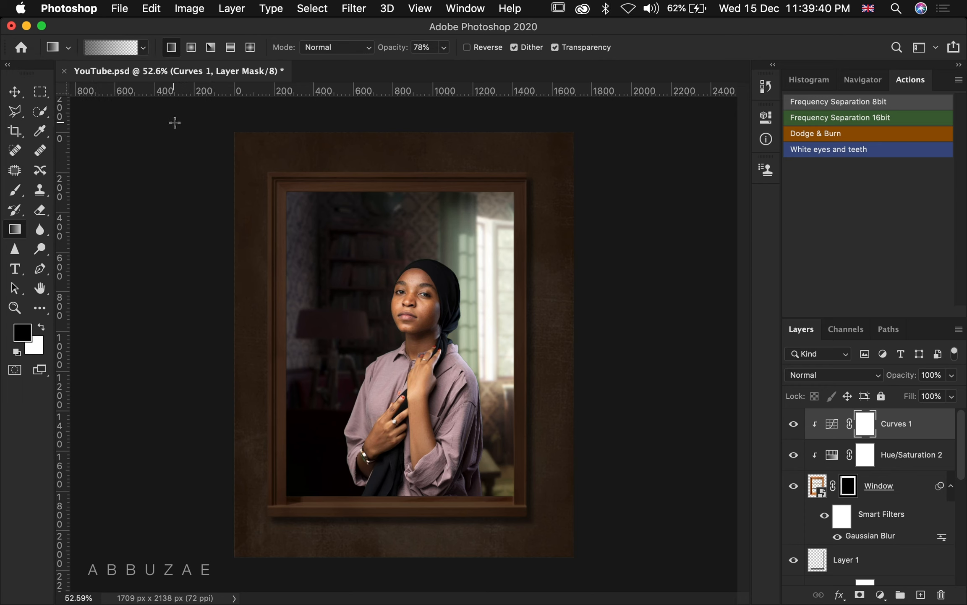
{"action": "left_click_drag", "start_coordinate": [175, 122], "coordinate": [510, 452]}
{"action": "left_click_drag", "start_coordinate": [194, 155], "coordinate": [495, 463]}
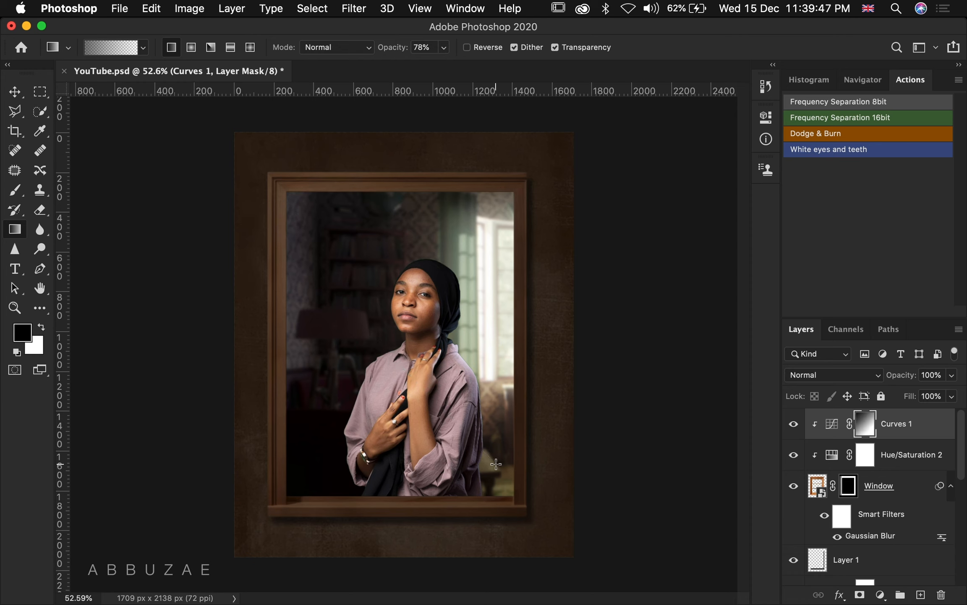
Extend the Curves 1 mask with two more diagonal black-to-transparent gradients from the frame's upper left towards its lower right
{"action": "left_click", "coordinate": [794, 424]}
{"action": "left_click", "coordinate": [794, 424]}
{"action": "left_click", "coordinate": [793, 424]}
{"action": "left_click", "coordinate": [793, 424]}
{"action": "left_click_drag", "start_coordinate": [261, 224], "coordinate": [513, 507]}
{"action": "left_click_drag", "start_coordinate": [304, 173], "coordinate": [544, 449]}
Lower the Curves 1 layer's opacity to 88%, toggling its visibility to compare the frame's darkening
{"action": "left_click", "coordinate": [794, 424]}
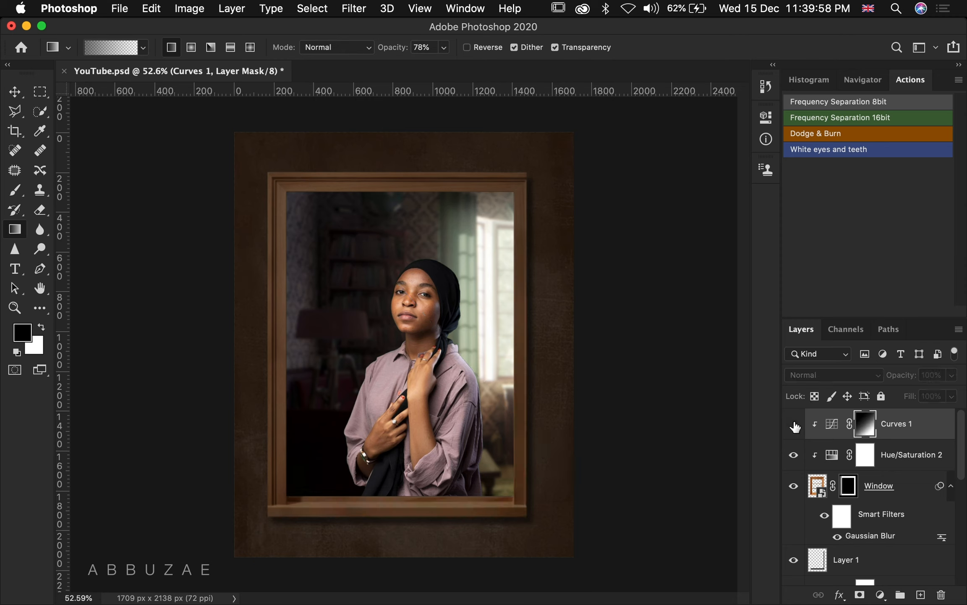
{"action": "left_click", "coordinate": [794, 424]}
{"action": "left_click", "coordinate": [794, 424]}
{"action": "left_click", "coordinate": [793, 424]}
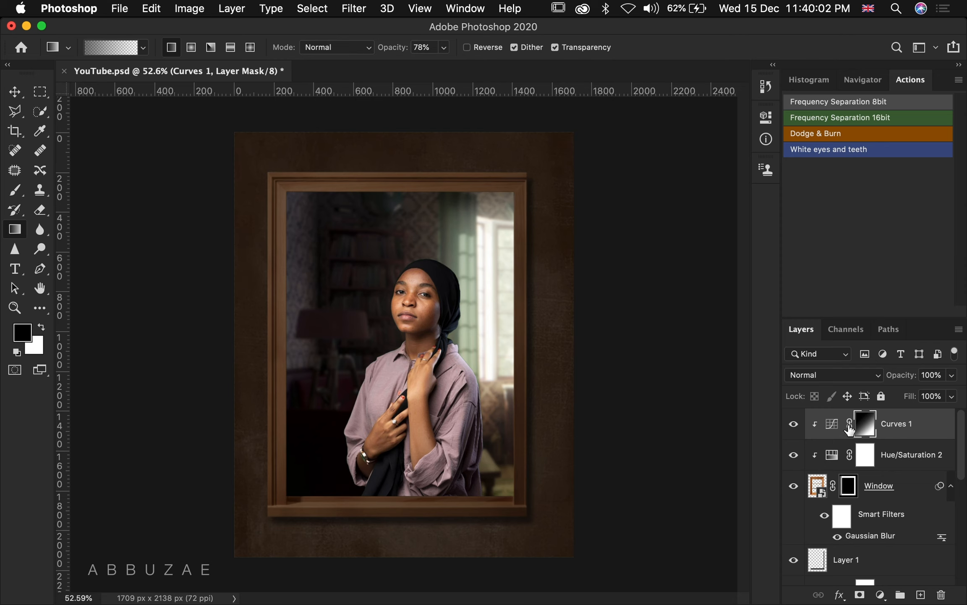
{"action": "left_click_drag", "start_coordinate": [903, 378], "coordinate": [895, 380]}
{"action": "left_click", "coordinate": [793, 424]}
{"action": "left_click", "coordinate": [794, 425]}
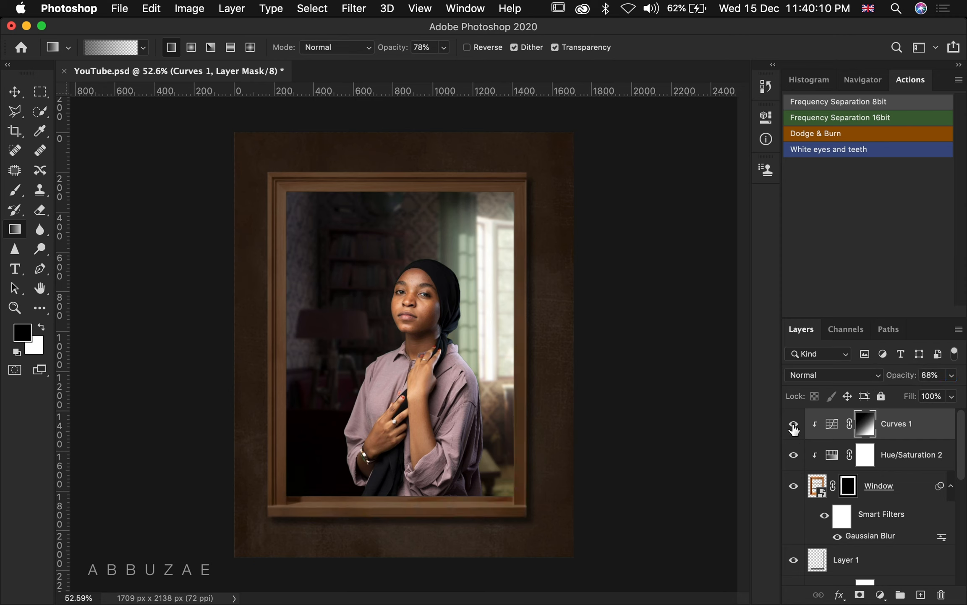
Add a Curves adjustment above Hue/Saturation 1, clip it to the wall, and darken it with a point at input 76, output 52
{"action": "scroll", "coordinate": [820, 476], "scroll_direction": "down", "scroll_amount": 8}
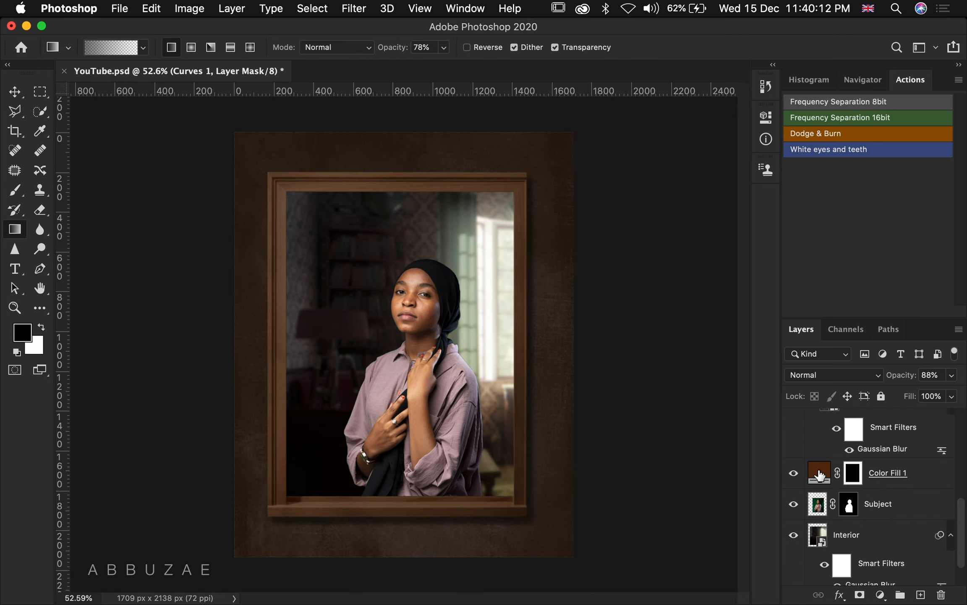
{"action": "scroll", "coordinate": [820, 476], "scroll_direction": "up", "scroll_amount": 1}
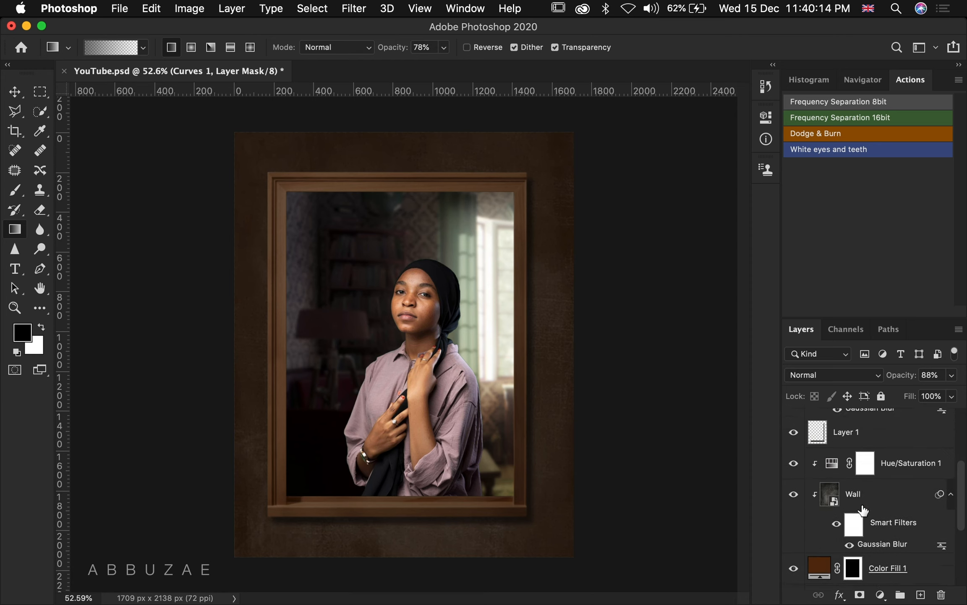
{"action": "left_click", "coordinate": [910, 467]}
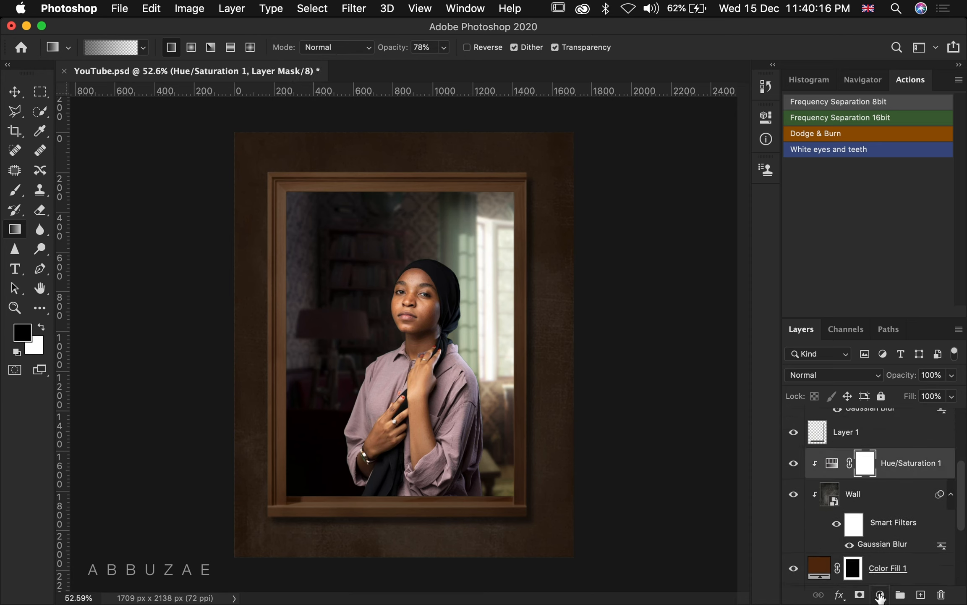
{"action": "left_click", "coordinate": [880, 595]}
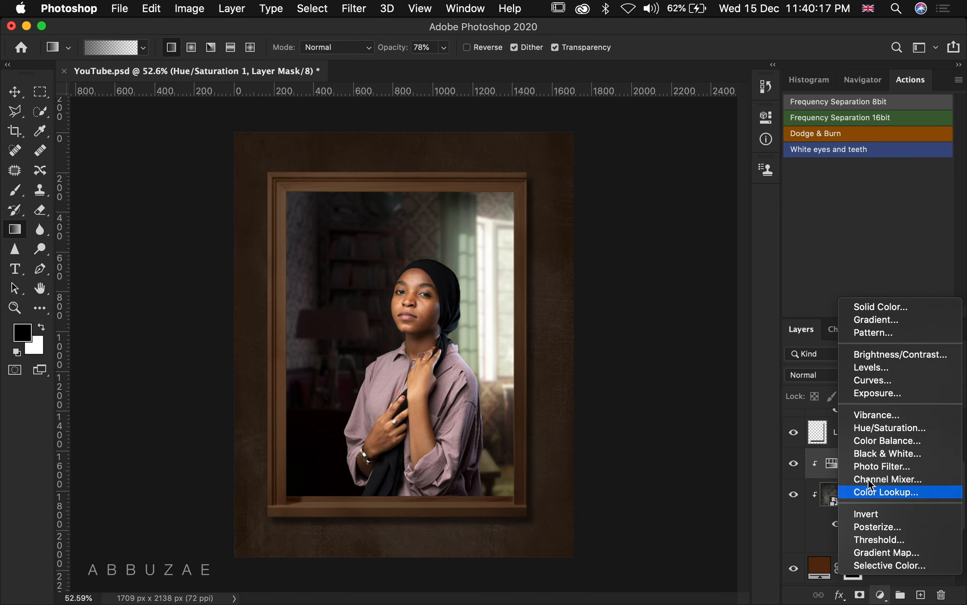
{"action": "left_click", "coordinate": [870, 380]}
{"action": "left_click", "coordinate": [636, 382]}
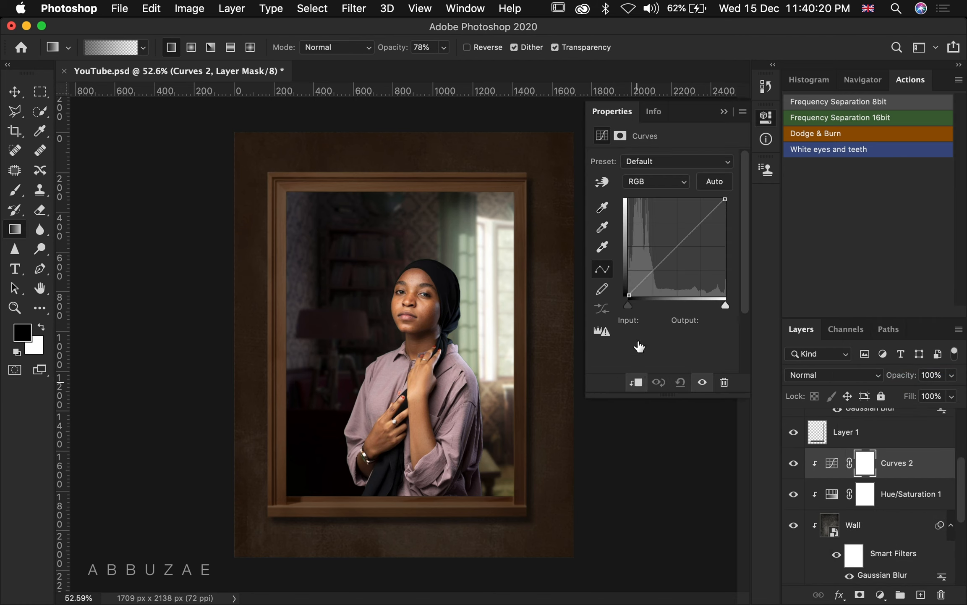
{"action": "left_click_drag", "start_coordinate": [651, 269], "coordinate": [658, 276]}
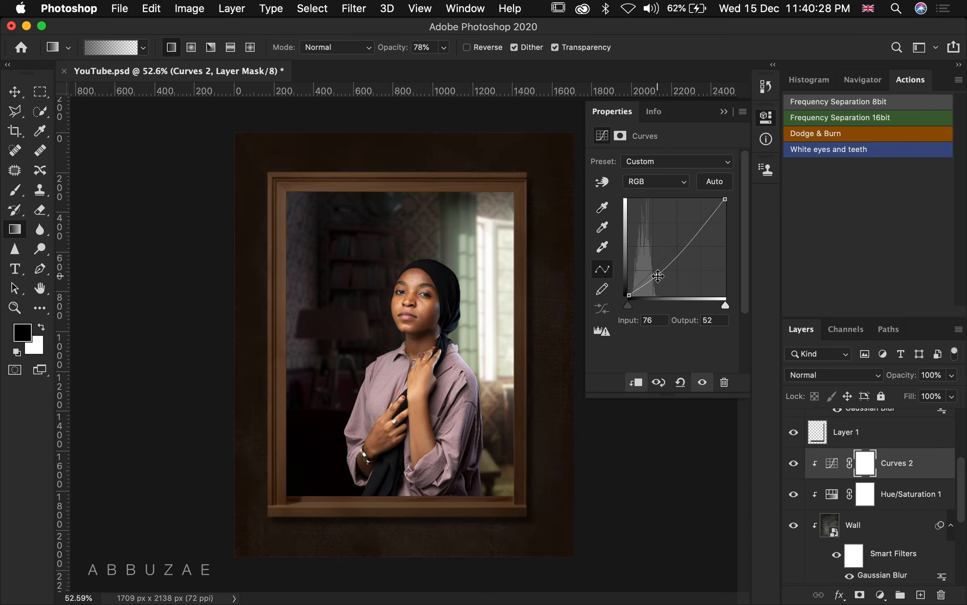
Mask the wall's Curves darkening with black-to-transparent linear gradients running diagonally from the image's upper left to the frame's lower right
{"action": "left_click", "coordinate": [13, 233]}
{"action": "left_click_drag", "start_coordinate": [247, 156], "coordinate": [522, 483]}
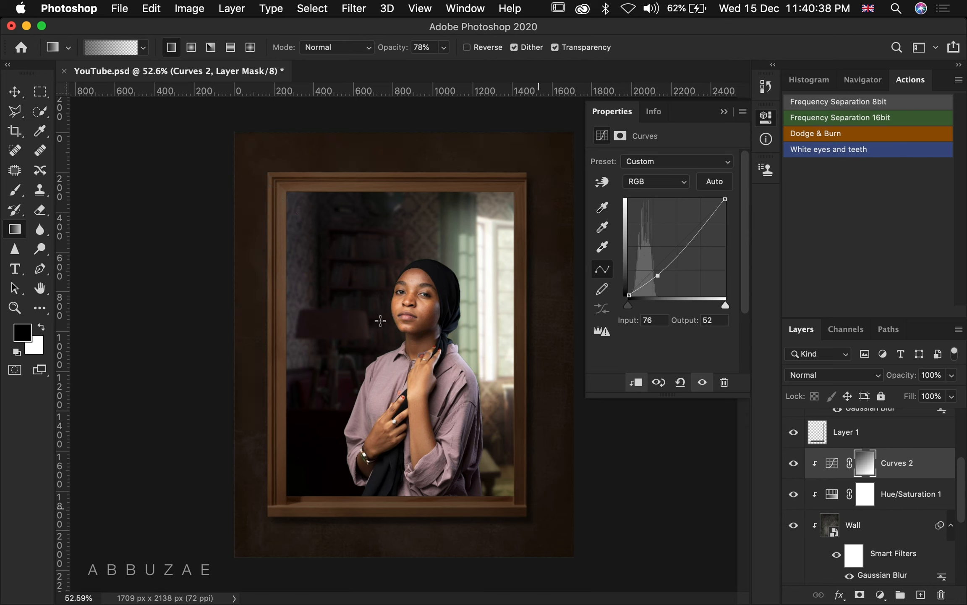
{"action": "left_click_drag", "start_coordinate": [249, 155], "coordinate": [551, 514]}
{"action": "left_click_drag", "start_coordinate": [266, 182], "coordinate": [510, 457]}
{"action": "left_click_drag", "start_coordinate": [280, 233], "coordinate": [484, 480]}
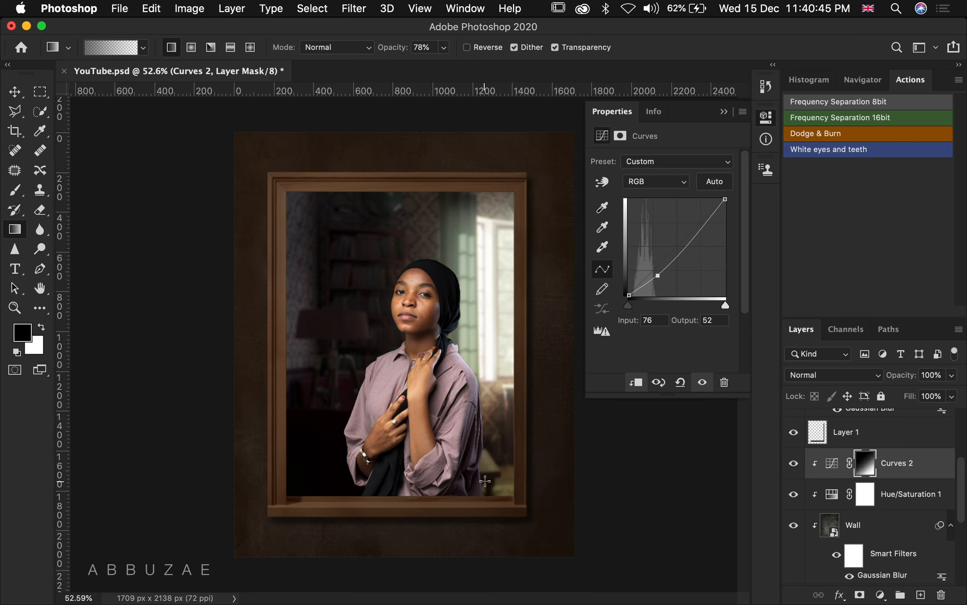
Toggle the Curves 2 layer's visibility to compare the wall's darkening, and close the curve settings
{"action": "left_click", "coordinate": [791, 465]}
{"action": "left_click", "coordinate": [791, 465]}
{"action": "left_click", "coordinate": [791, 464]}
{"action": "left_click", "coordinate": [791, 464]}
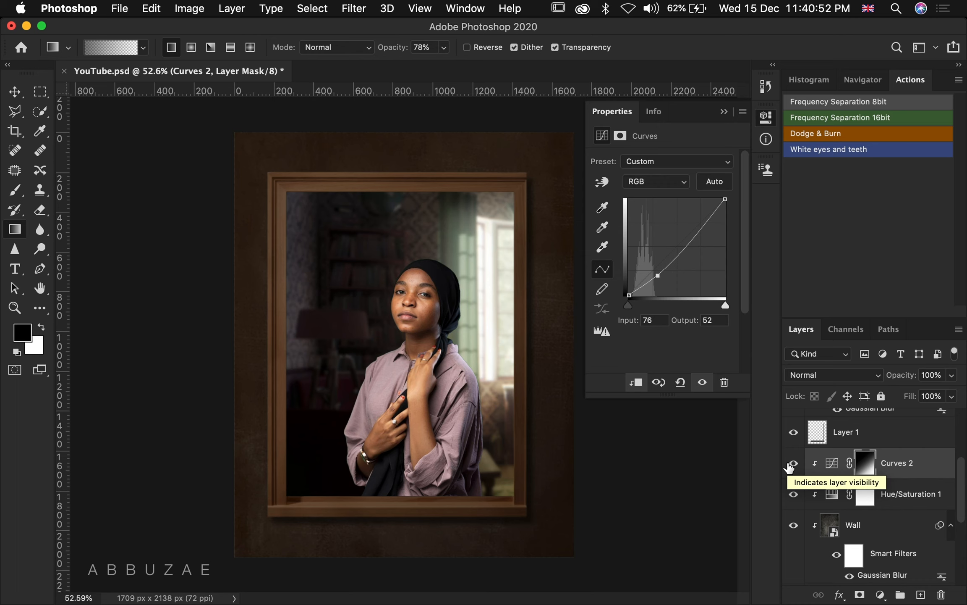
{"action": "left_click", "coordinate": [723, 112]}
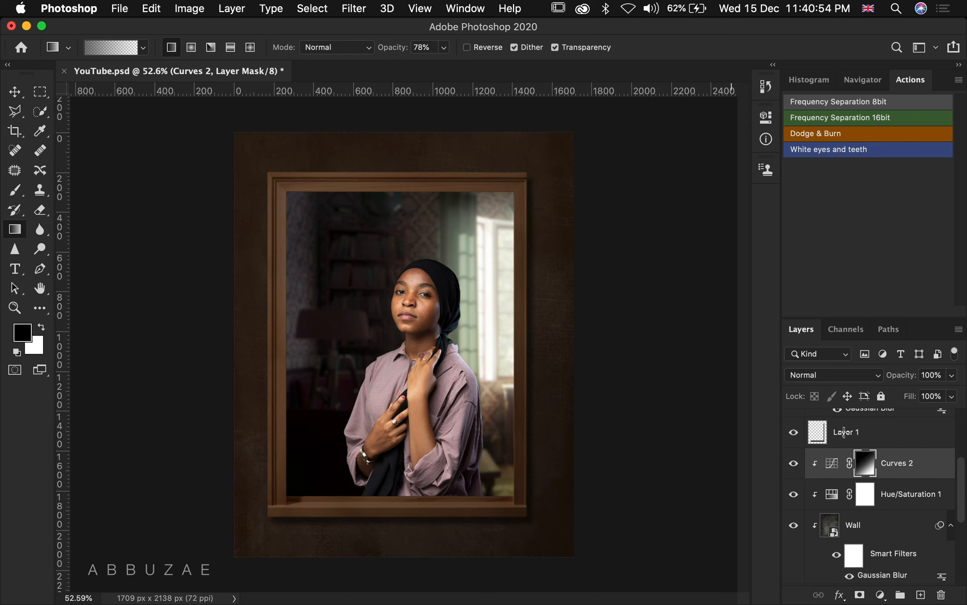
Place the plant image 2020_08_22_05_57_IMG_0636 from the Files folder into the composite above the Curves 1 layer
{"action": "scroll", "coordinate": [899, 444], "scroll_direction": "up", "scroll_amount": 3}
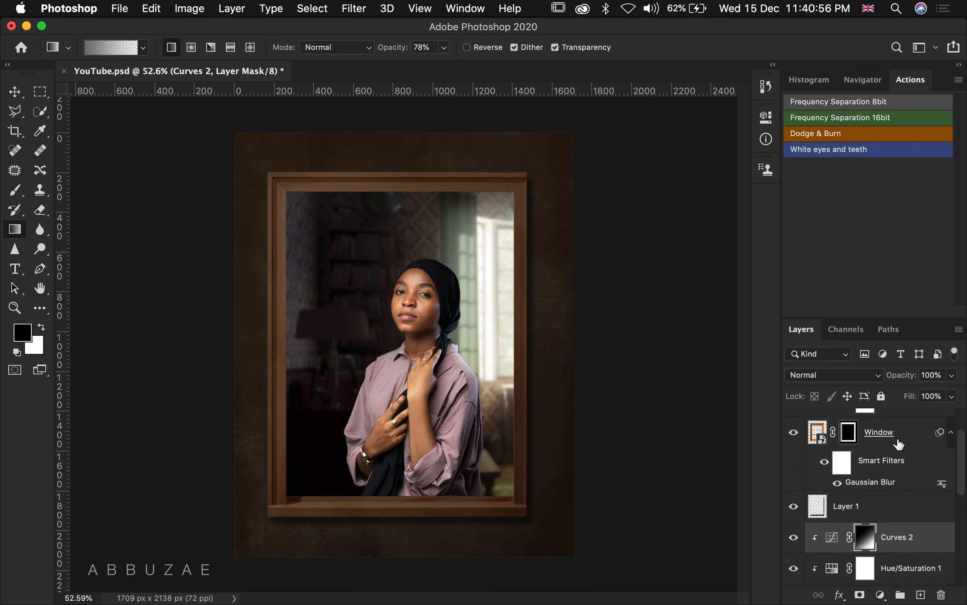
{"action": "scroll", "coordinate": [899, 444], "scroll_direction": "up", "scroll_amount": 2}
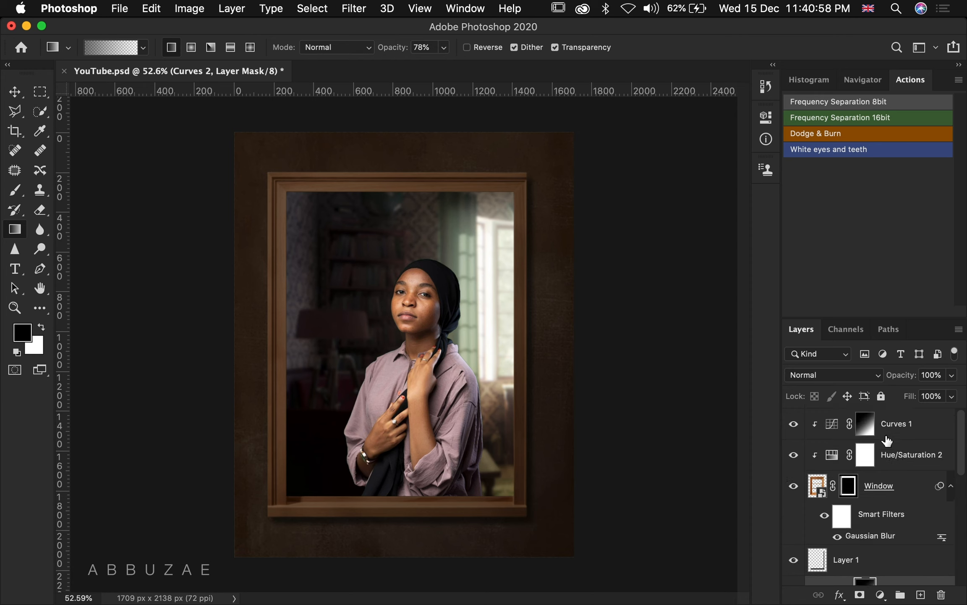
{"action": "left_click", "coordinate": [936, 427]}
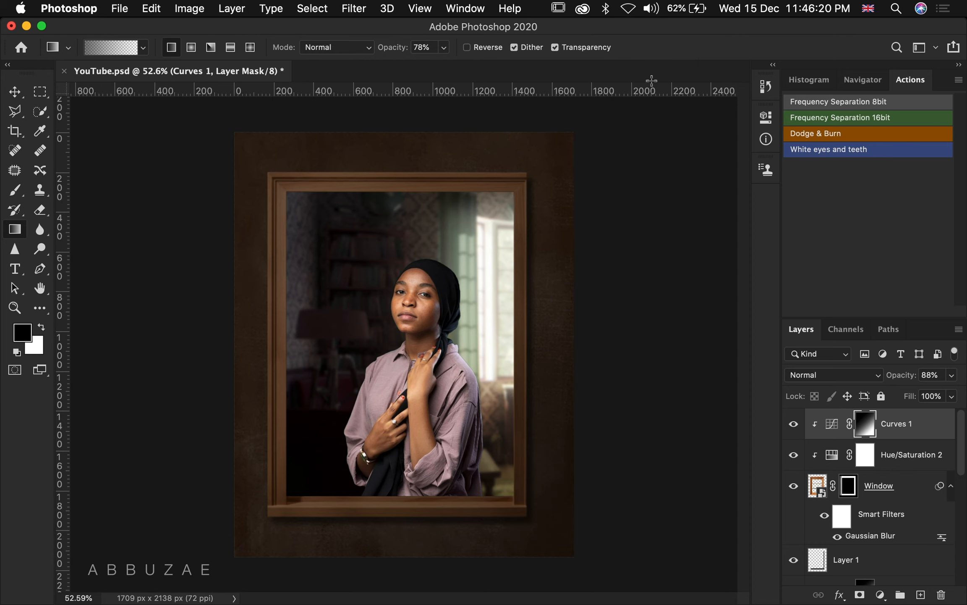
{"action": "left_click_drag", "start_coordinate": [744, 31], "coordinate": [443, 33]}
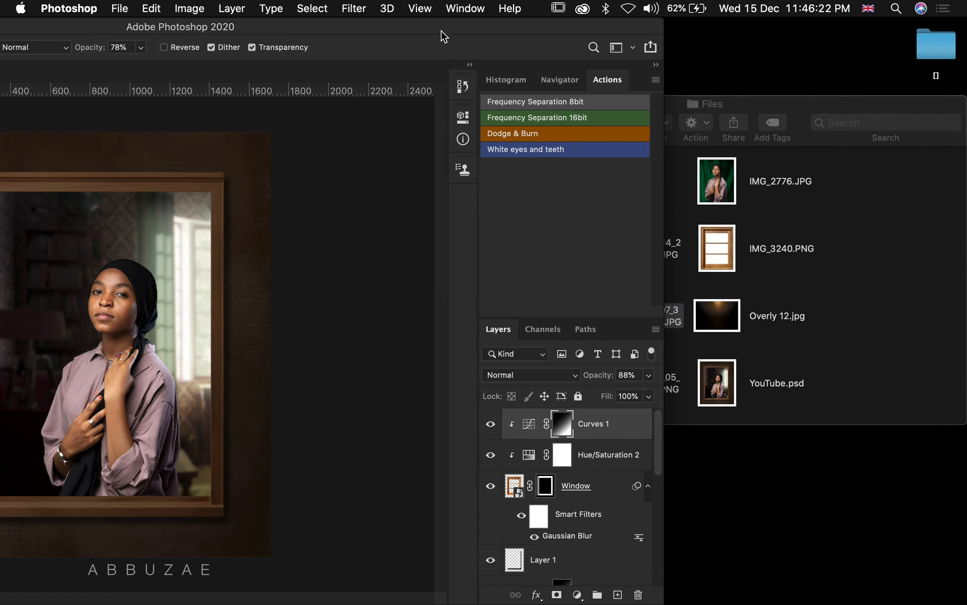
{"action": "left_click", "coordinate": [881, 282]}
{"action": "left_click_drag", "start_coordinate": [587, 392], "coordinate": [210, 557]}
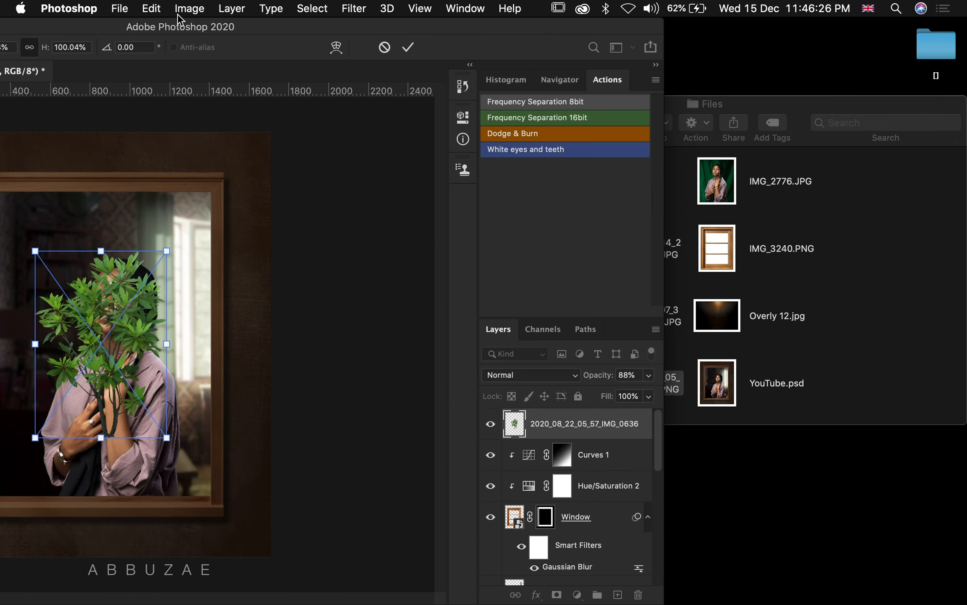
{"action": "double_click", "coordinate": [230, 31]}
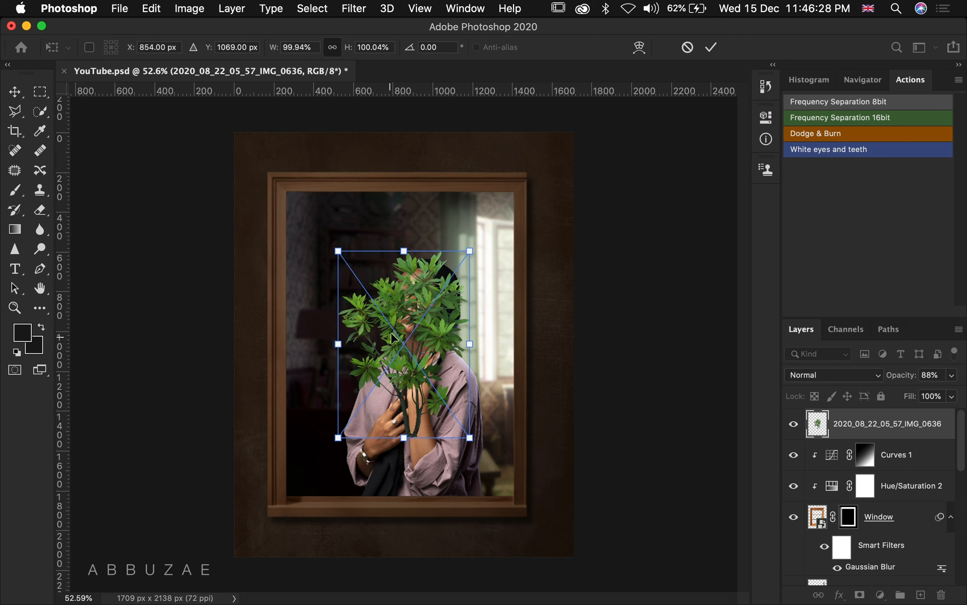
Move the placed plant to the image's bottom-right corner so it overlaps the frame's corner, and commit the placement
{"action": "left_click_drag", "start_coordinate": [408, 308], "coordinate": [554, 504]}
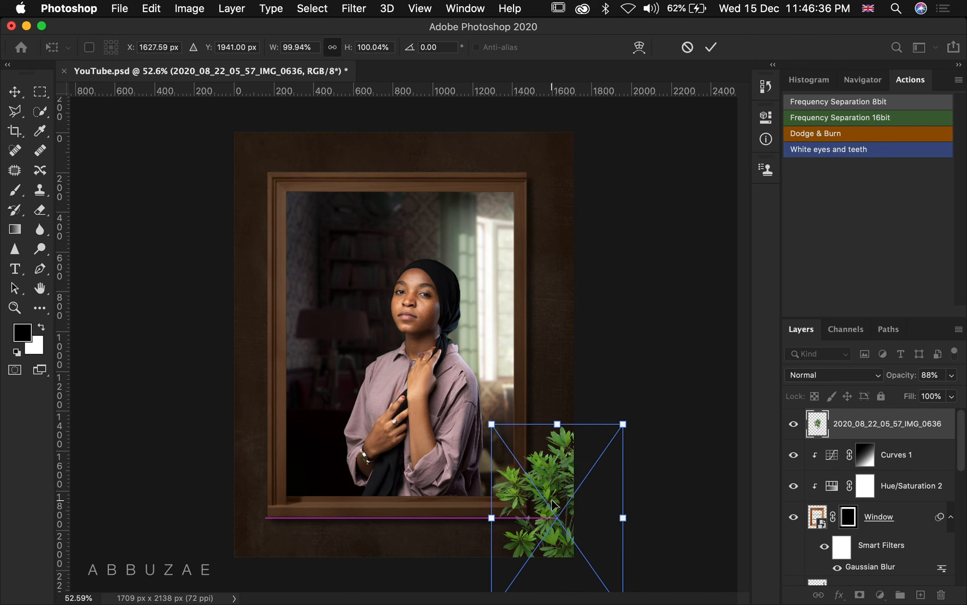
{"action": "key", "text": "Return"}
{"action": "key", "text": "g"}
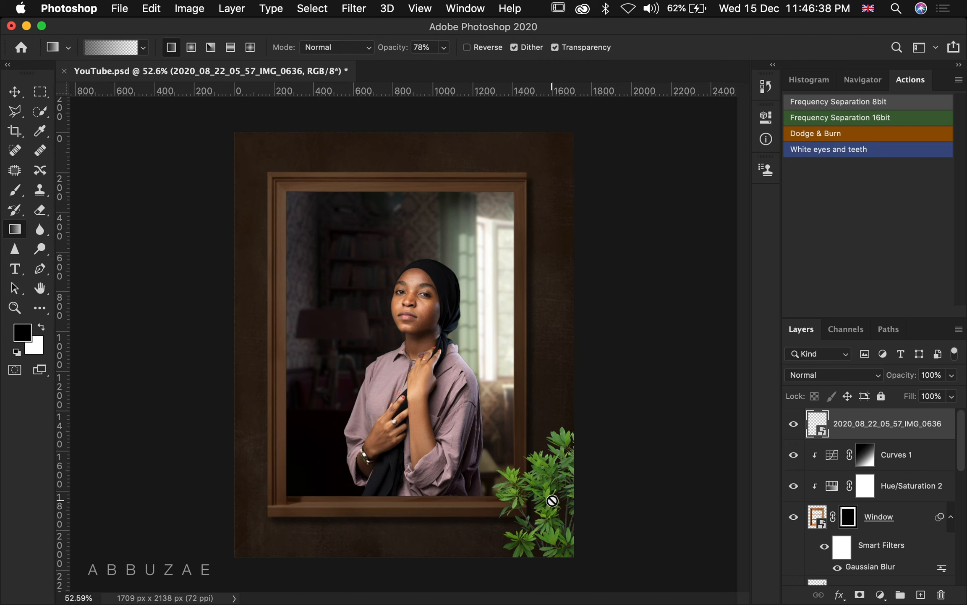
Duplicate the plant, scale the copy to 61.52% beside the original, and order it below the original plant layer
{"action": "key", "text": "super+j"}
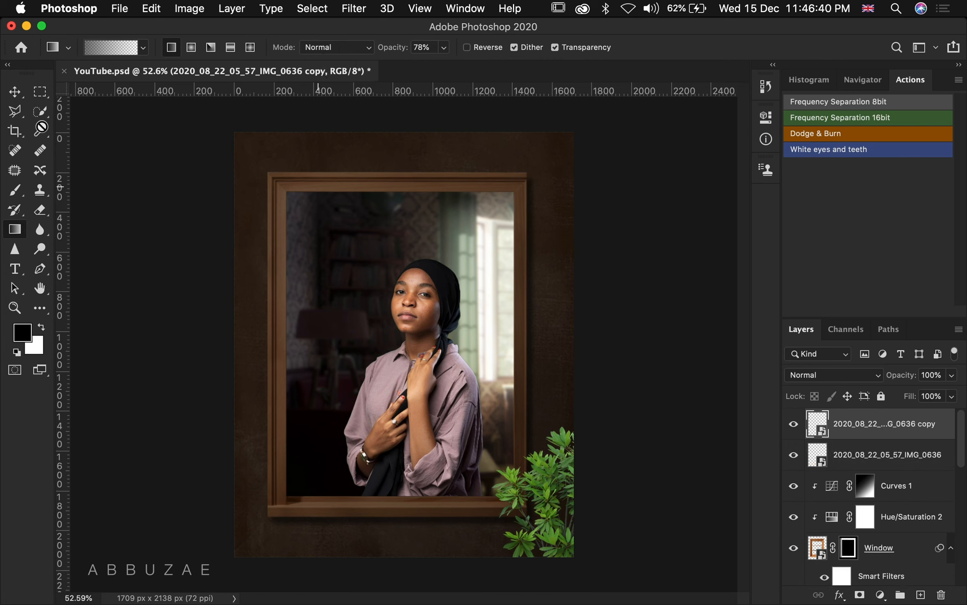
{"action": "left_click", "coordinate": [12, 95]}
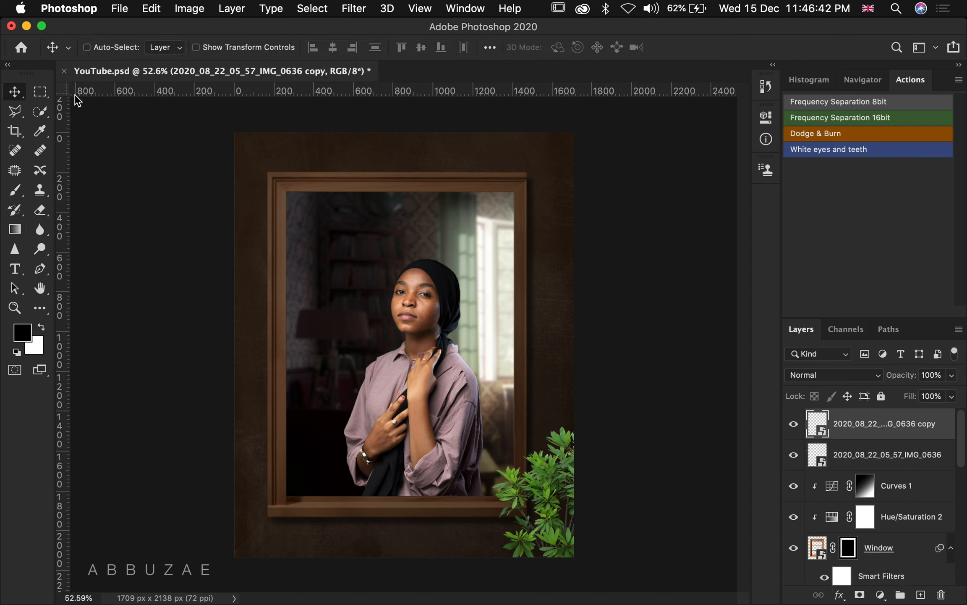
{"action": "left_click", "coordinate": [197, 48]}
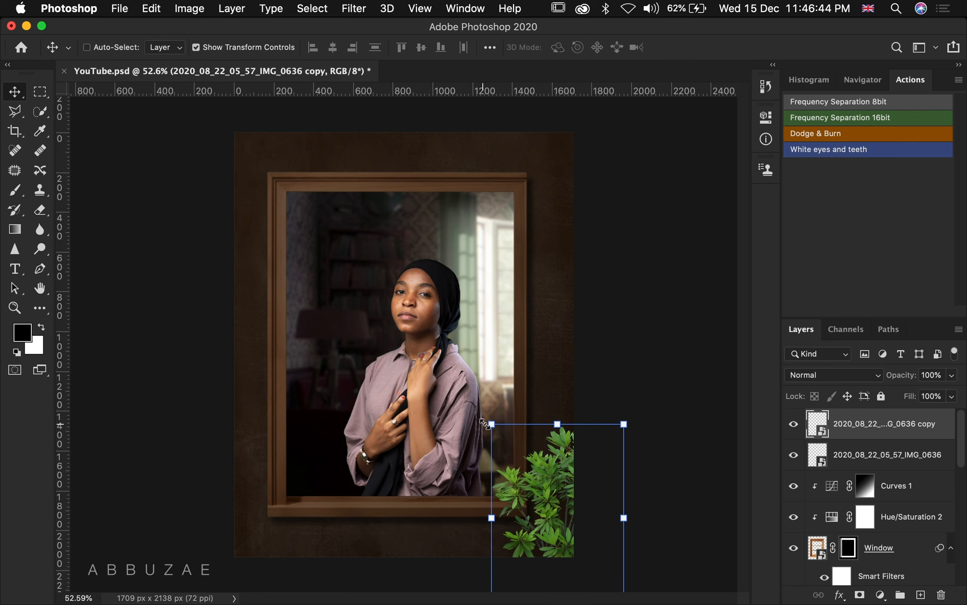
{"action": "left_click_drag", "start_coordinate": [491, 425], "coordinate": [485, 534]}
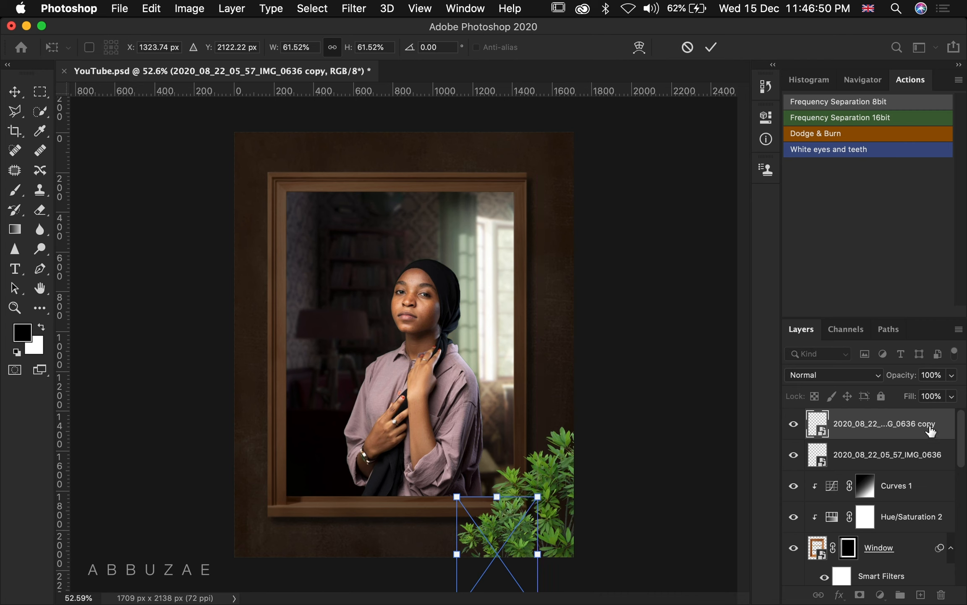
{"action": "left_click_drag", "start_coordinate": [930, 430], "coordinate": [922, 458]}
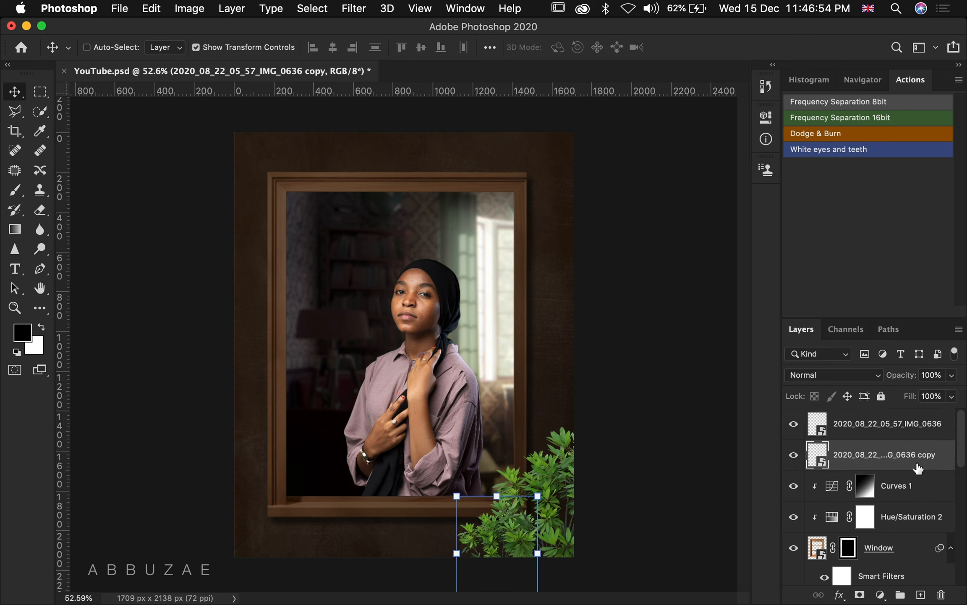
Enlarge the plant copy to 72.61% and shift it down and left along the image's bottom edge
{"action": "left_click_drag", "start_coordinate": [457, 497], "coordinate": [418, 489]}
{"action": "left_click_drag", "start_coordinate": [479, 521], "coordinate": [465, 573]}
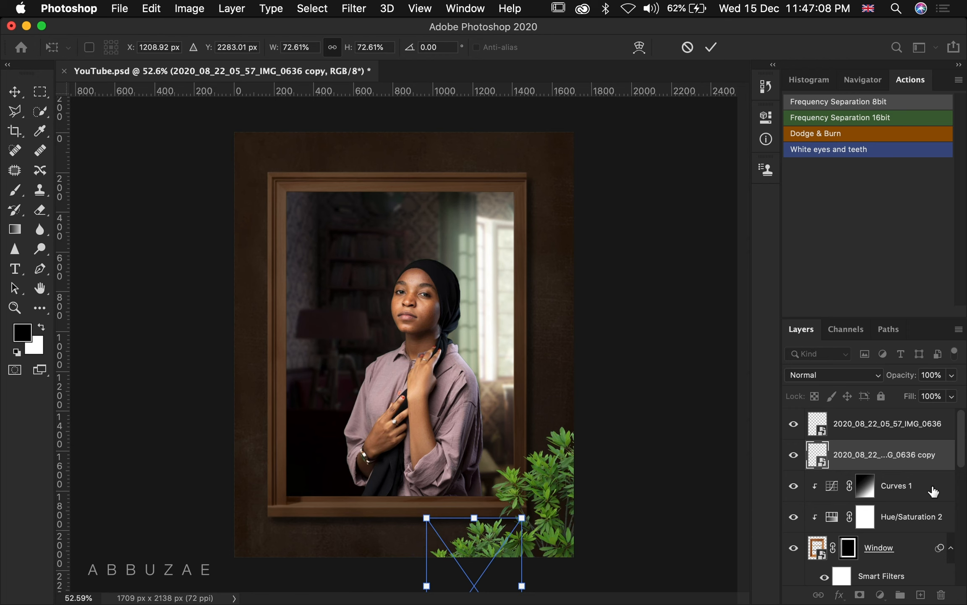
{"action": "key", "text": "Return"}
Duplicate the plant copy into the image's bottom-left corner and scale it to 92.61%
{"action": "key", "text": "super+j"}
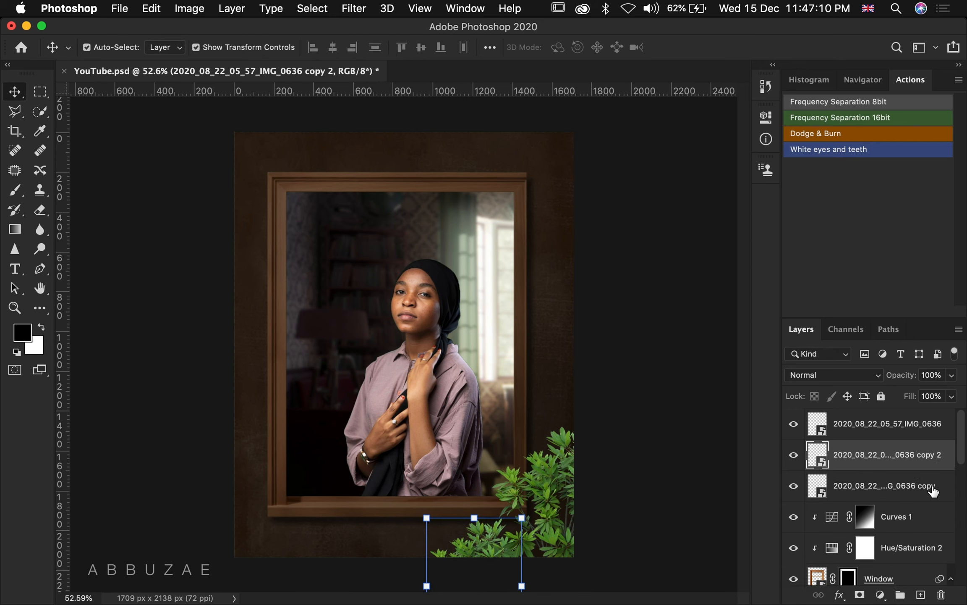
{"action": "left_click_drag", "start_coordinate": [475, 539], "coordinate": [279, 491]}
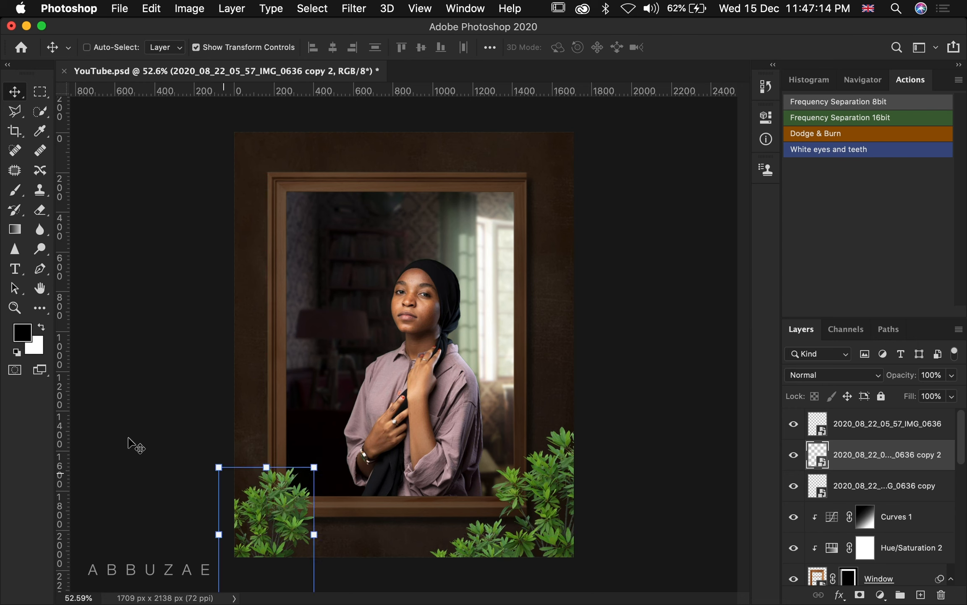
{"action": "left_click_drag", "start_coordinate": [212, 466], "coordinate": [186, 428]}
{"action": "left_click_drag", "start_coordinate": [275, 478], "coordinate": [257, 541]}
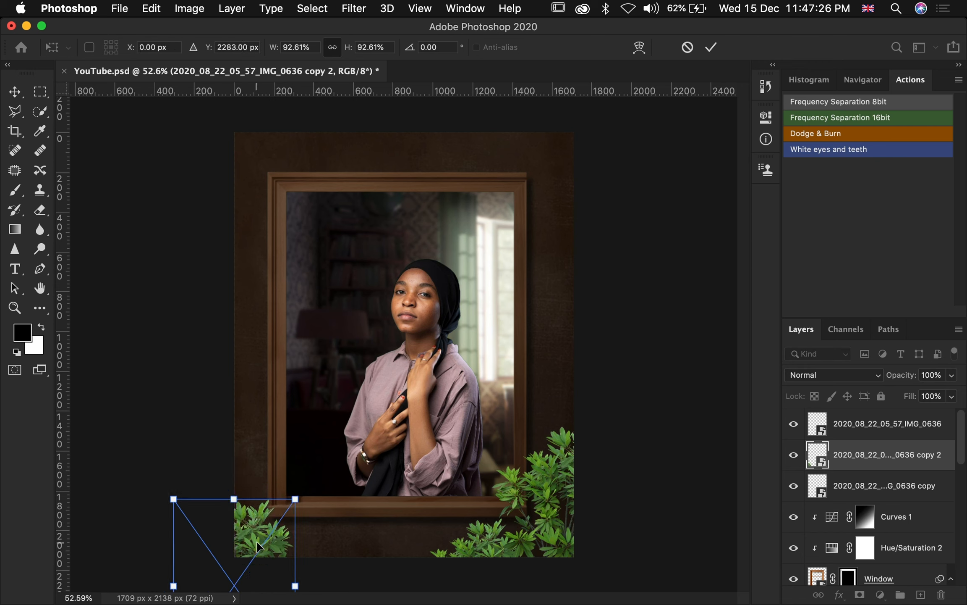
Raise the bottom-left plant and shift it further past the image's left edge, and commit the transform
{"action": "key", "text": "Up"}
{"action": "key", "text": "Up"}
{"action": "key", "text": "Up"}
{"action": "key", "text": "Up"}
{"action": "key", "text": "Up"}
{"action": "key", "text": "Up"}
{"action": "key", "text": "Up"}
{"action": "key", "text": "Up"}
{"action": "key", "text": "Up"}
{"action": "key", "text": "Up"}
{"action": "key", "text": "Up"}
{"action": "key", "text": "Up"}
{"action": "key", "text": "Up"}
{"action": "key", "text": "Up"}
{"action": "key", "text": "Up"}
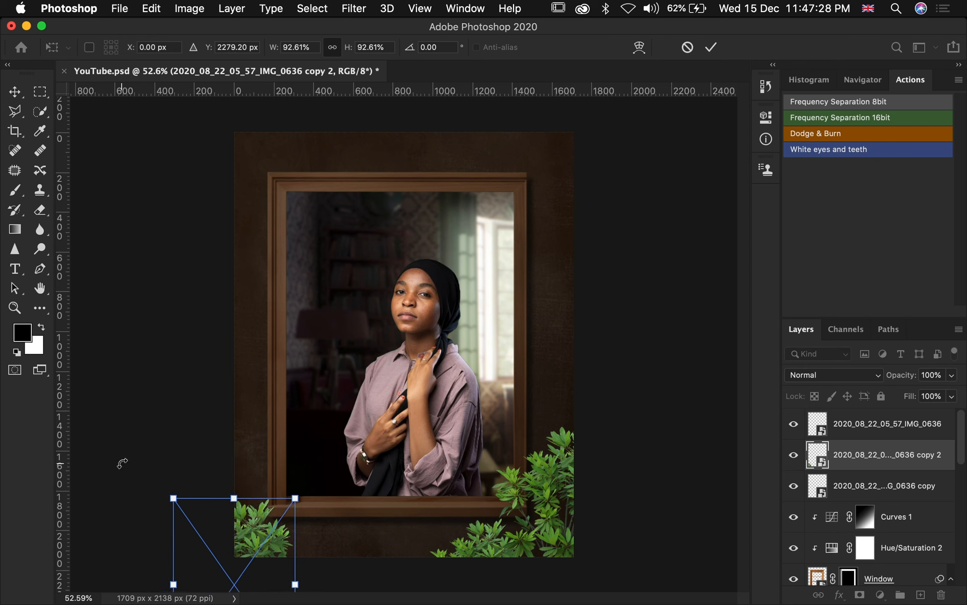
{"action": "key", "text": "Up"}
{"action": "key", "text": "Up"}
{"action": "key", "text": "Up"}
{"action": "key", "text": "Up"}
{"action": "key", "text": "Up"}
{"action": "key", "text": "Up"}
{"action": "key", "text": "Up"}
{"action": "key", "text": "Up"}
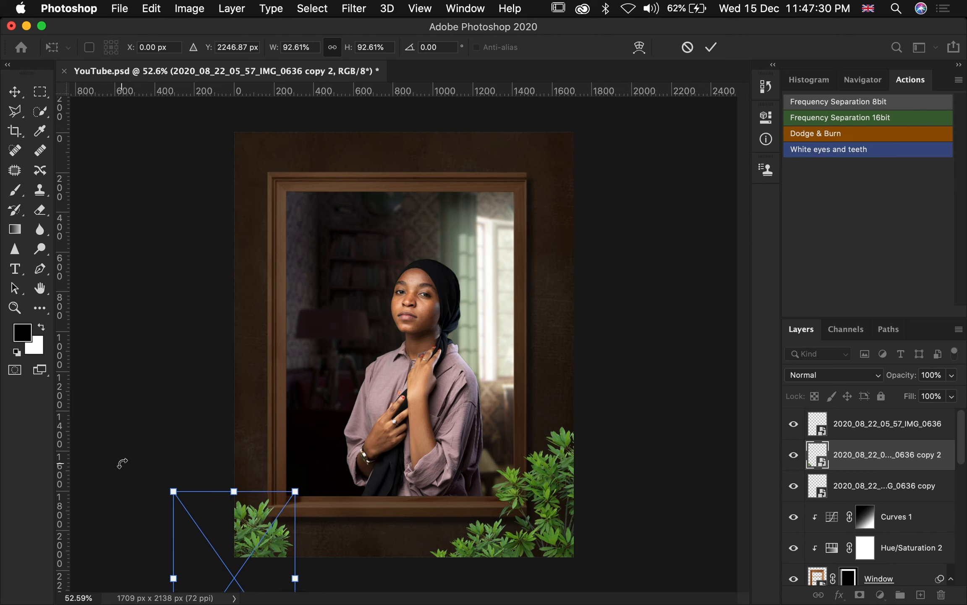
{"action": "left_click_drag", "start_coordinate": [260, 539], "coordinate": [247, 534]}
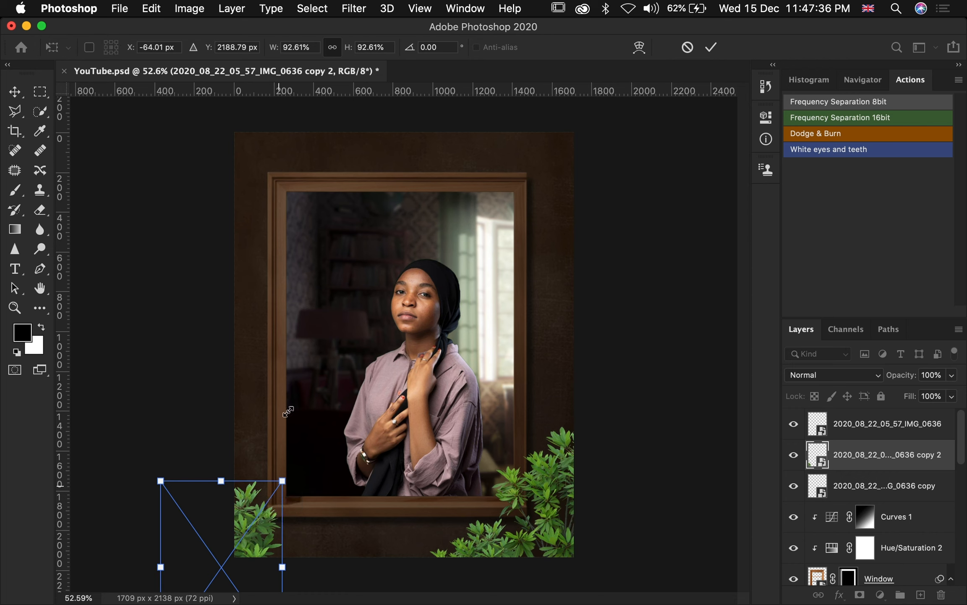
{"action": "key", "text": "Return"}
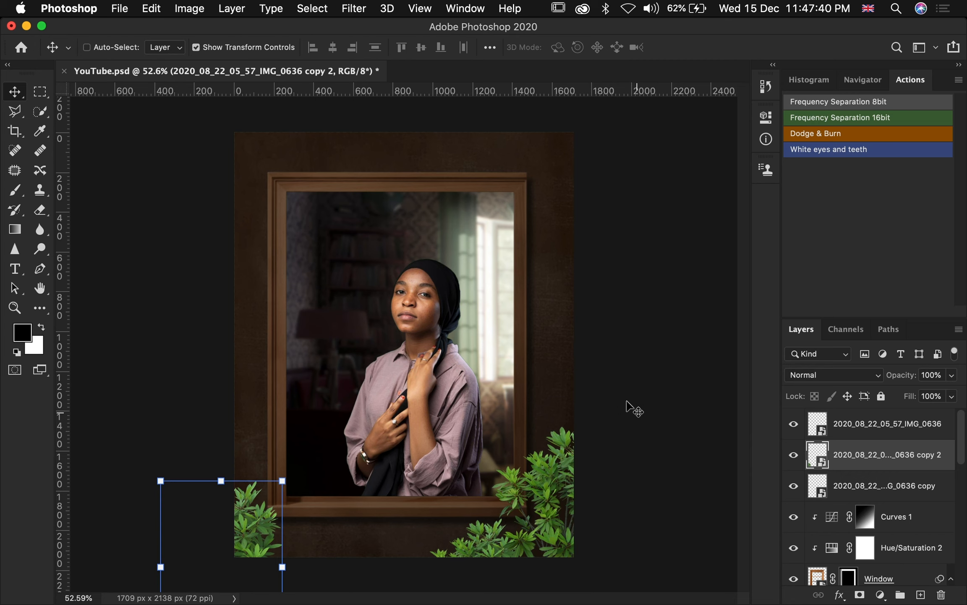
Group the three plant layers, name the group "flowers", and turn off the display of transform controls
{"action": "left_click", "coordinate": [837, 486]}
{"action": "left_click", "coordinate": [873, 437], "text": "shift"}
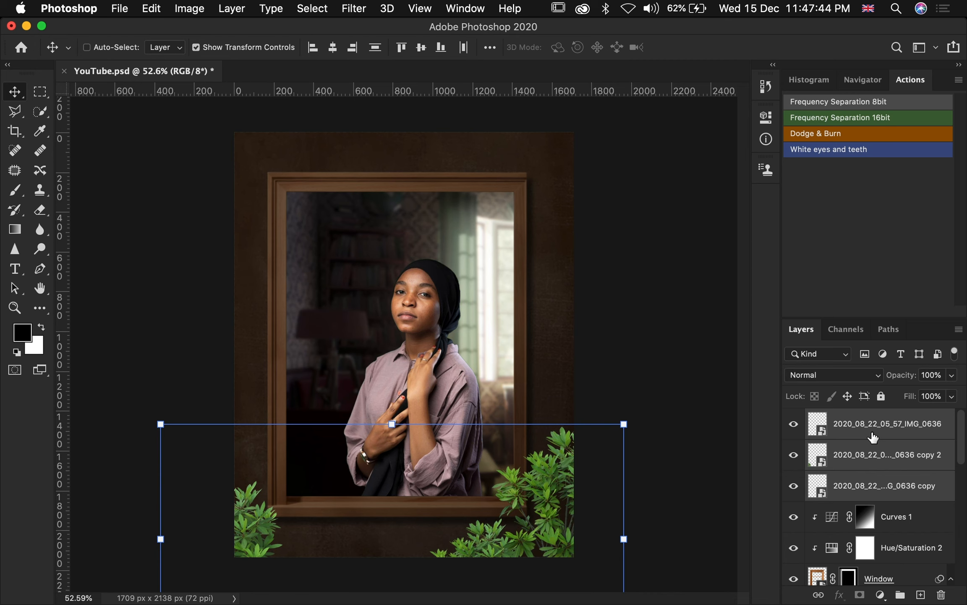
{"action": "key", "text": "super+g"}
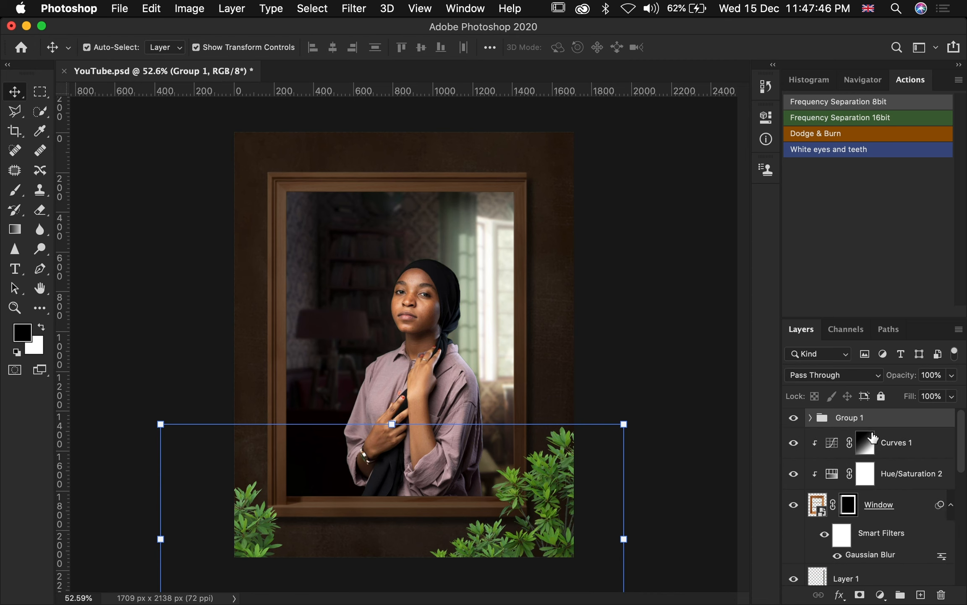
{"action": "double_click", "coordinate": [848, 417]}
{"action": "type", "text": "flowers"}
{"action": "key", "text": "Return"}
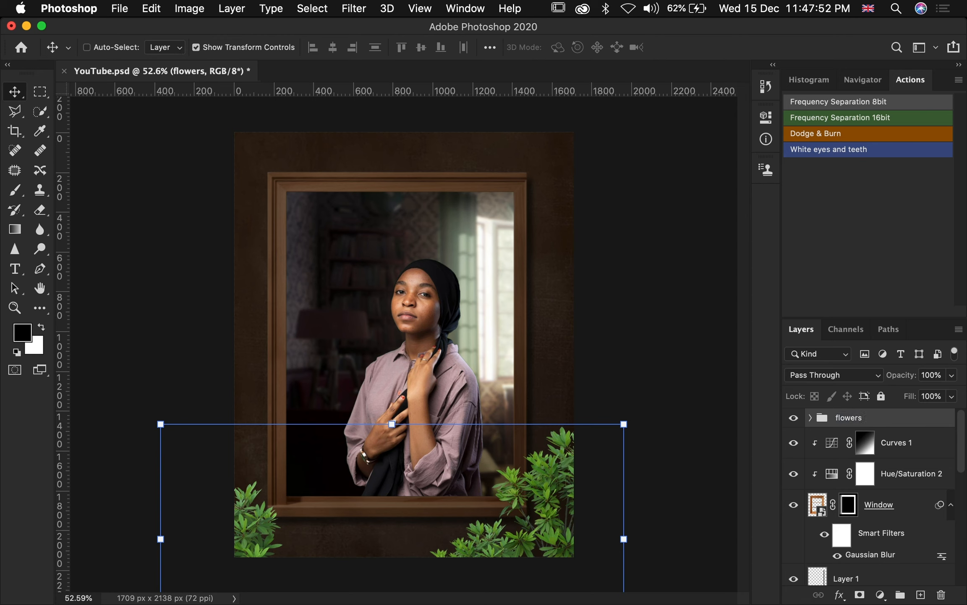
{"action": "left_click", "coordinate": [196, 48]}
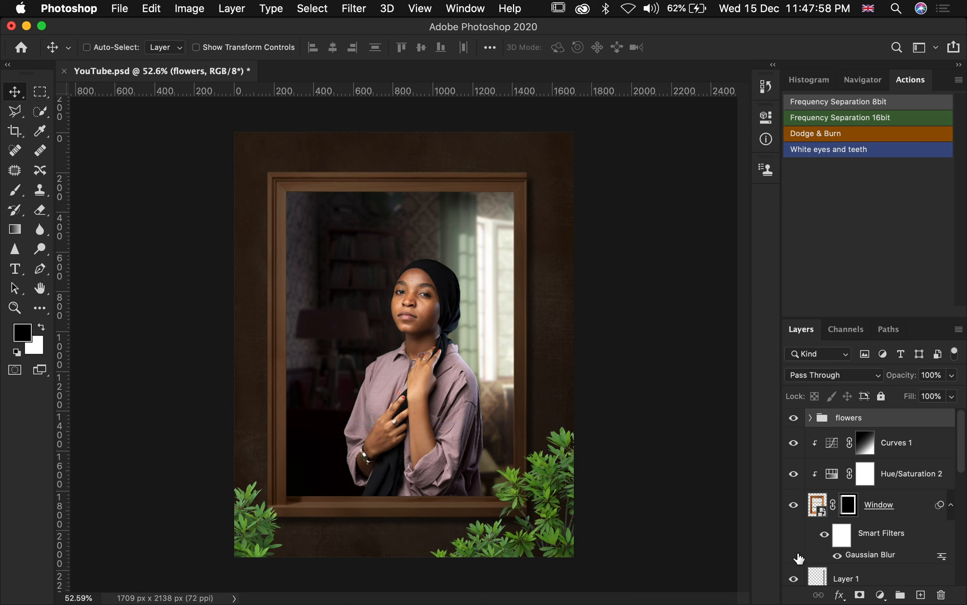
Add a Hue/Saturation adjustment clipped to the flowers group and shift its hue to -60
{"action": "left_click", "coordinate": [881, 596]}
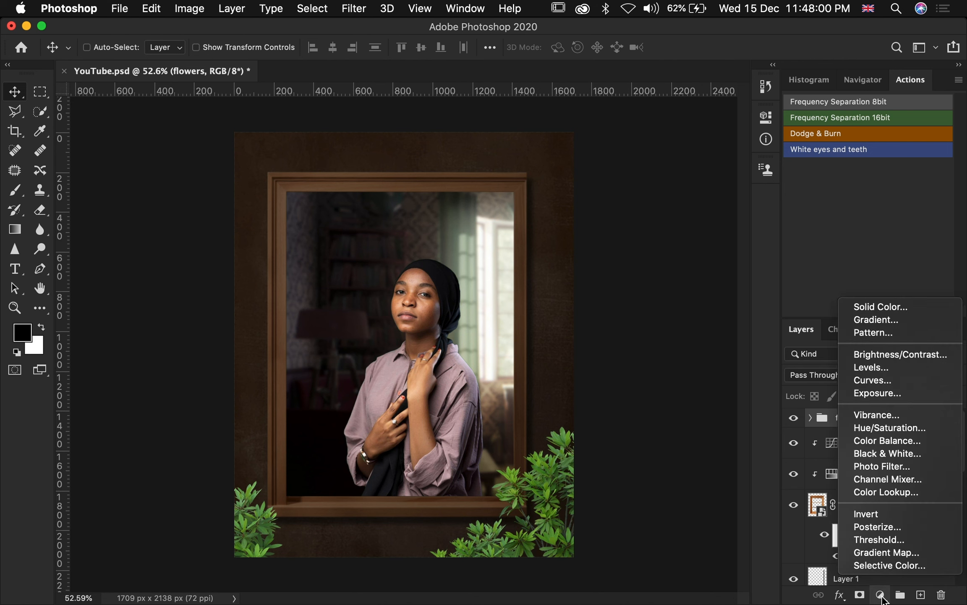
{"action": "left_click", "coordinate": [890, 428]}
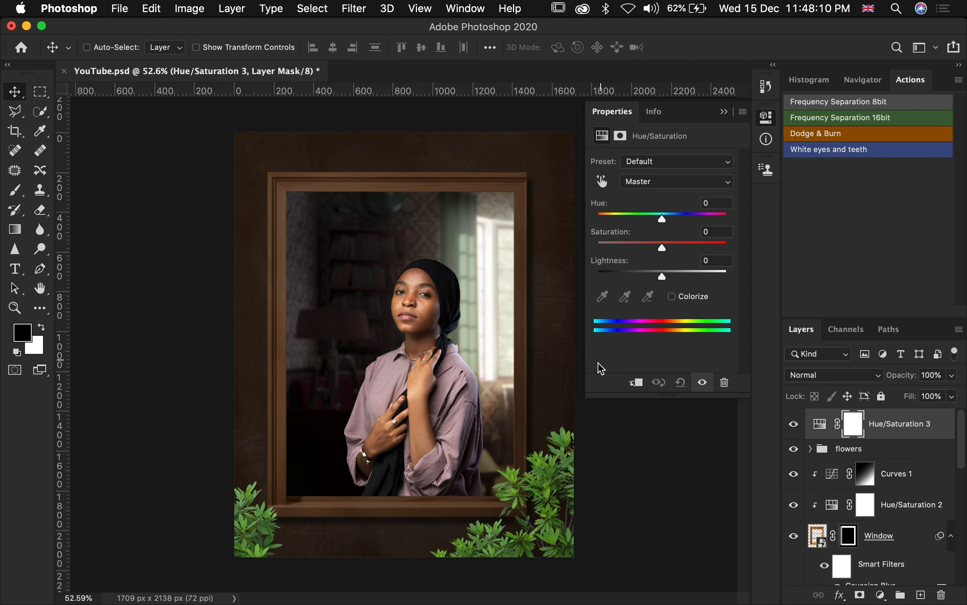
{"action": "left_click", "coordinate": [635, 389]}
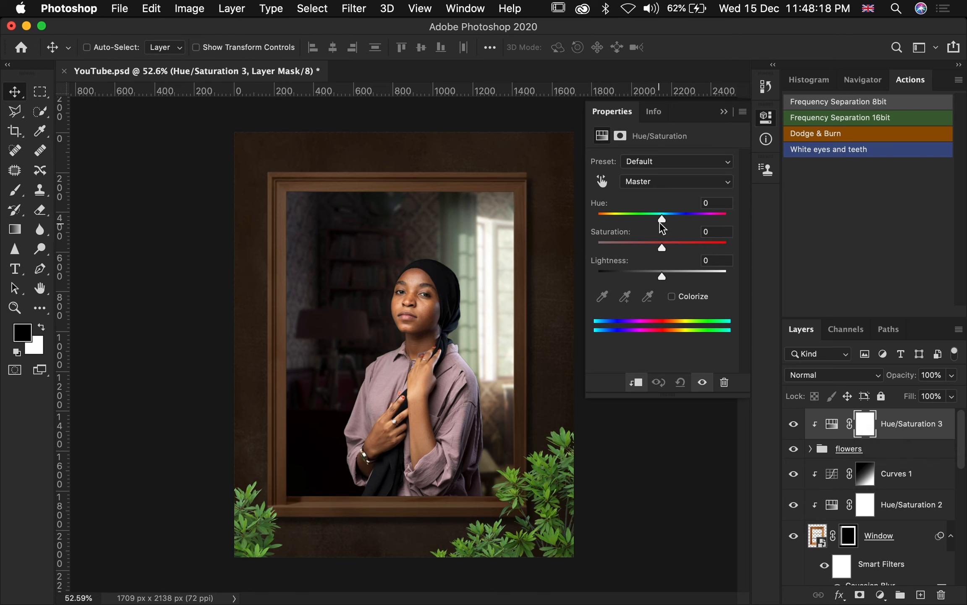
{"action": "left_click_drag", "start_coordinate": [662, 221], "coordinate": [634, 226]}
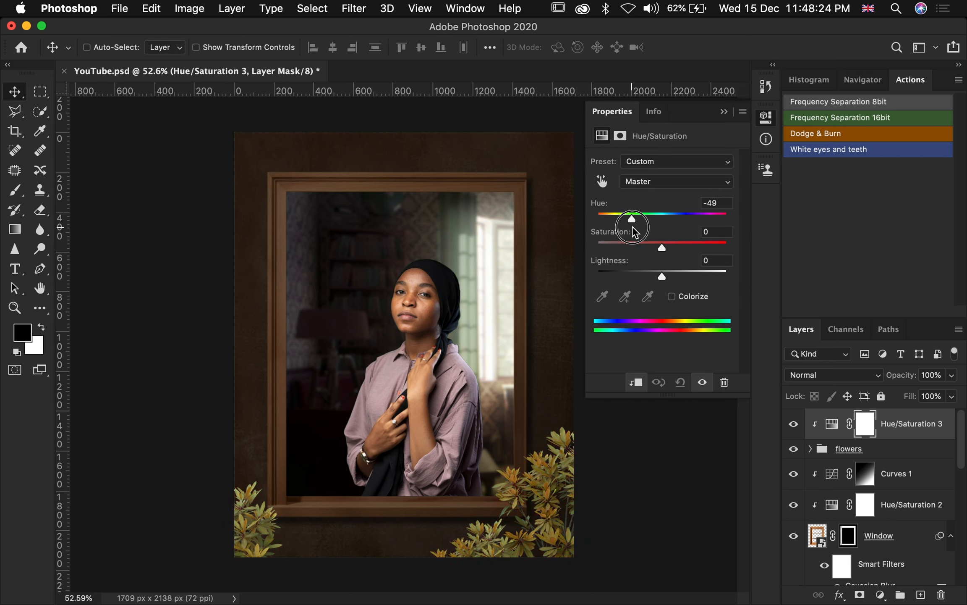
{"action": "left_click_drag", "start_coordinate": [632, 226], "coordinate": [631, 230]}
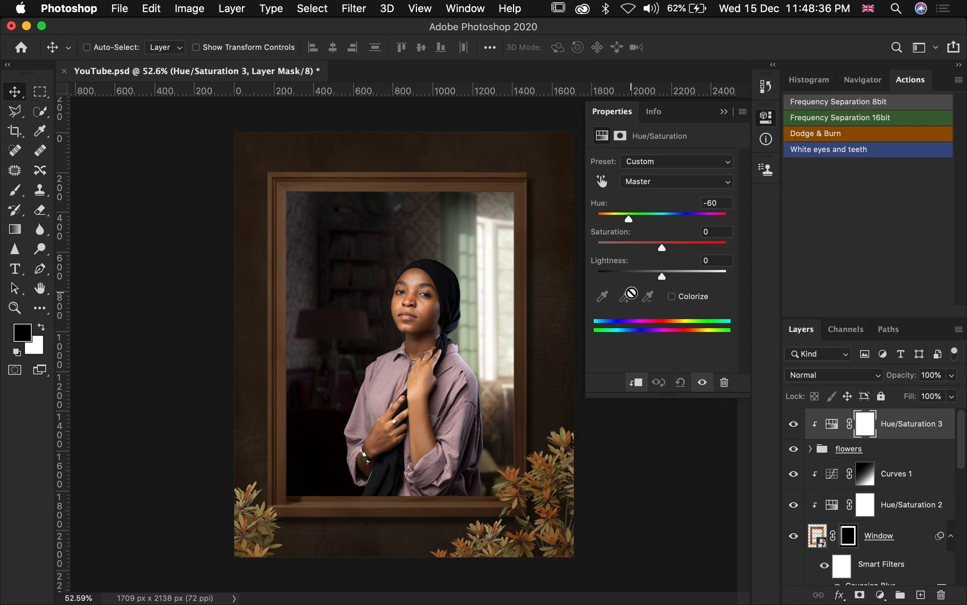
Set the plants' Hue/Saturation lightness to -15 and compare the image with and without the adjustment
{"action": "left_click", "coordinate": [647, 273]}
{"action": "left_click_drag", "start_coordinate": [645, 273], "coordinate": [653, 272]}
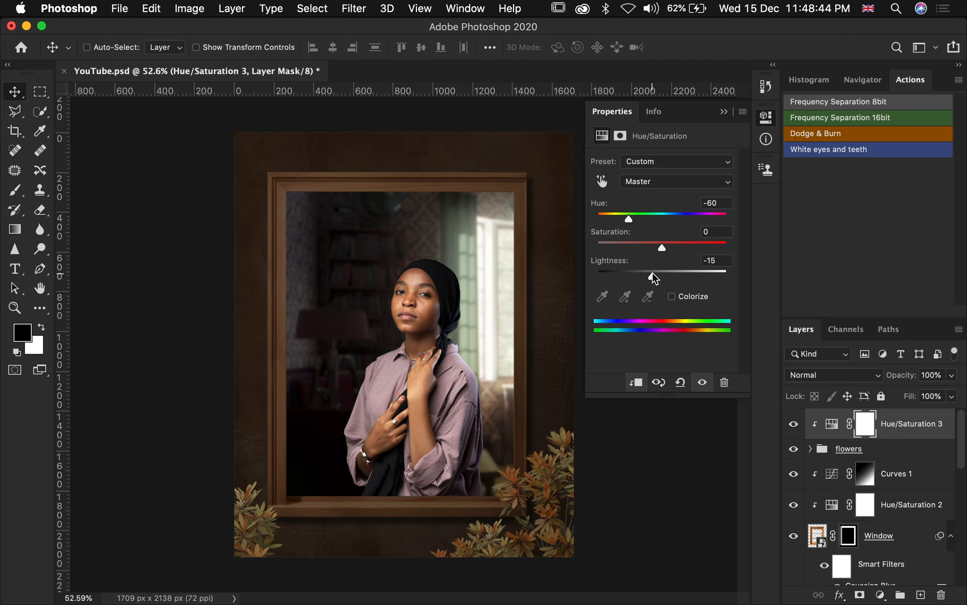
{"action": "left_click", "coordinate": [724, 113]}
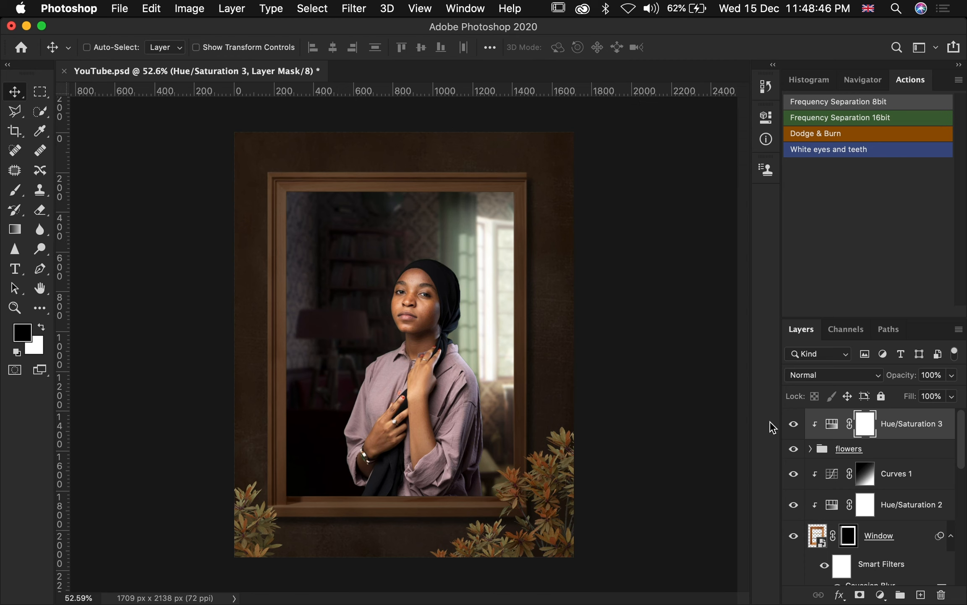
{"action": "left_click", "coordinate": [791, 427]}
{"action": "left_click", "coordinate": [791, 429]}
{"action": "left_click", "coordinate": [791, 429]}
Apply a Gaussian Blur with a 2.3 pixel radius to the original plant layer in the flowers group
{"action": "left_click", "coordinate": [810, 449]}
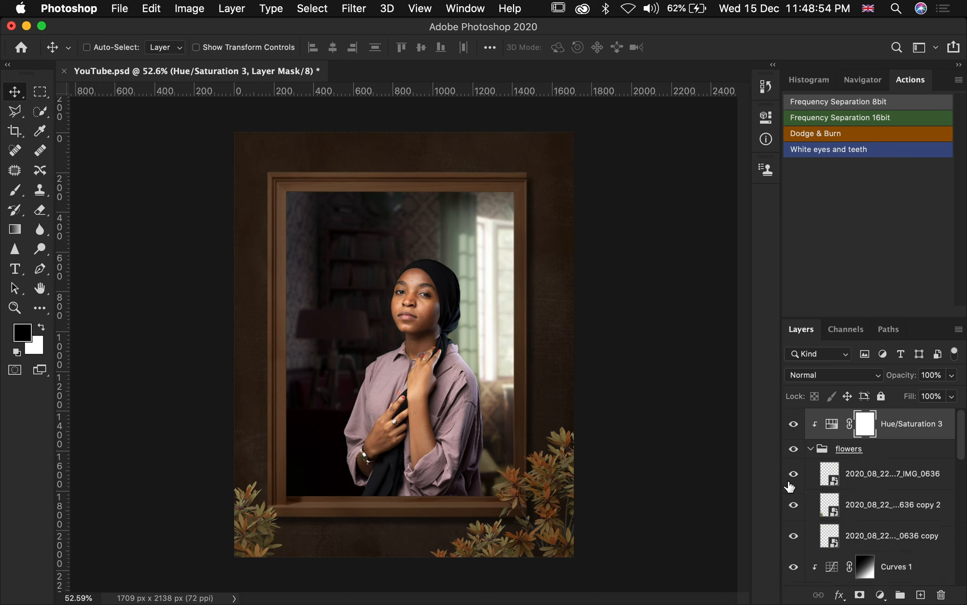
{"action": "left_click", "coordinate": [887, 475]}
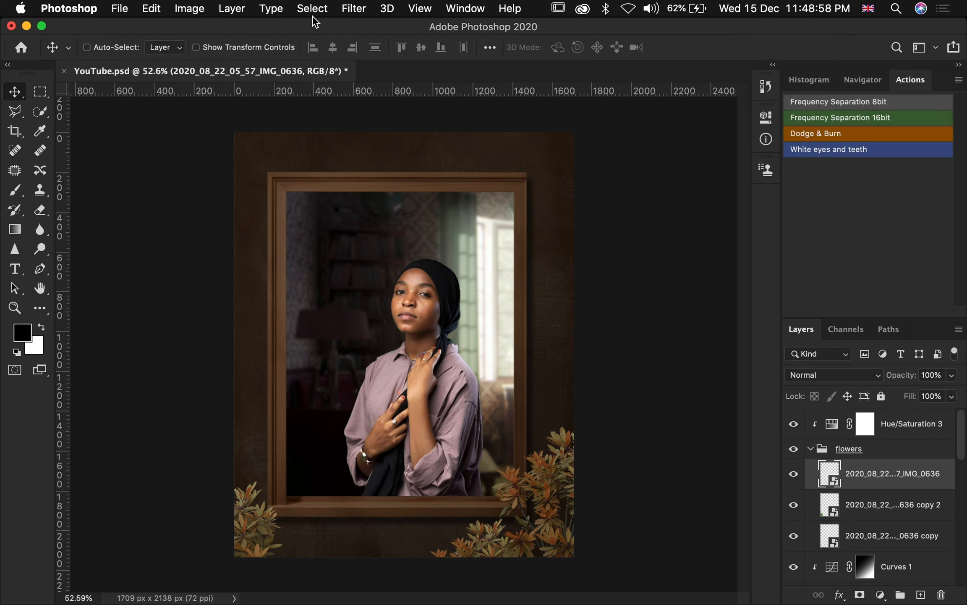
{"action": "left_click", "coordinate": [354, 9]}
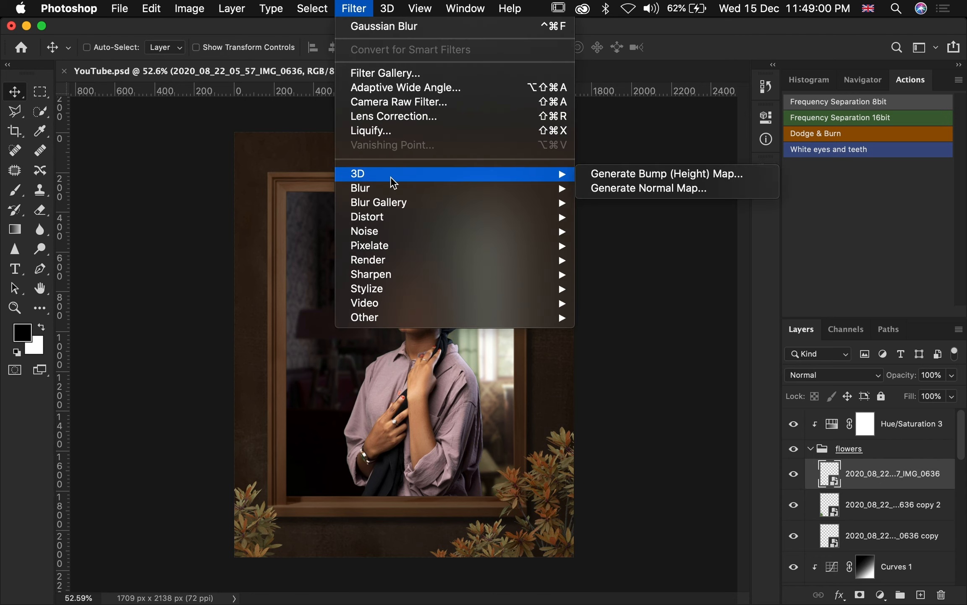
{"action": "mouse_move", "coordinate": [410, 190]}
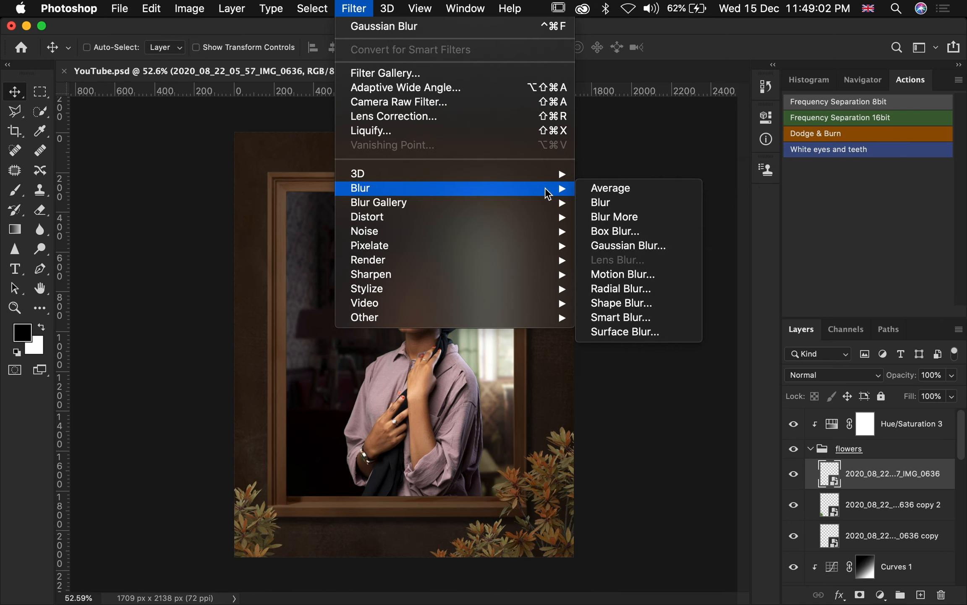
{"action": "left_click", "coordinate": [619, 248]}
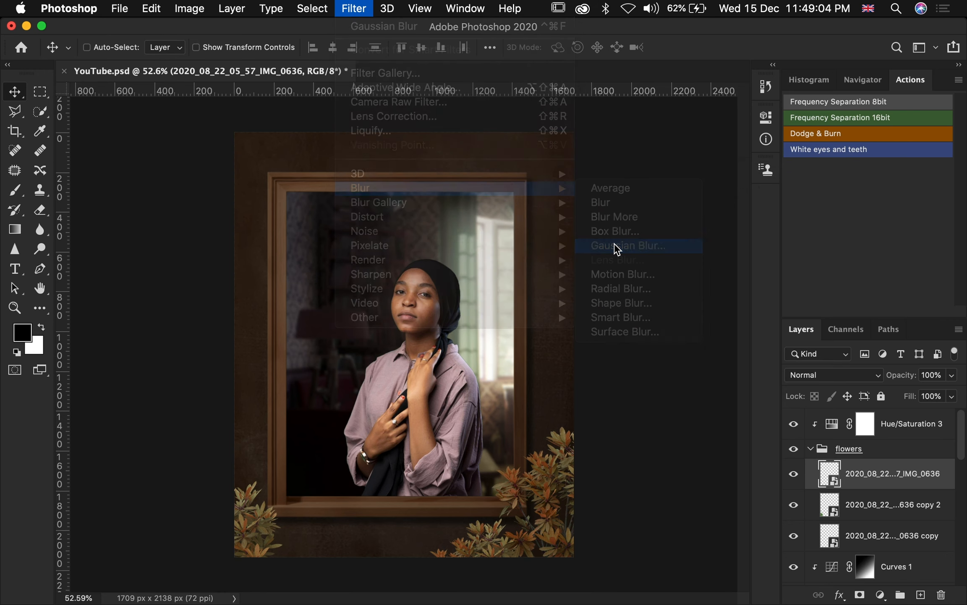
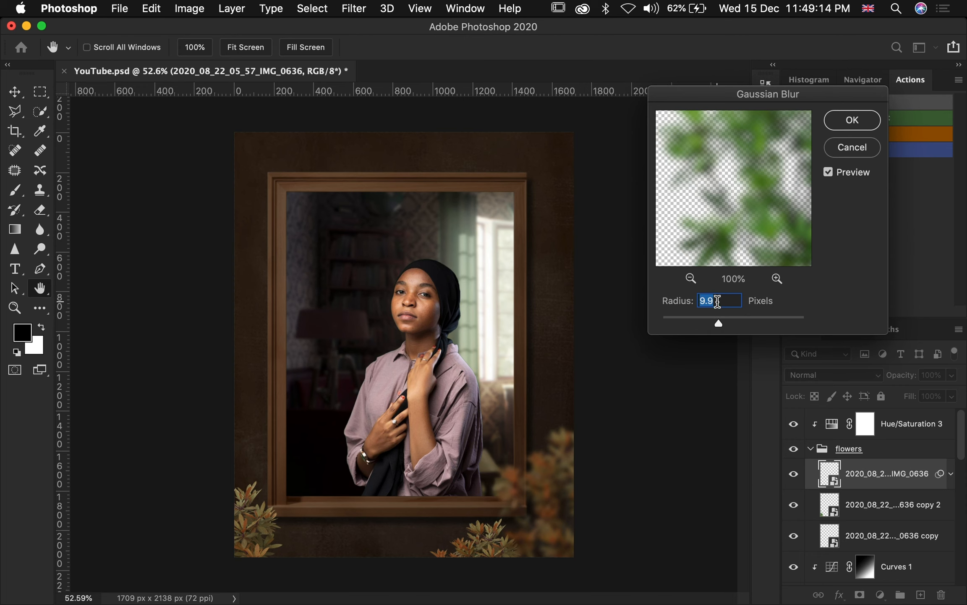
{"action": "type", "text": "2.3"}
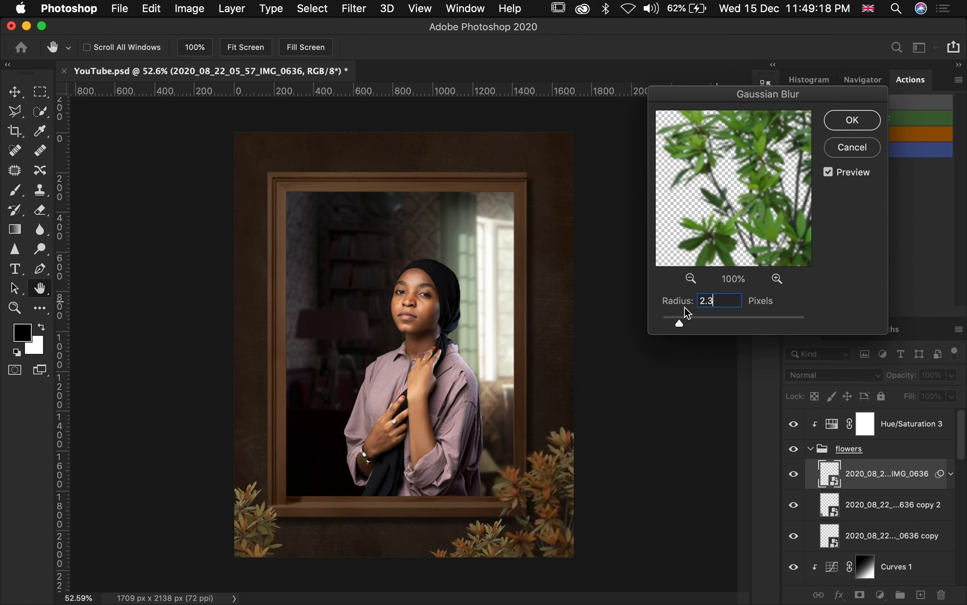
{"action": "key", "text": "Return"}
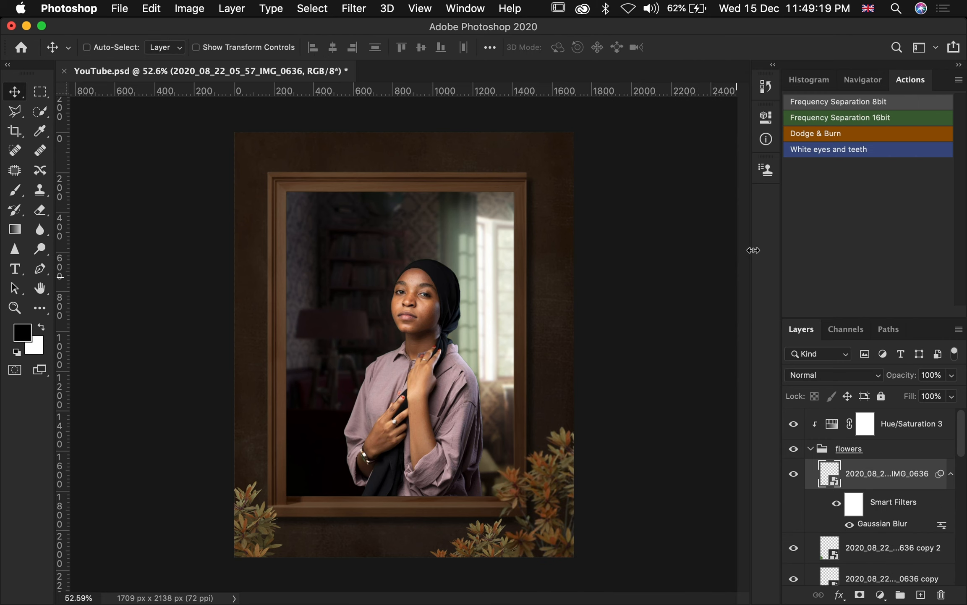
Apply the same 2.3 pixel Gaussian Blur to the second plant copy
{"action": "left_click", "coordinate": [871, 550]}
{"action": "left_click", "coordinate": [351, 12]}
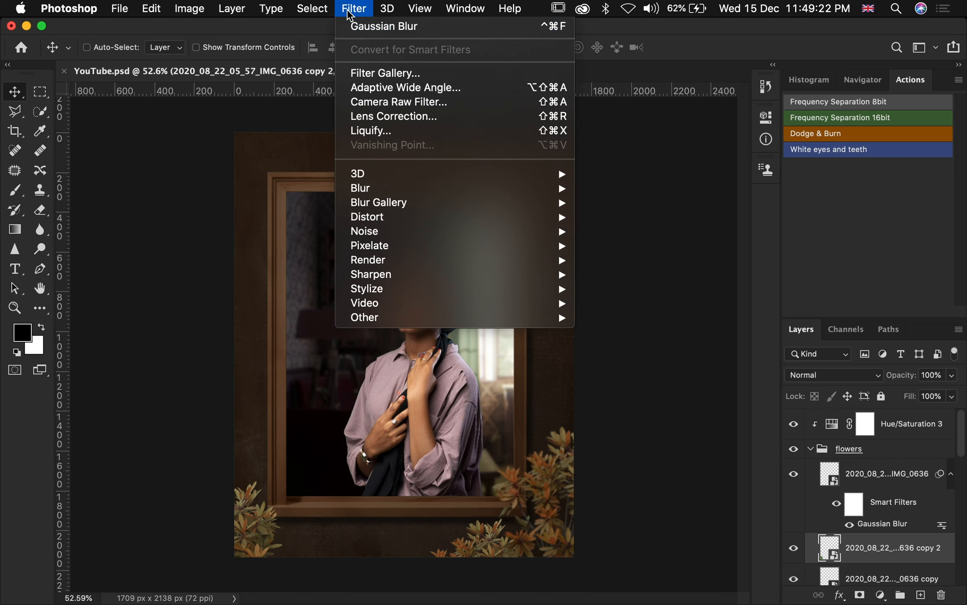
{"action": "mouse_move", "coordinate": [437, 191]}
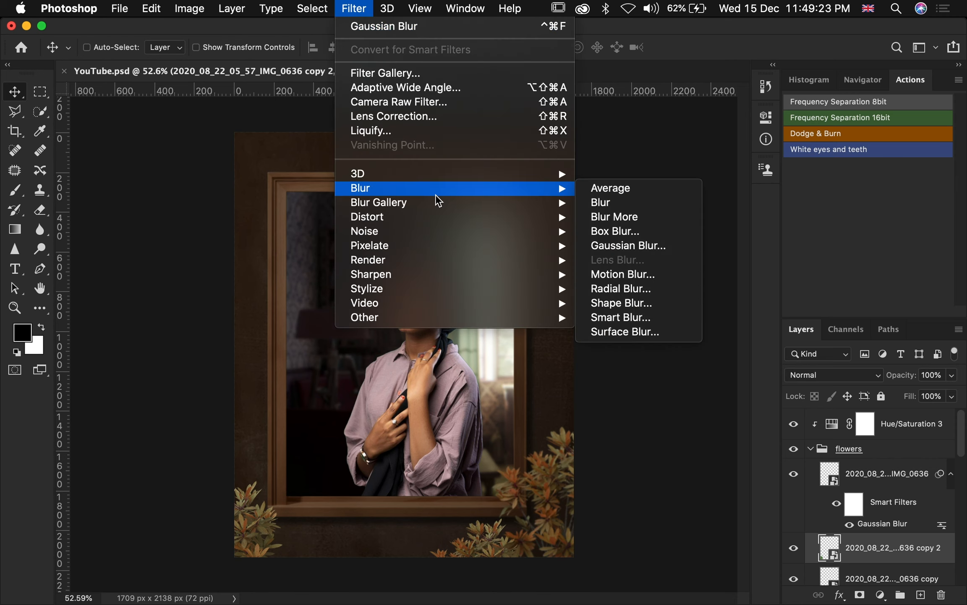
{"action": "left_click", "coordinate": [611, 246]}
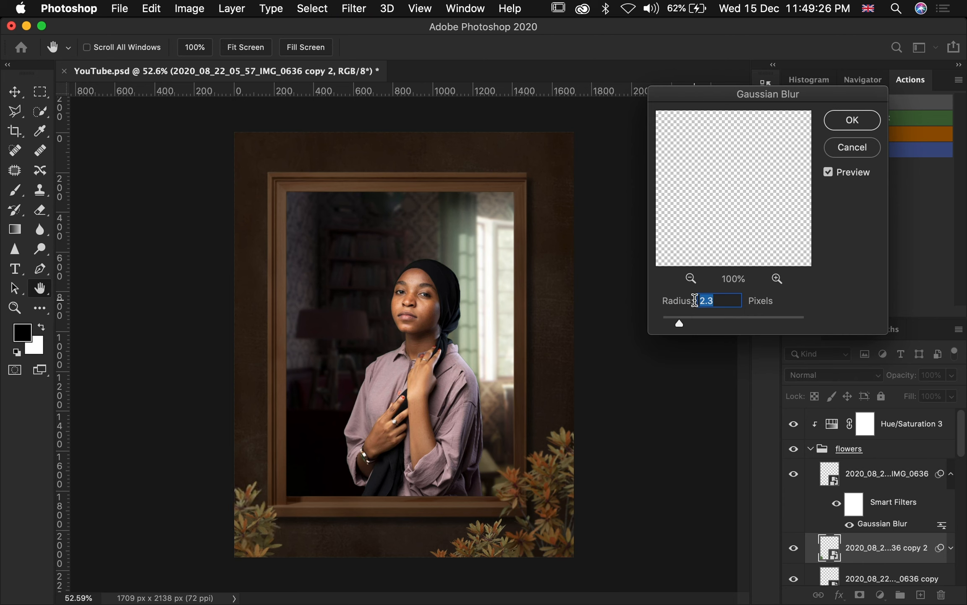
{"action": "left_click", "coordinate": [835, 126]}
Apply a 2.3 pixel Gaussian Blur to the remaining plant copy at the bottom of the flowers group
{"action": "scroll", "coordinate": [865, 469], "scroll_direction": "down", "scroll_amount": 3}
{"action": "scroll", "coordinate": [859, 469], "scroll_direction": "down", "scroll_amount": 2}
{"action": "left_click", "coordinate": [853, 476]}
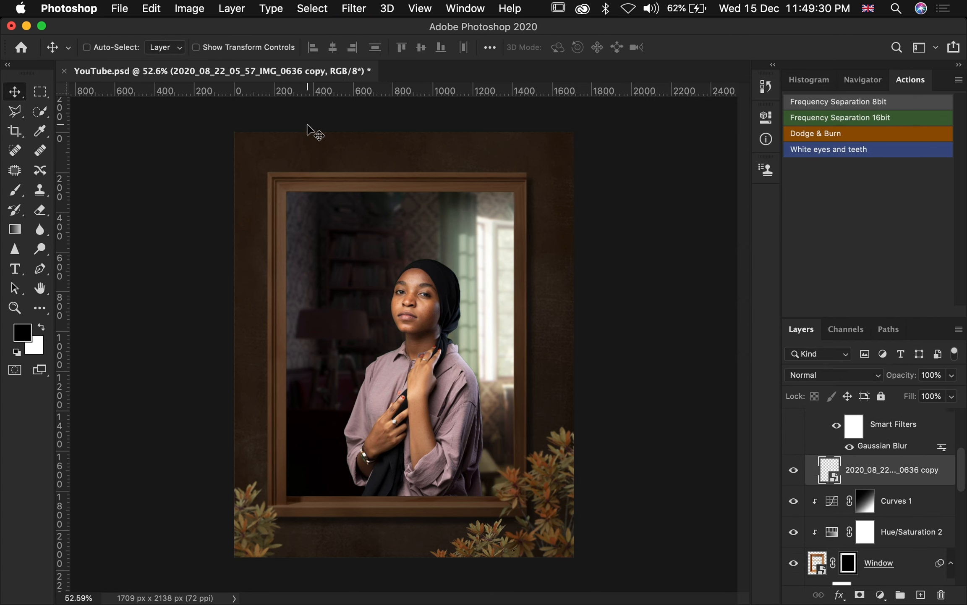
{"action": "left_click", "coordinate": [355, 10]}
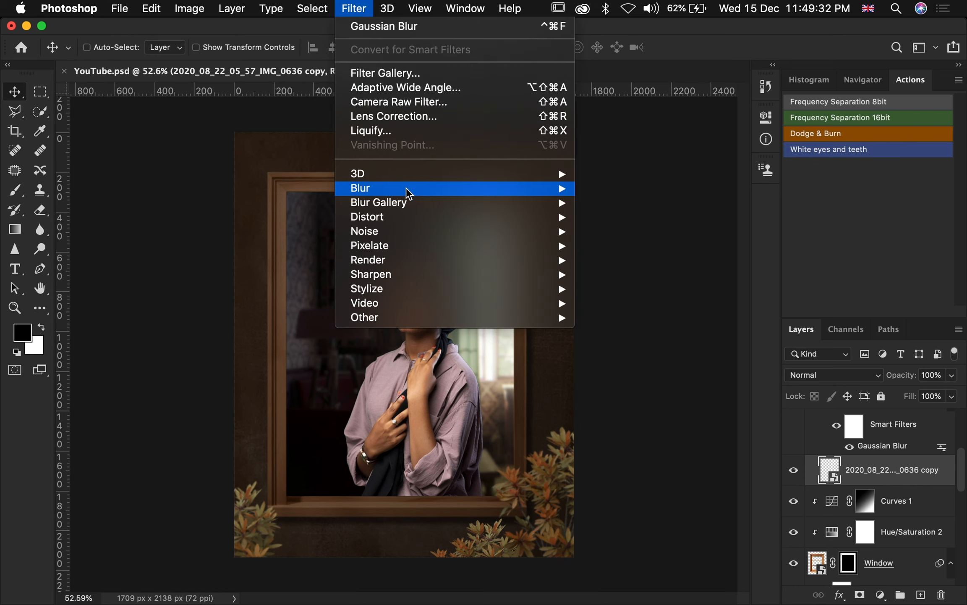
{"action": "mouse_move", "coordinate": [536, 194]}
{"action": "left_click", "coordinate": [609, 248]}
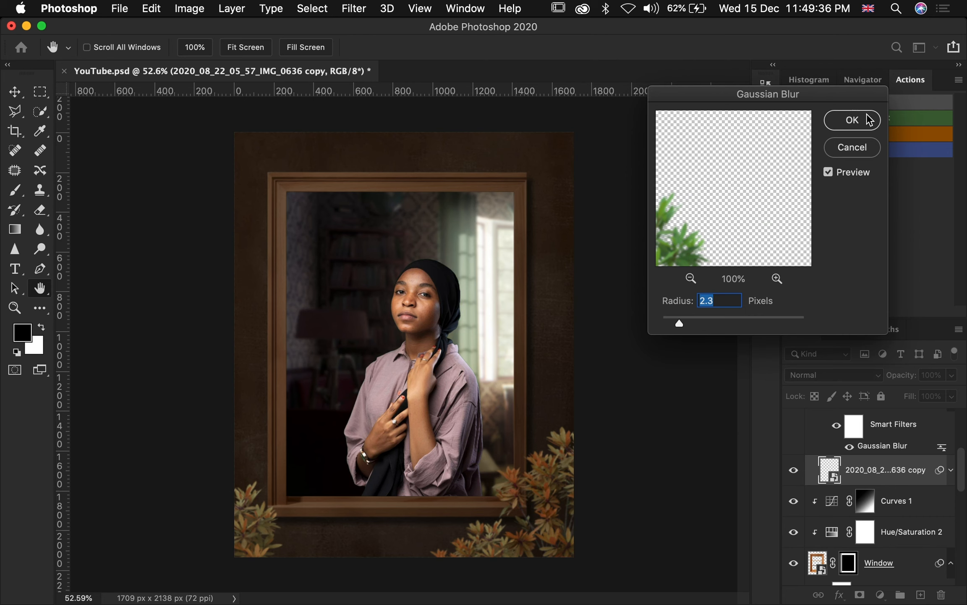
{"action": "left_click", "coordinate": [852, 120]}
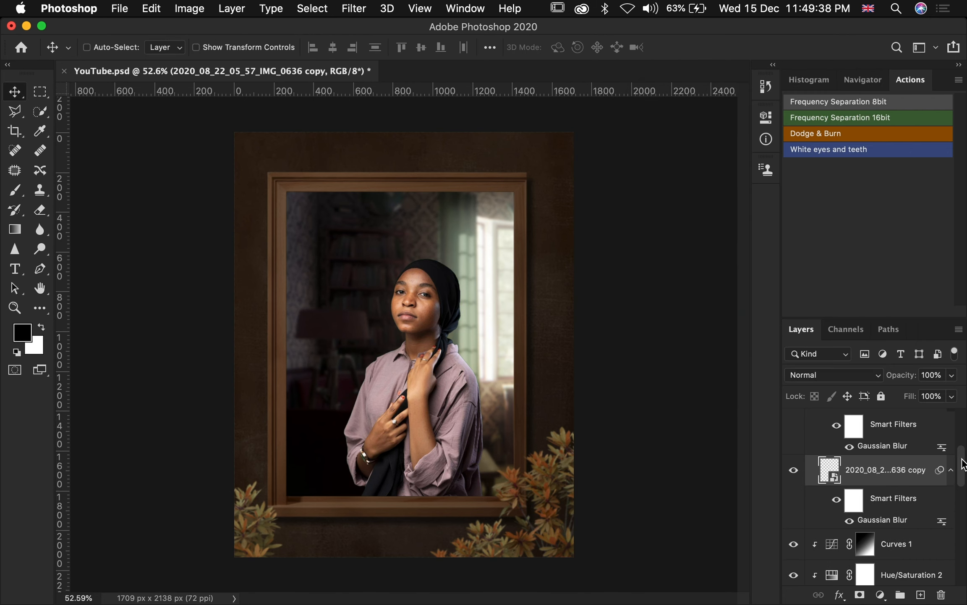
Collapse the flowers group and compare the composite with and without the plants
{"action": "left_click_drag", "start_coordinate": [963, 465], "coordinate": [960, 426]}
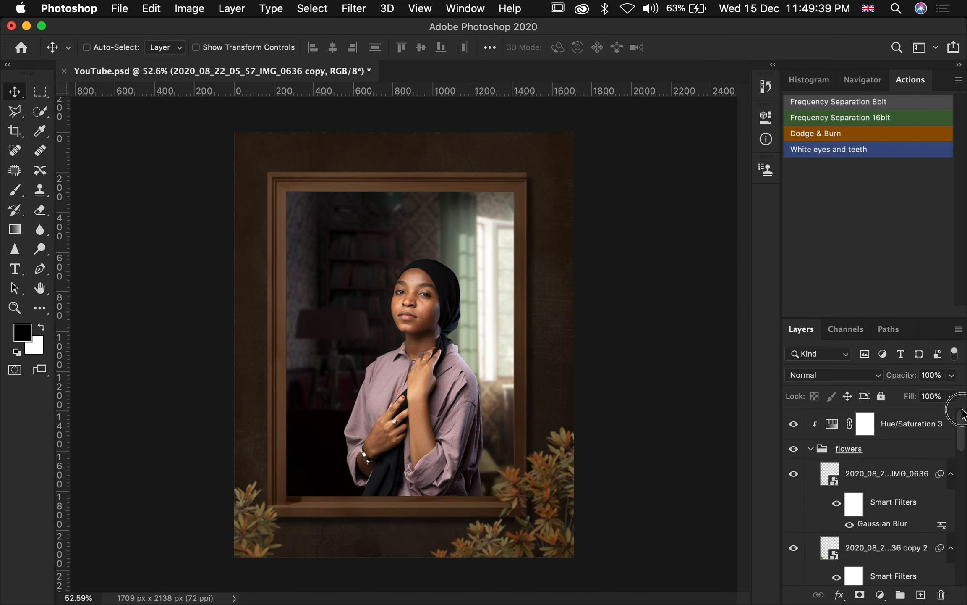
{"action": "left_click", "coordinate": [812, 450]}
{"action": "left_click", "coordinate": [794, 449]}
{"action": "left_click", "coordinate": [793, 449]}
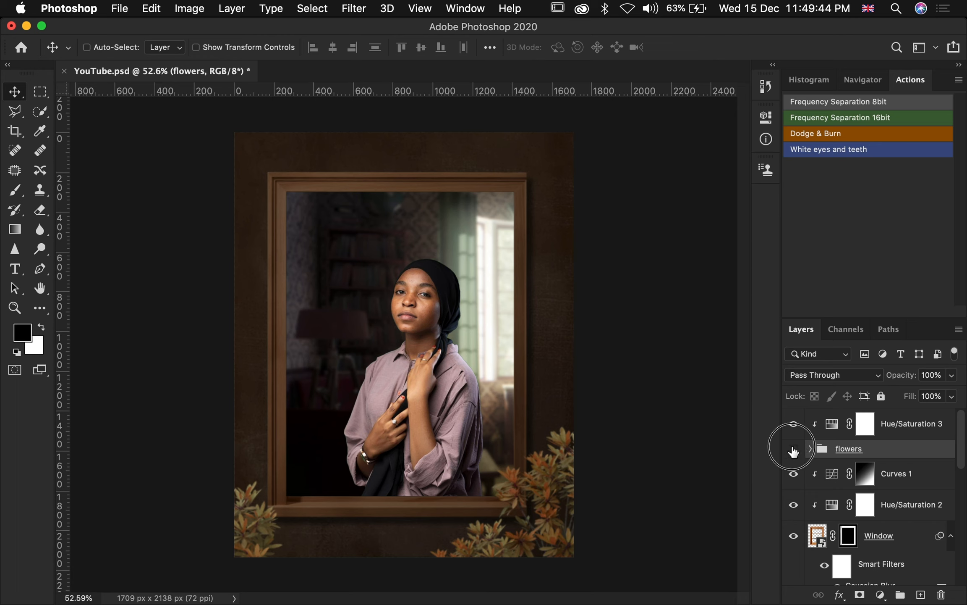
{"action": "left_click", "coordinate": [793, 449]}
{"action": "left_click", "coordinate": [794, 449]}
Add a Curves adjustment clipped to the flowers group above its Hue/Saturation, darkening input 66 to output 46
{"action": "left_click", "coordinate": [895, 428]}
{"action": "left_click", "coordinate": [882, 595]}
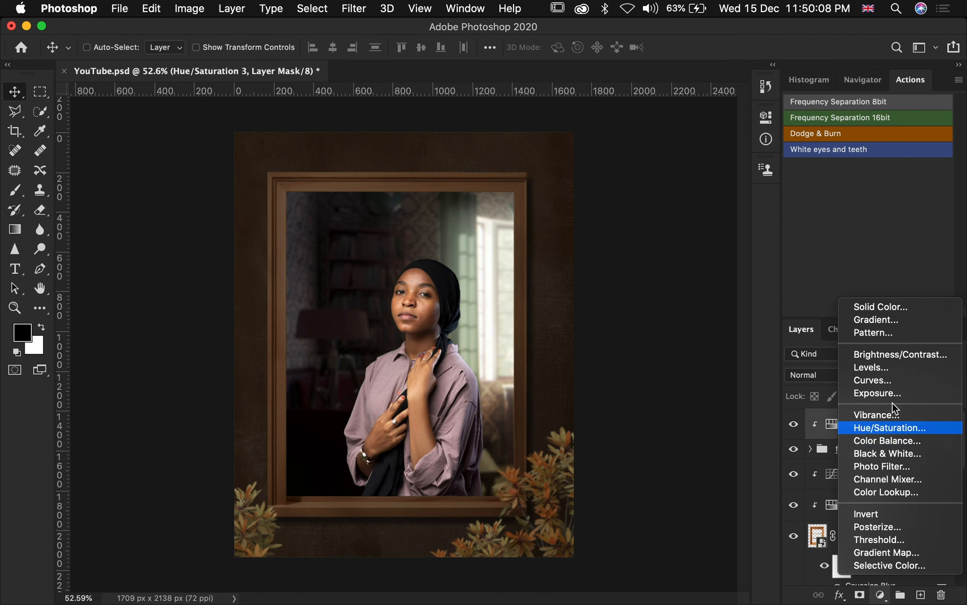
{"action": "left_click", "coordinate": [898, 378]}
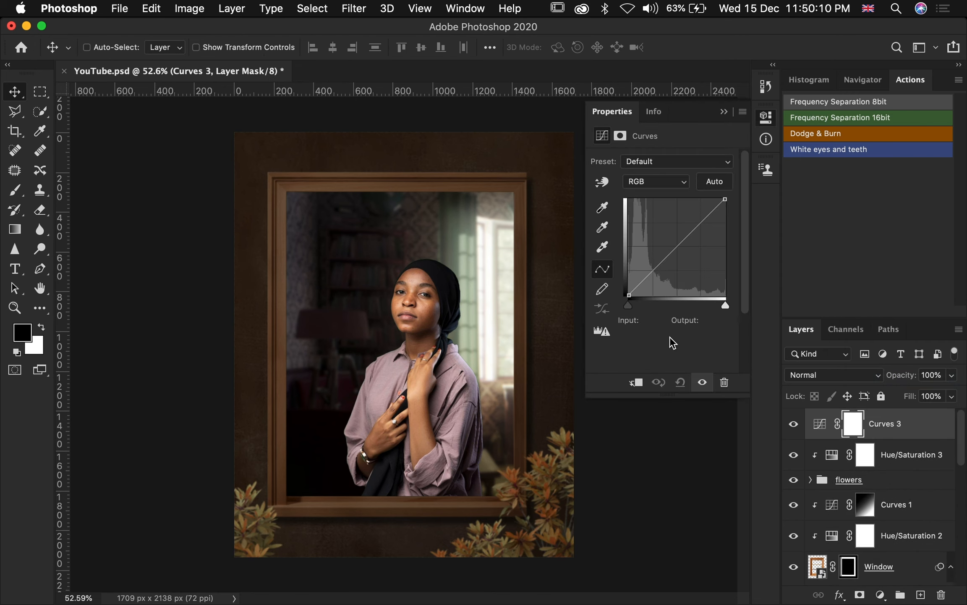
{"action": "left_click", "coordinate": [636, 383]}
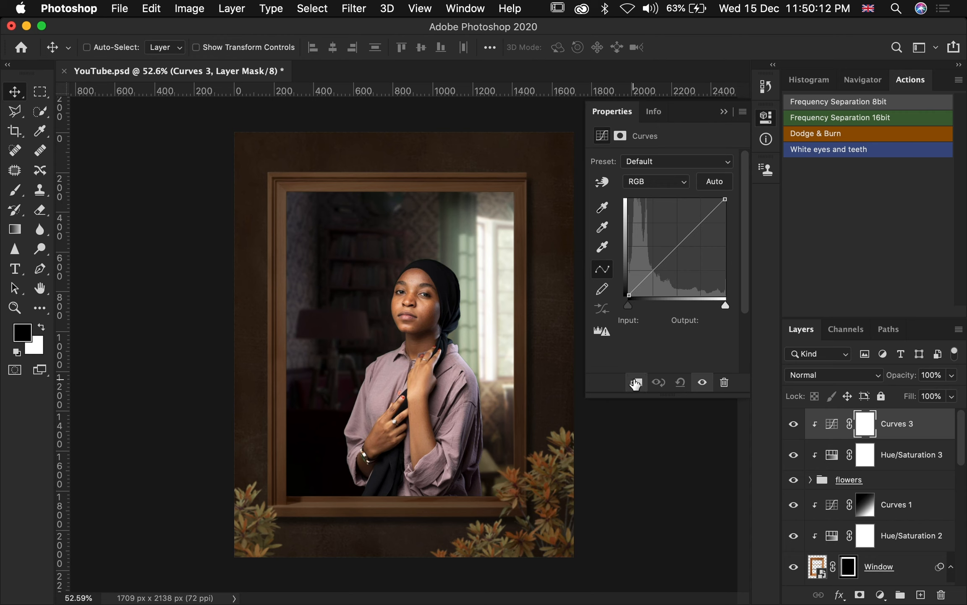
{"action": "left_click_drag", "start_coordinate": [657, 278], "coordinate": [654, 277]}
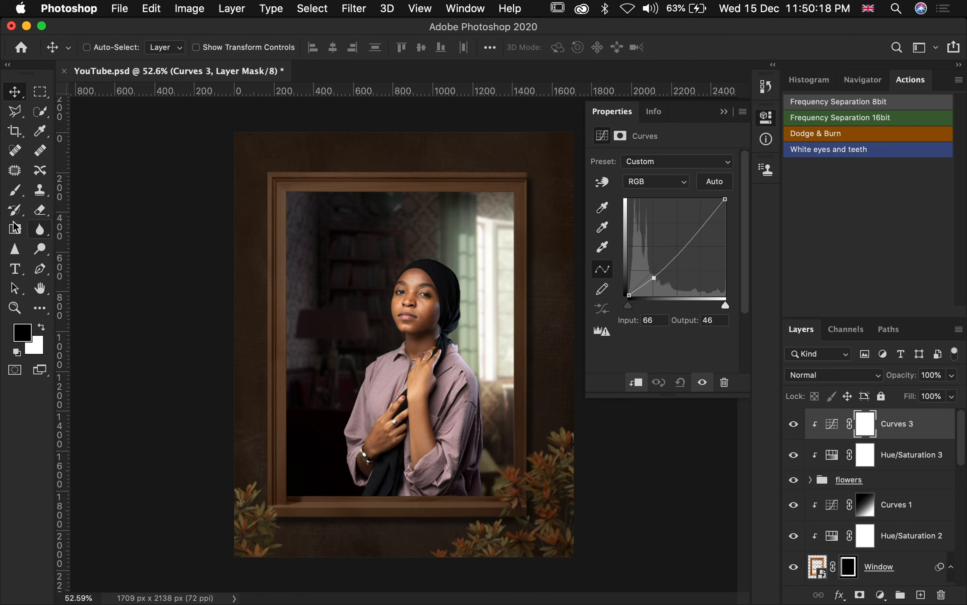
Mask the plants' Curves adjustment with black-to-transparent linear gradients at 78% opacity, confining the darkening to the lower-right corner of the image
{"action": "left_click", "coordinate": [16, 235]}
{"action": "left_click_drag", "start_coordinate": [378, 284], "coordinate": [535, 521]}
{"action": "left_click_drag", "start_coordinate": [487, 450], "coordinate": [519, 491]}
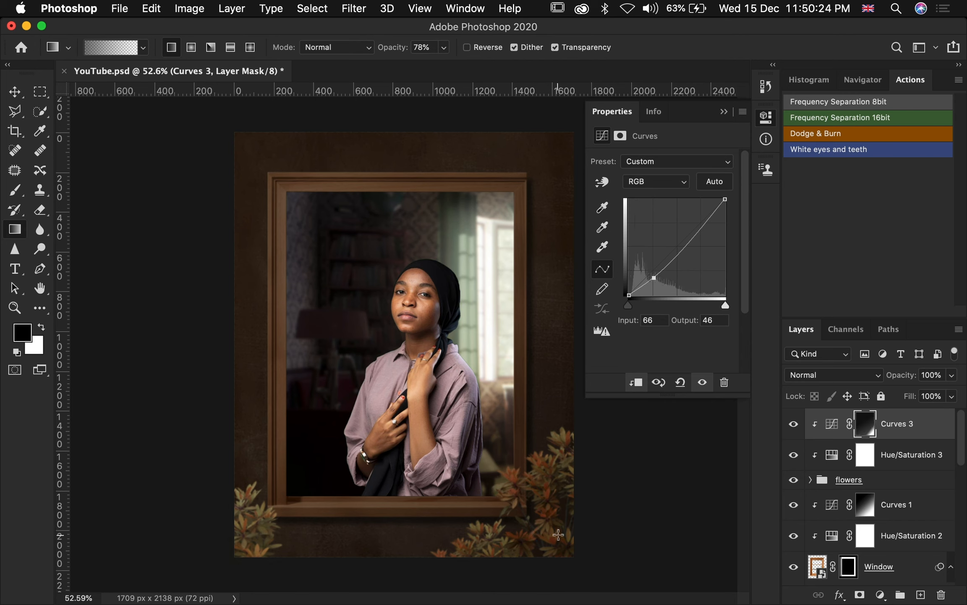
Compare the plants with and without the masked Curves darkening, then close the curve's settings
{"action": "left_click", "coordinate": [793, 424]}
{"action": "left_click", "coordinate": [793, 425]}
{"action": "left_click", "coordinate": [794, 425]}
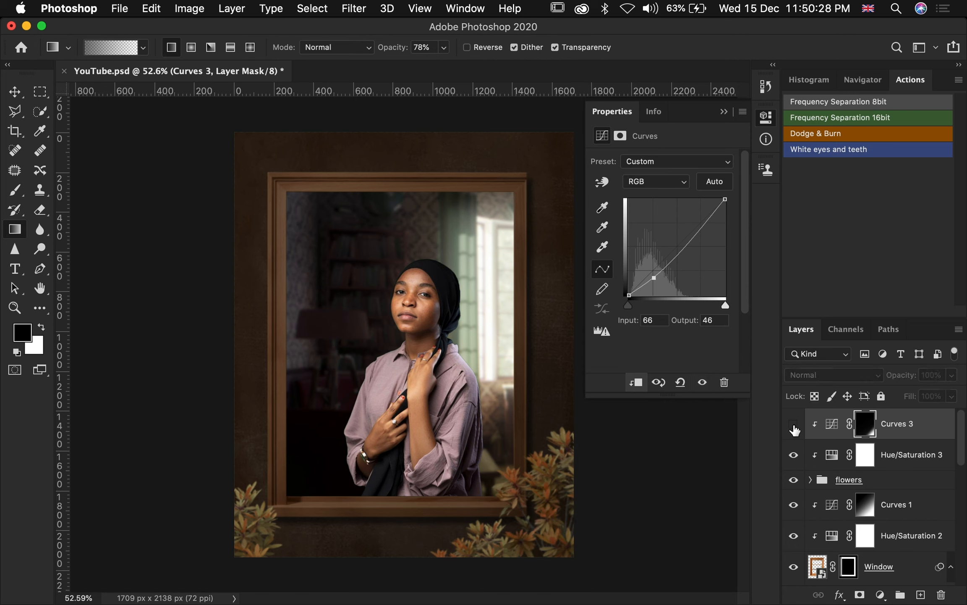
{"action": "left_click", "coordinate": [794, 425]}
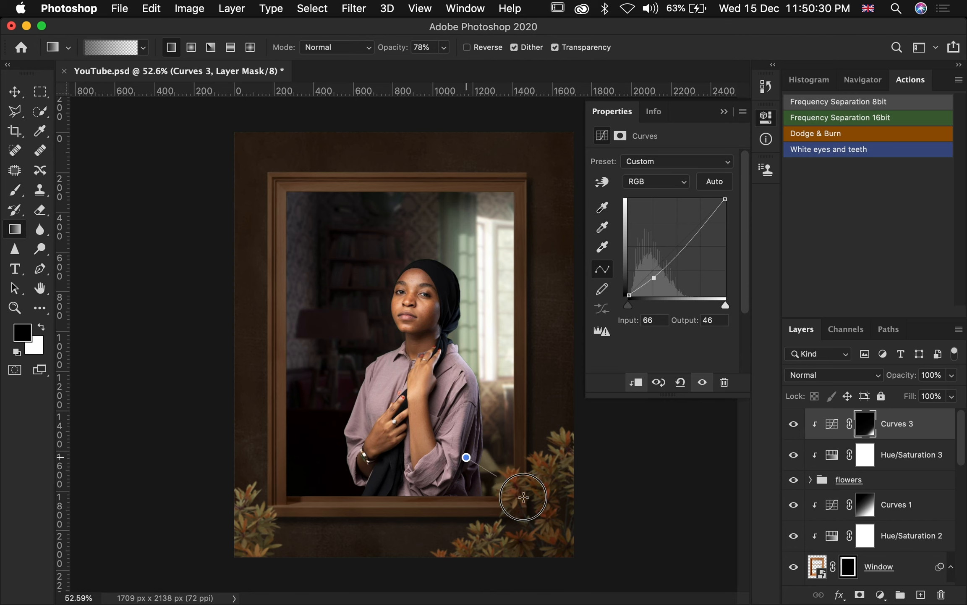
{"action": "left_click", "coordinate": [794, 425]}
{"action": "left_click", "coordinate": [794, 425]}
{"action": "left_click", "coordinate": [794, 425]}
{"action": "left_click", "coordinate": [794, 424]}
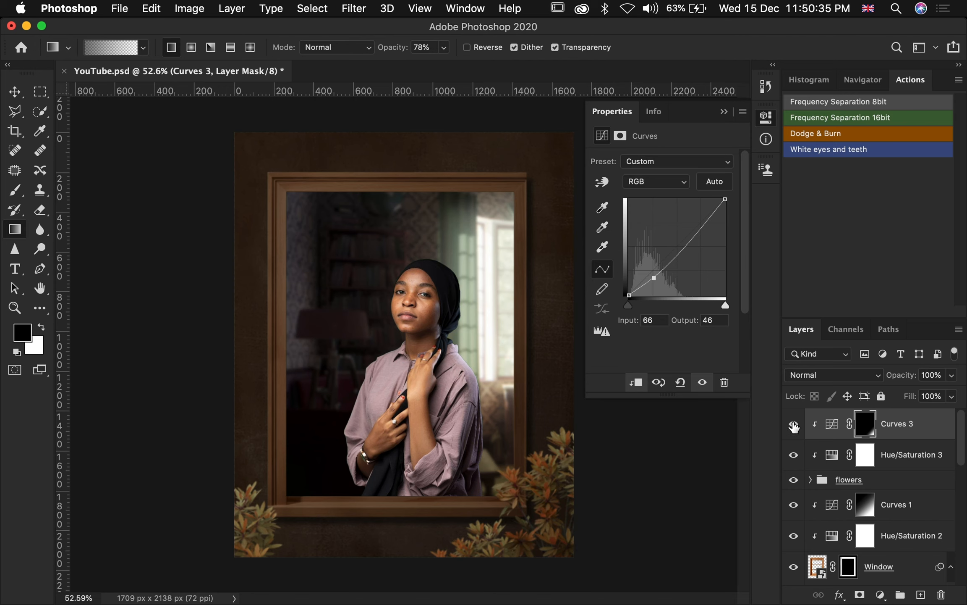
{"action": "left_click", "coordinate": [723, 112]}
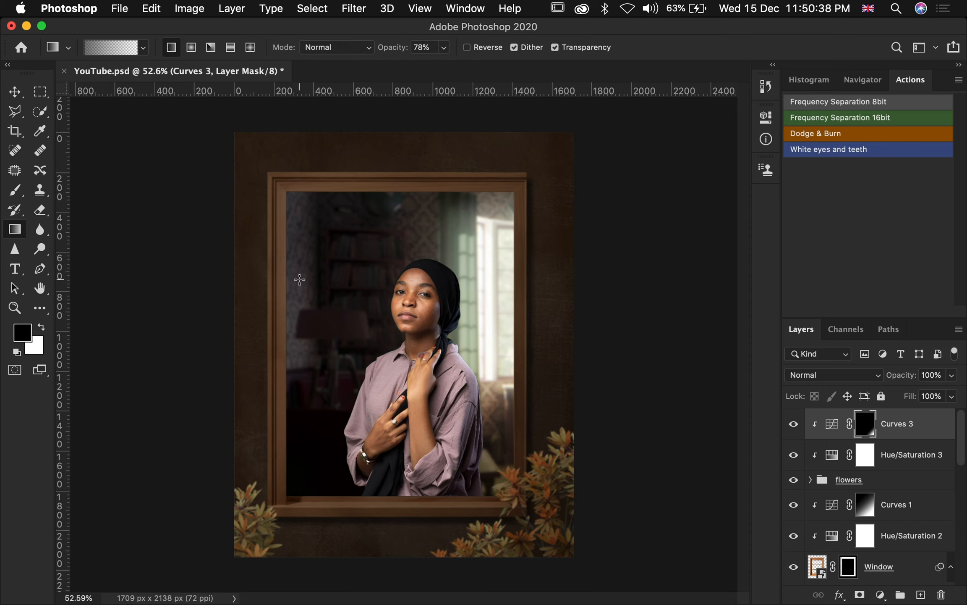
From the Files folder in Finder, place 11-white.png in the composite directly above the Subject layer
{"action": "key", "text": "v"}
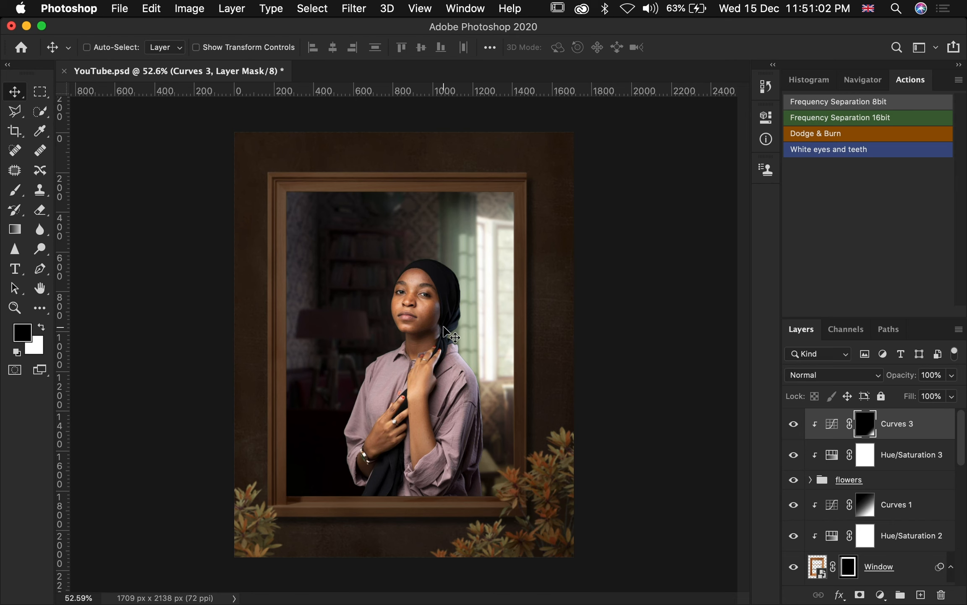
{"action": "left_click_drag", "start_coordinate": [753, 25], "coordinate": [373, 31]}
{"action": "left_click", "coordinate": [924, 299]}
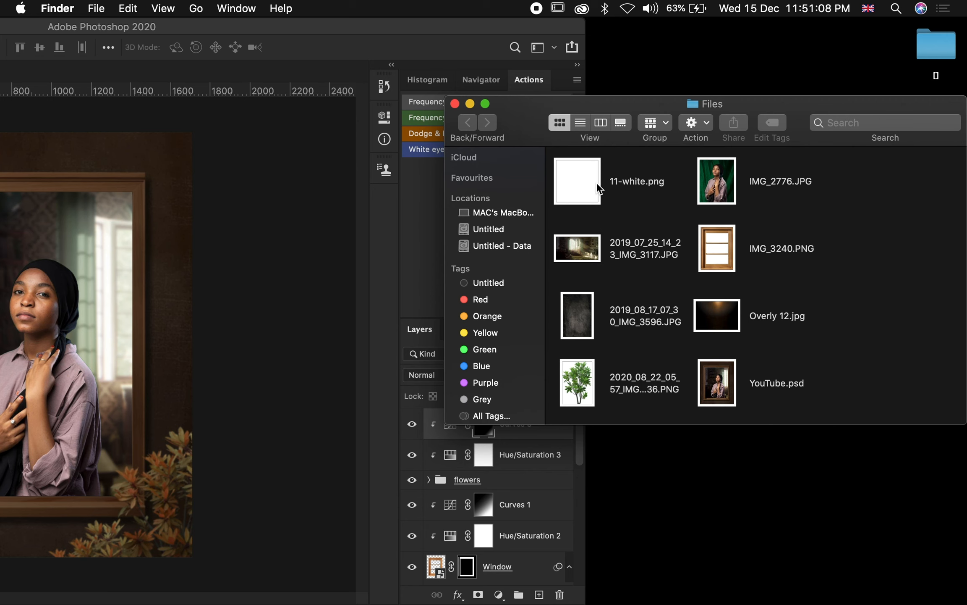
{"action": "left_click_drag", "start_coordinate": [501, 107], "coordinate": [681, 100]}
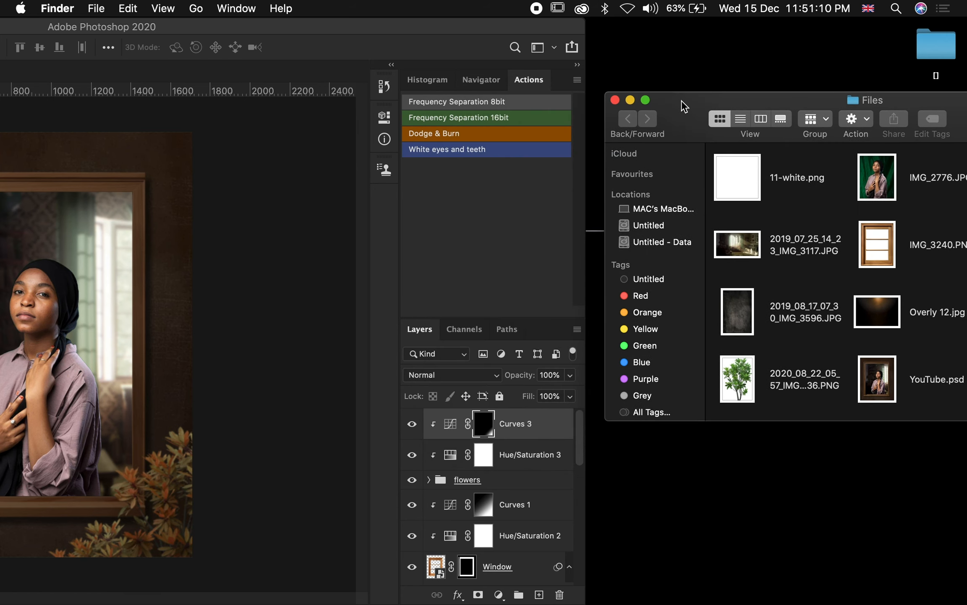
{"action": "left_click", "coordinate": [380, 32]}
{"action": "scroll", "coordinate": [489, 498], "scroll_direction": "down", "scroll_amount": 5}
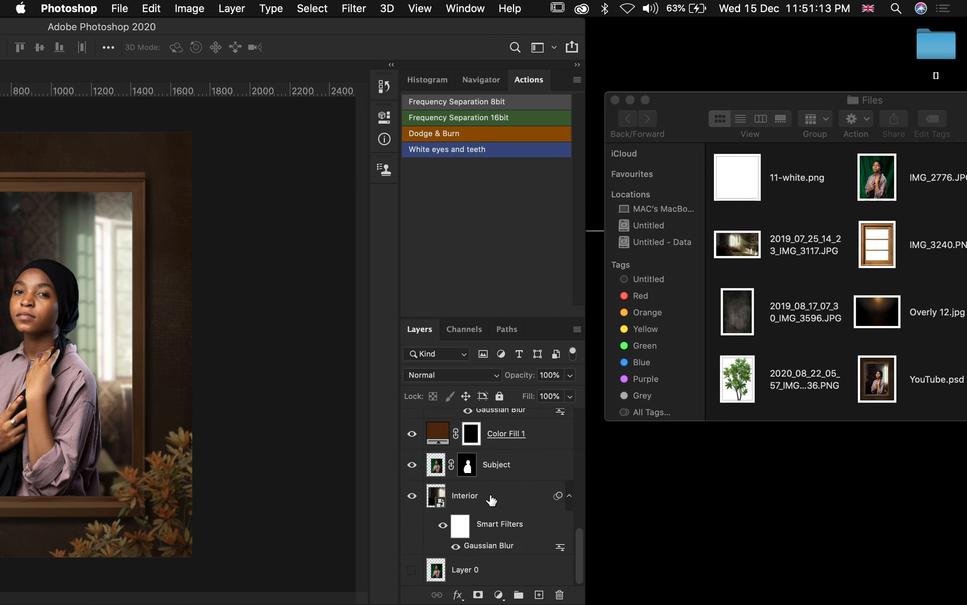
{"action": "left_click", "coordinate": [538, 465]}
{"action": "left_click_drag", "start_coordinate": [743, 185], "coordinate": [37, 362]}
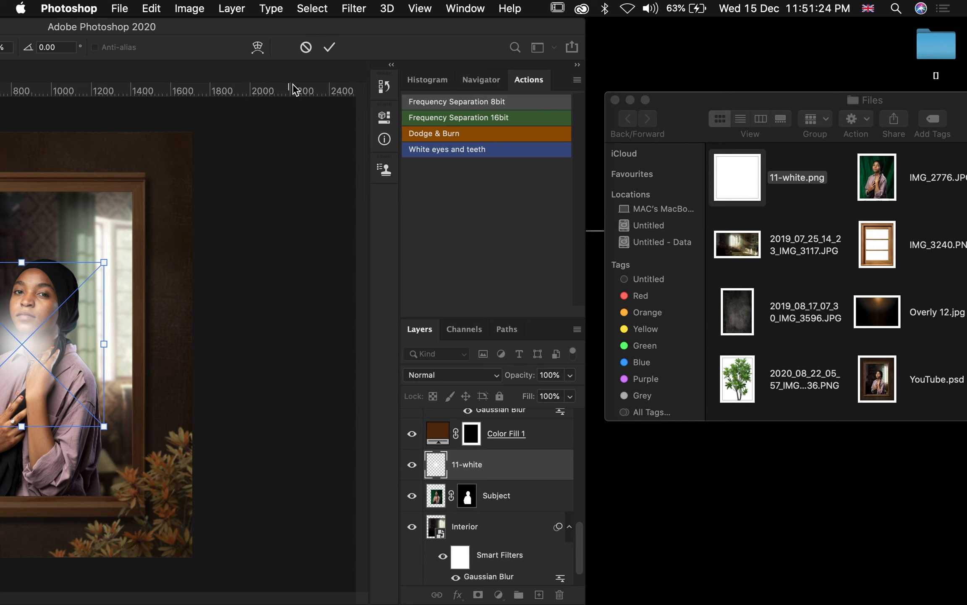
{"action": "left_click", "coordinate": [331, 48]}
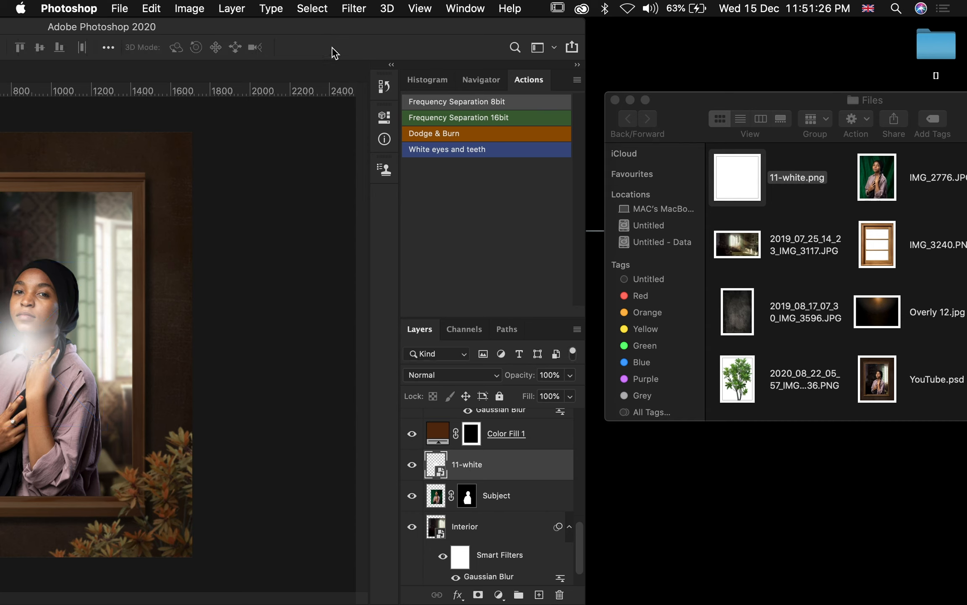
Rename the placed white glow layer as Light split
{"action": "double_click", "coordinate": [467, 465]}
{"action": "type", "text": "Light split"}
{"action": "key", "text": "Return"}
Move the white glow about 355 px right and 99 px up, between the woman's head and the bright window
{"action": "double_click", "coordinate": [180, 32]}
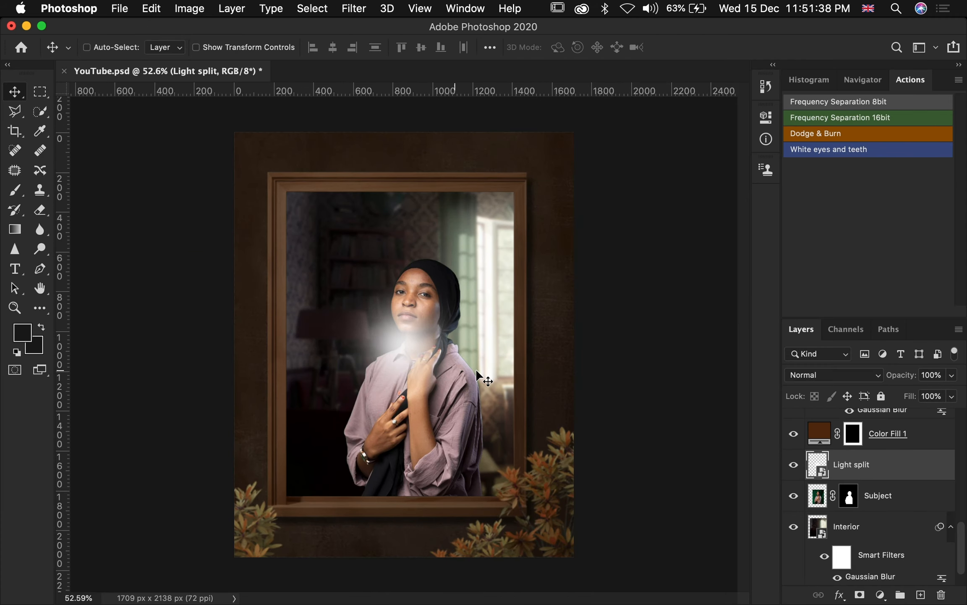
{"action": "key", "text": "d"}
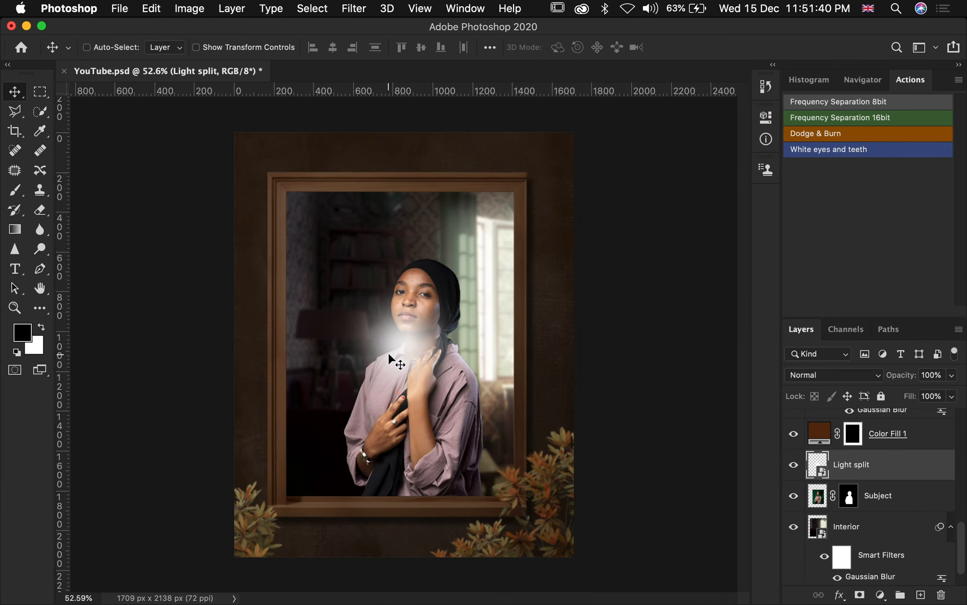
{"action": "left_click_drag", "start_coordinate": [410, 344], "coordinate": [479, 333]}
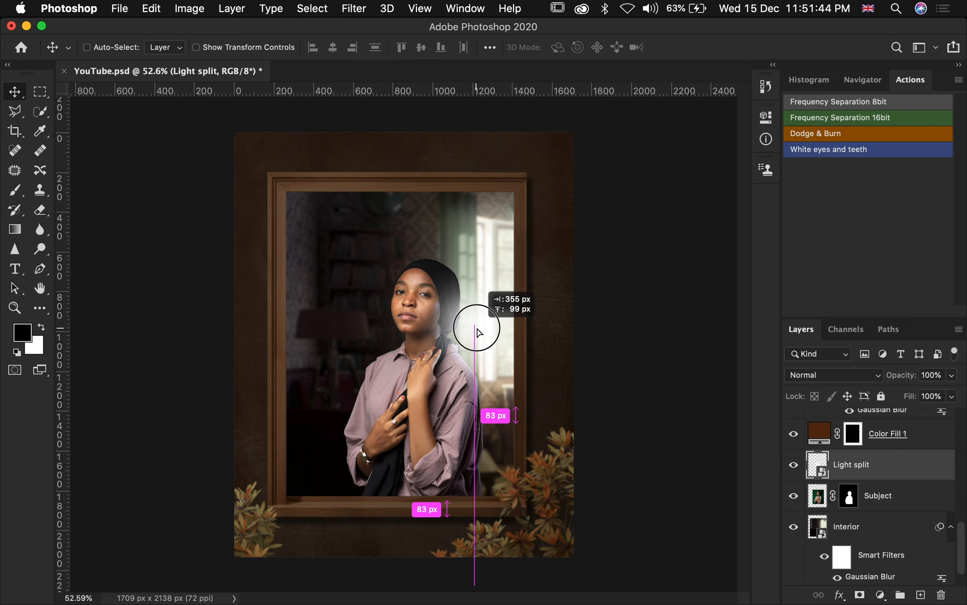
{"action": "left_click_drag", "start_coordinate": [477, 329], "coordinate": [479, 332]}
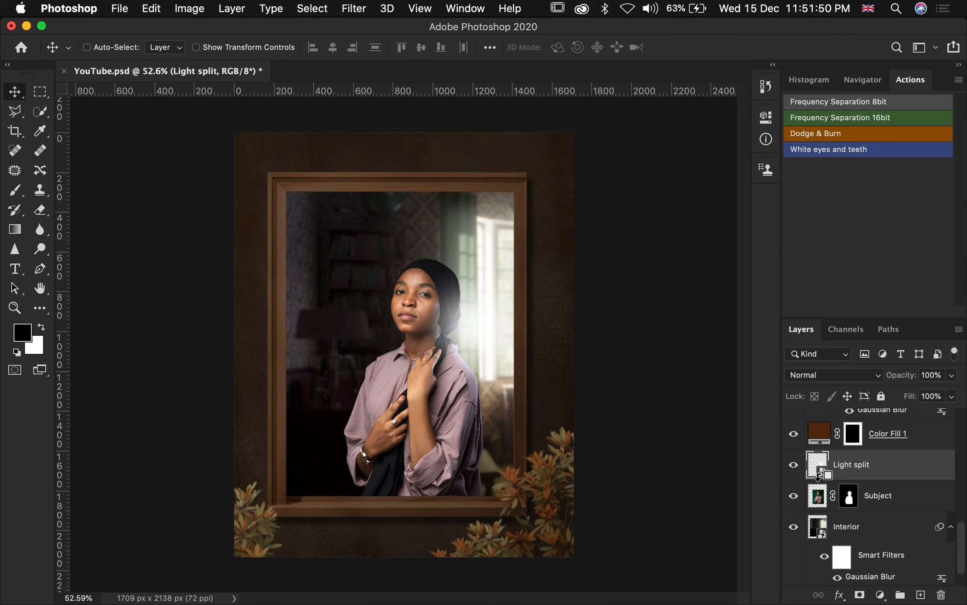
Clip the Light split layer to the Subject layer and compare the woman with and without the glow
{"action": "left_click", "coordinate": [818, 477], "text": "alt"}
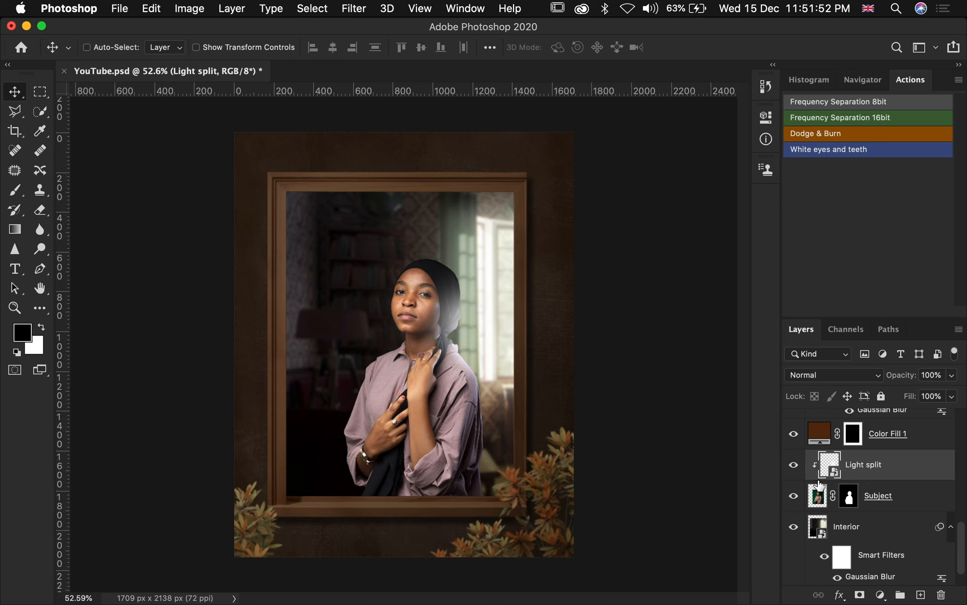
{"action": "left_click", "coordinate": [793, 465]}
{"action": "left_click", "coordinate": [793, 466]}
{"action": "left_click", "coordinate": [793, 466]}
{"action": "left_click", "coordinate": [793, 466]}
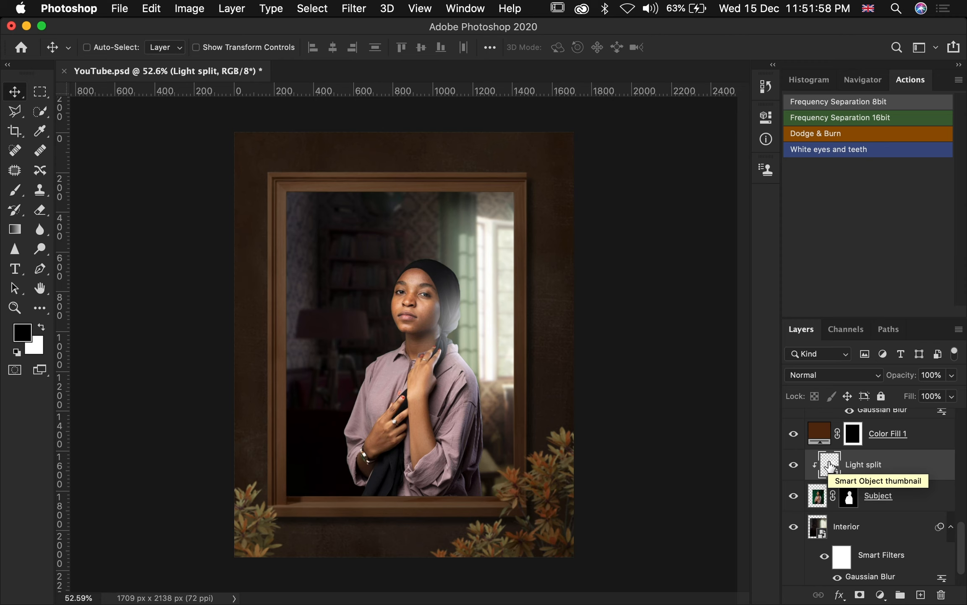
Reduce the Light split layer's opacity to 53% and compare the result with the previous state and without the glow
{"action": "left_click_drag", "start_coordinate": [902, 373], "coordinate": [865, 376]}
{"action": "key", "text": "super+z"}
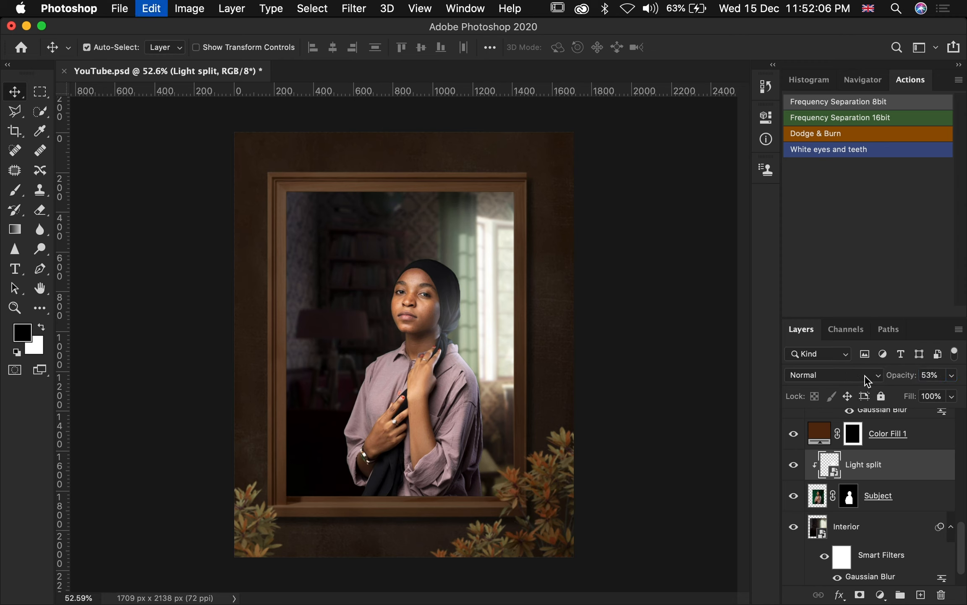
{"action": "key", "text": "super+shift+z"}
{"action": "key", "text": "super+z"}
{"action": "key", "text": "super+shift+z"}
{"action": "left_click", "coordinate": [794, 470]}
{"action": "left_click", "coordinate": [794, 470]}
{"action": "left_click", "coordinate": [795, 469]}
{"action": "left_click", "coordinate": [795, 470]}
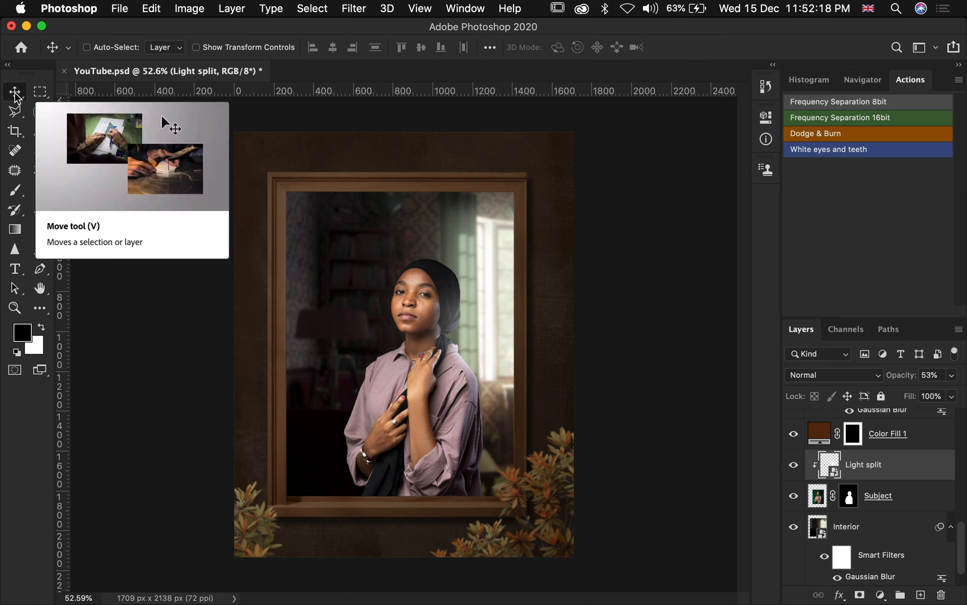
Scale the Light split glow proportionally to about 82.72% and compare the woman with and without it
{"action": "left_click", "coordinate": [200, 48]}
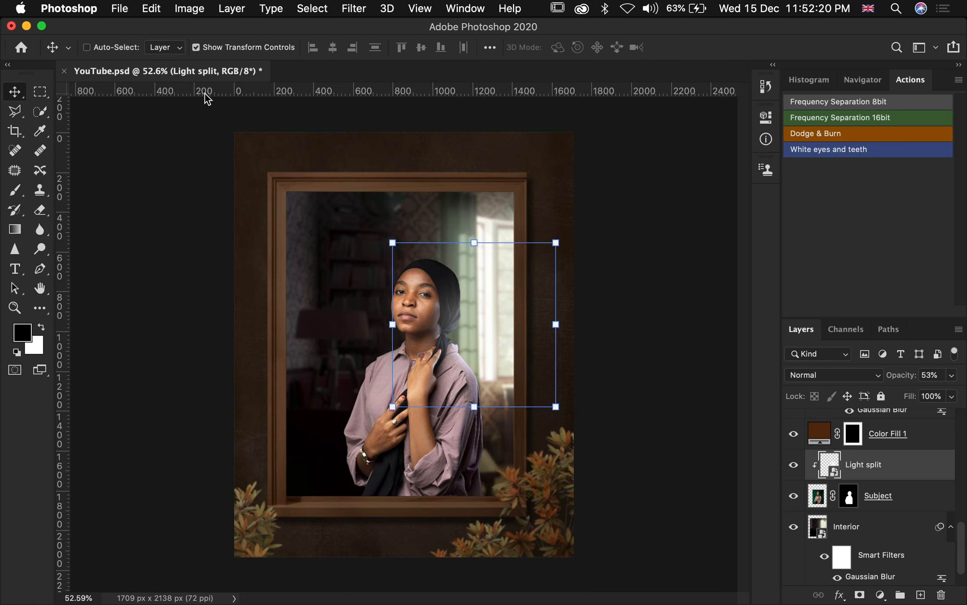
{"action": "left_click_drag", "start_coordinate": [387, 409], "coordinate": [420, 378]}
{"action": "left_click_drag", "start_coordinate": [447, 343], "coordinate": [447, 345]}
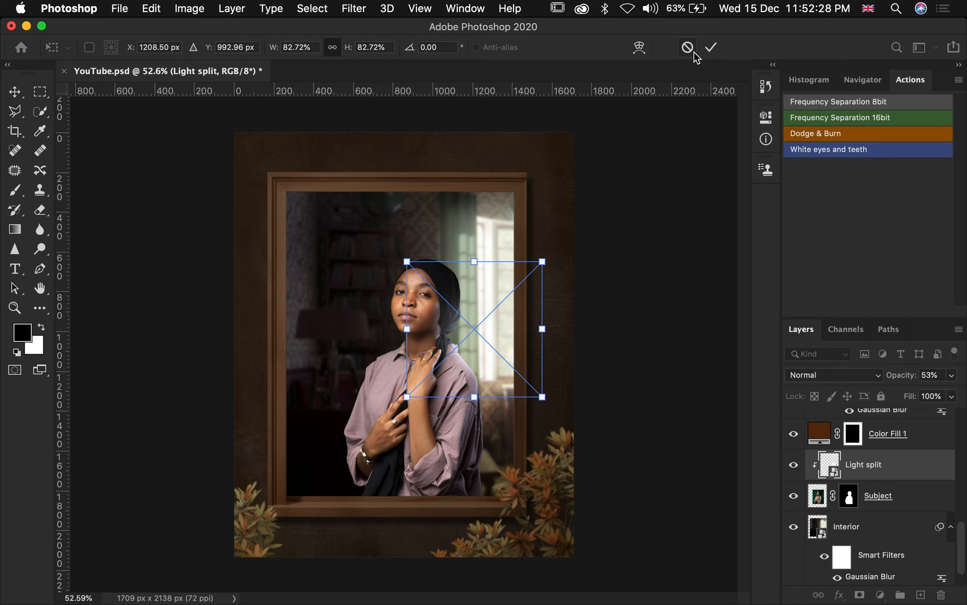
{"action": "left_click", "coordinate": [713, 47]}
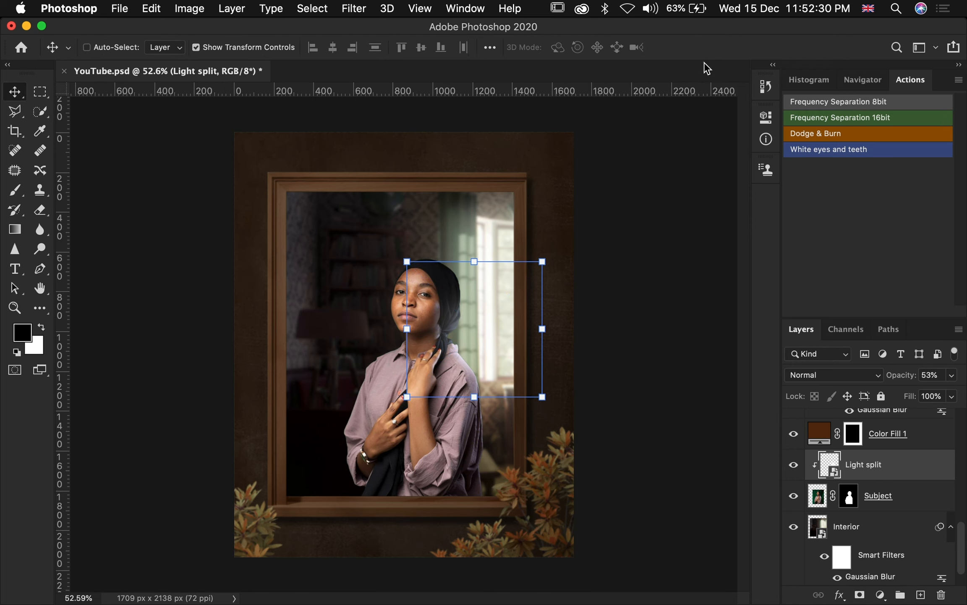
{"action": "left_click", "coordinate": [195, 49]}
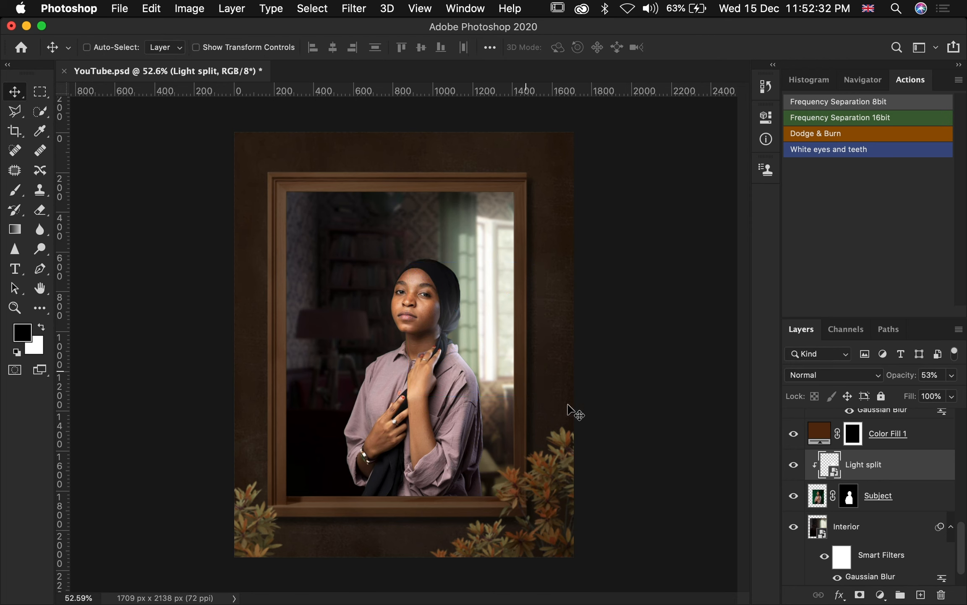
{"action": "left_click", "coordinate": [792, 464]}
{"action": "left_click", "coordinate": [792, 464]}
{"action": "left_click", "coordinate": [793, 464]}
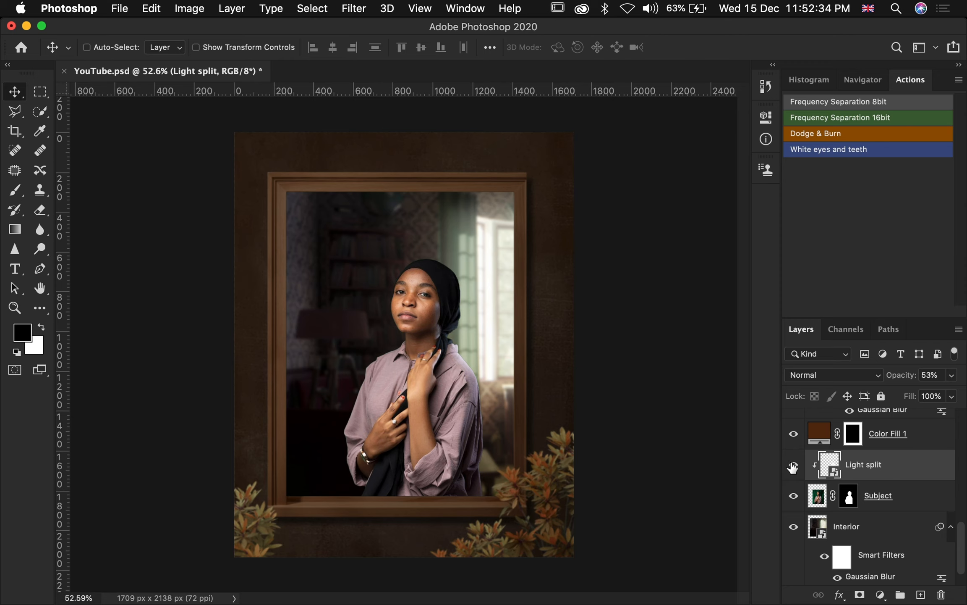
{"action": "left_click", "coordinate": [793, 465]}
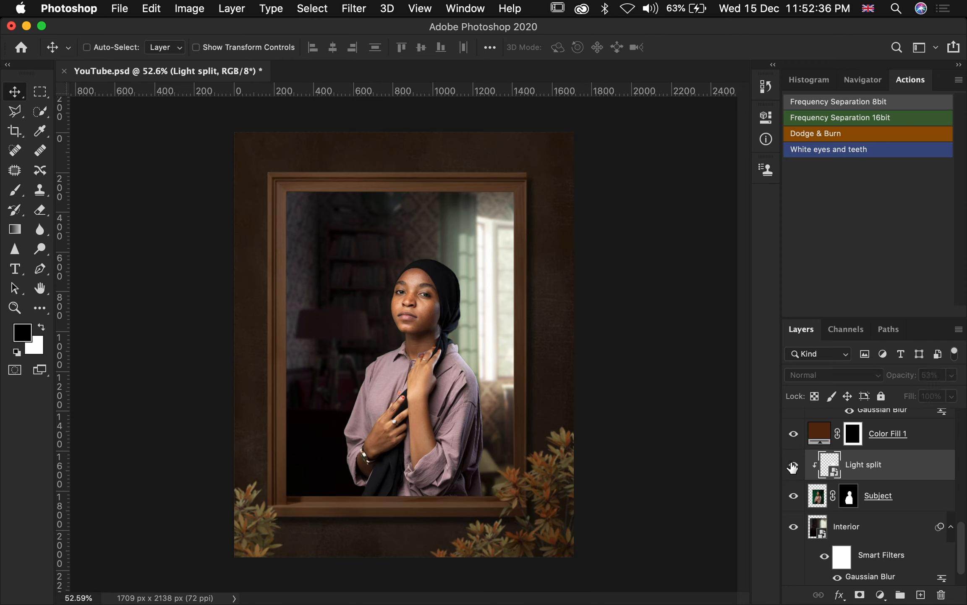
{"action": "left_click", "coordinate": [793, 465]}
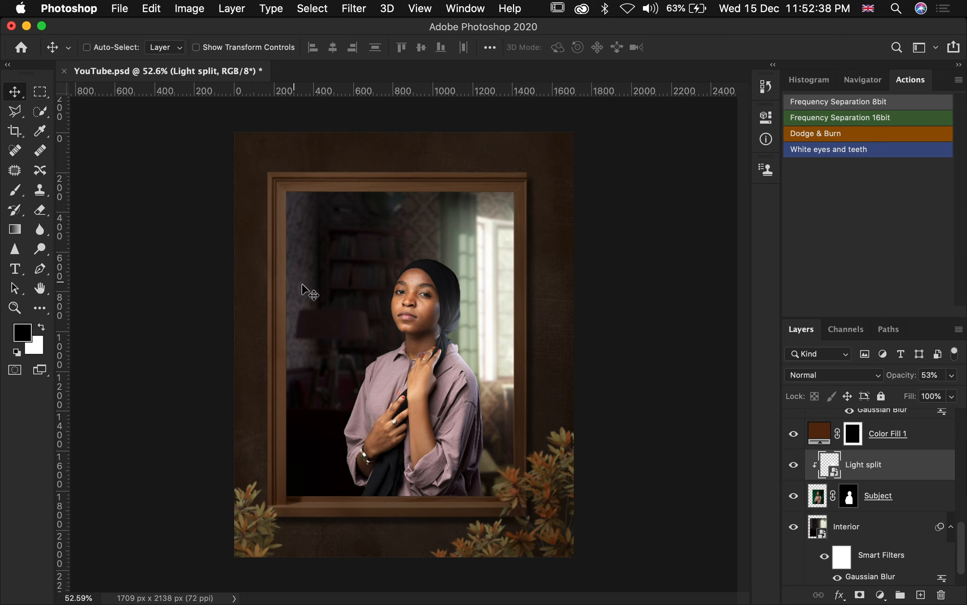
Stretch the Light split glow upward to about 100.82% height, nudge it slightly right, and compare the woman with and without it
{"action": "key", "text": "z"}
{"action": "left_click_drag", "start_coordinate": [453, 321], "coordinate": [512, 336]}
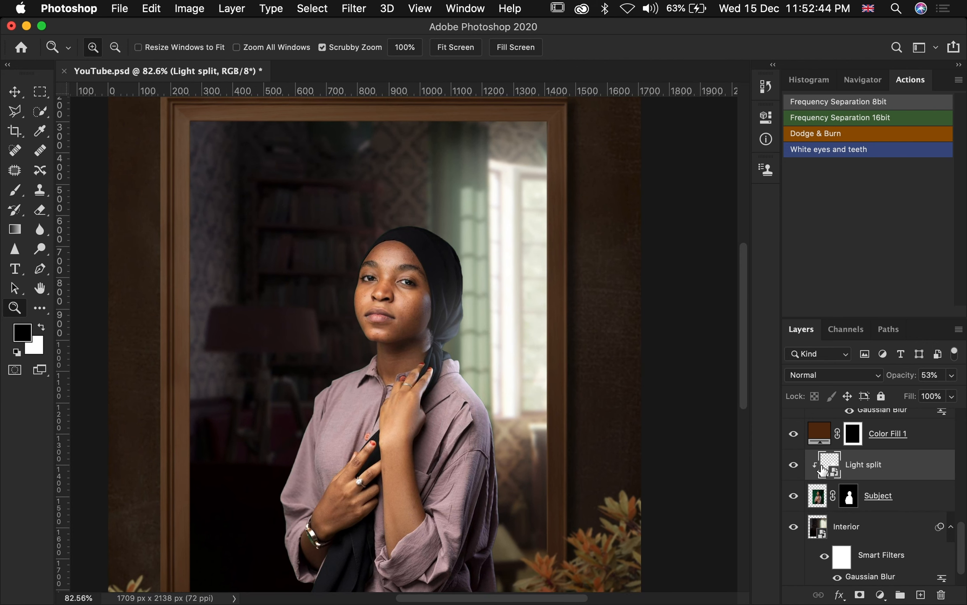
{"action": "left_click", "coordinate": [14, 91]}
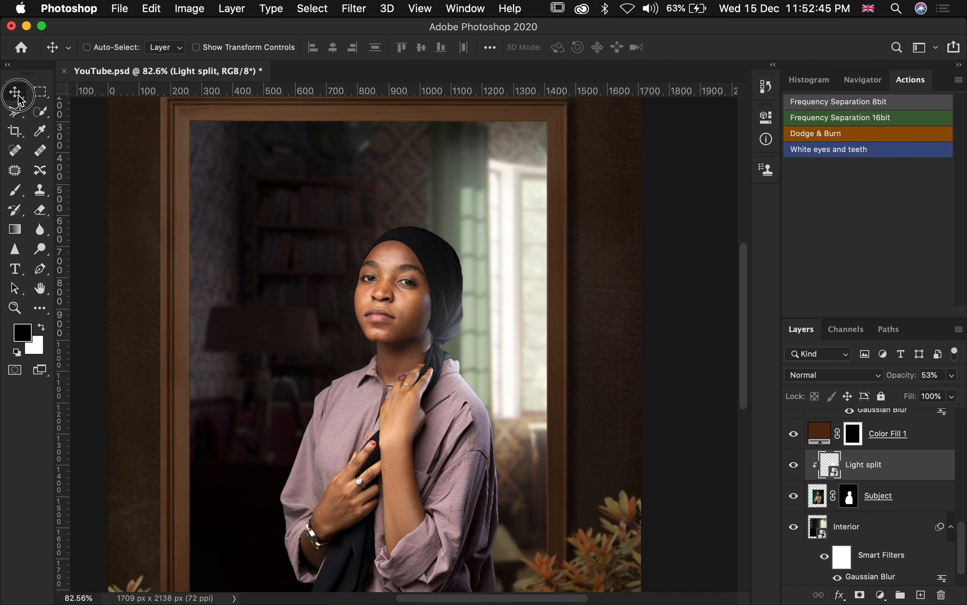
{"action": "left_click", "coordinate": [203, 49]}
{"action": "left_click_drag", "start_coordinate": [484, 232], "coordinate": [485, 186]}
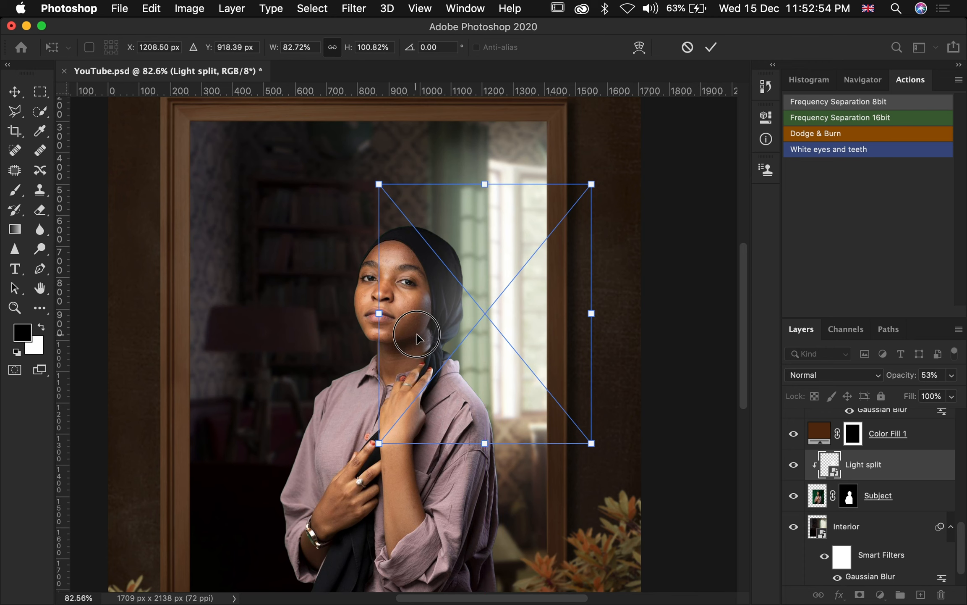
{"action": "mouse_move", "coordinate": [418, 338]}
{"action": "left_mouse_down"}
{"action": "mouse_move", "coordinate": [436, 336]}
{"action": "mouse_move", "coordinate": [428, 336]}
{"action": "left_mouse_up"}
{"action": "key", "text": "Return"}
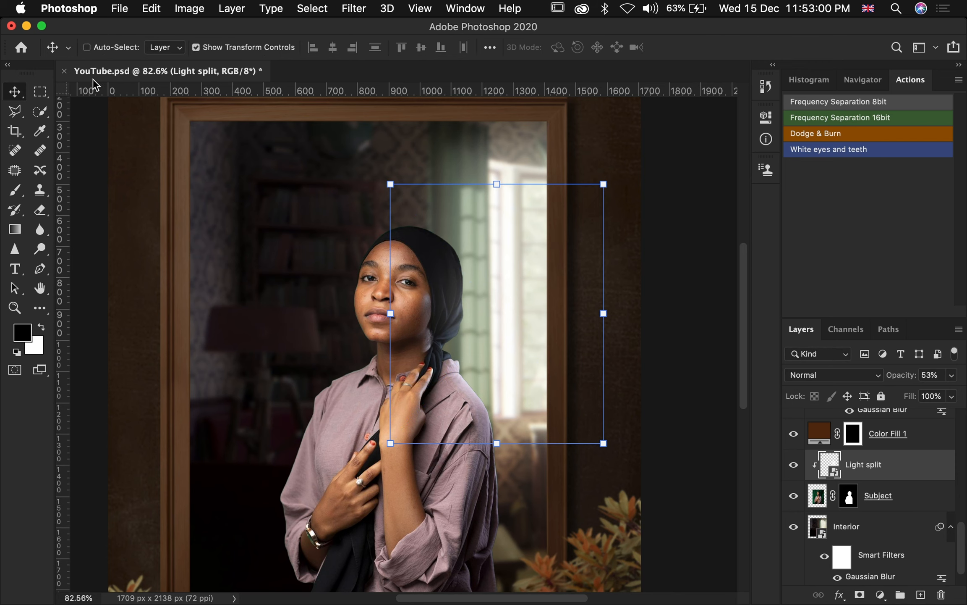
{"action": "left_click", "coordinate": [199, 50]}
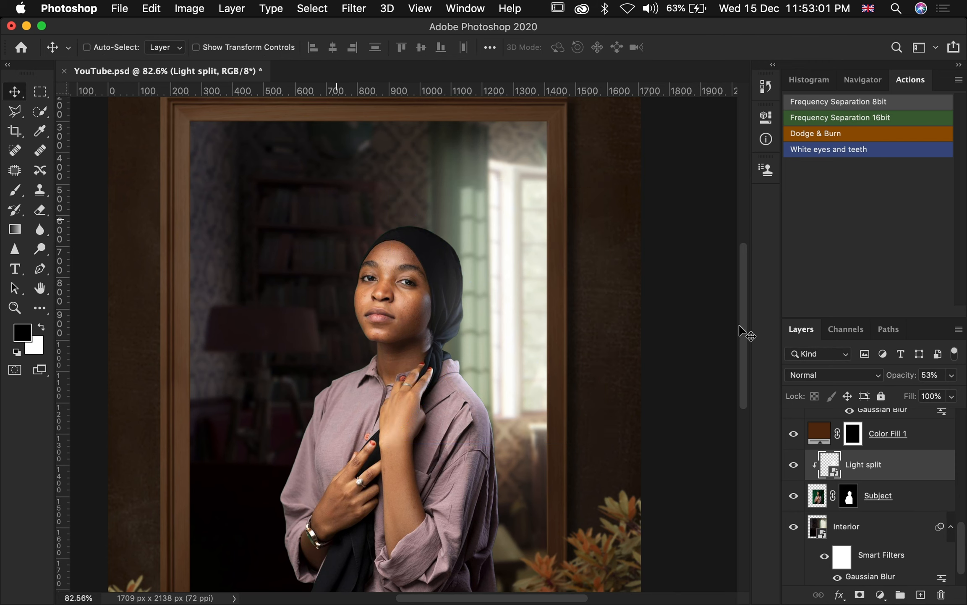
{"action": "left_click", "coordinate": [790, 470]}
{"action": "left_click", "coordinate": [790, 470]}
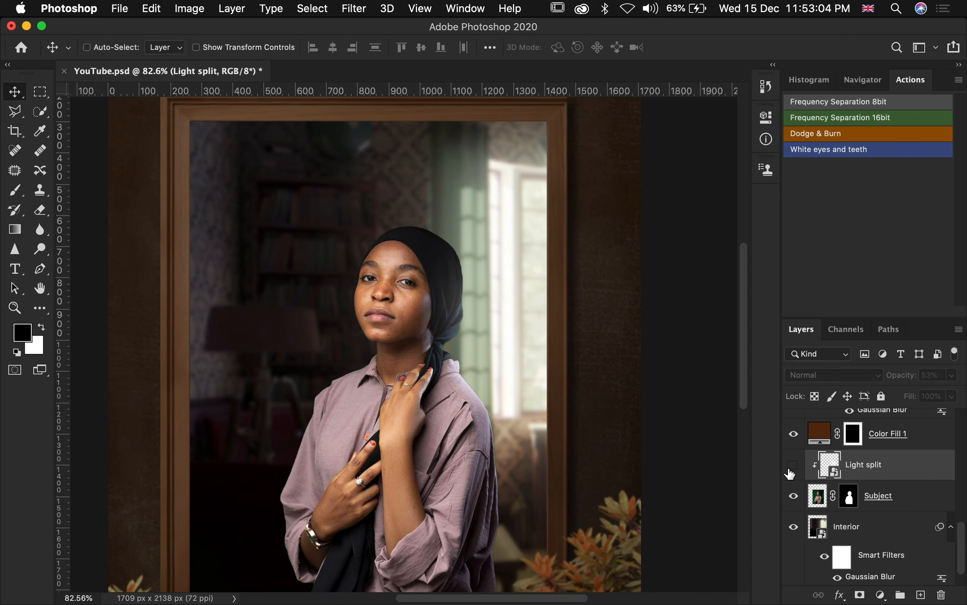
{"action": "left_click", "coordinate": [790, 466]}
Examine the whole composite and the edge where the woman's shirt meets the windowsill
{"action": "key", "text": "z"}
{"action": "left_click", "coordinate": [452, 48]}
{"action": "left_click_drag", "start_coordinate": [423, 307], "coordinate": [401, 307]}
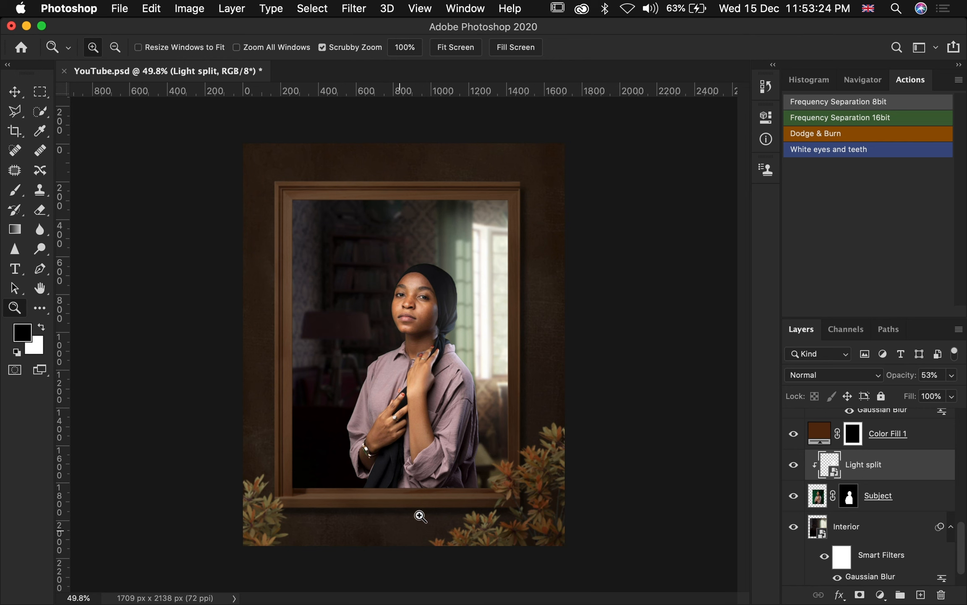
{"action": "left_click_drag", "start_coordinate": [425, 496], "coordinate": [537, 514]}
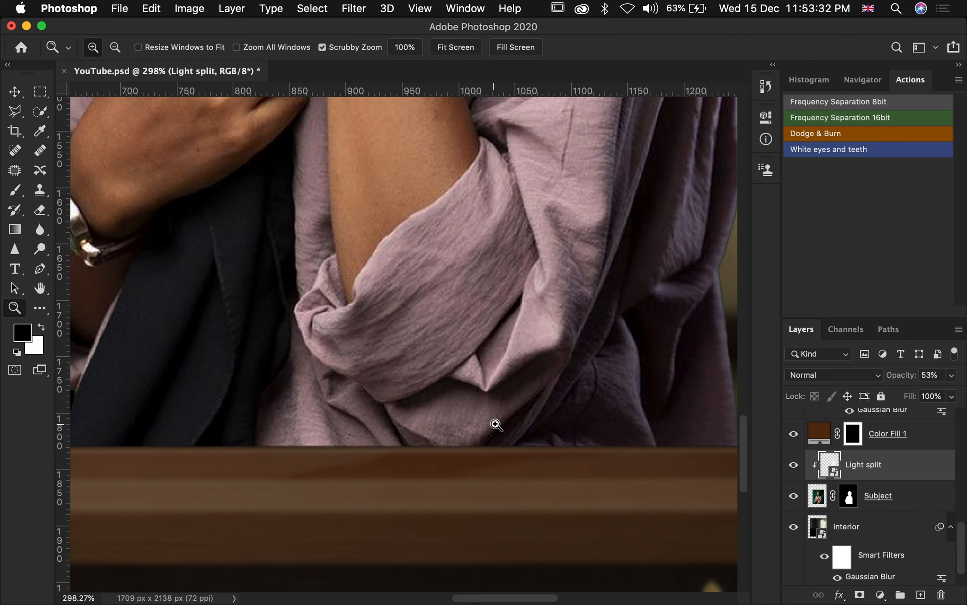
{"action": "left_click_drag", "start_coordinate": [511, 404], "coordinate": [410, 419]}
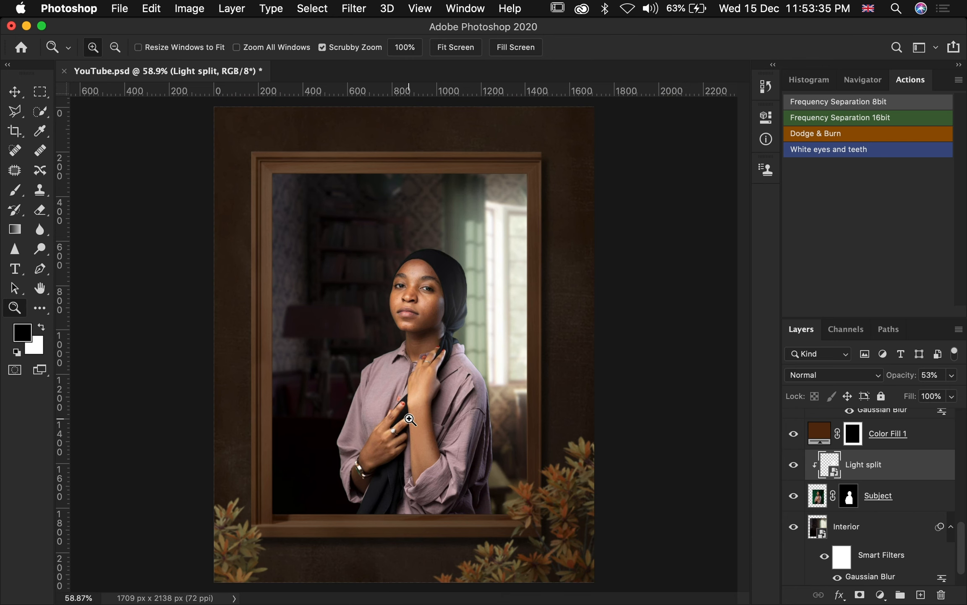
Duplicate Layer 0, move the copy to the top of the layer stack and make it visible
{"action": "left_click", "coordinate": [852, 497]}
{"action": "scroll", "coordinate": [854, 499], "scroll_direction": "down", "scroll_amount": 2}
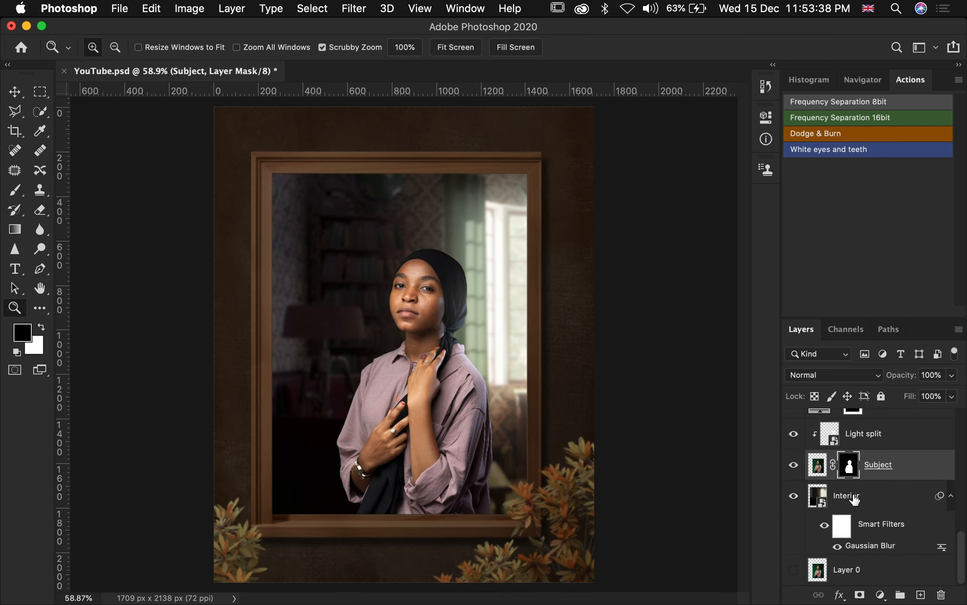
{"action": "left_click", "coordinate": [854, 573]}
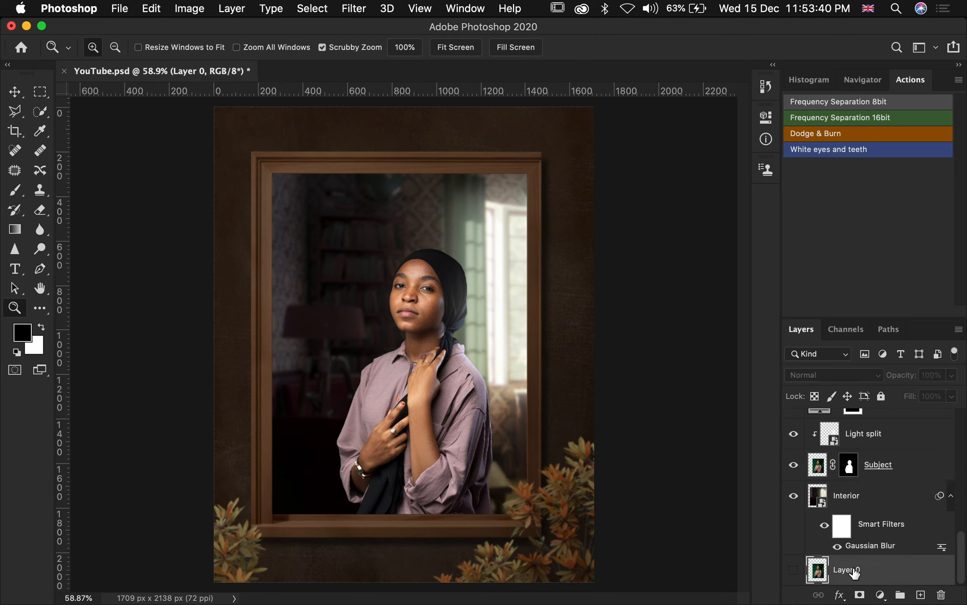
{"action": "key", "text": "super+j"}
{"action": "left_click_drag", "start_coordinate": [873, 573], "coordinate": [858, 423]}
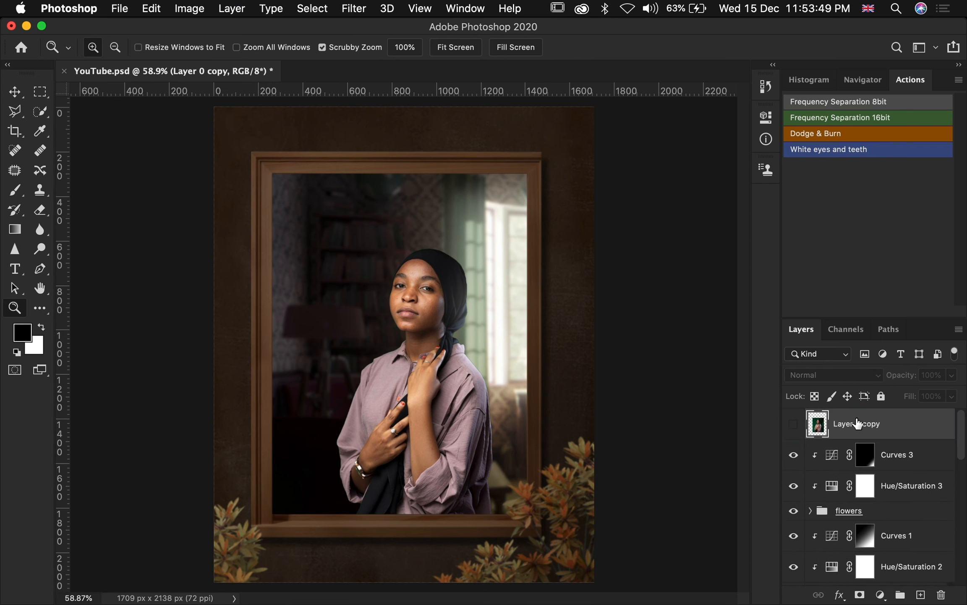
{"action": "left_click", "coordinate": [793, 425]}
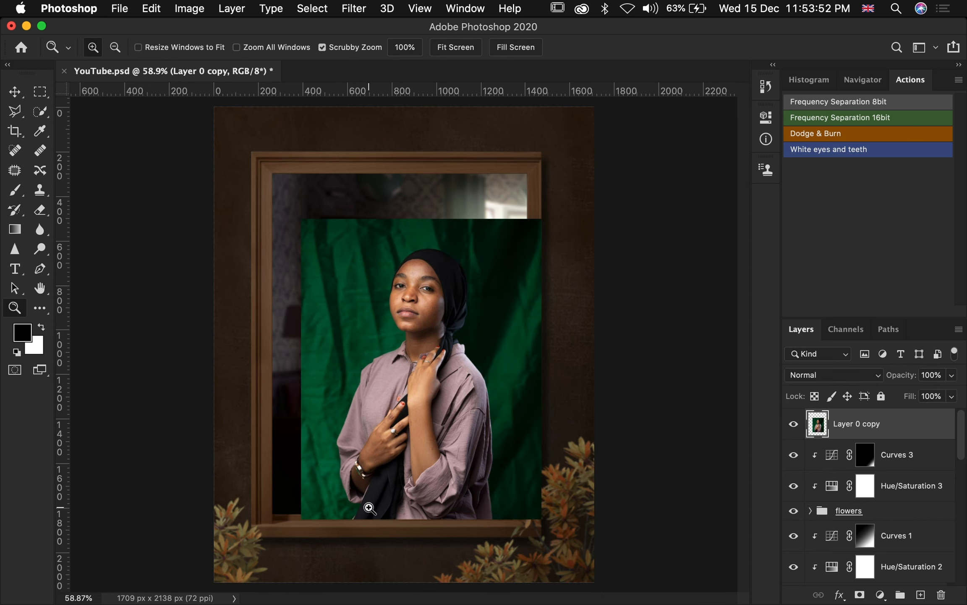
Outline the woman's rolled sleeve and forearm above the windowsill with a Magnetic Lasso selection on Layer 0 copy
{"action": "left_click_drag", "start_coordinate": [417, 529], "coordinate": [540, 514]}
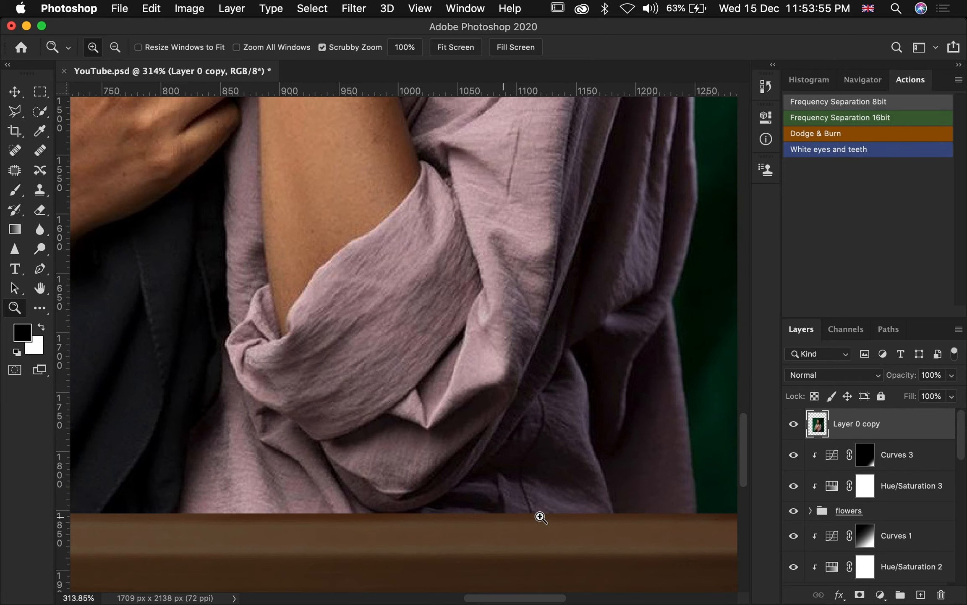
{"action": "left_click", "coordinate": [17, 112]}
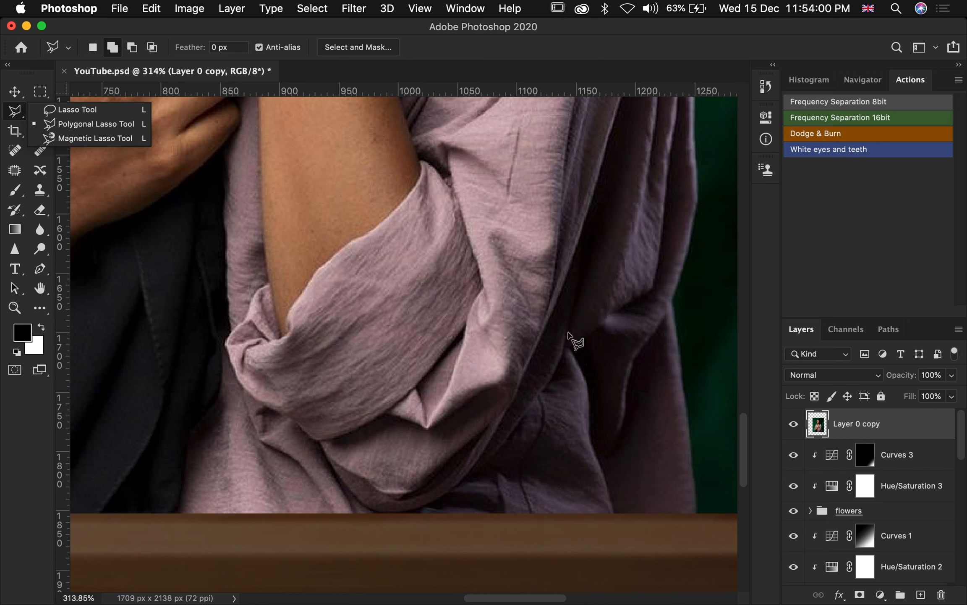
{"action": "left_click", "coordinate": [69, 135]}
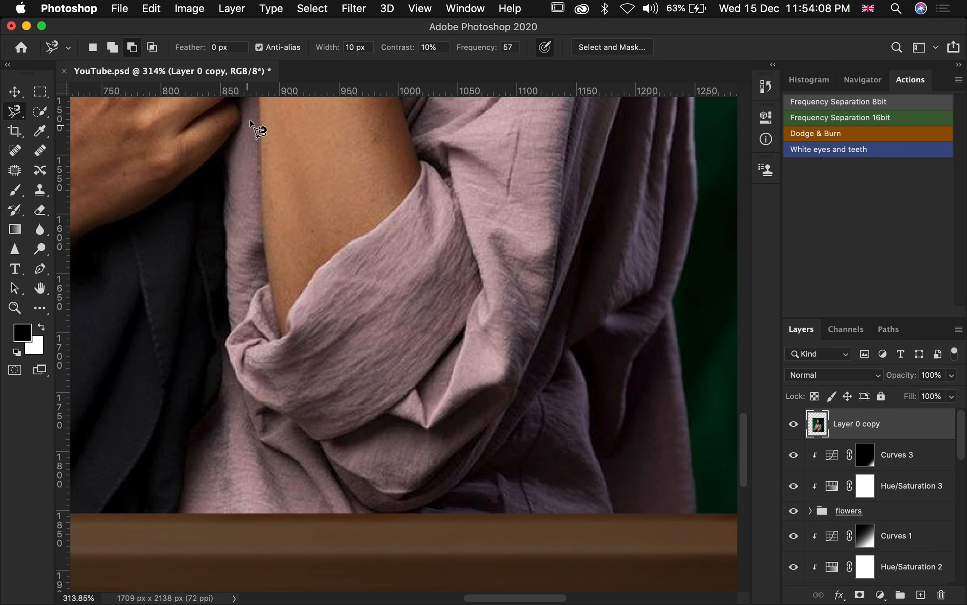
{"action": "left_click", "coordinate": [257, 110]}
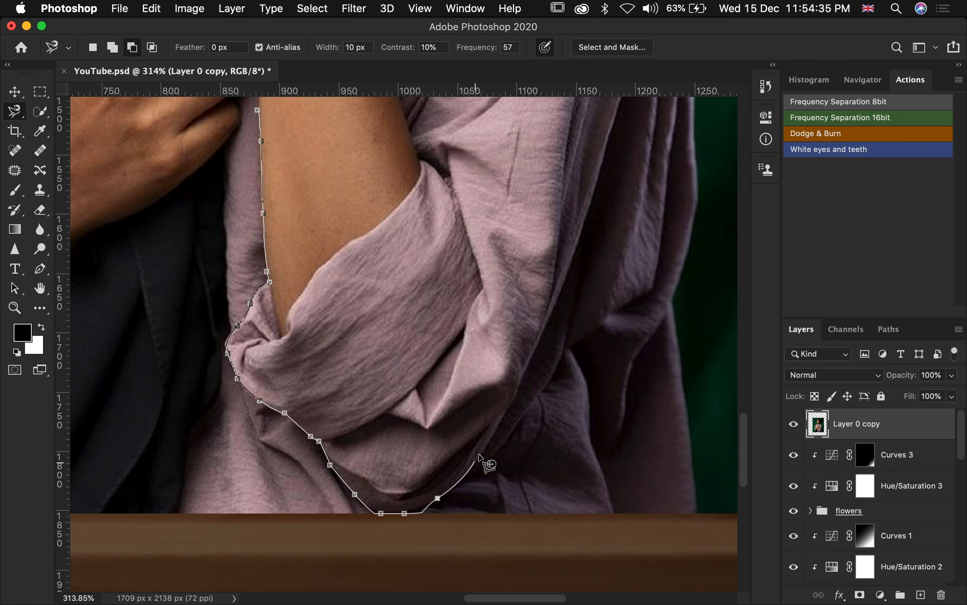
{"action": "key", "text": "BackSpace"}
{"action": "key", "text": "BackSpace"}
{"action": "key", "text": "BackSpace"}
{"action": "key", "text": "BackSpace"}
{"action": "key", "text": "BackSpace"}
{"action": "left_click", "coordinate": [364, 503]}
{"action": "left_click", "coordinate": [372, 510]}
{"action": "left_click", "coordinate": [382, 513]}
{"action": "scroll", "coordinate": [383, 514], "scroll_direction": "up", "scroll_amount": 3}
{"action": "scroll", "coordinate": [389, 512], "scroll_direction": "down", "scroll_amount": 3}
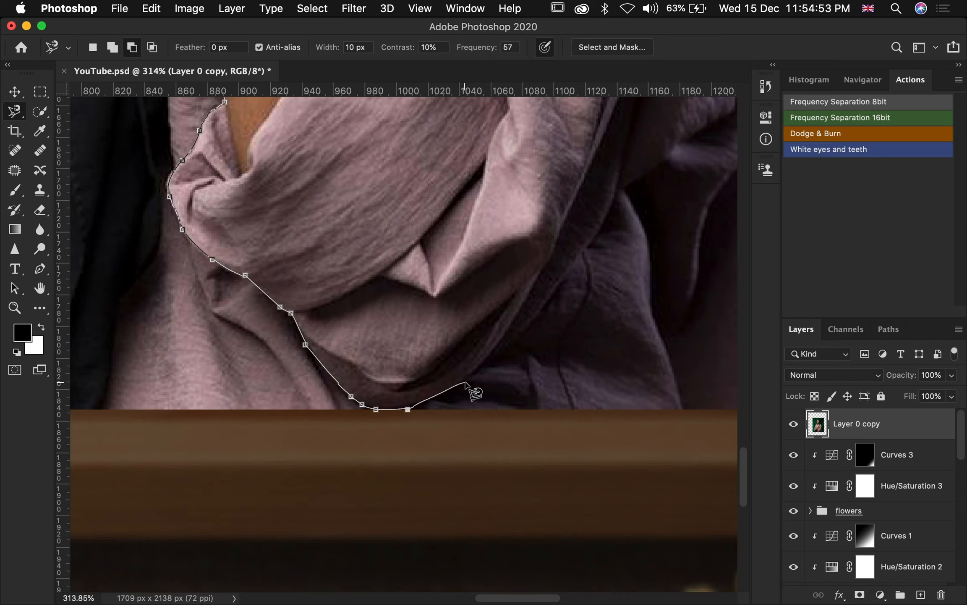
{"action": "scroll", "coordinate": [592, 240], "scroll_direction": "up", "scroll_amount": 5}
{"action": "scroll", "coordinate": [630, 305], "scroll_direction": "up", "scroll_amount": 5}
{"action": "left_click", "coordinate": [196, 154]}
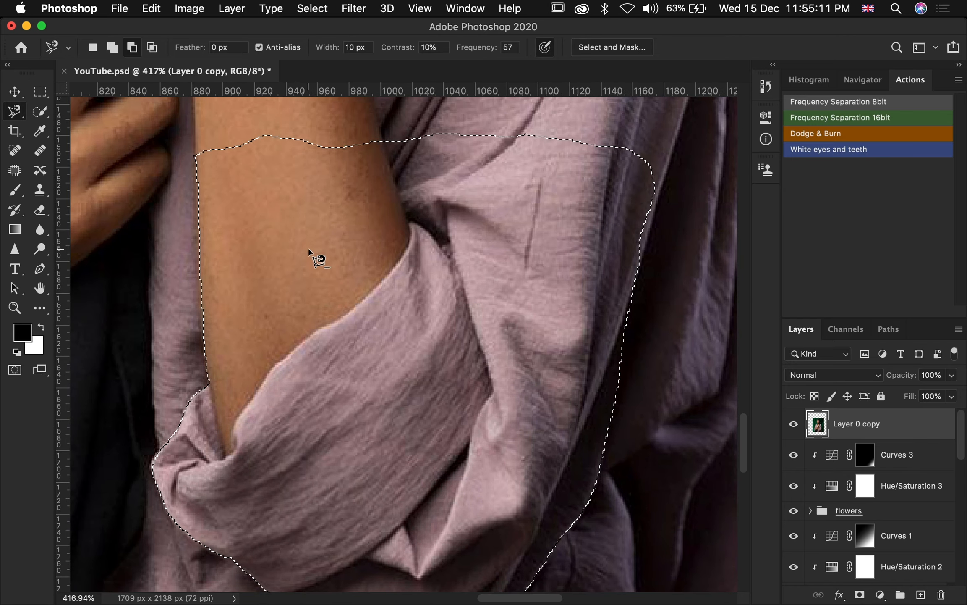
Check the selection against the sill with the Window layer hidden and shown, and refine the sleeve's lower edge with the Lasso
{"action": "left_click", "coordinate": [438, 477], "text": "super"}
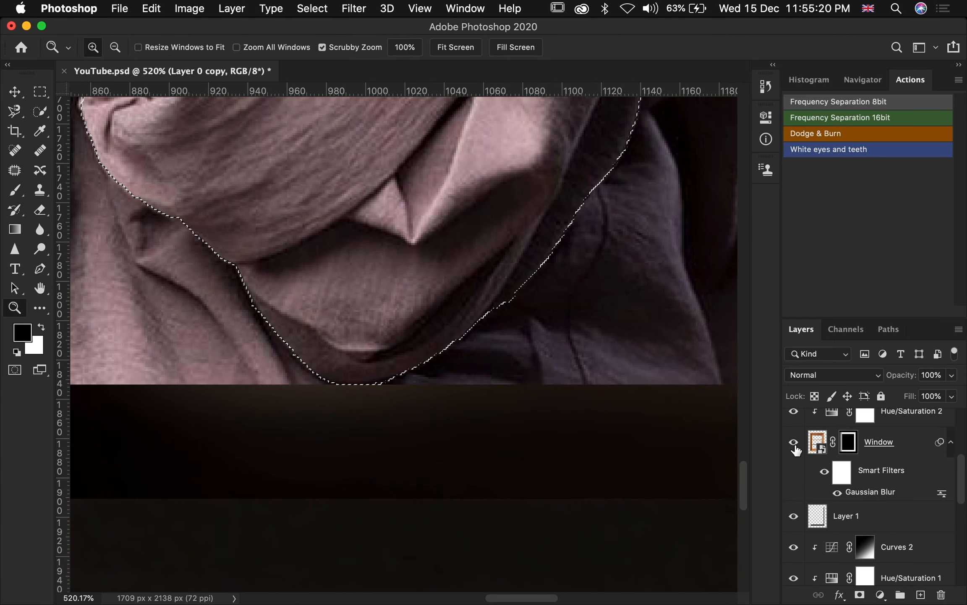
{"action": "left_click", "coordinate": [793, 446]}
{"action": "left_click", "coordinate": [792, 446]}
{"action": "left_click", "coordinate": [792, 446]}
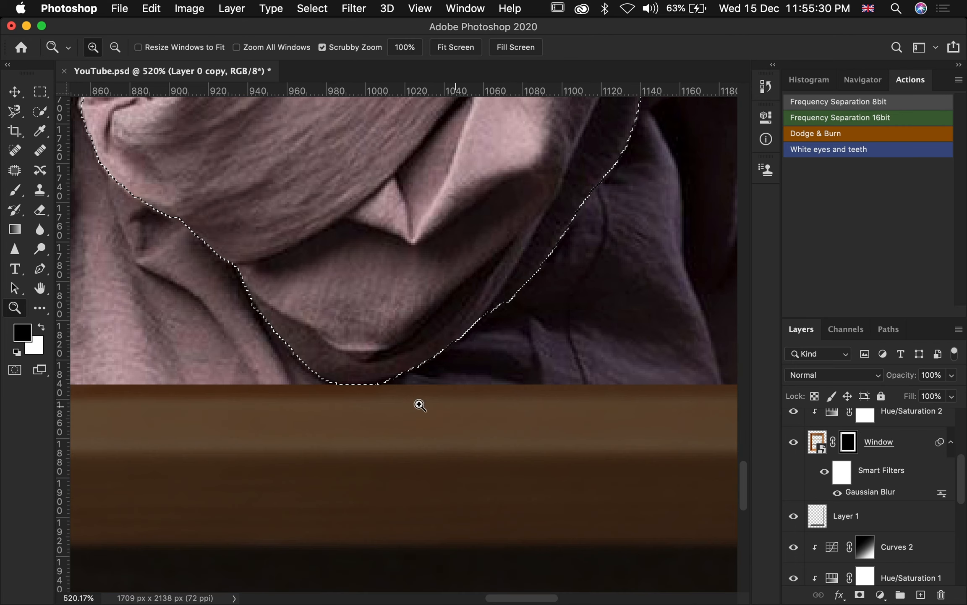
{"action": "left_click", "coordinate": [15, 111]}
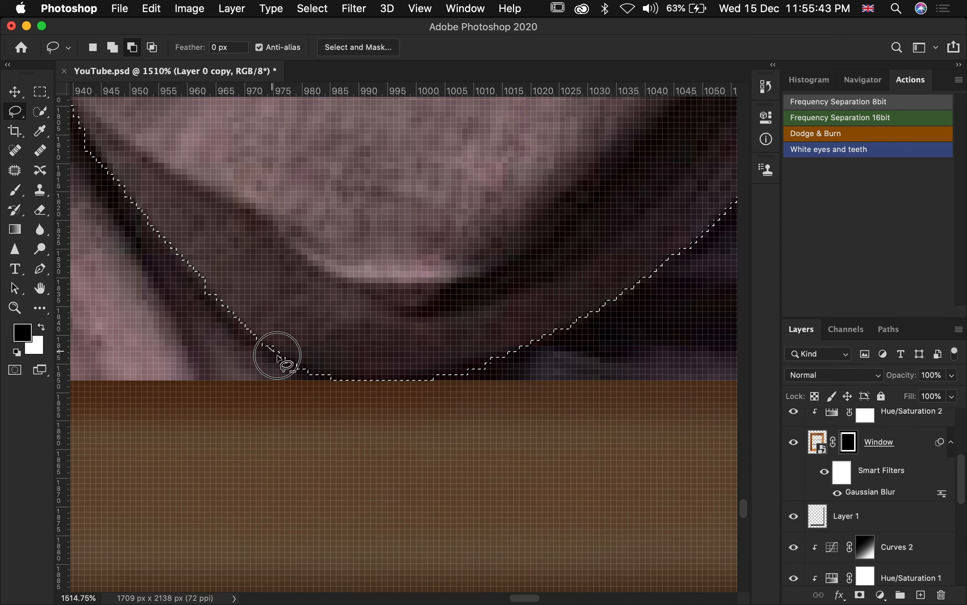
{"action": "key", "text": "z"}
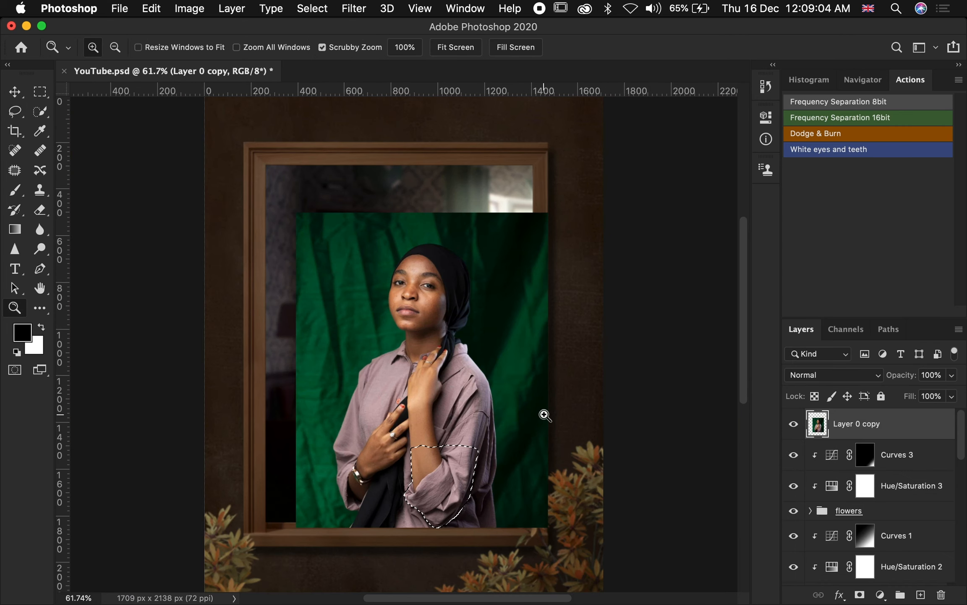
Mask Layer 0 copy to the sleeve selection and compare the windowsill with and without the overlapping sleeve
{"action": "key", "text": "v"}
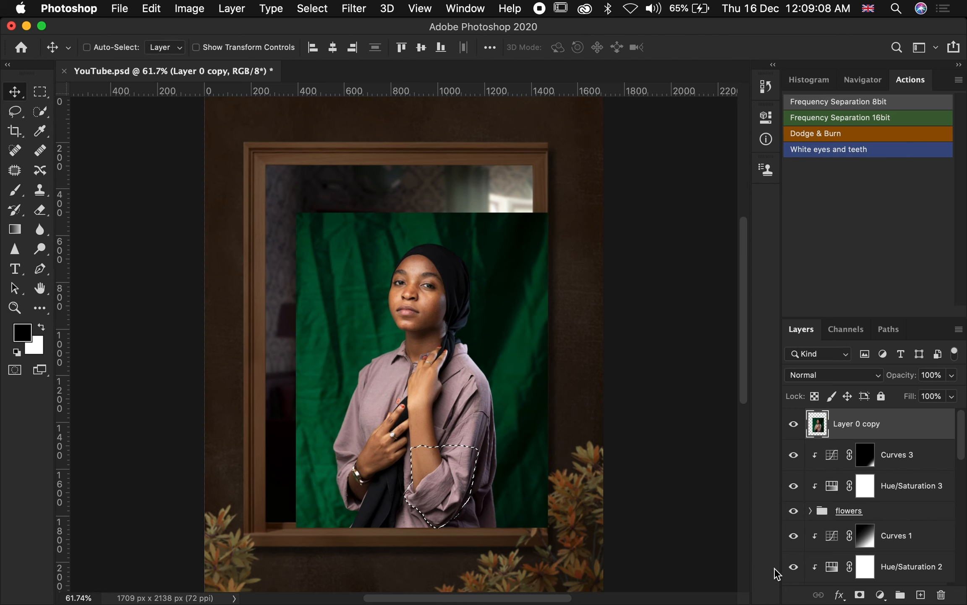
{"action": "left_click", "coordinate": [859, 594]}
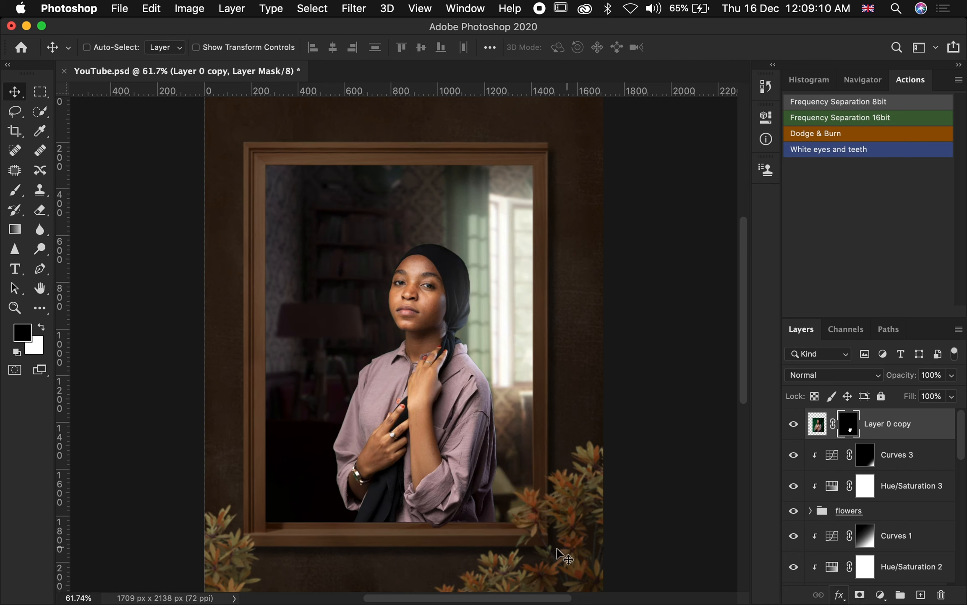
{"action": "key", "text": "z"}
{"action": "left_click_drag", "start_coordinate": [432, 535], "coordinate": [545, 526]}
{"action": "left_click", "coordinate": [791, 425]}
{"action": "left_click", "coordinate": [792, 424]}
{"action": "left_click", "coordinate": [791, 425]}
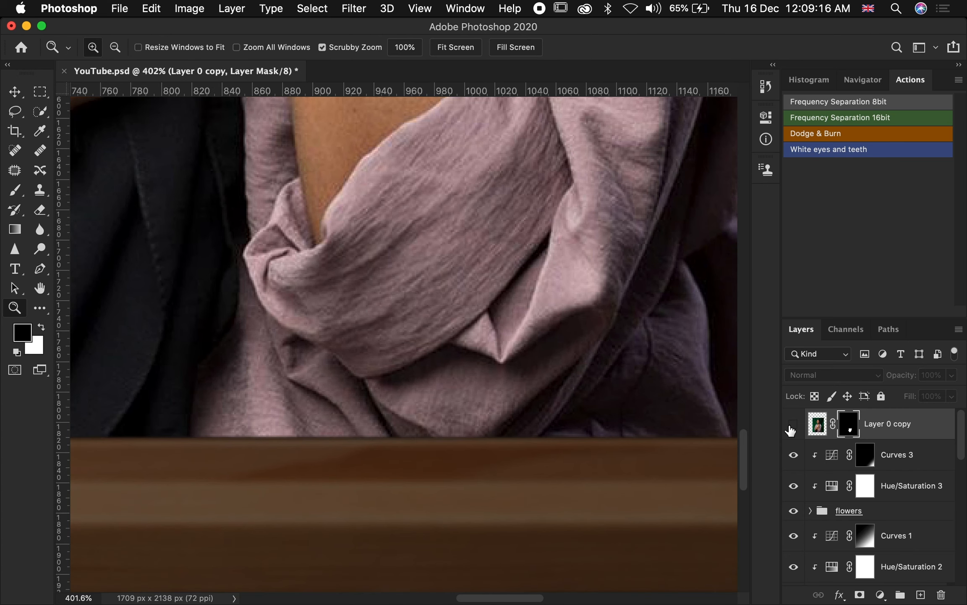
{"action": "left_click_drag", "start_coordinate": [385, 385], "coordinate": [347, 391]}
{"action": "left_click_drag", "start_coordinate": [462, 406], "coordinate": [598, 369]}
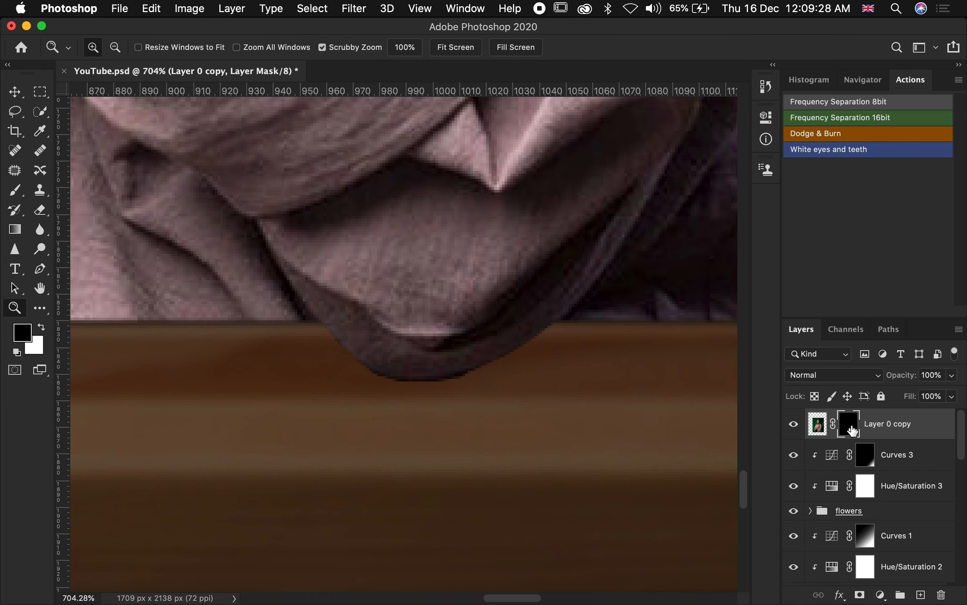
Paint black on the Layer 0 copy mask with a 6 px brush to smooth the sleeve's lower edge over the sill
{"action": "left_click", "coordinate": [13, 194]}
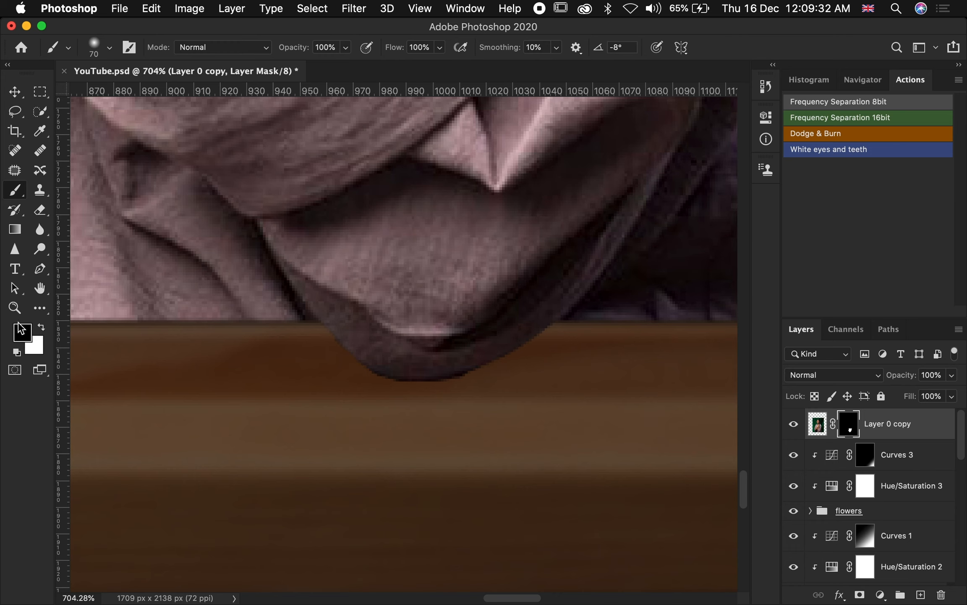
{"action": "key", "text": "bracketleft"}
{"action": "key", "text": "bracketleft"}
{"action": "key", "text": "bracketleft"}
{"action": "key", "text": "bracketleft"}
{"action": "key", "text": "bracketleft"}
{"action": "key", "text": "bracketleft"}
{"action": "key", "text": "bracketleft"}
{"action": "key", "text": "bracketleft"}
{"action": "mouse_move", "coordinate": [354, 370]}
{"action": "left_mouse_down"}
{"action": "mouse_move", "coordinate": [428, 383]}
{"action": "mouse_move", "coordinate": [479, 374]}
{"action": "mouse_move", "coordinate": [425, 392]}
{"action": "mouse_move", "coordinate": [359, 379]}
{"action": "mouse_move", "coordinate": [330, 361]}
{"action": "mouse_move", "coordinate": [313, 332]}
{"action": "mouse_move", "coordinate": [352, 382]}
{"action": "left_mouse_up"}
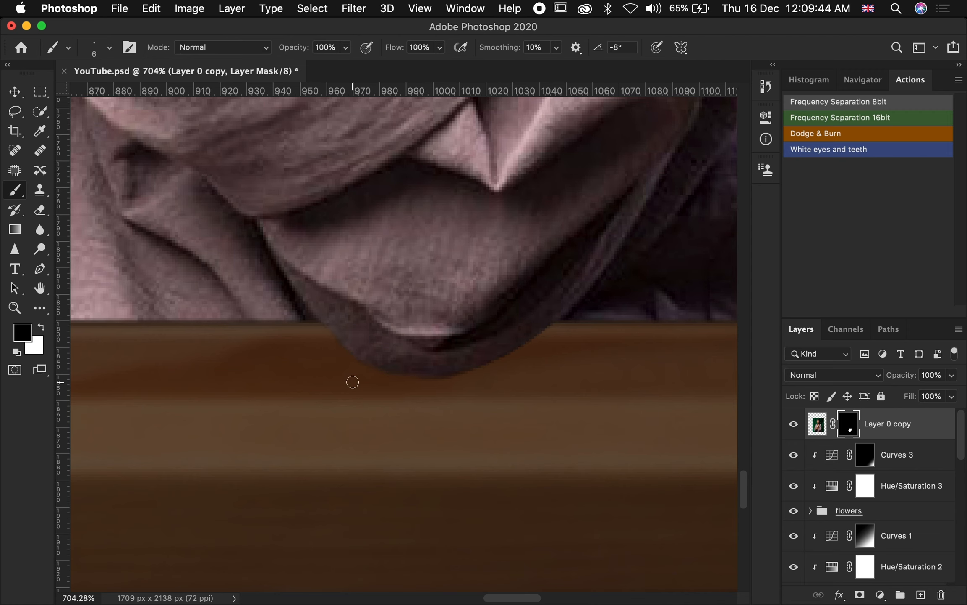
{"action": "key", "text": "z"}
{"action": "left_click", "coordinate": [465, 45]}
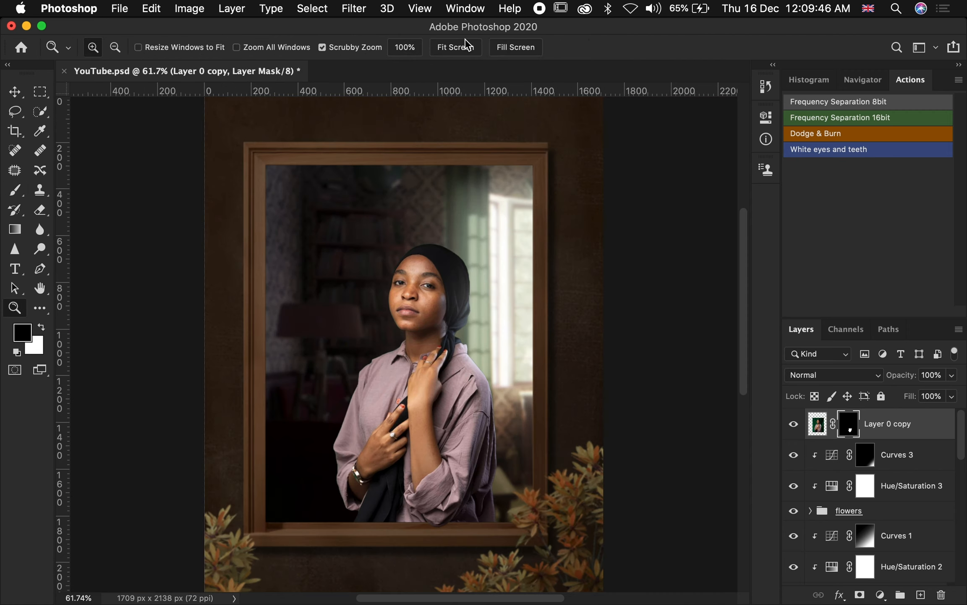
Add an empty layer between Curves 3 and Layer 0 copy
{"action": "left_click_drag", "start_coordinate": [458, 561], "coordinate": [530, 520]}
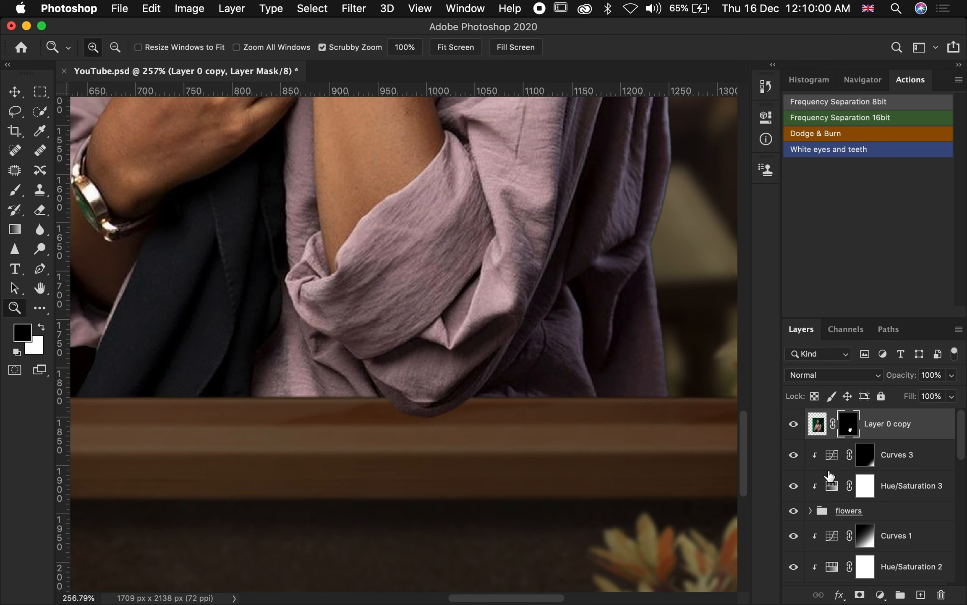
{"action": "left_click", "coordinate": [911, 455]}
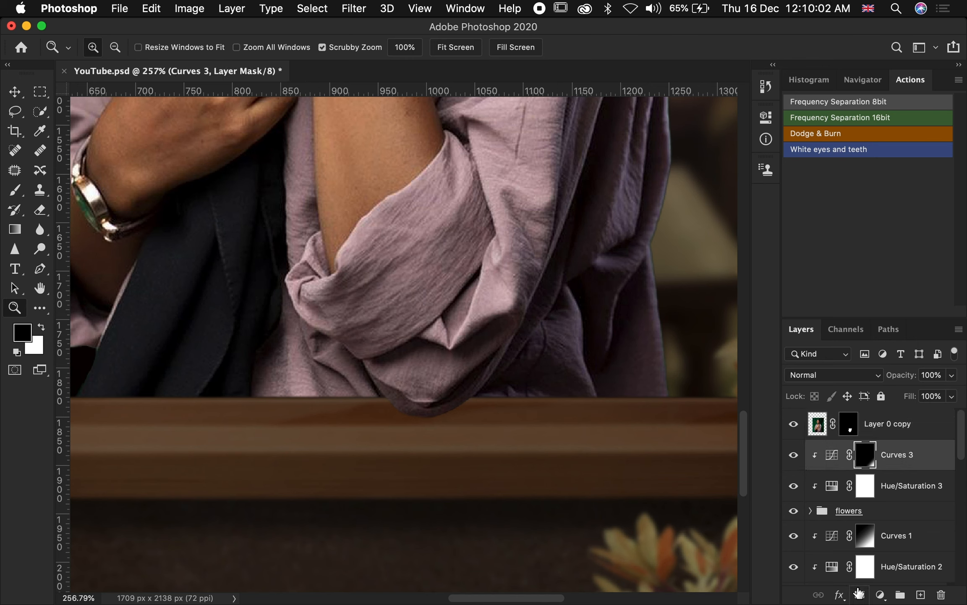
{"action": "left_click", "coordinate": [921, 595]}
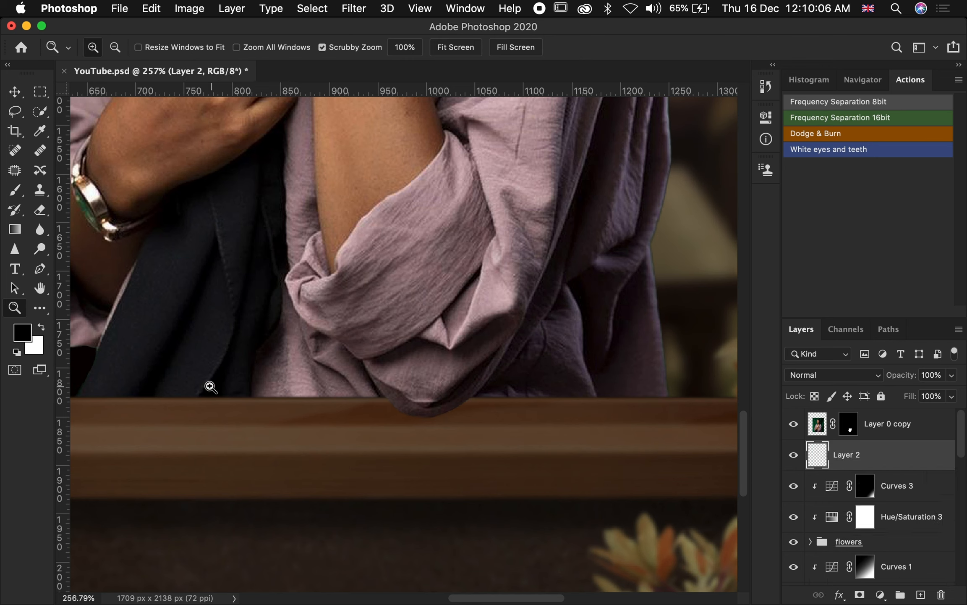
Paint a soft black shadow beneath the sleeve on the windowsill with a 200 px brush on the empty layer
{"action": "left_click", "coordinate": [17, 194]}
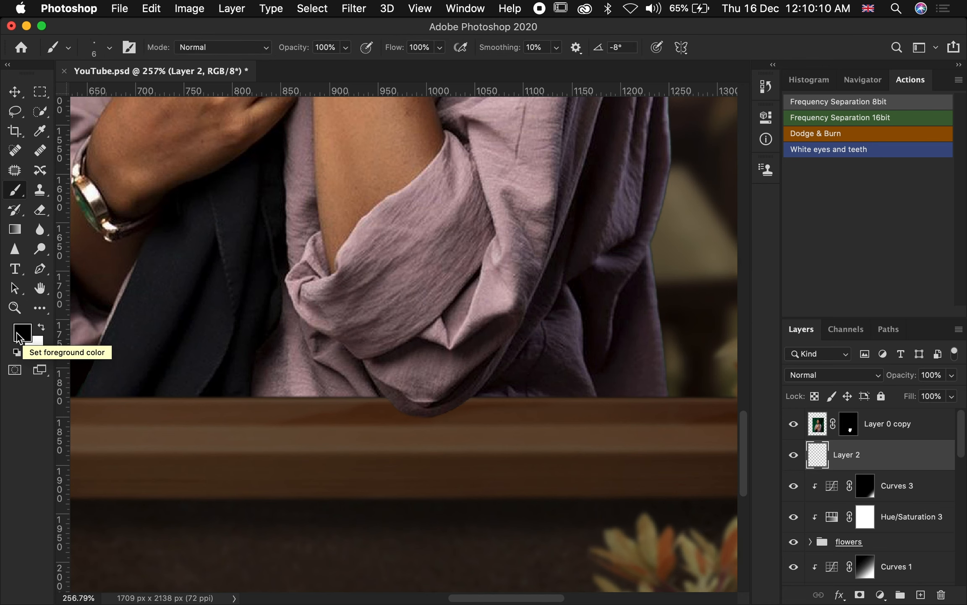
{"action": "key", "text": "bracketright"}
{"action": "key", "text": "bracketright"}
{"action": "key", "text": "bracketright"}
{"action": "key", "text": "bracketright"}
{"action": "key", "text": "bracketright"}
{"action": "key", "text": "bracketright"}
{"action": "key", "text": "bracketright"}
{"action": "key", "text": "bracketright"}
{"action": "key", "text": "bracketright"}
{"action": "key", "text": "bracketright"}
{"action": "key", "text": "bracketright"}
{"action": "key", "text": "bracketright"}
{"action": "key", "text": "bracketright"}
{"action": "key", "text": "bracketright"}
{"action": "key", "text": "bracketright"}
{"action": "key", "text": "bracketright"}
{"action": "key", "text": "bracketright"}
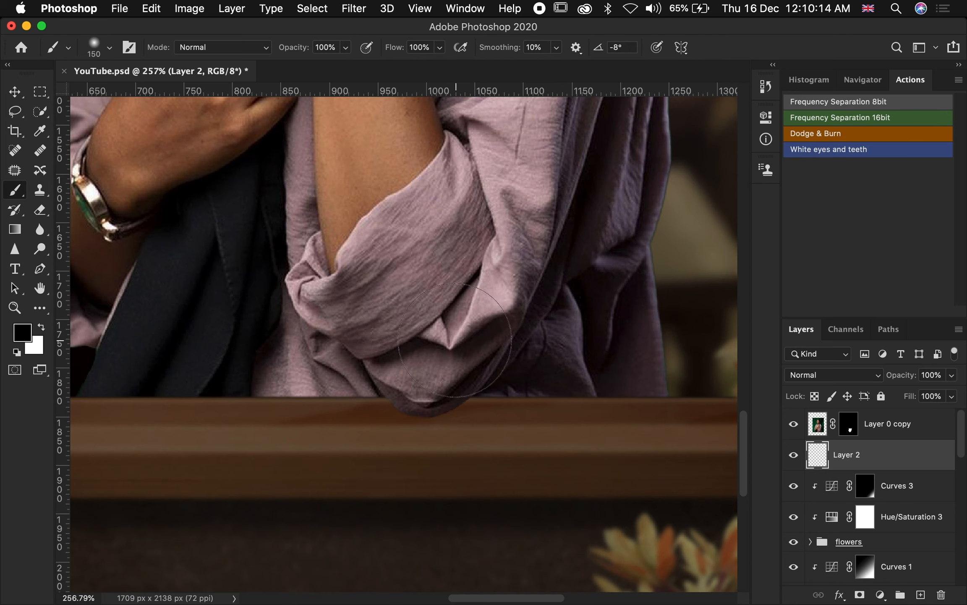
{"action": "key", "text": "bracketright"}
{"action": "key", "text": "bracketright"}
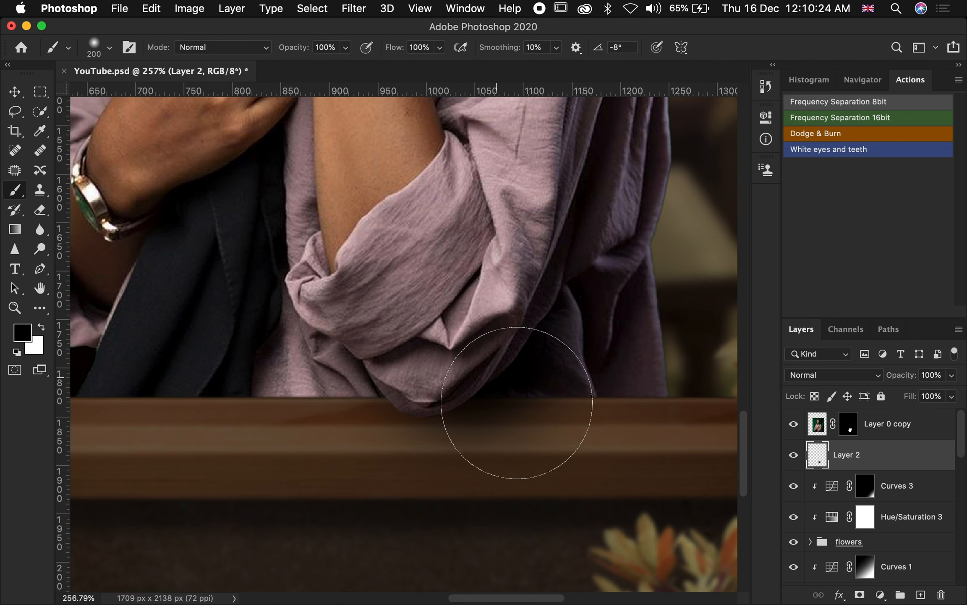
Erase the excess shadow around the sleeve with an enlarged soft eraser and review the whole composite
{"action": "key", "text": "e"}
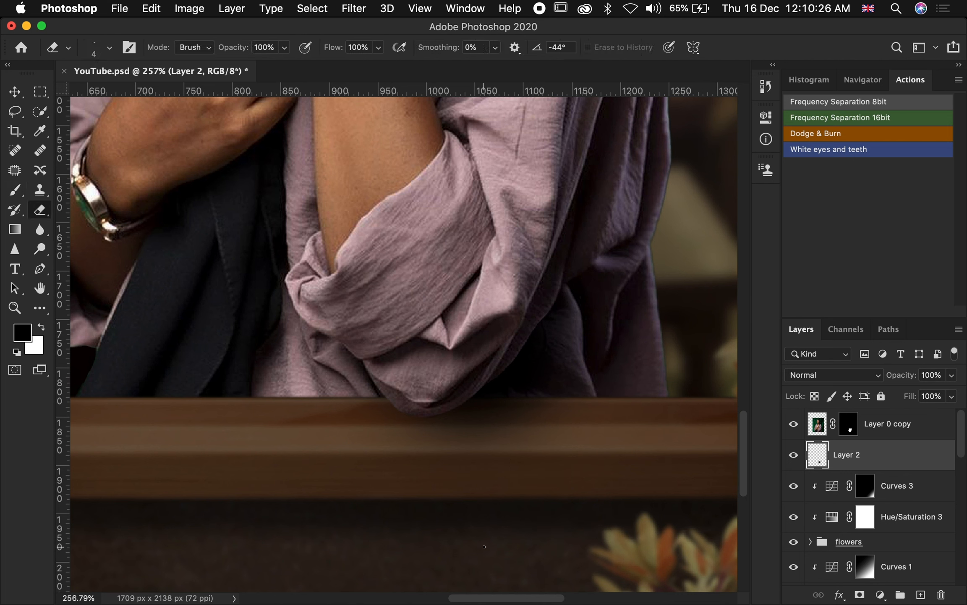
{"action": "key", "text": "bracketright"}
{"action": "key", "text": "bracketright"}
{"action": "key", "text": "bracketright"}
{"action": "key", "text": "bracketright"}
{"action": "key", "text": "bracketright"}
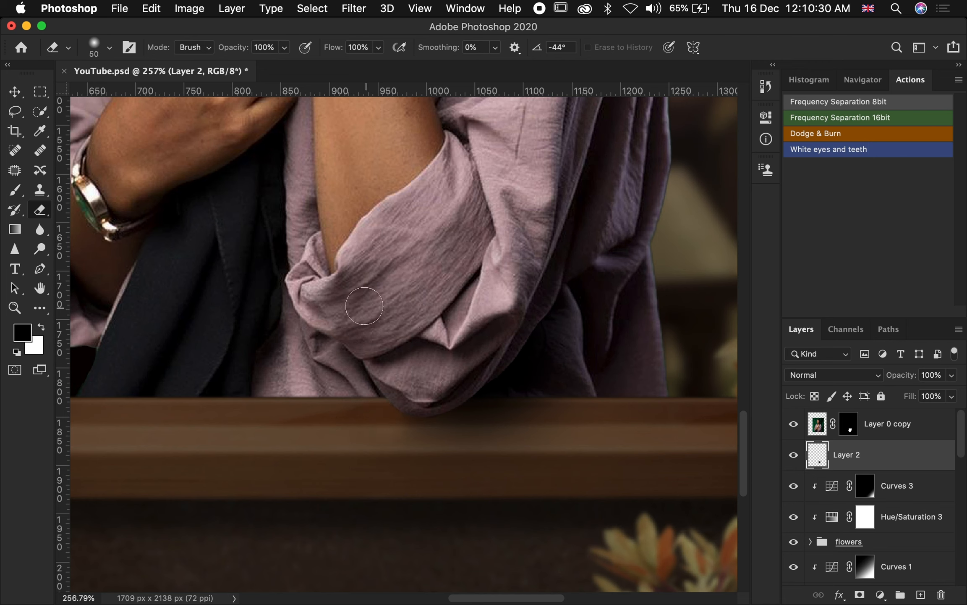
{"action": "key", "text": "bracketright"}
{"action": "key", "text": "bracketright"}
{"action": "key", "text": "bracketright"}
{"action": "key", "text": "bracketright"}
{"action": "key", "text": "bracketright"}
{"action": "key", "text": "z"}
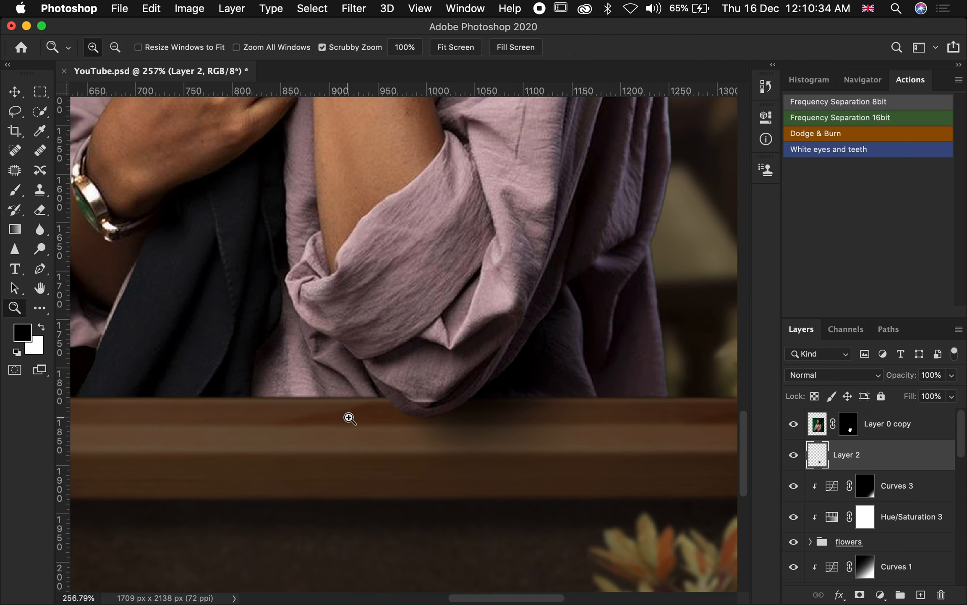
{"action": "left_click", "coordinate": [454, 47]}
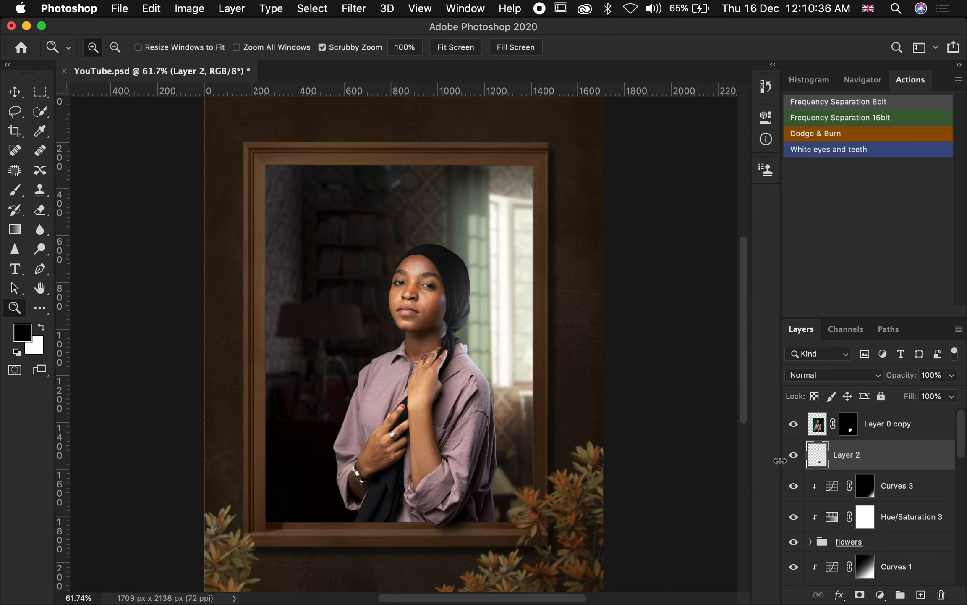
Reduce the sleeve shadow layer's opacity to 90% and compare the composite with and without the shadow
{"action": "left_click", "coordinate": [794, 457]}
{"action": "left_click", "coordinate": [794, 457]}
{"action": "left_click", "coordinate": [794, 458]}
{"action": "left_click", "coordinate": [794, 458]}
{"action": "mouse_move", "coordinate": [904, 380]}
{"action": "left_mouse_down"}
{"action": "mouse_move", "coordinate": [885, 382]}
{"action": "mouse_move", "coordinate": [902, 383]}
{"action": "left_mouse_up"}
{"action": "left_click", "coordinate": [934, 377]}
{"action": "type", "text": "0"}
{"action": "key", "text": "Return"}
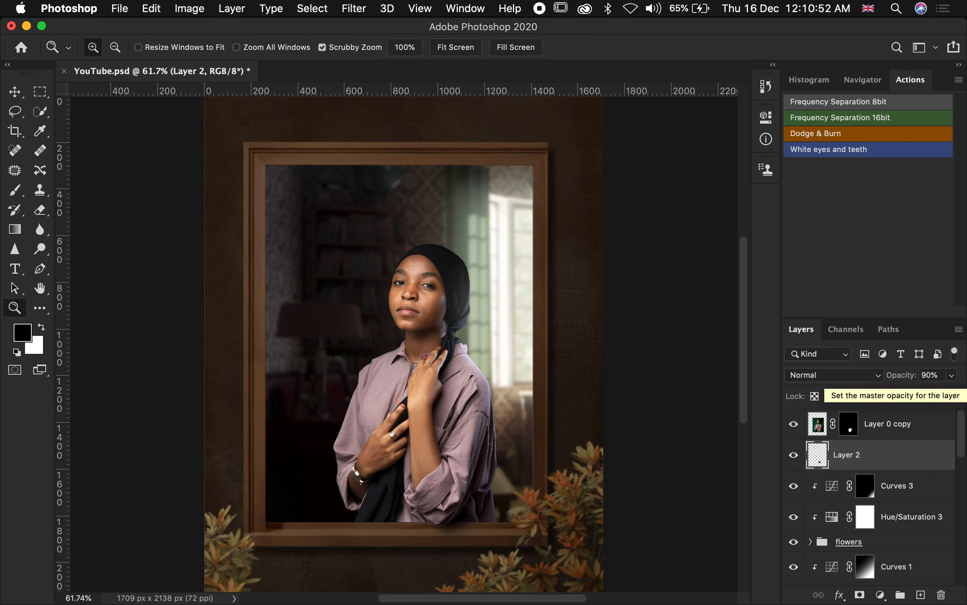
{"action": "left_click", "coordinate": [793, 462]}
{"action": "left_click", "coordinate": [793, 461]}
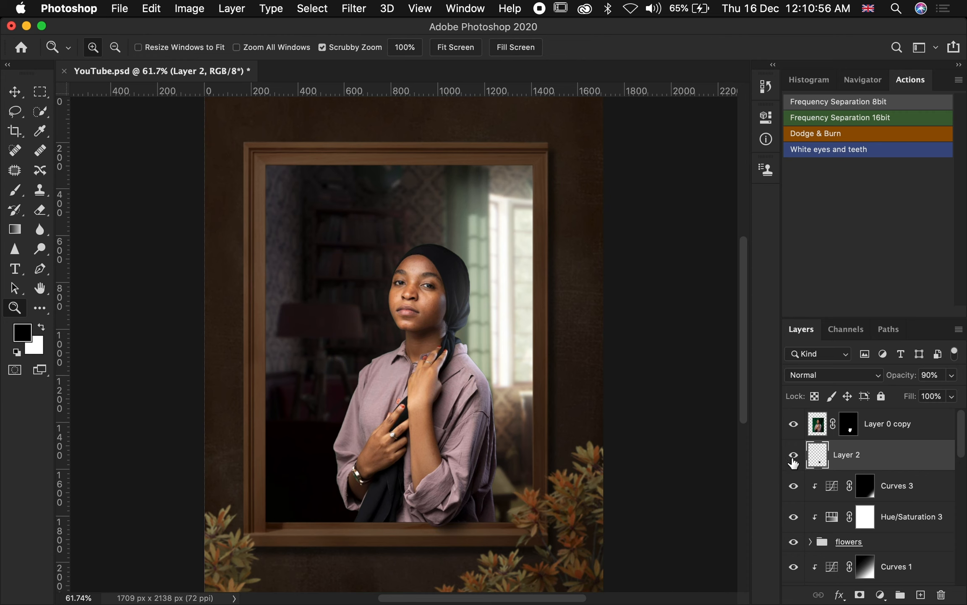
{"action": "left_click", "coordinate": [793, 462]}
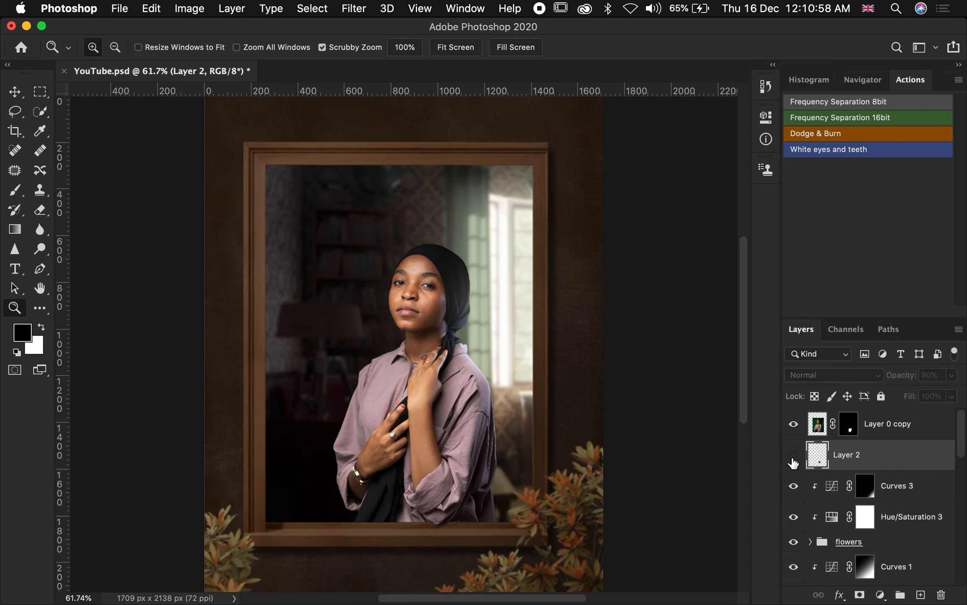
{"action": "left_click", "coordinate": [793, 461]}
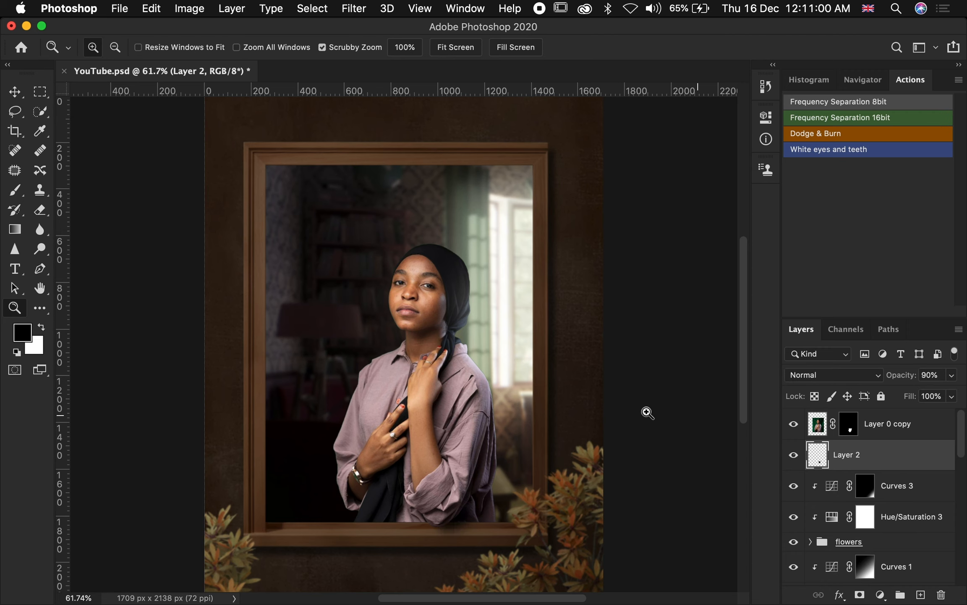
Add a Color Lookup adjustment layer above Layer 0 copy
{"action": "left_click_drag", "start_coordinate": [415, 347], "coordinate": [389, 351]}
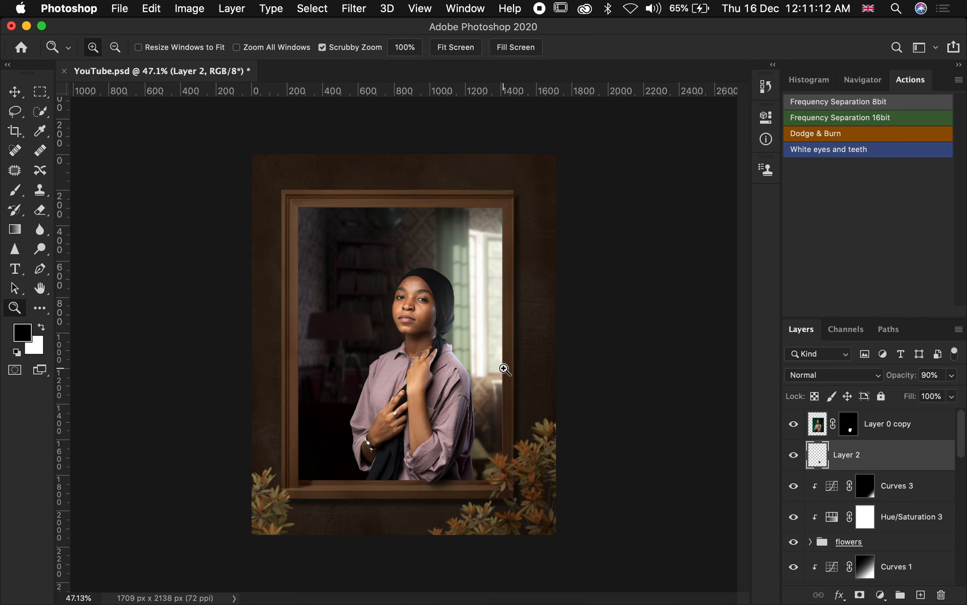
{"action": "left_click", "coordinate": [904, 433]}
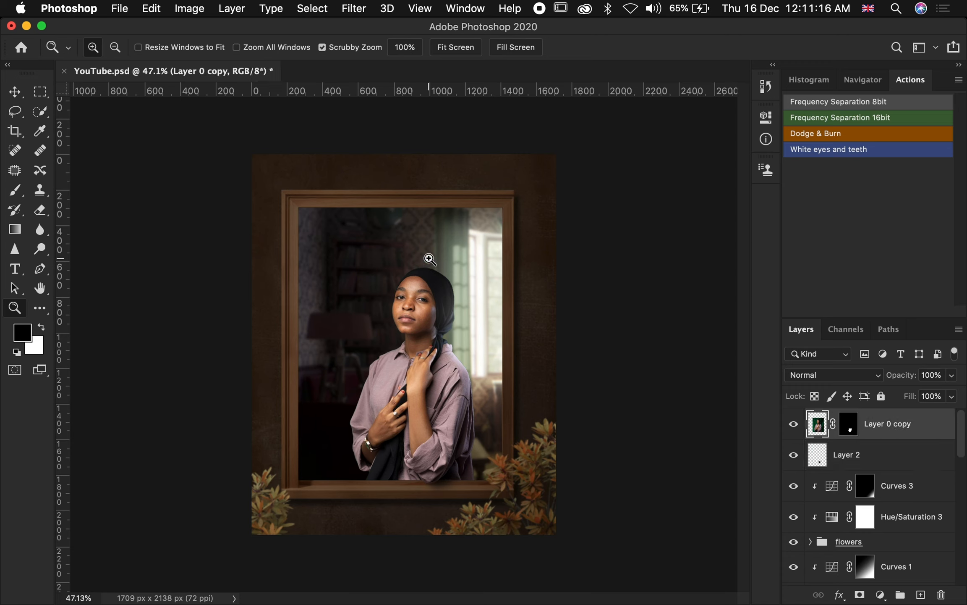
{"action": "left_click", "coordinate": [880, 596]}
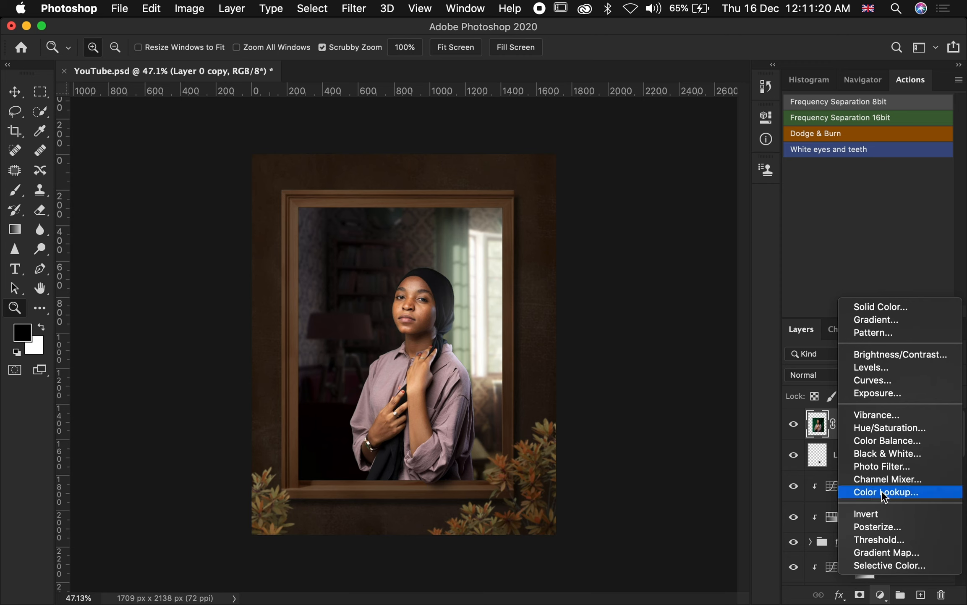
{"action": "left_click", "coordinate": [747, 561]}
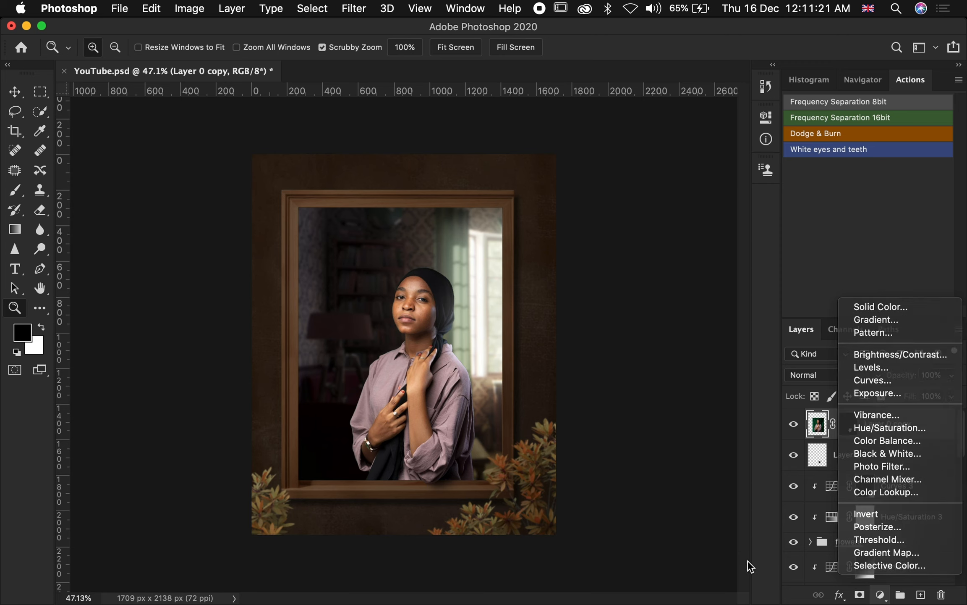
{"action": "left_click", "coordinate": [877, 596]}
{"action": "left_click", "coordinate": [881, 494]}
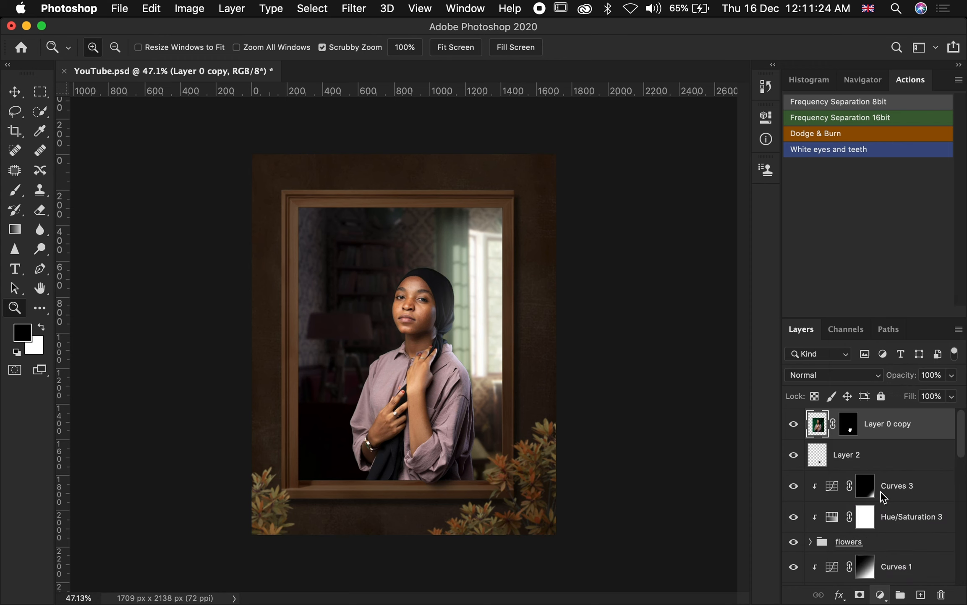
{"action": "left_click", "coordinate": [707, 161]}
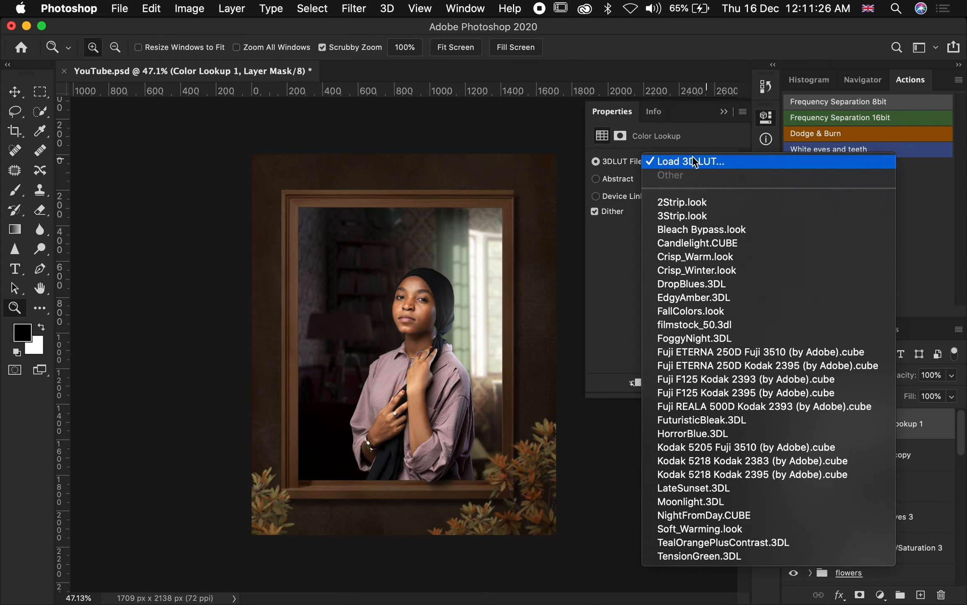
{"action": "left_click", "coordinate": [695, 162]}
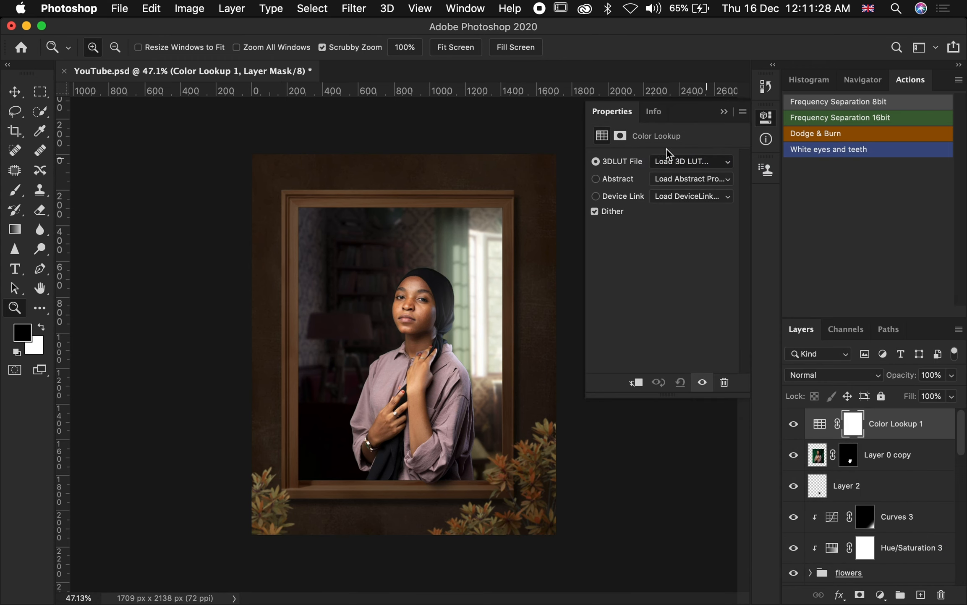
{"action": "left_click", "coordinate": [658, 166]}
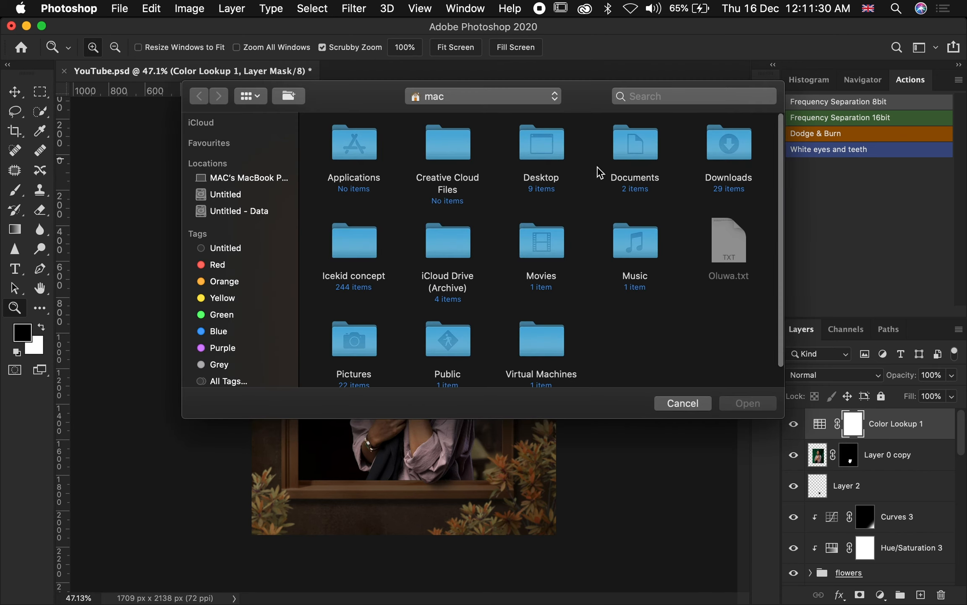
{"action": "left_click", "coordinate": [554, 145]}
{"action": "double_click", "coordinate": [553, 145]}
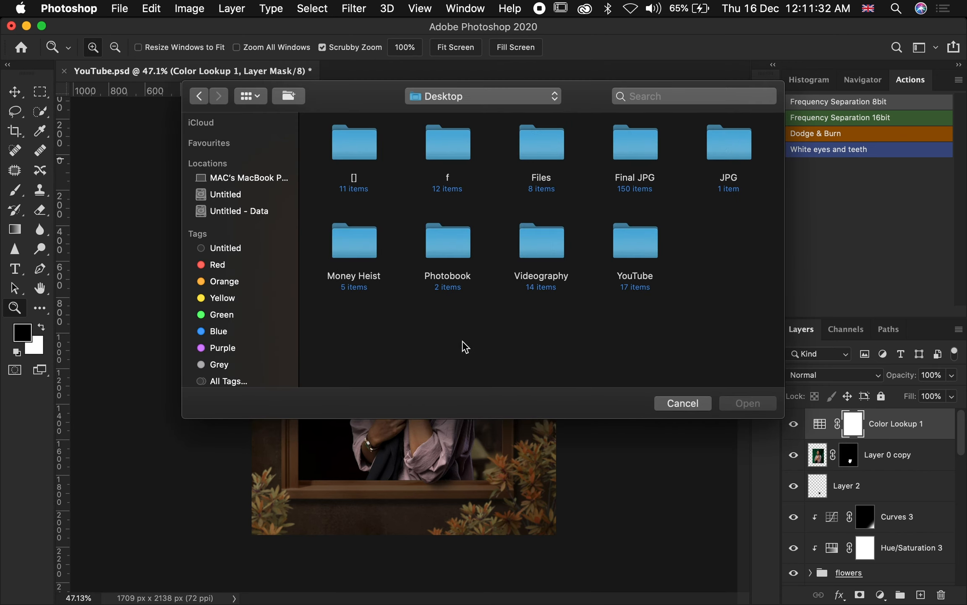
{"action": "left_click", "coordinate": [446, 136]}
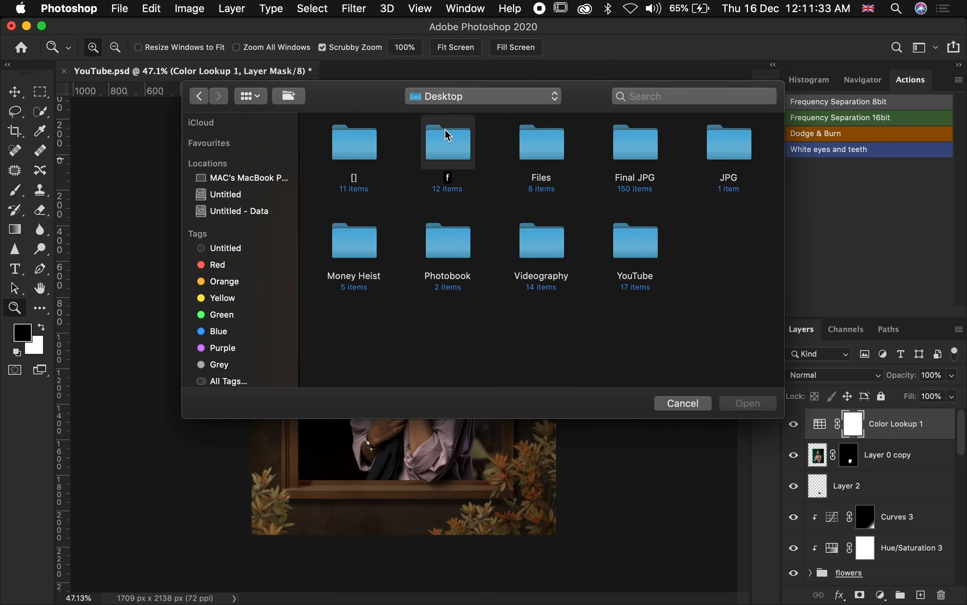
{"action": "double_click", "coordinate": [539, 151]}
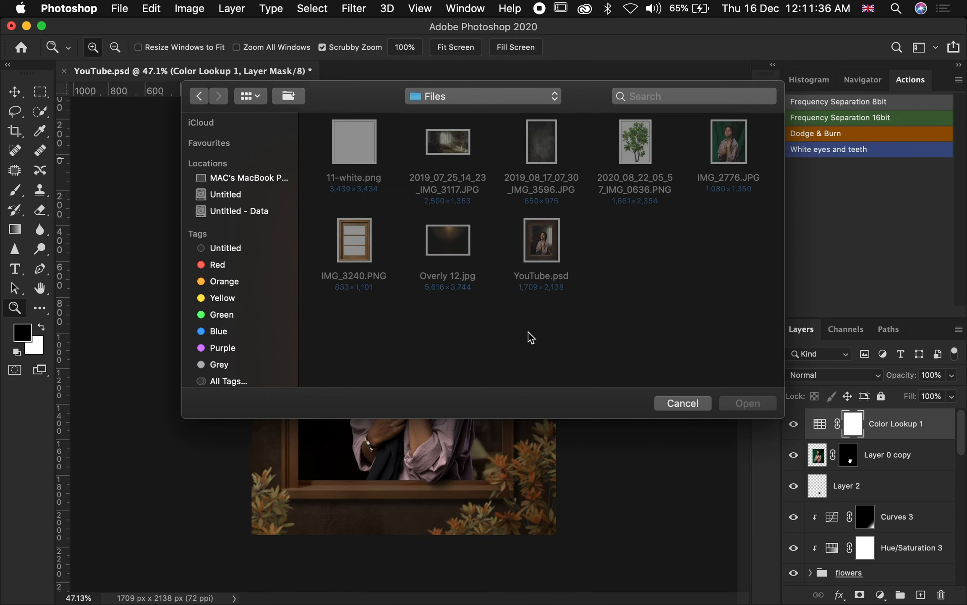
{"action": "left_click", "coordinate": [679, 403]}
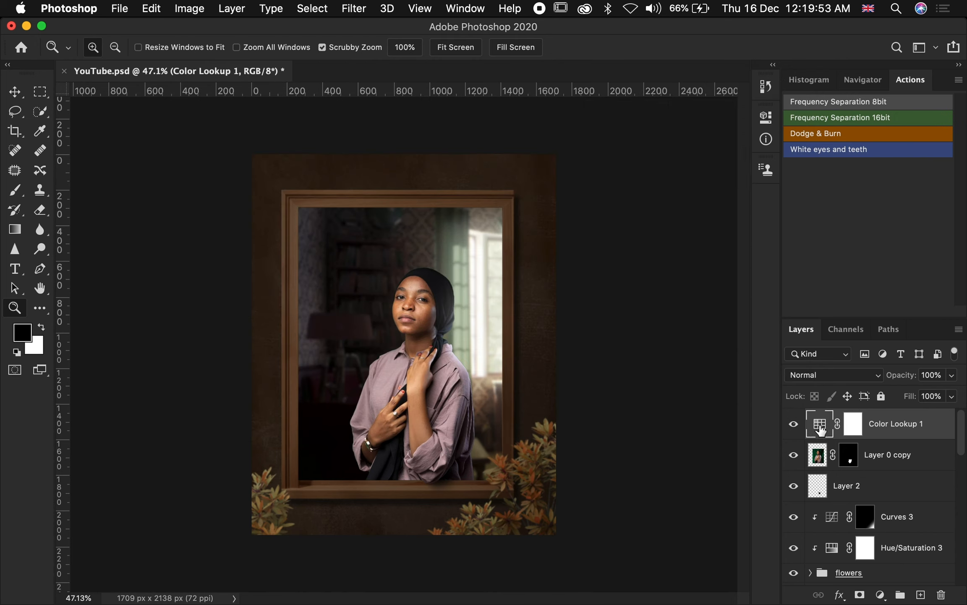
Load the Presetpro cinematic 3D LUT from the Files folder on the Desktop into the Color Lookup layer
{"action": "double_click", "coordinate": [820, 429]}
{"action": "left_click", "coordinate": [691, 164]}
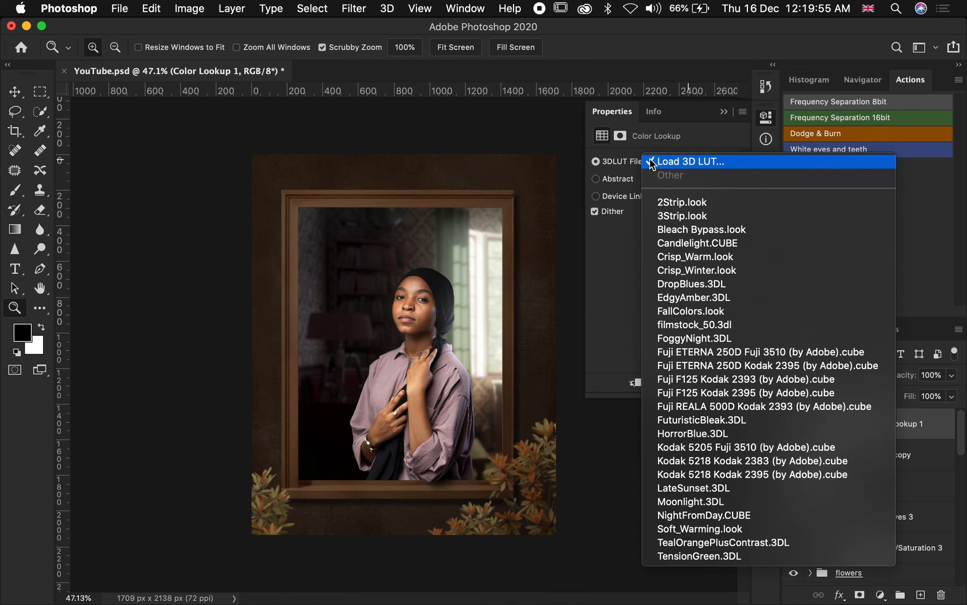
{"action": "left_click", "coordinate": [674, 160]}
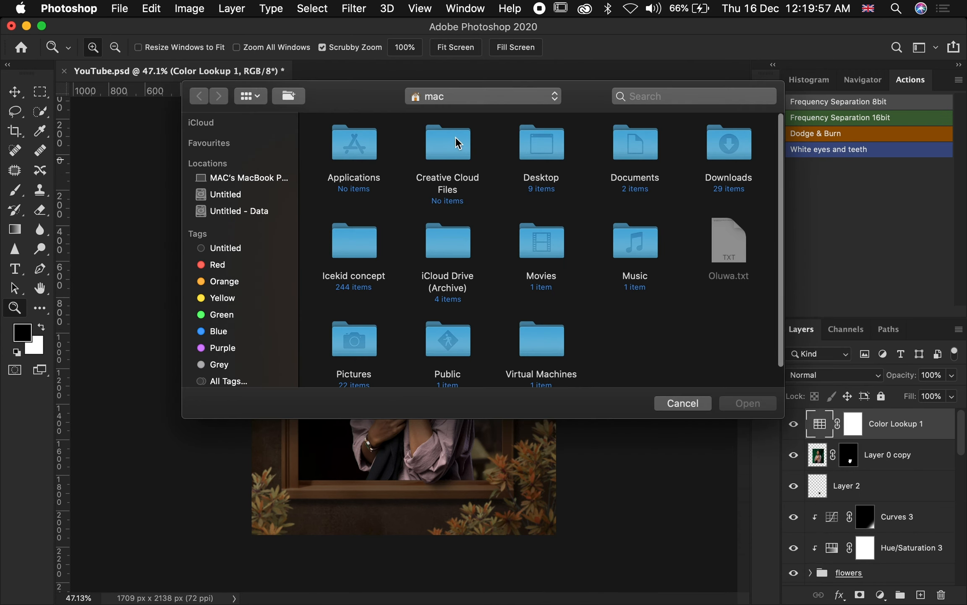
{"action": "double_click", "coordinate": [540, 152]}
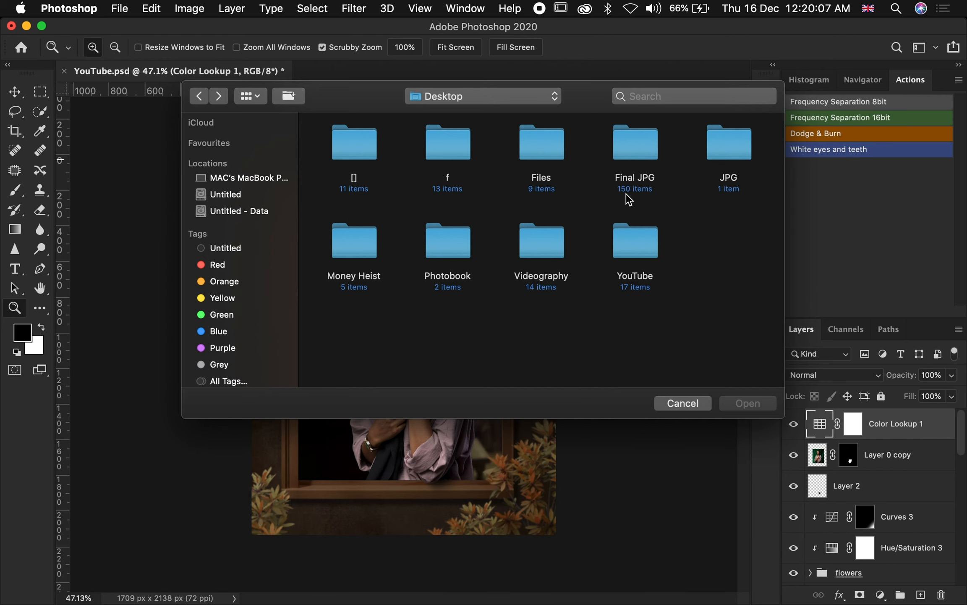
{"action": "double_click", "coordinate": [538, 163]}
{"action": "left_click", "coordinate": [559, 250]}
{"action": "double_click", "coordinate": [560, 250]}
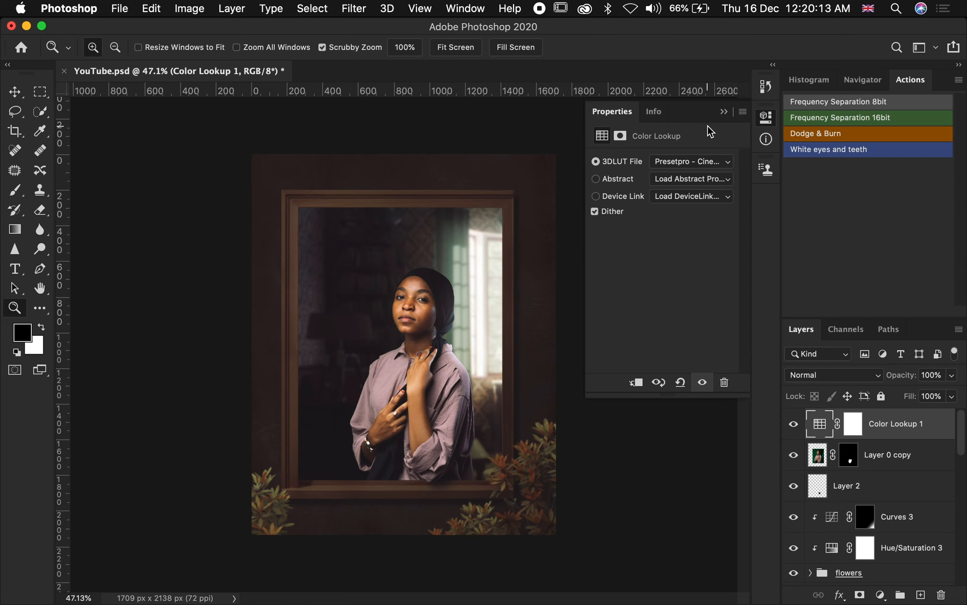
Reduce the Color Lookup layer's opacity to 60% and compare the image with and without the grade
{"action": "left_click_drag", "start_coordinate": [901, 373], "coordinate": [874, 381]}
{"action": "left_click", "coordinate": [792, 424]}
{"action": "left_click", "coordinate": [791, 425]}
{"action": "left_click", "coordinate": [788, 428]}
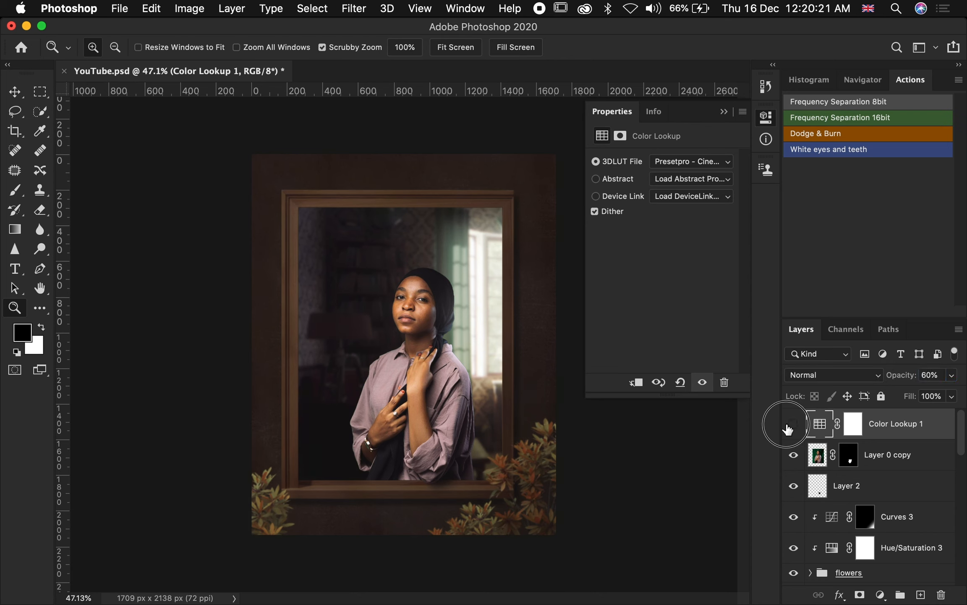
{"action": "left_click", "coordinate": [790, 425]}
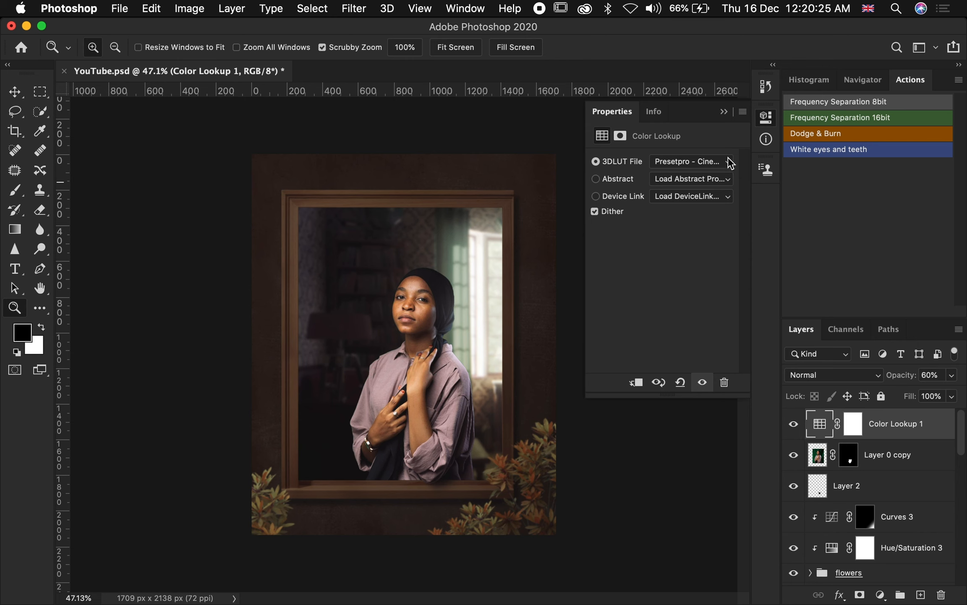
{"action": "left_click", "coordinate": [724, 111]}
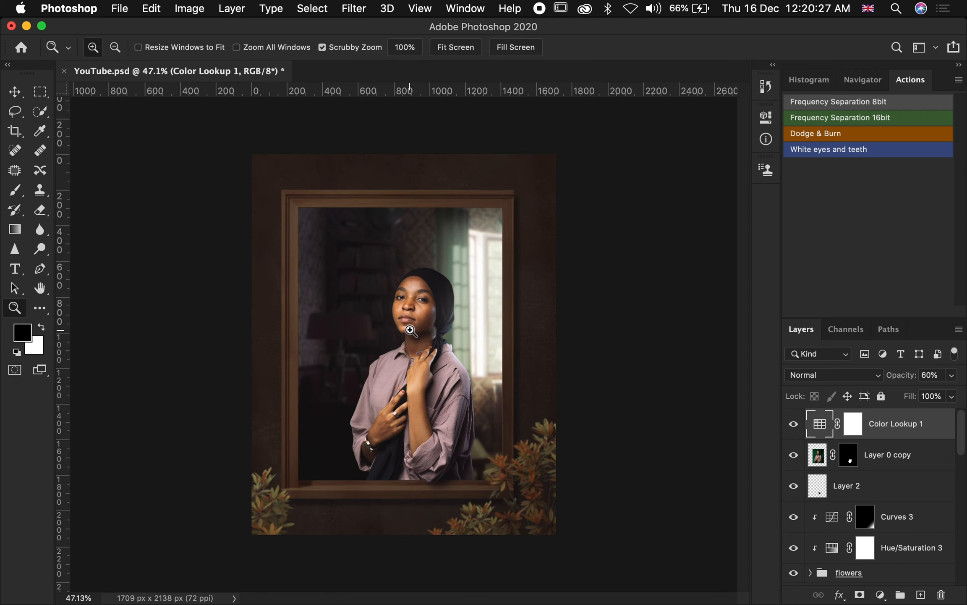
Mask the colour grade off the woman's face and upper body with black radial gradients on the Color Lookup layer mask
{"action": "left_click_drag", "start_coordinate": [393, 296], "coordinate": [409, 280]}
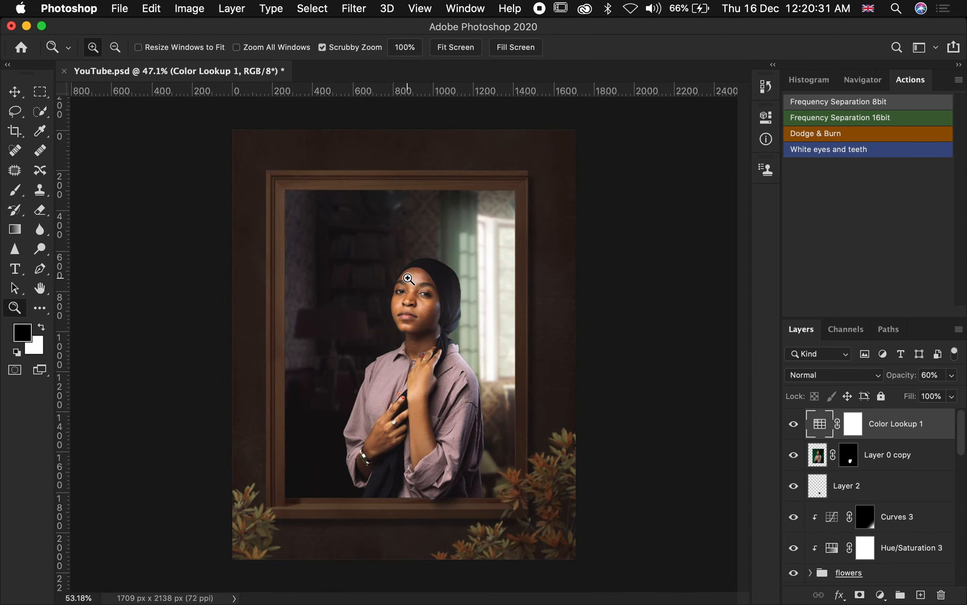
{"action": "left_click", "coordinate": [15, 229]}
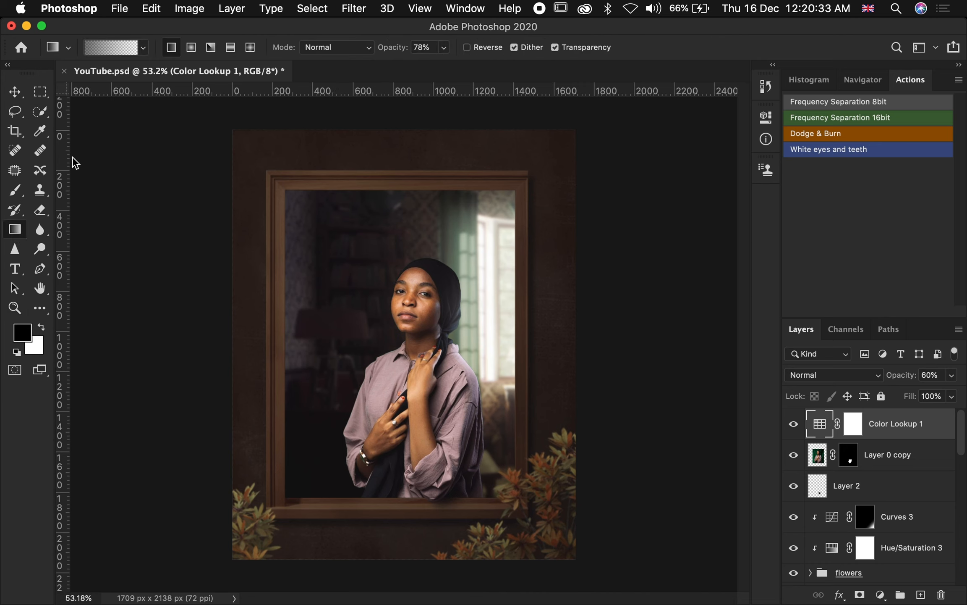
{"action": "left_click", "coordinate": [194, 51]}
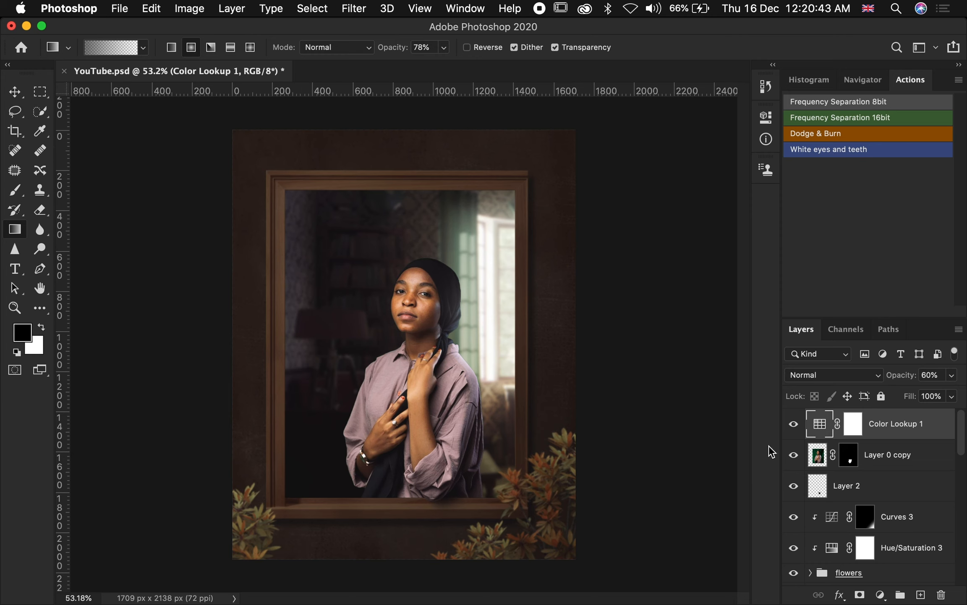
{"action": "left_click", "coordinate": [856, 428]}
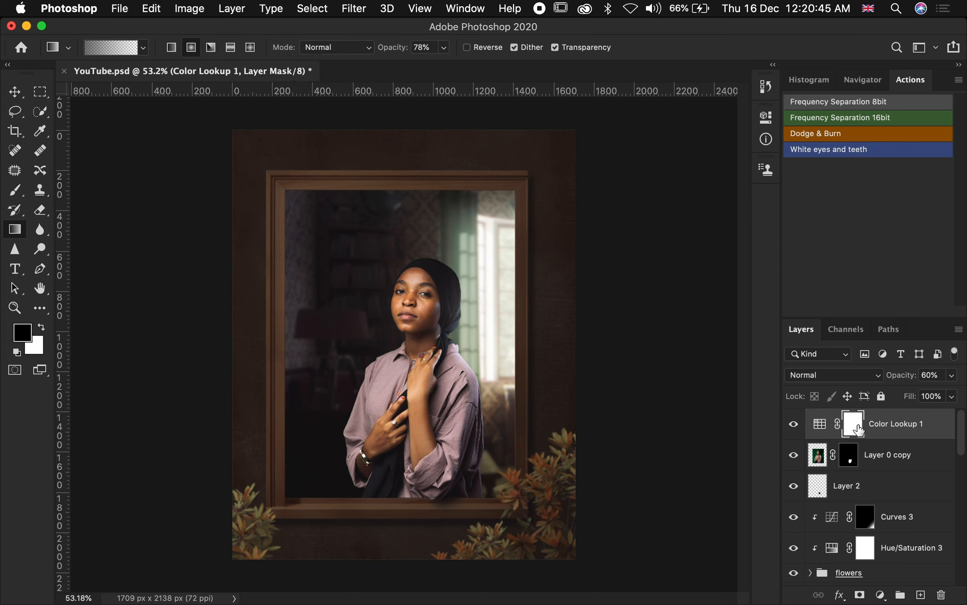
{"action": "left_click_drag", "start_coordinate": [411, 312], "coordinate": [423, 342]}
{"action": "left_click_drag", "start_coordinate": [415, 285], "coordinate": [419, 360]}
{"action": "left_click_drag", "start_coordinate": [421, 311], "coordinate": [421, 404]}
{"action": "left_click_drag", "start_coordinate": [413, 287], "coordinate": [414, 348]}
Lower the Color Lookup layer's opacity to 55% and compare the composite with and without the grade
{"action": "left_click", "coordinate": [794, 424]}
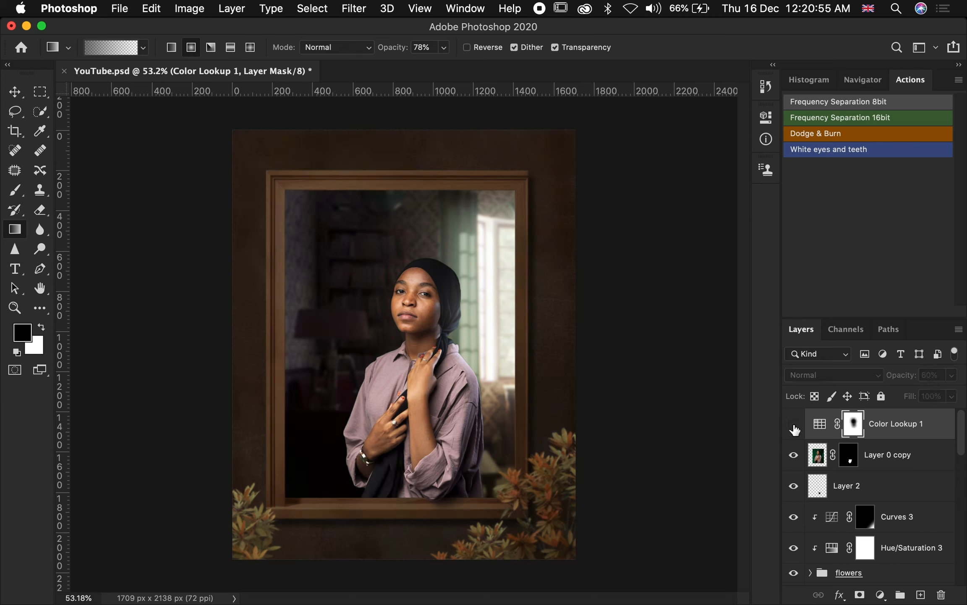
{"action": "left_click", "coordinate": [794, 424]}
{"action": "left_click", "coordinate": [793, 424]}
{"action": "left_click_drag", "start_coordinate": [902, 380], "coordinate": [898, 384]}
{"action": "left_click", "coordinate": [793, 424]}
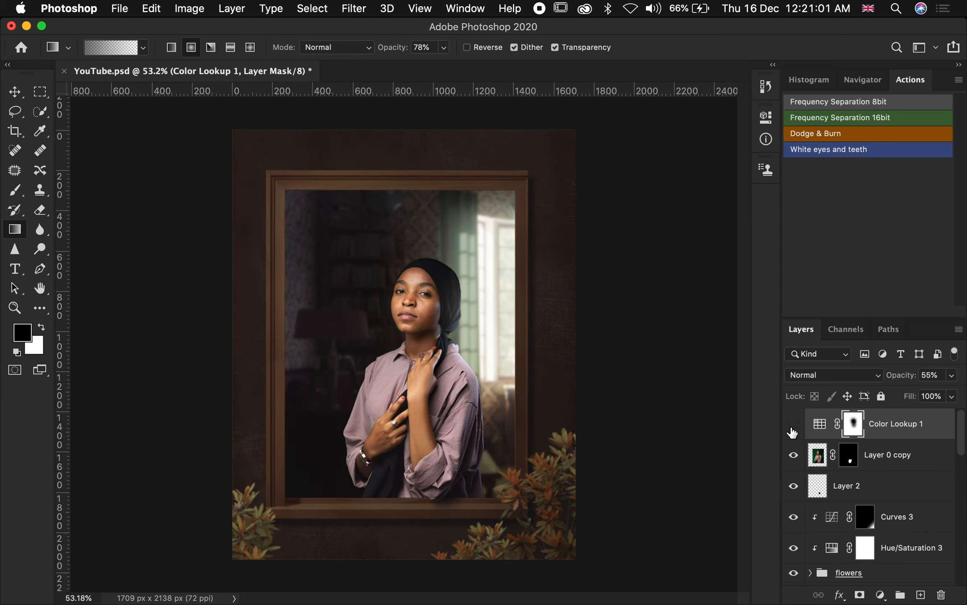
{"action": "left_click", "coordinate": [792, 430]}
{"action": "left_click", "coordinate": [793, 430]}
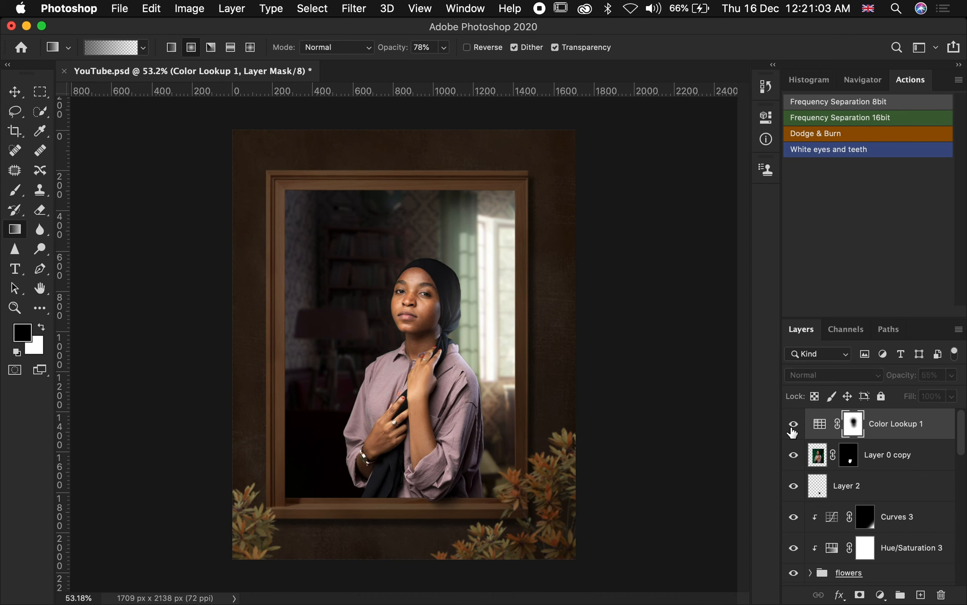
{"action": "left_click", "coordinate": [793, 430]}
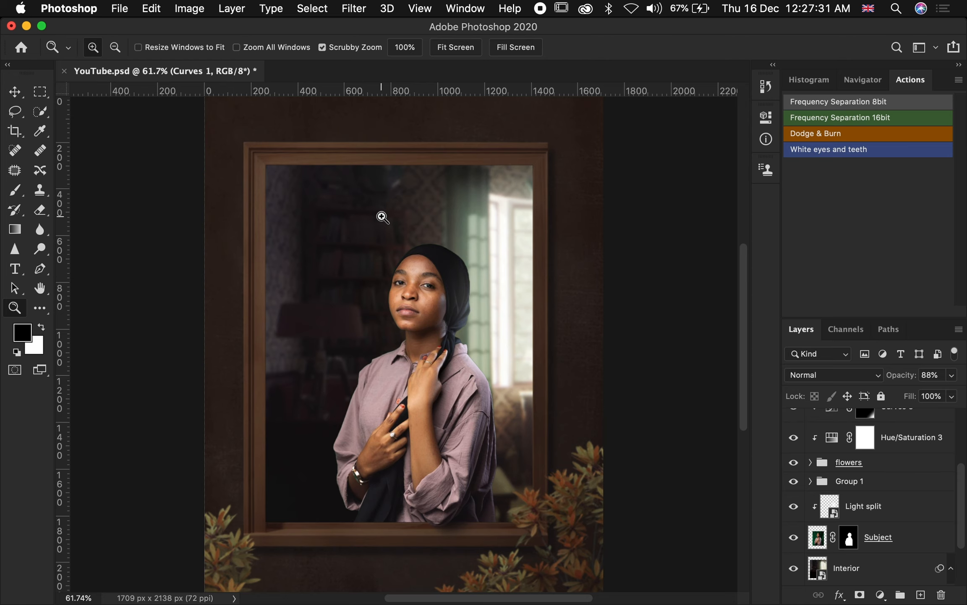
Minimise the Photoshop window to show the desktop
{"action": "left_click", "coordinate": [26, 27]}
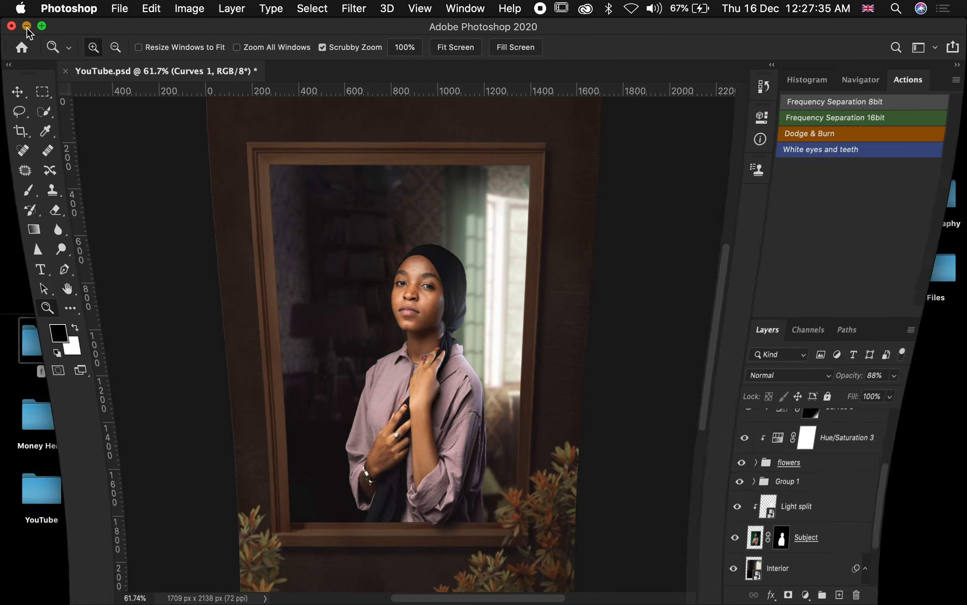